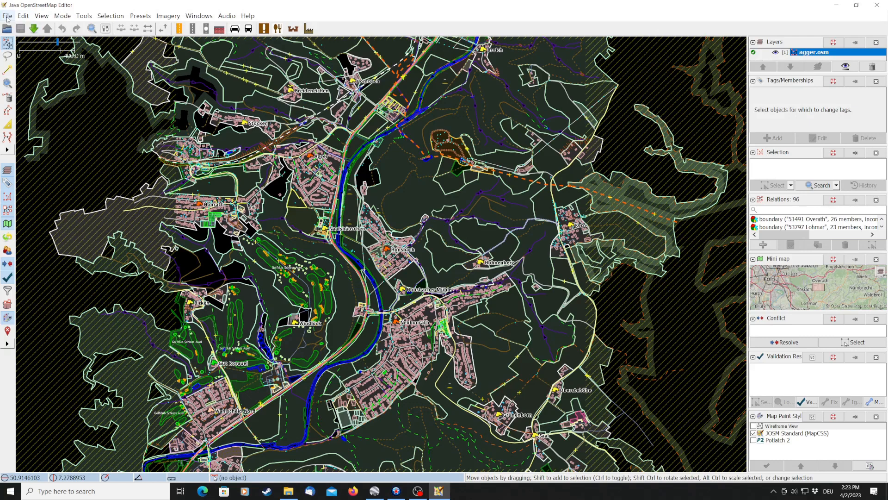
Step: Open the save-as dialog for the agger.osm layer and choose GeoJSON as the file type
click(7, 17)
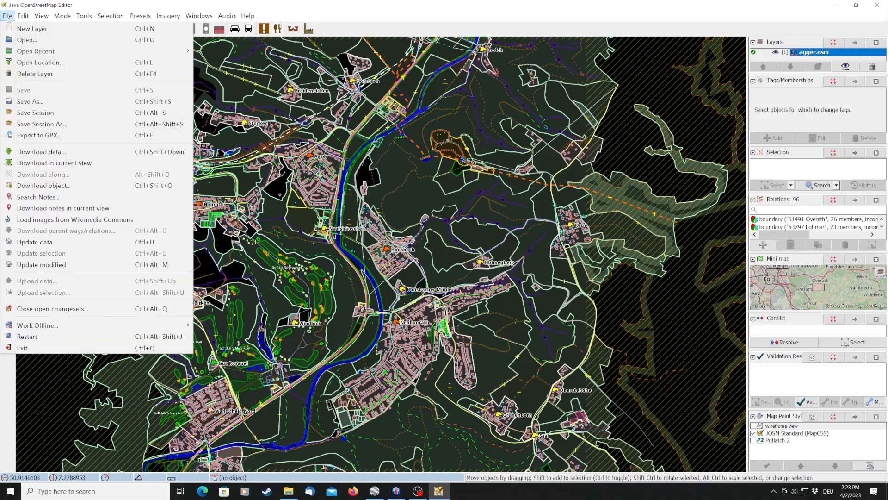
click(54, 104)
click(424, 323)
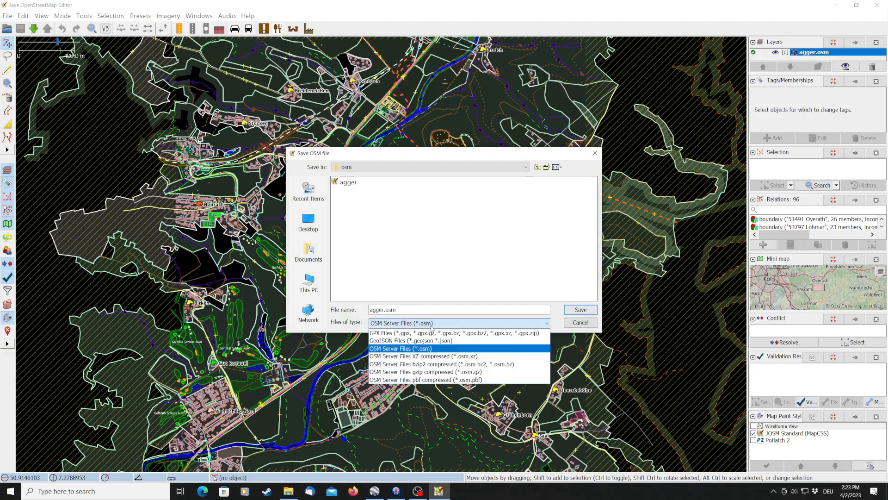
click(435, 341)
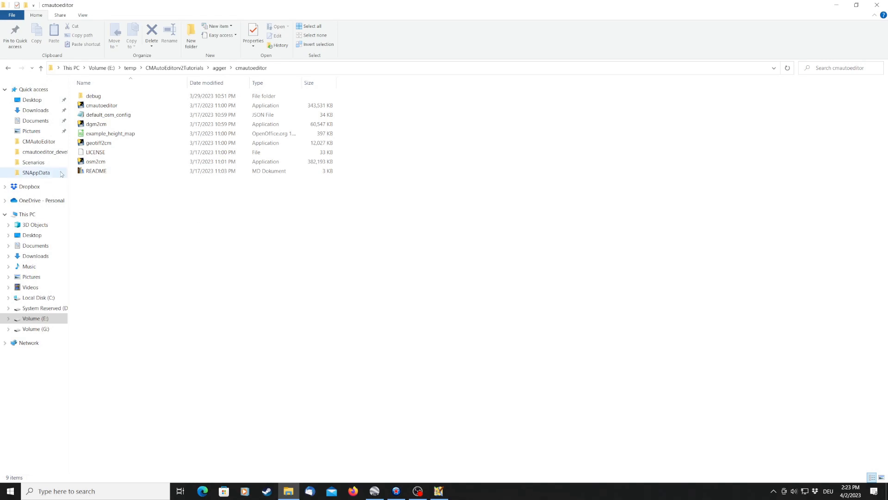
Step: Start osm2cm from the cmautoeditor folder and load the agger GeoJSON file from the osm folder as the OSM input
double_click(97, 163)
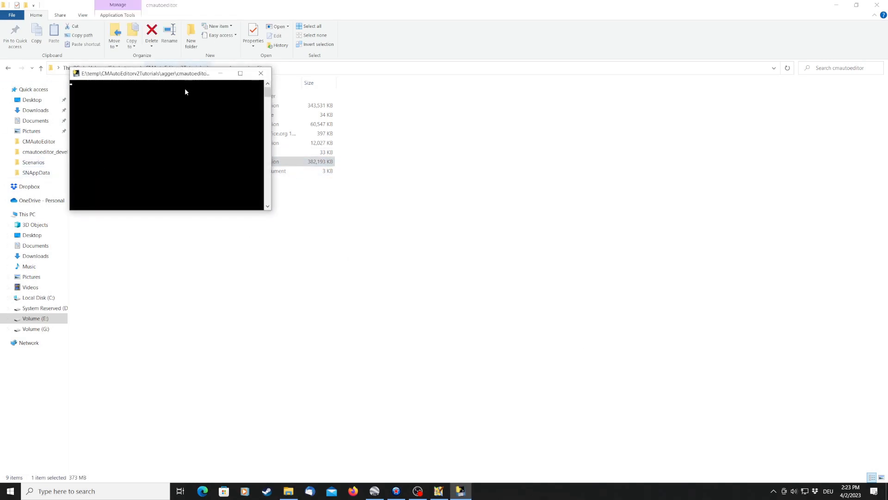
drag(183, 74, 477, 110)
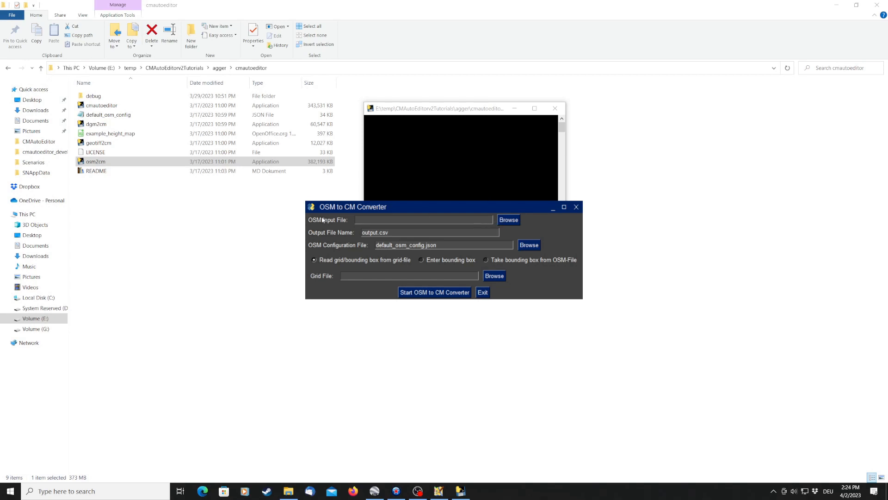
click(506, 221)
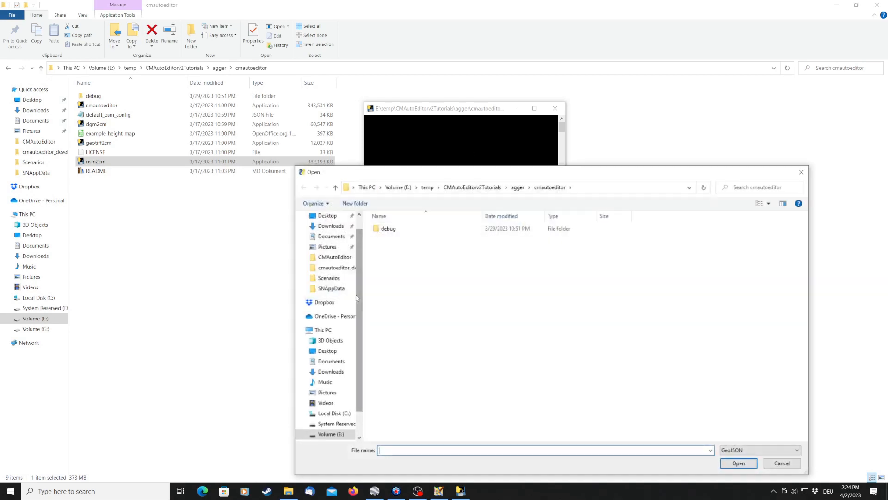
click(514, 190)
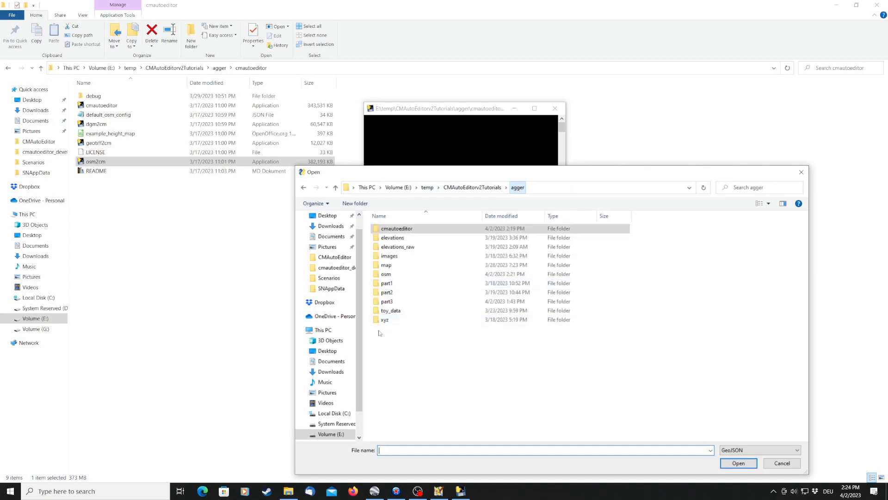
double_click(398, 275)
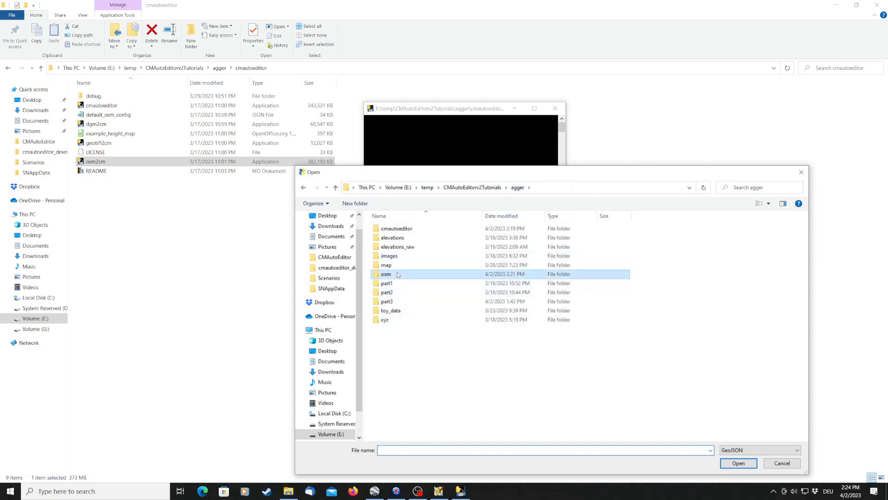
click(393, 229)
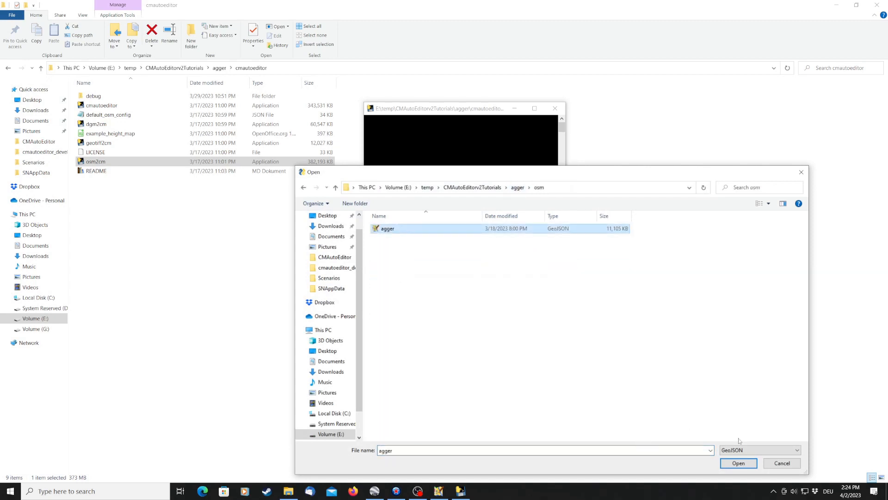
click(739, 463)
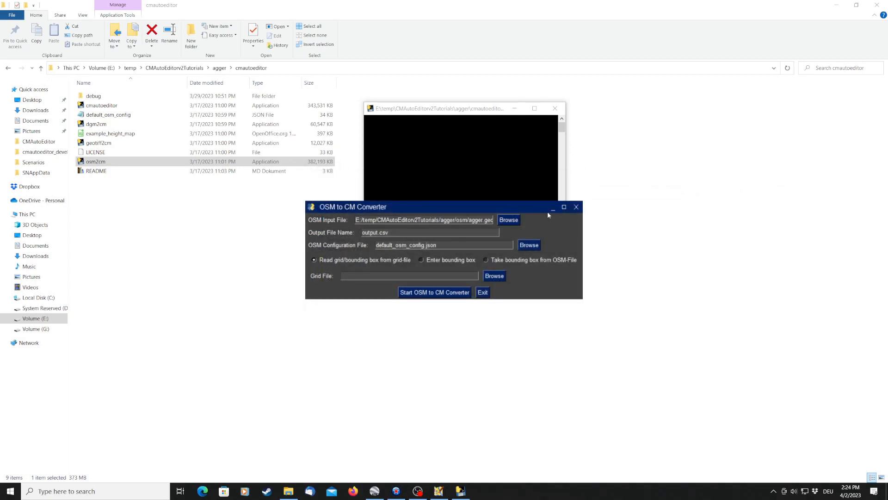
Step: Name the converter's output file agger_osm.csv and choose agger_grid.shp from the elevations folder as the grid file
double_click(376, 233)
text(agger_osm)
click(495, 276)
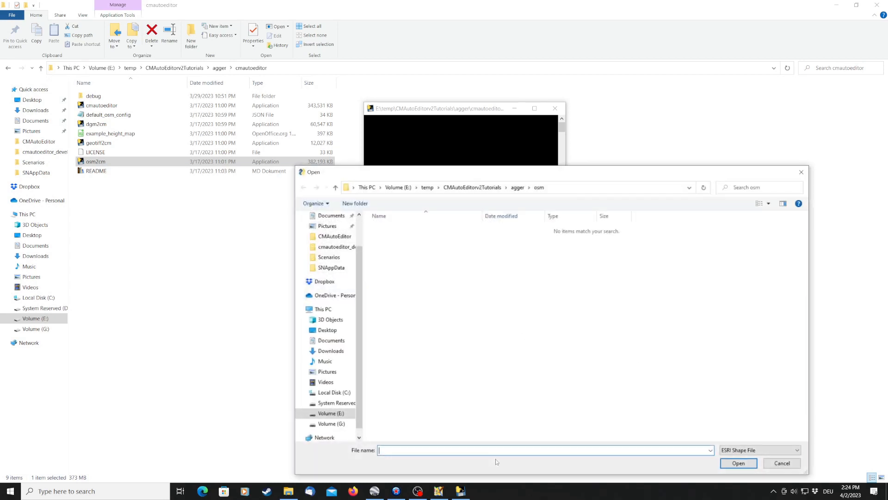
click(517, 187)
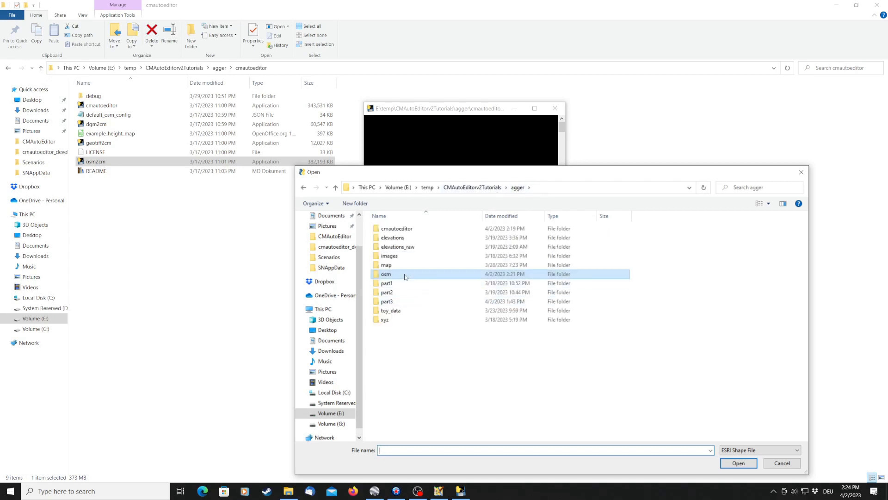
double_click(394, 237)
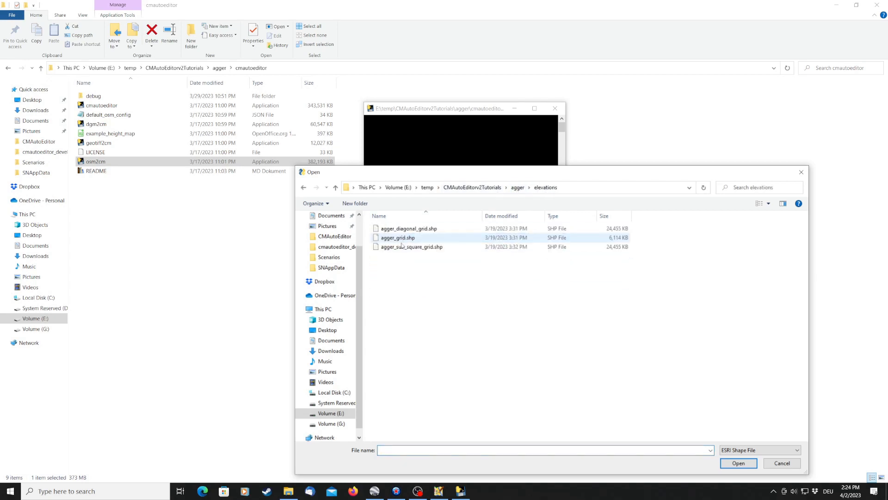
click(410, 239)
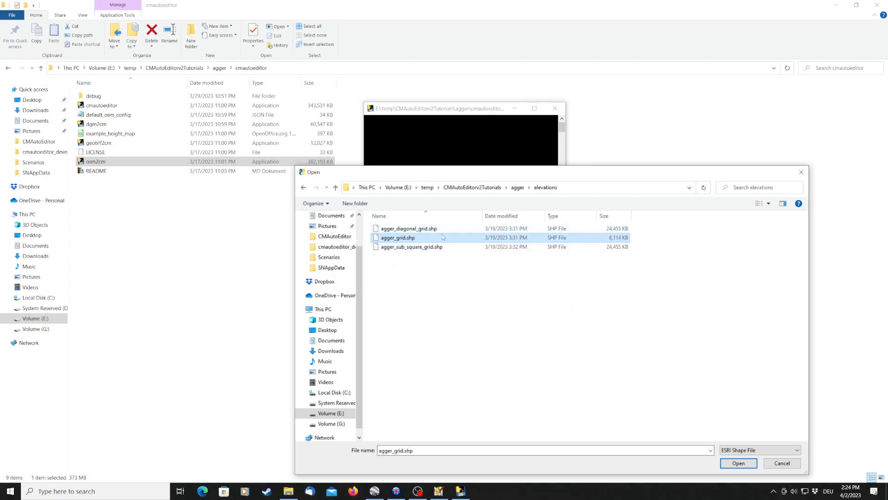
click(753, 461)
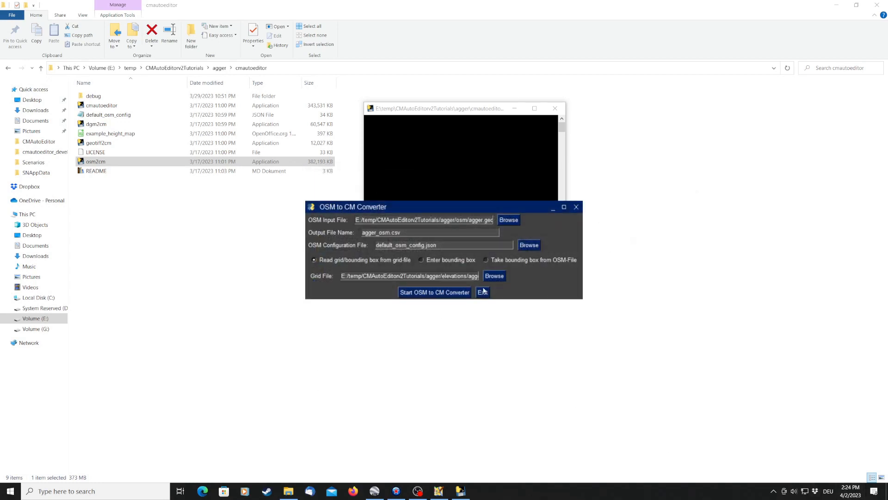
Step: Run the OSM to CM conversion and dismiss the completion message
click(442, 293)
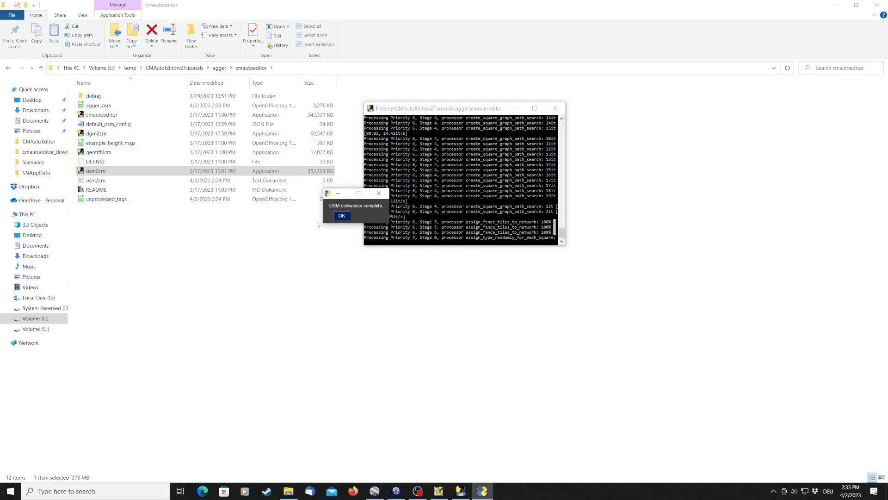
click(343, 217)
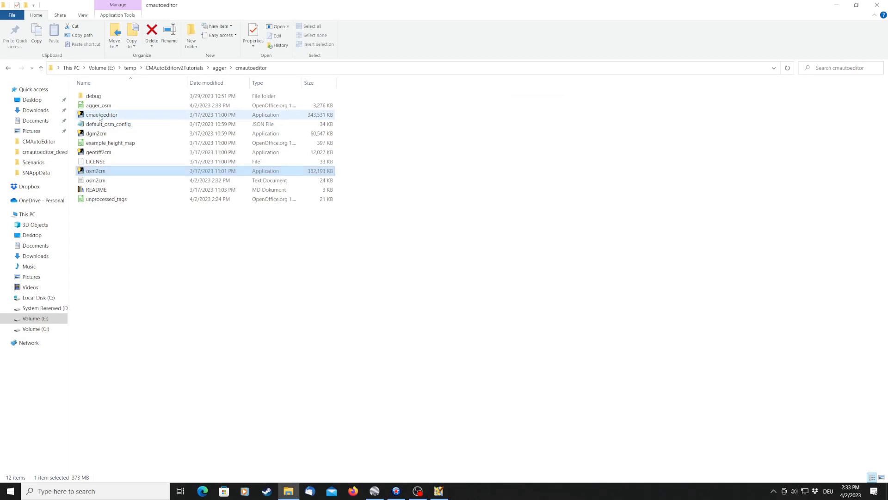
Step: Start cmautoeditor and select the agger_osm CSV file as its input
double_click(100, 118)
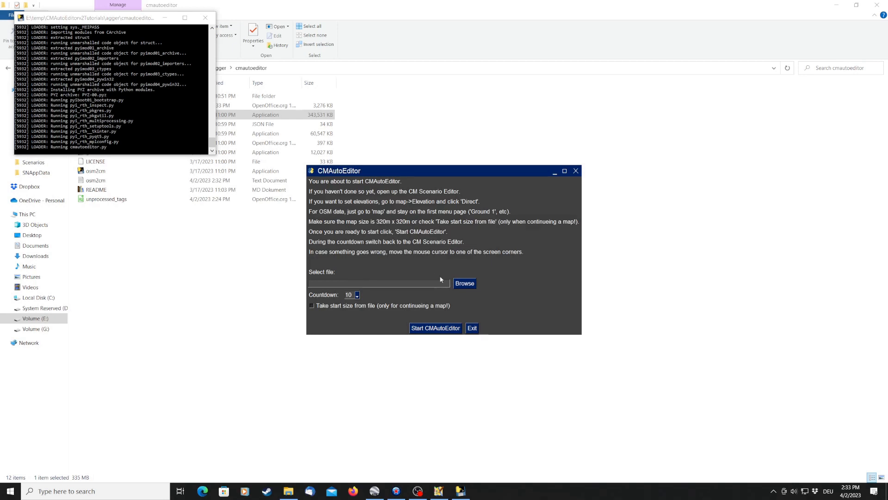
click(467, 283)
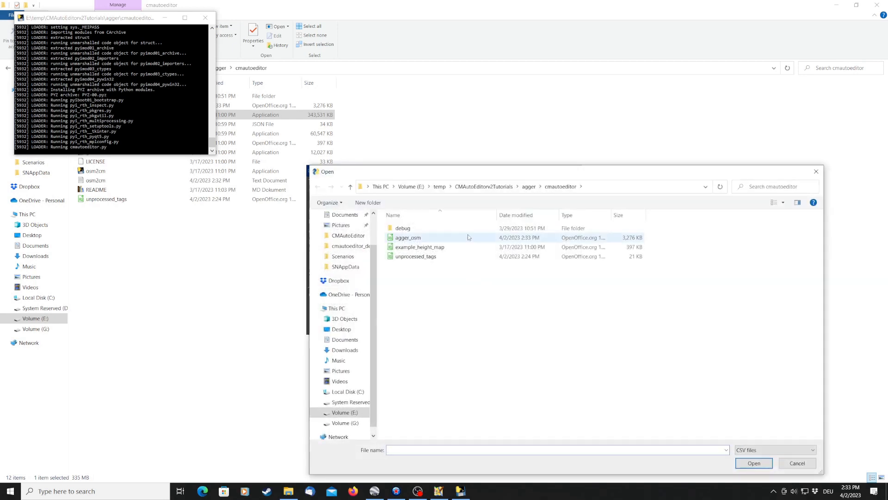
click(413, 239)
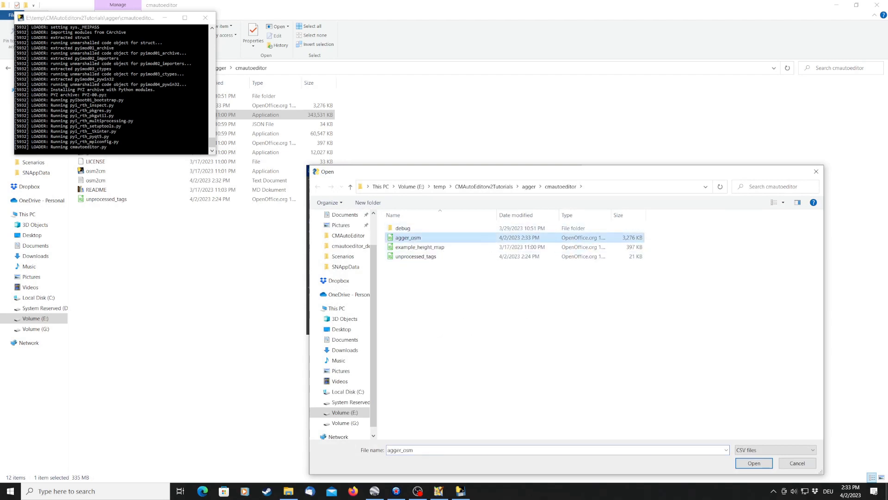
click(756, 465)
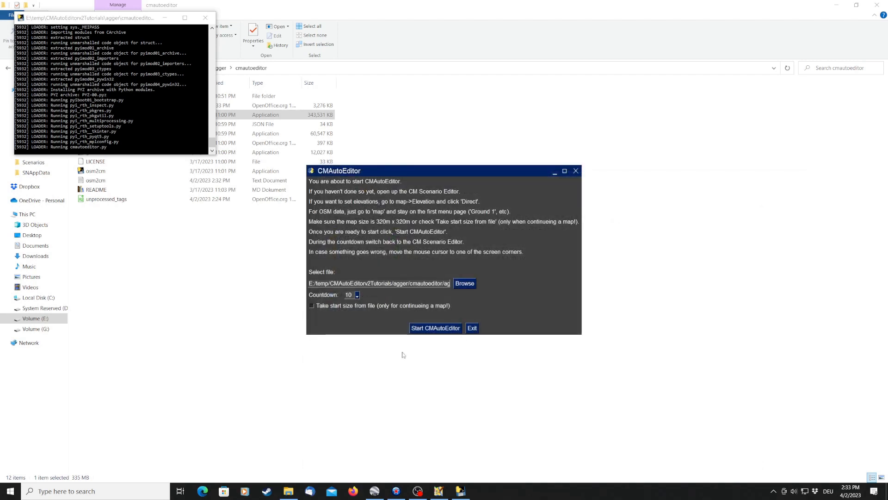
Step: Switch to the Combat Mission scenario editor, decline the unsaved-changes prompt and load agger.btt
click(430, 329)
click(399, 494)
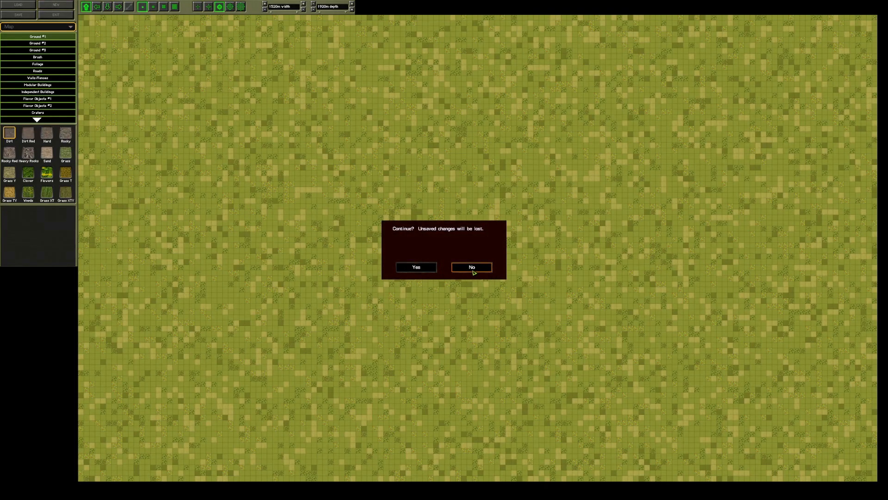
click(472, 267)
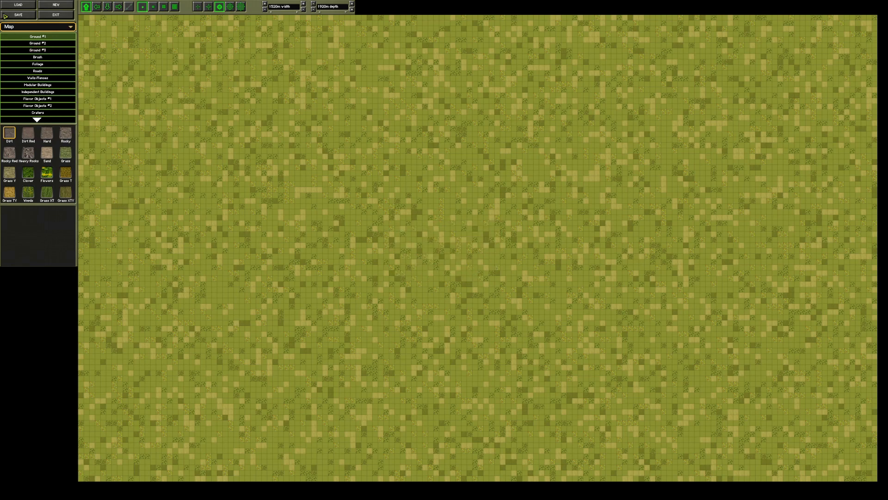
click(21, 8)
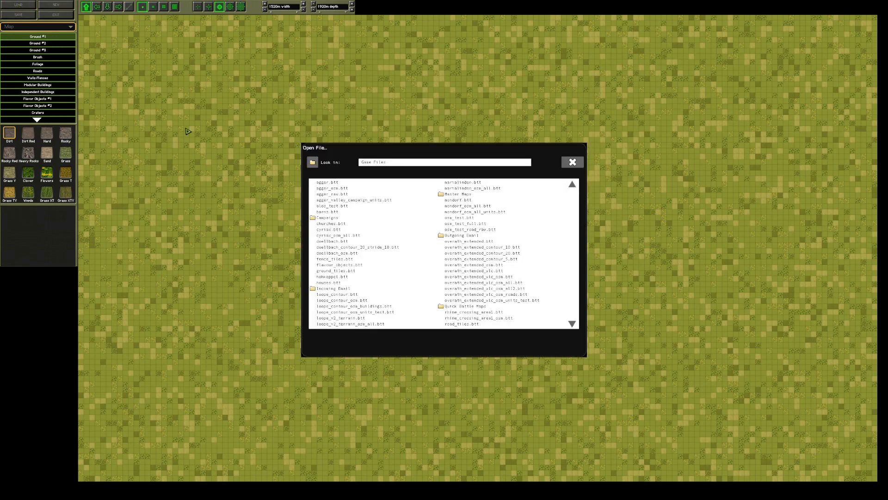
double_click(342, 186)
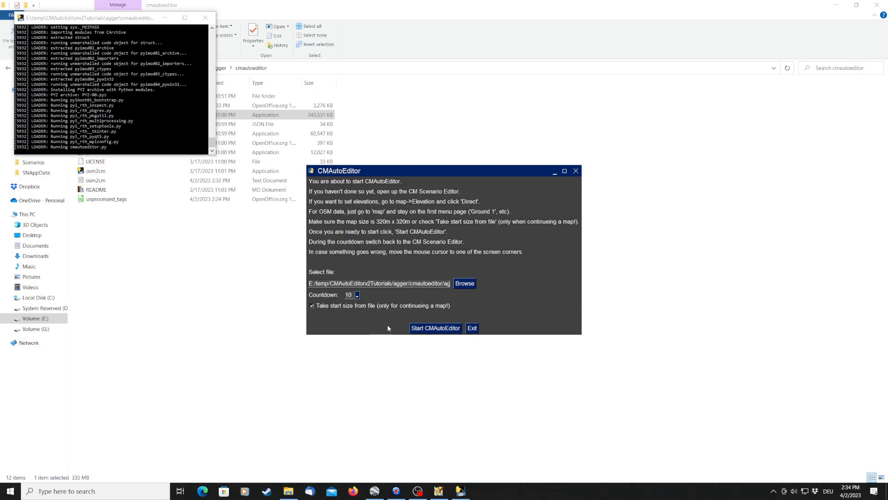
Step: Start CMAutoEditor with the start size taken from the file and switch to the scenario editor during the countdown
click(436, 328)
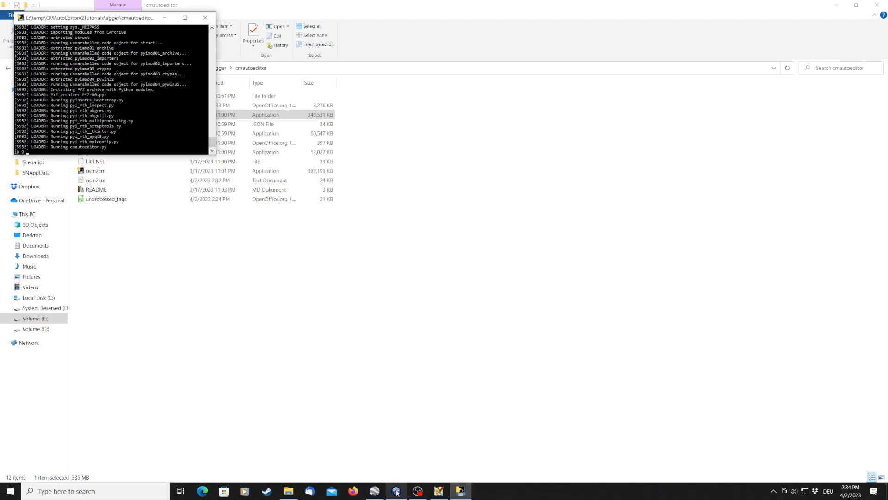
click(397, 491)
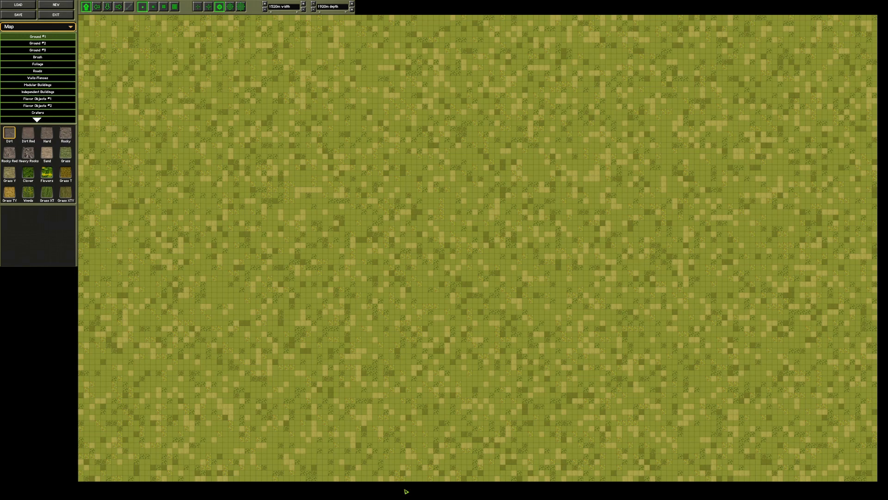
Step: Reduce the map size to 208 m width and 208 m depth
click(265, 9)
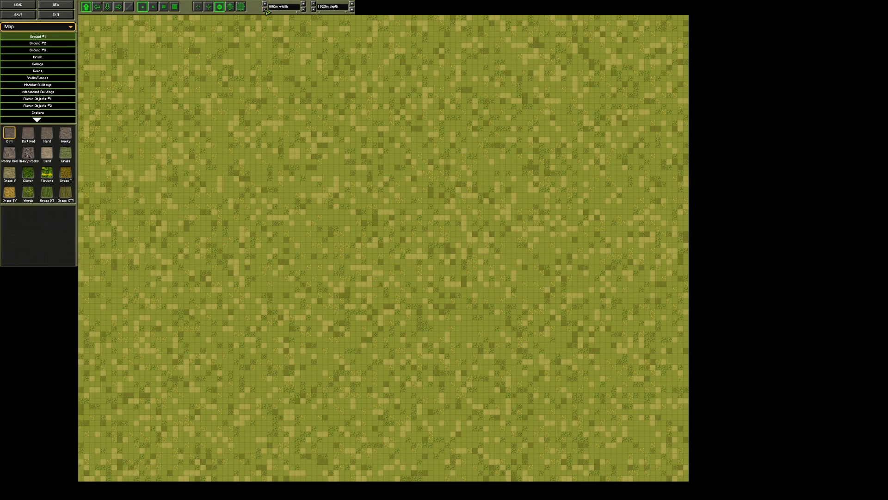
drag(267, 10, 267, 10)
click(314, 10)
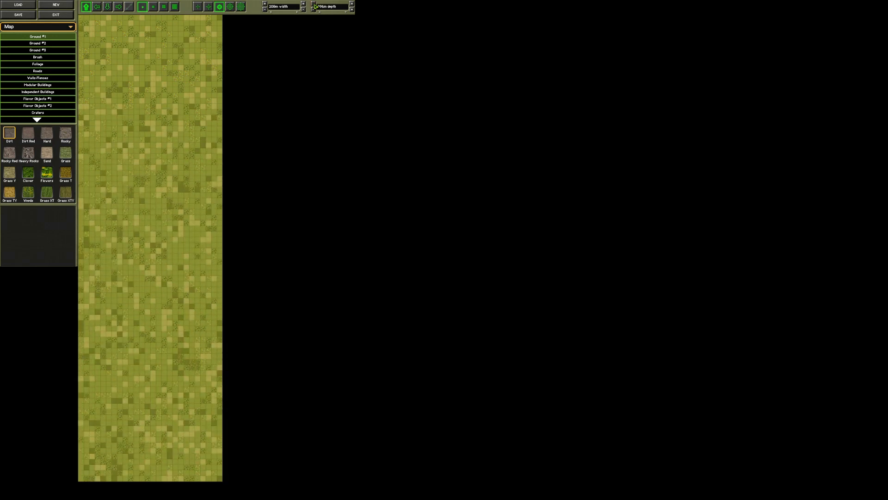
click(315, 6)
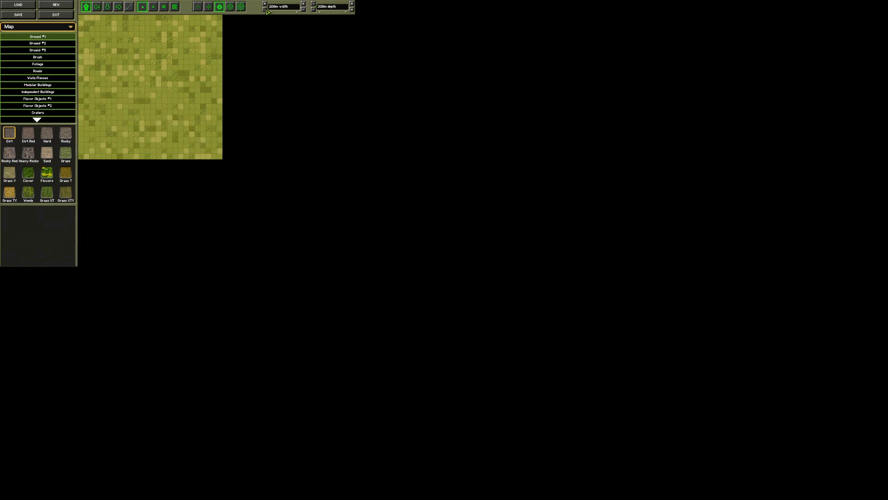
Step: Place Tree A foliage on scattered map tiles using the two-tree and three-tree densities
click(37, 64)
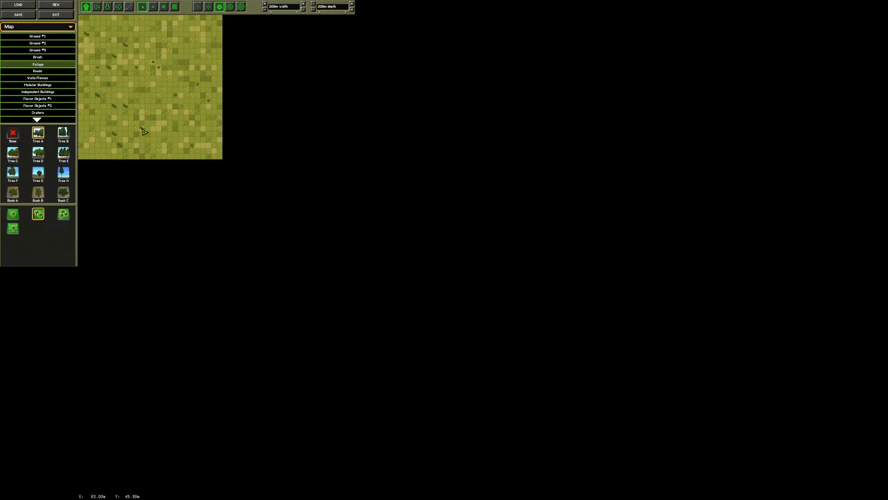
drag(142, 129, 170, 134)
click(203, 128)
click(64, 213)
click(114, 45)
click(120, 51)
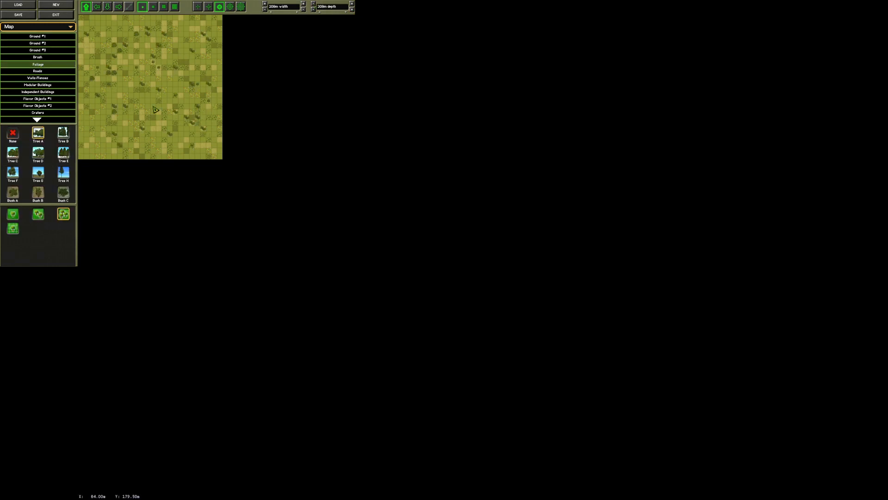
Step: Place Tree B foliage on scattered map tiles using the one-, two- and three-tree densities
click(63, 132)
click(13, 213)
click(136, 101)
click(175, 101)
click(38, 214)
mouse_move(108, 95)
mouse_down()
mouse_move(131, 117)
mouse_move(146, 89)
mouse_move(186, 112)
mouse_move(208, 35)
mouse_up()
click(63, 214)
click(103, 67)
click(87, 40)
click(153, 28)
click(203, 123)
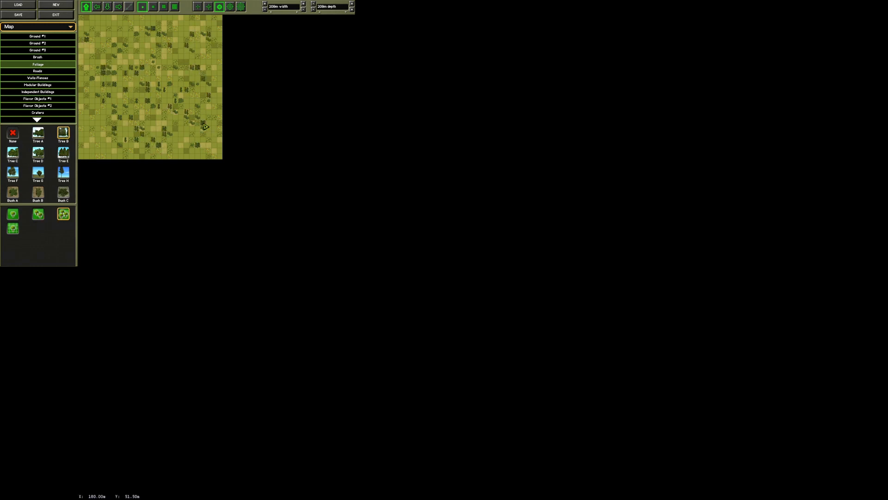
Step: Place Tree C foliage on scattered map tiles using the one-, two- and three-tree densities
click(12, 153)
click(13, 214)
click(137, 79)
click(38, 213)
click(98, 101)
click(120, 79)
click(137, 90)
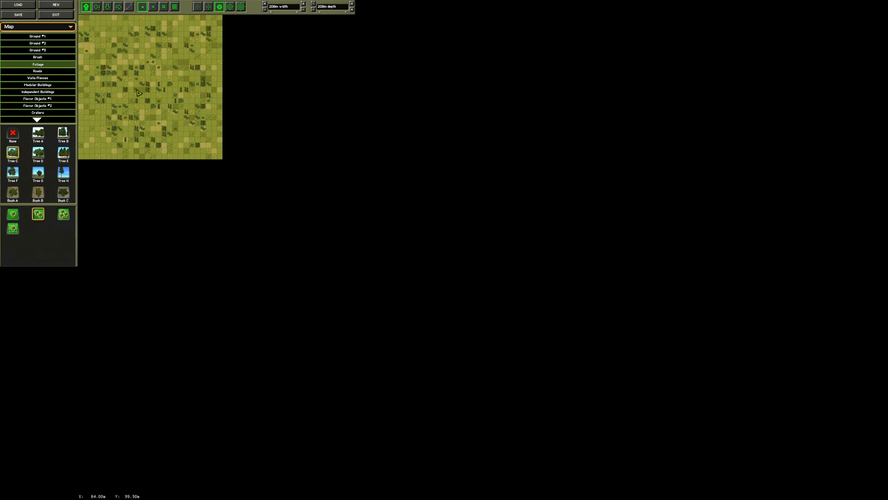
click(147, 106)
click(203, 89)
click(63, 214)
click(103, 96)
click(125, 96)
click(142, 45)
click(169, 28)
click(187, 56)
Step: Place Tree D foliage on scattered map tiles using the one-, two- and three-tree densities
click(37, 153)
click(13, 214)
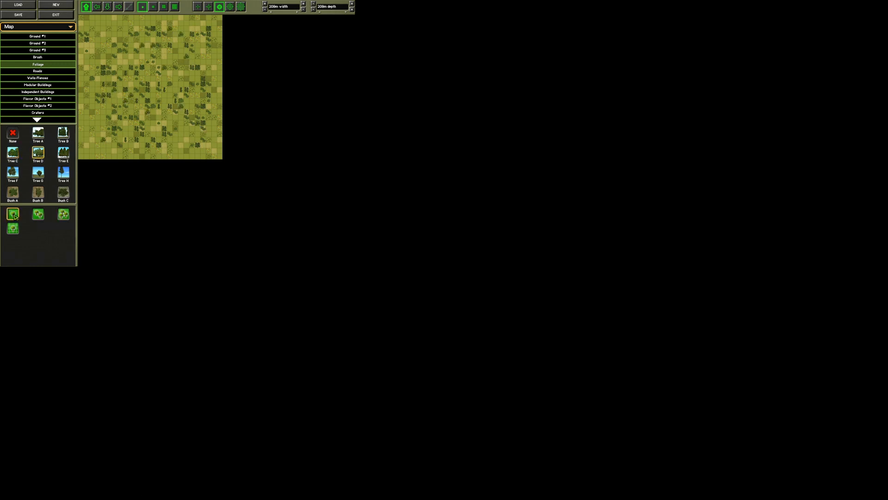
click(131, 134)
click(38, 214)
click(114, 118)
click(159, 134)
click(63, 214)
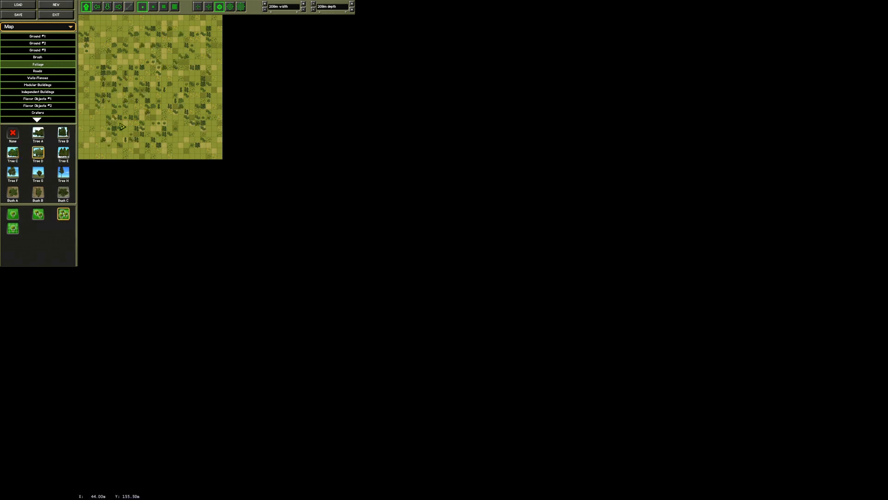
click(126, 128)
click(180, 111)
click(197, 78)
click(203, 101)
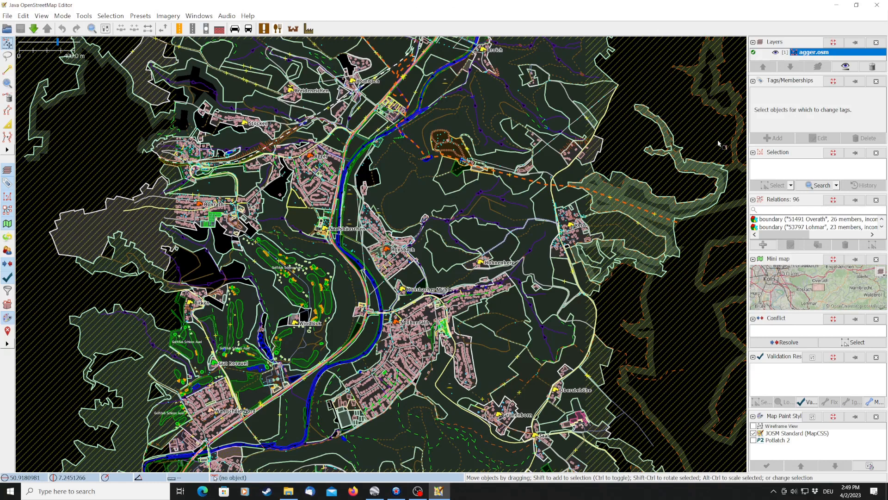
Step: Switch to Java OpenStreetMap Editor, create a new empty data layer and delete the agger.osm layer
click(6, 19)
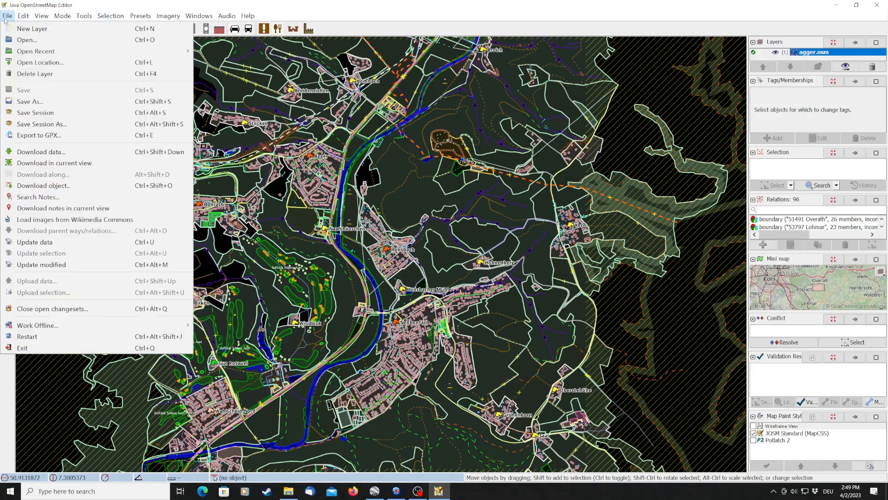
click(28, 28)
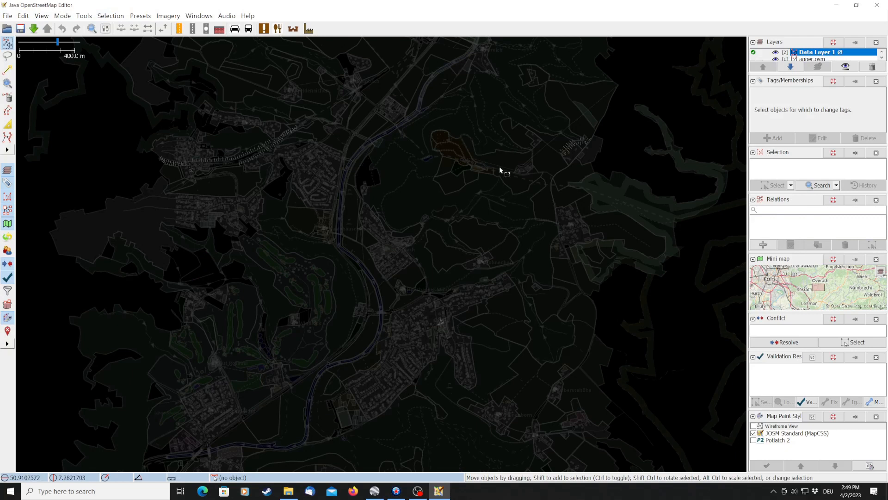
click(815, 59)
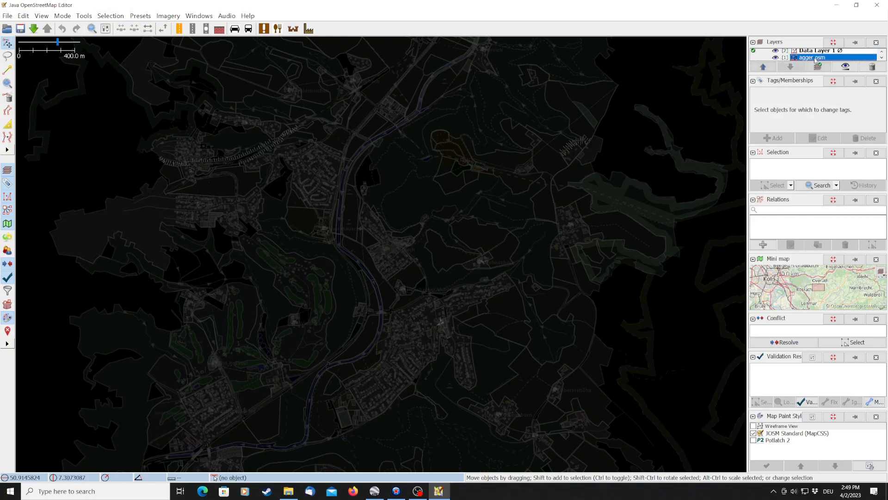
click(862, 68)
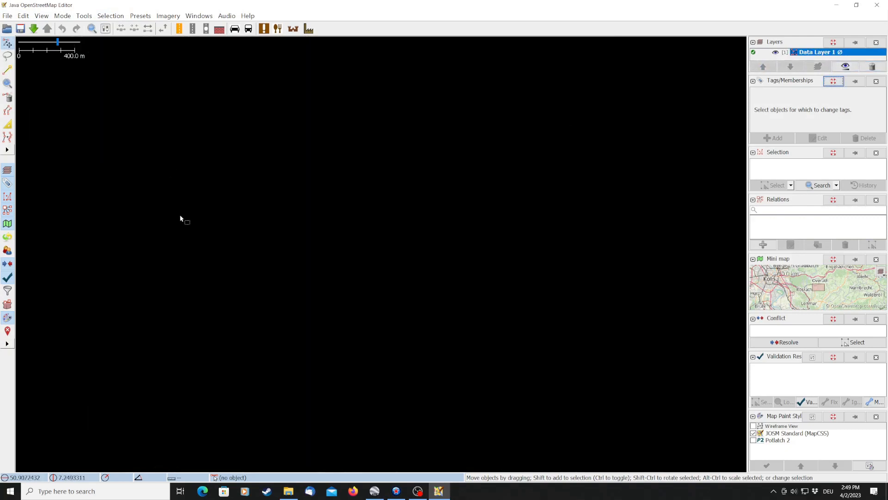
Step: Draw the lower bank of a winding river as a way running eastward across the empty layer and bending north at its end
scroll(196, 232, up, 3)
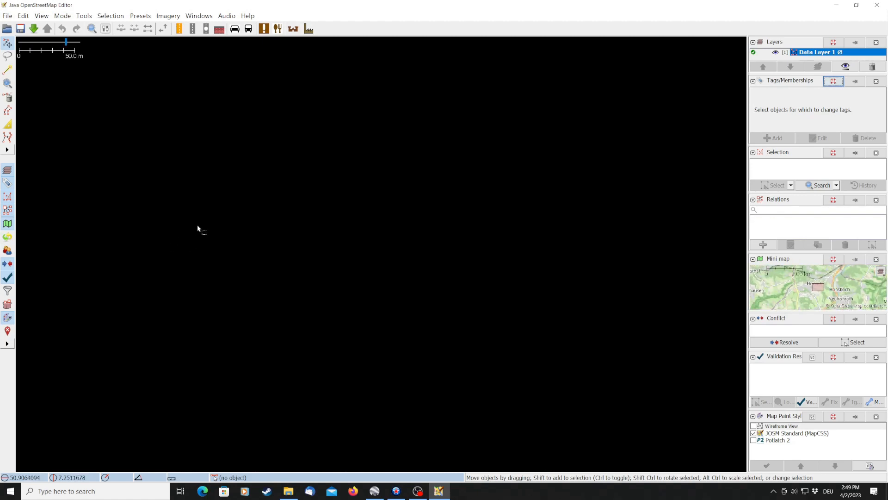
scroll(198, 229, down, 1)
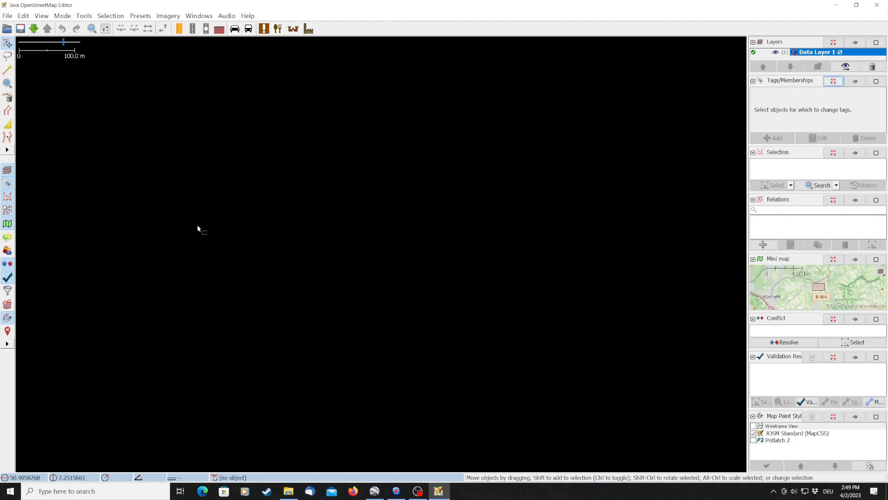
click(8, 70)
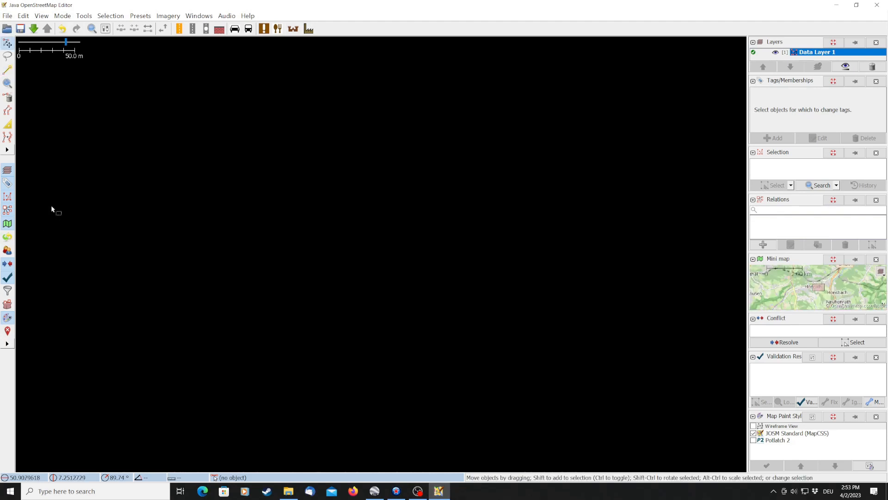
click(7, 70)
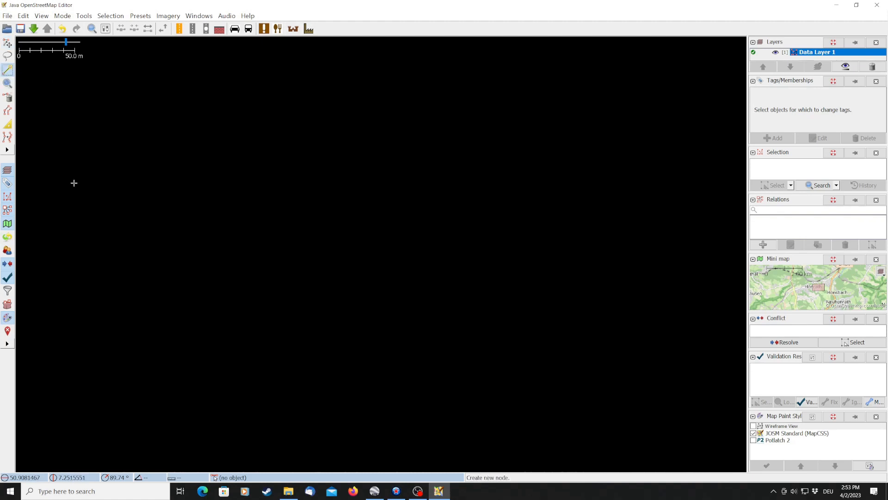
click(45, 141)
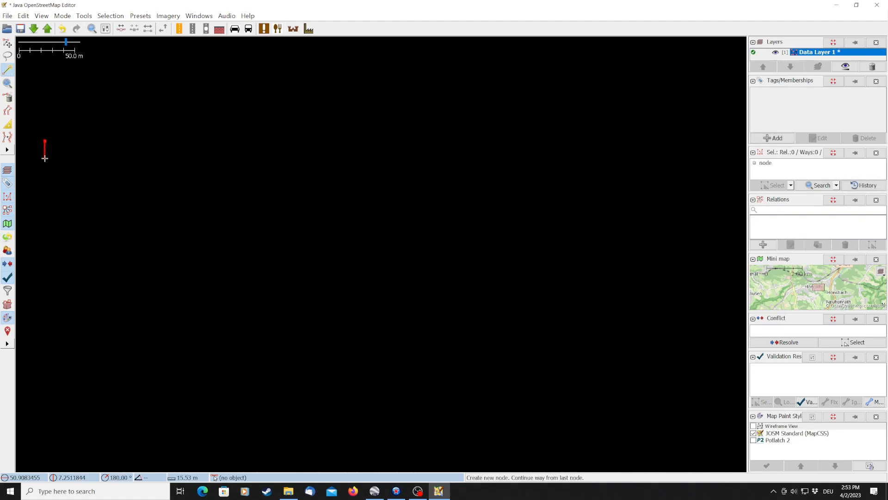
click(45, 161)
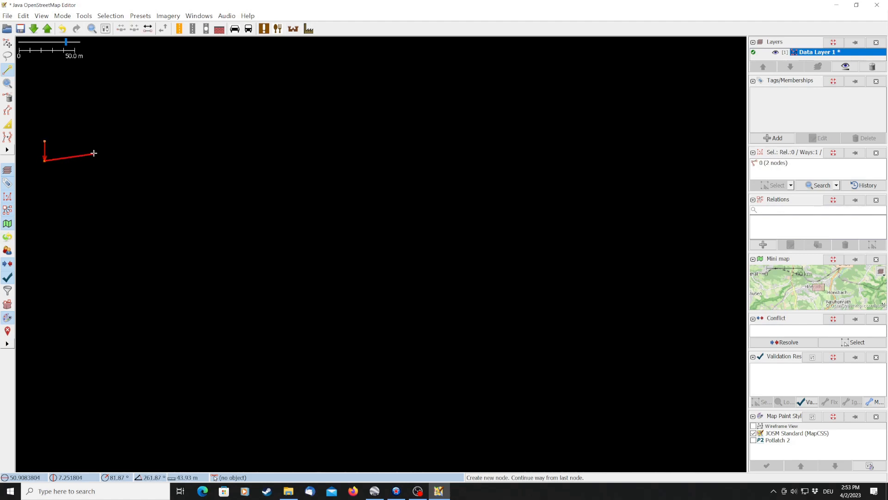
click(124, 150)
click(124, 150)
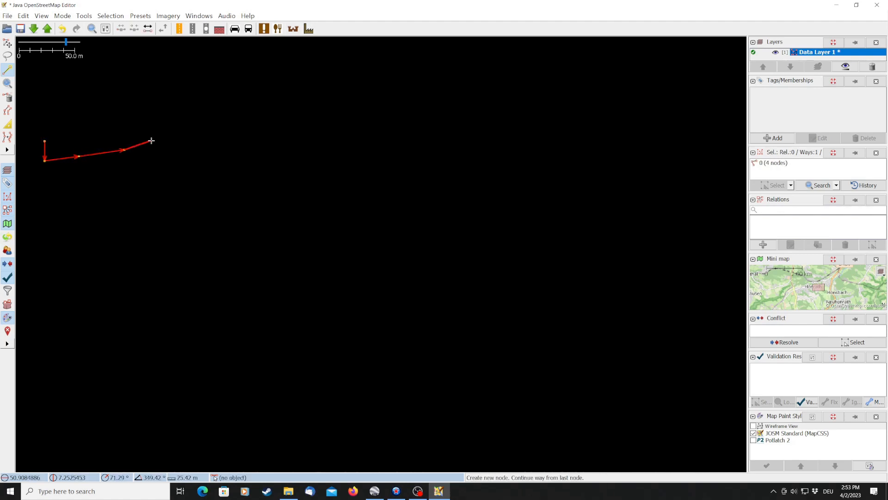
click(152, 141)
click(193, 134)
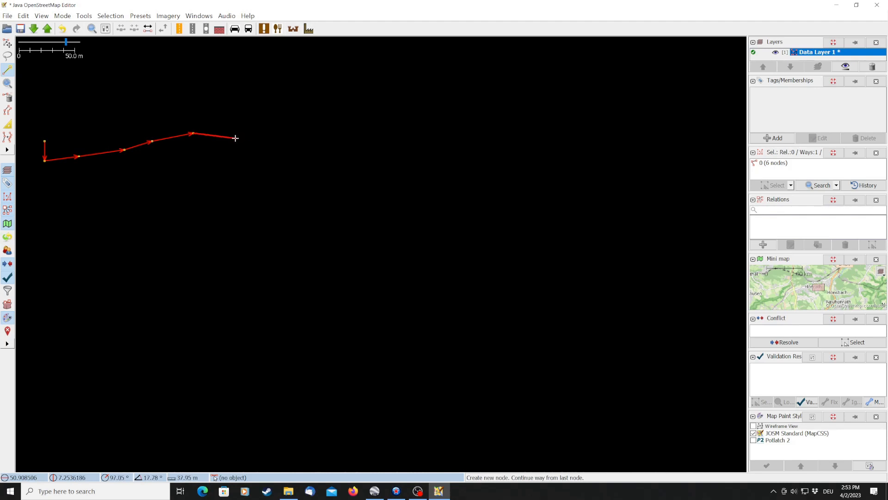
click(236, 138)
click(255, 145)
click(275, 163)
click(302, 172)
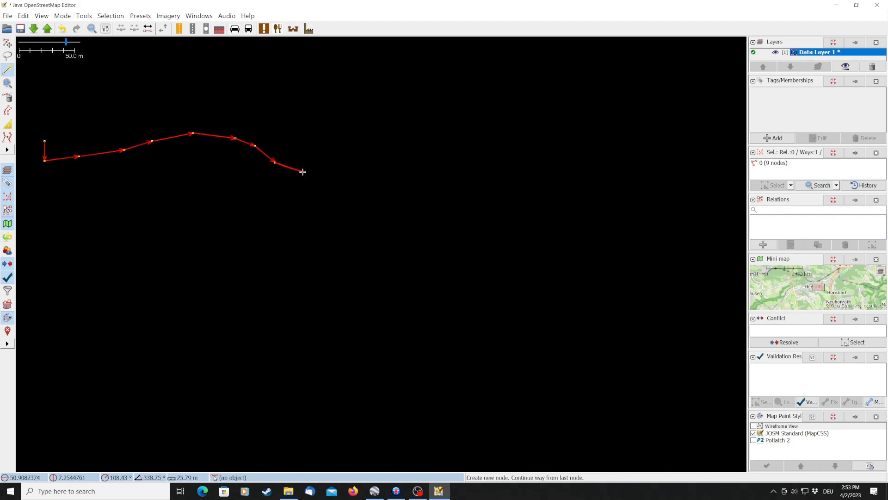
click(328, 168)
click(360, 151)
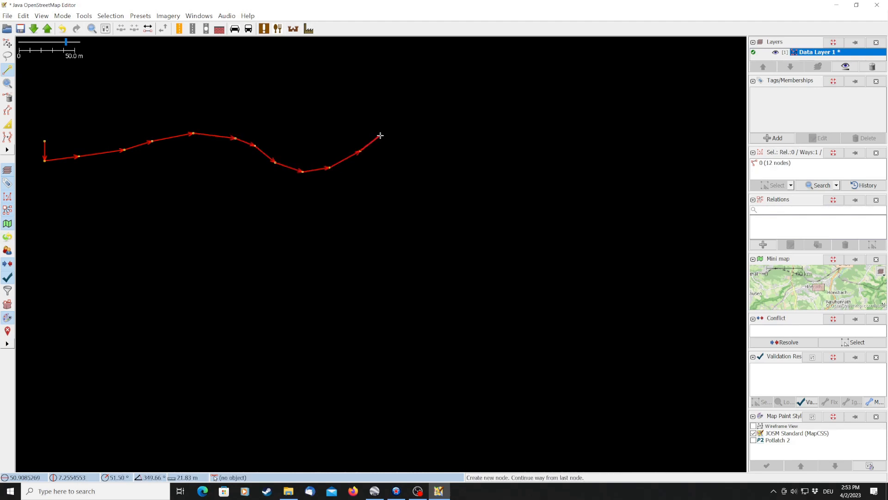
click(383, 136)
click(405, 131)
click(447, 131)
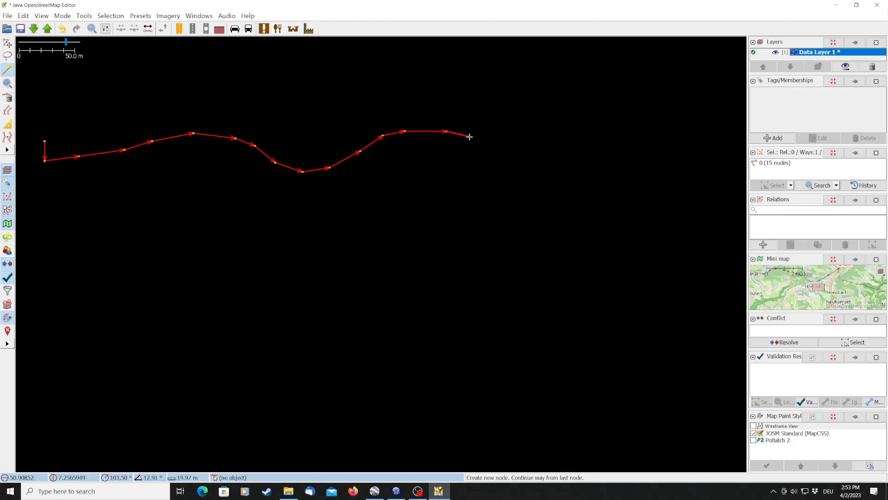
click(477, 139)
click(503, 152)
click(528, 165)
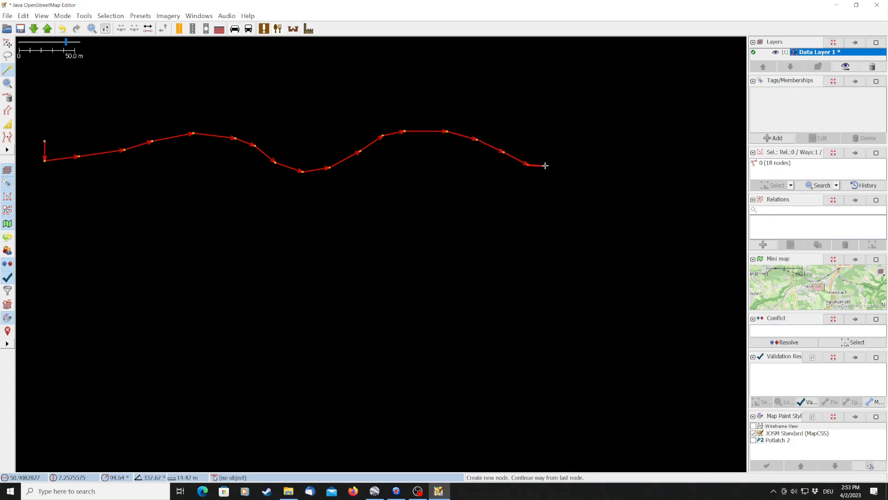
click(547, 166)
click(564, 153)
click(574, 123)
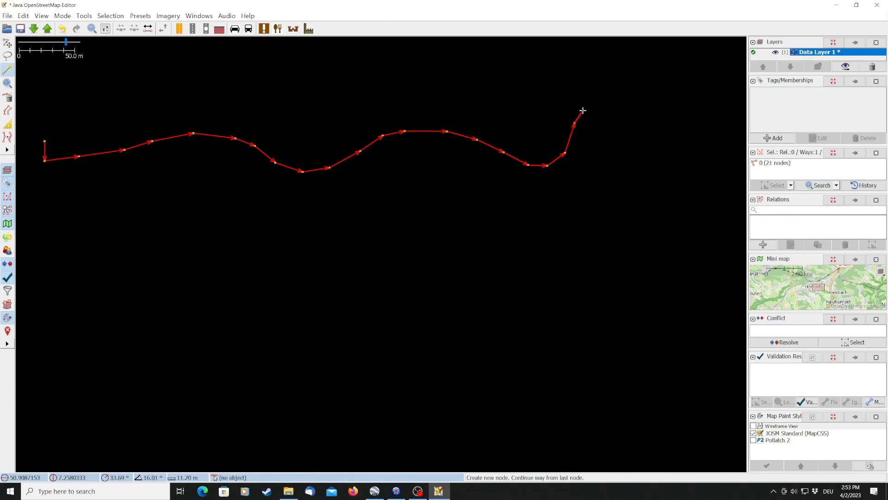
click(590, 105)
click(603, 89)
click(604, 70)
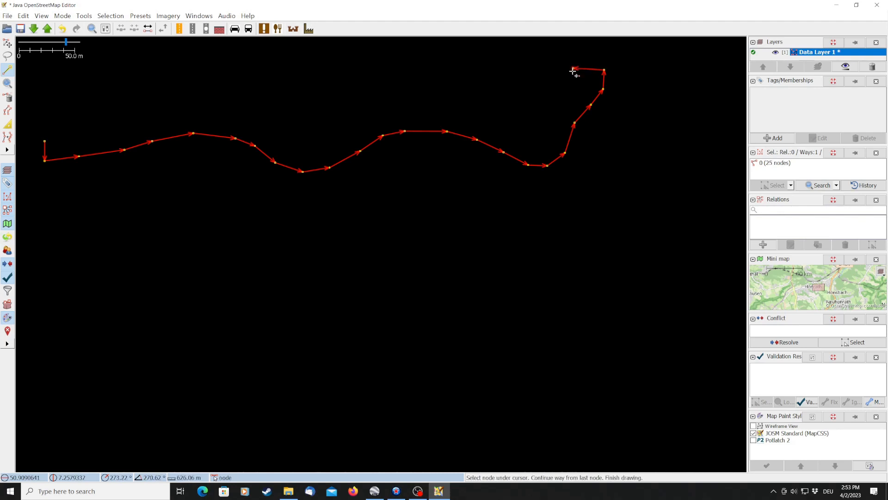
Step: Draw the river's upper bank back westward, roughly parallel to the lower one, and close the outline at its first node, about 1.15 km in total
click(574, 68)
click(564, 92)
click(553, 120)
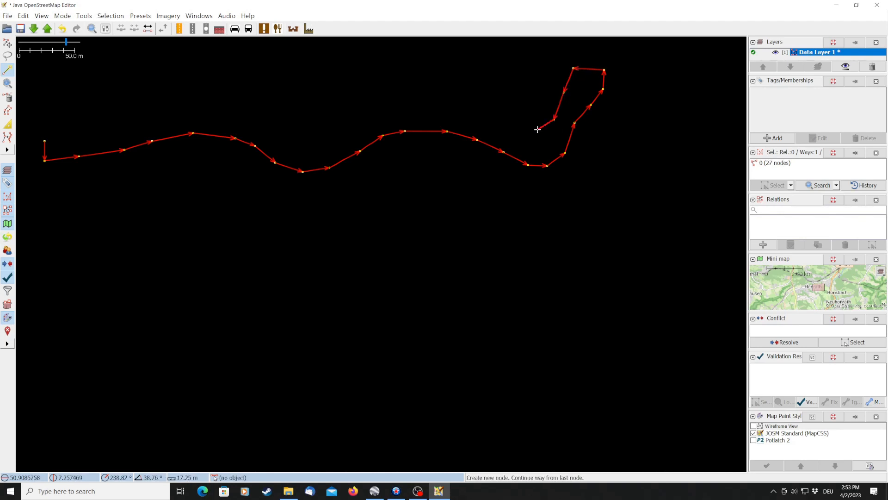
click(535, 131)
click(492, 127)
click(449, 113)
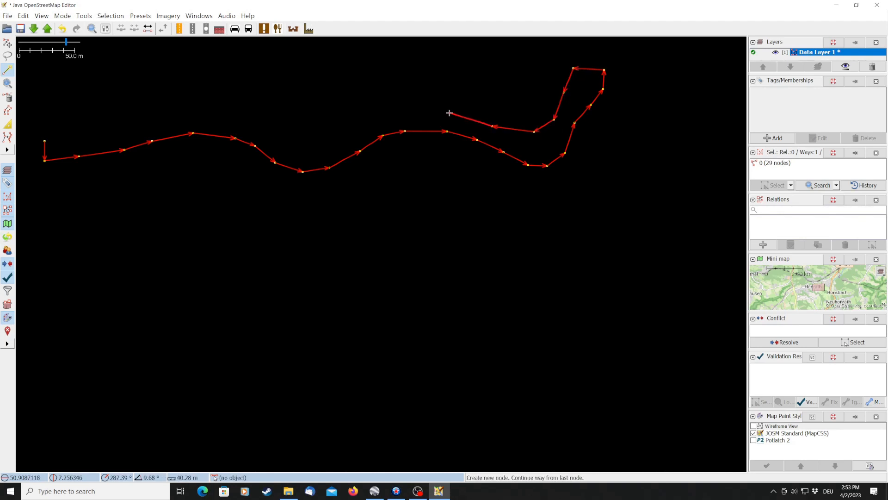
click(405, 111)
click(372, 119)
click(338, 138)
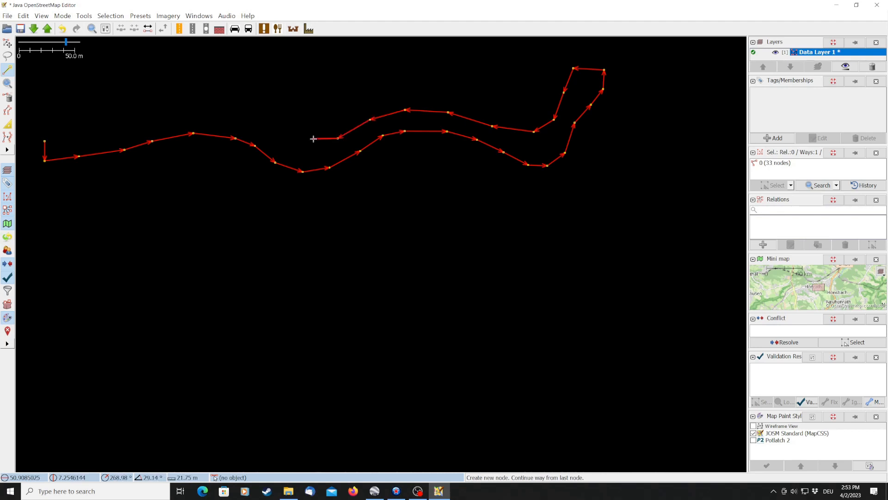
click(296, 137)
click(263, 118)
click(206, 110)
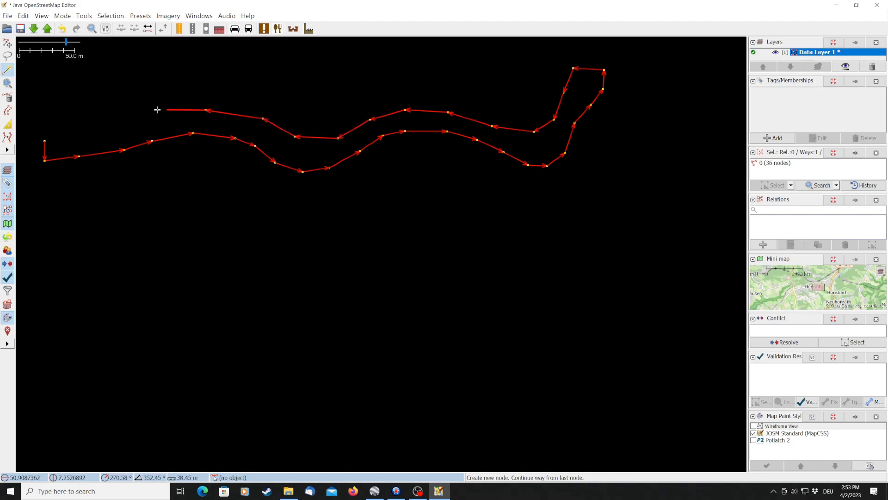
click(149, 112)
click(44, 139)
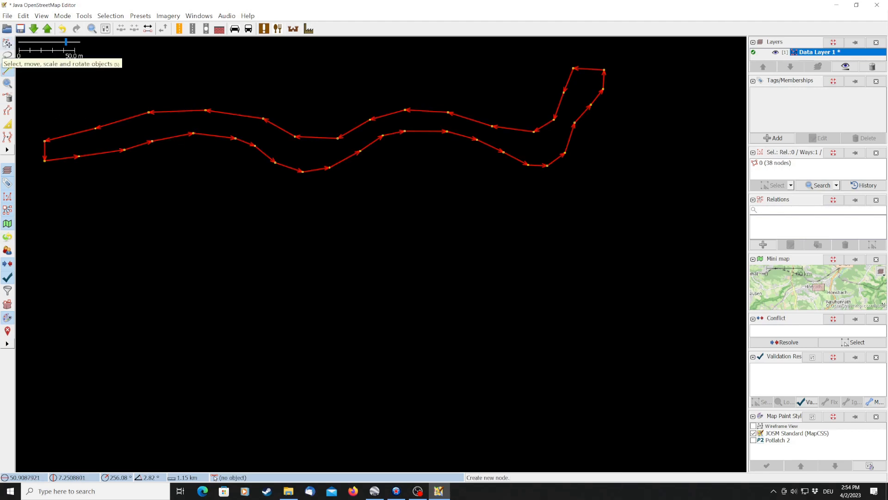
Step: Apply the Water body preset to the closed river outline with its default attributes, and deselect it
click(7, 43)
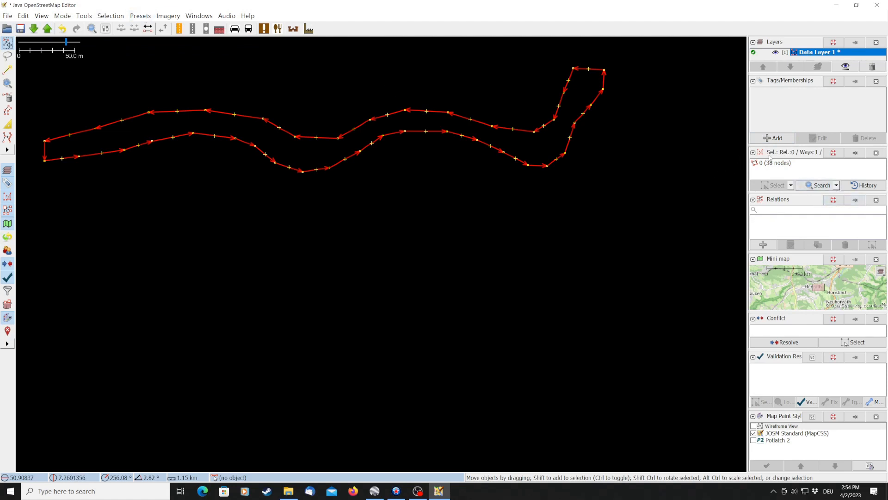
click(140, 16)
mouse_move(157, 190)
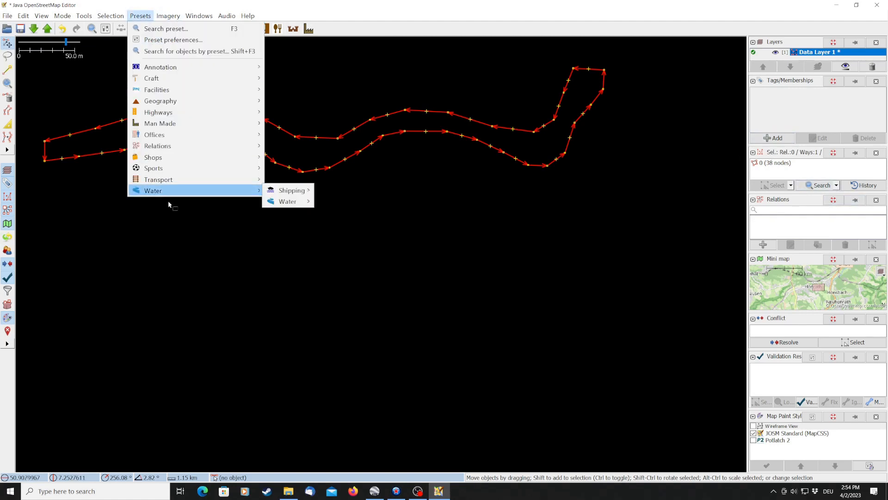
mouse_move(299, 202)
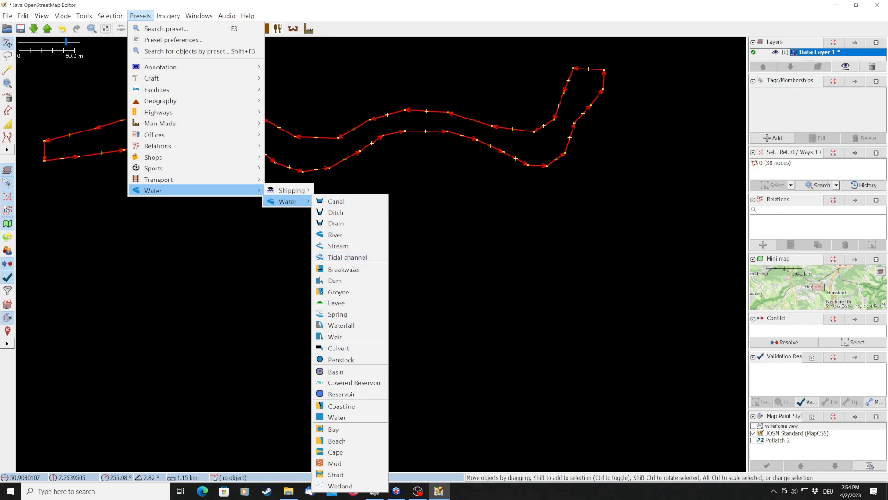
click(363, 418)
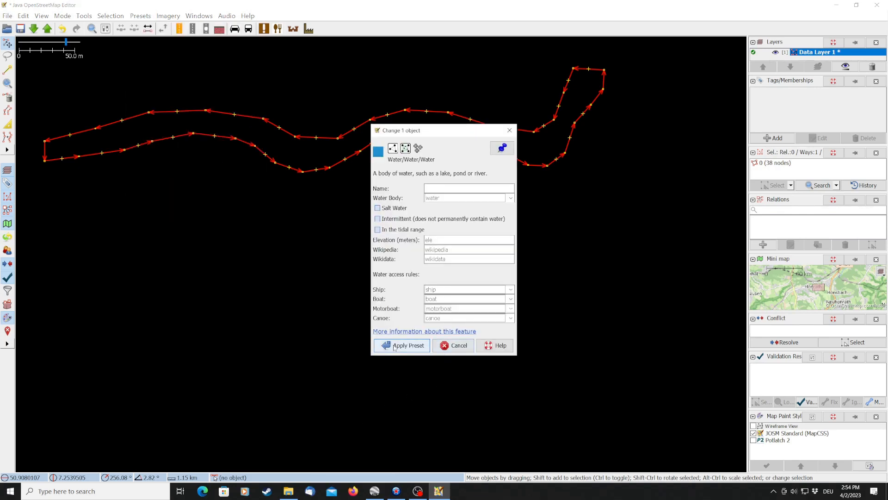
click(394, 346)
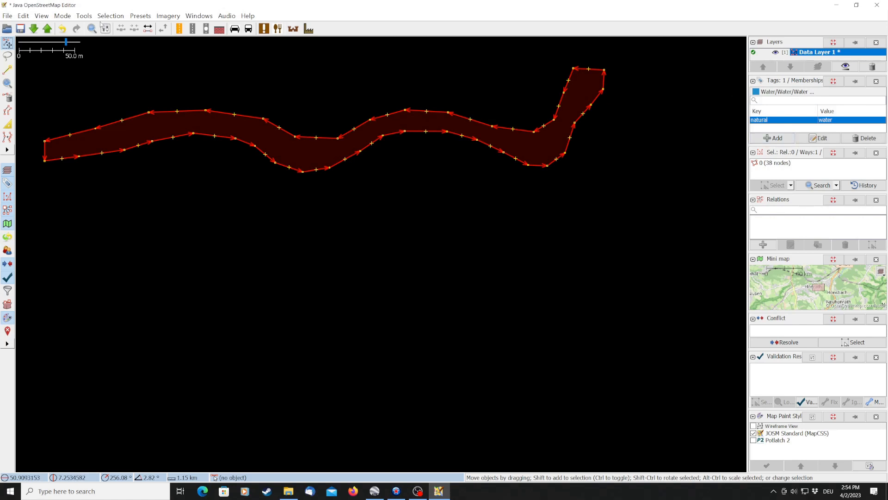
click(414, 192)
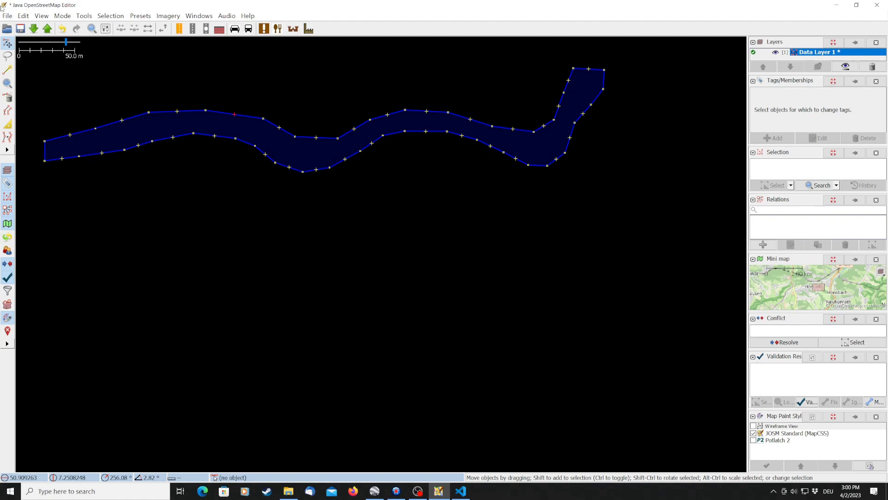
Step: Save the river layer in the osm folder as example_map in GeoJSON format
click(8, 16)
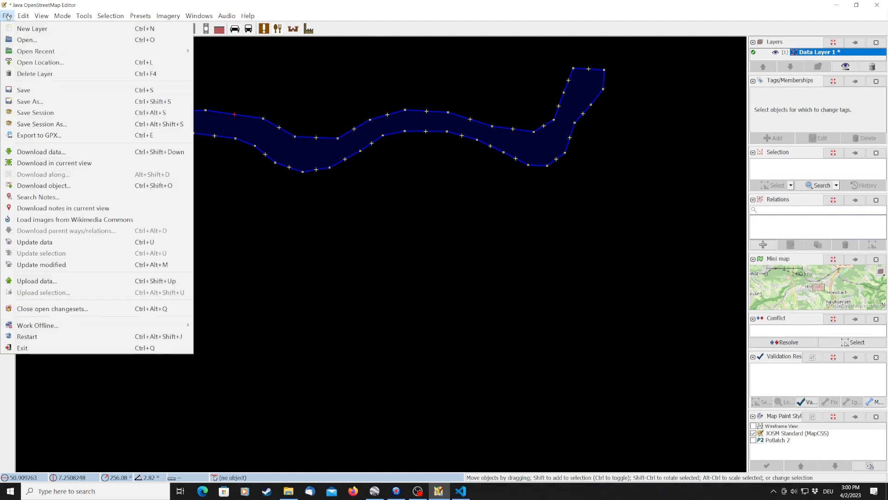
click(52, 105)
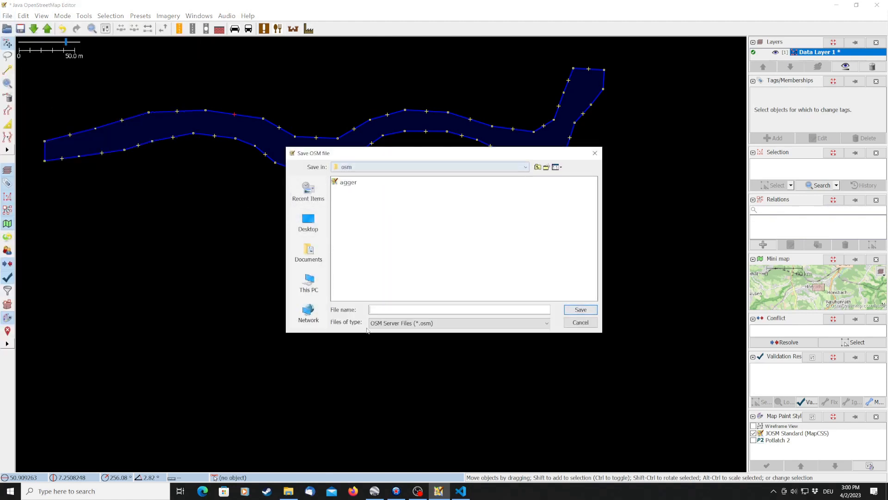
text(example_map)
click(445, 323)
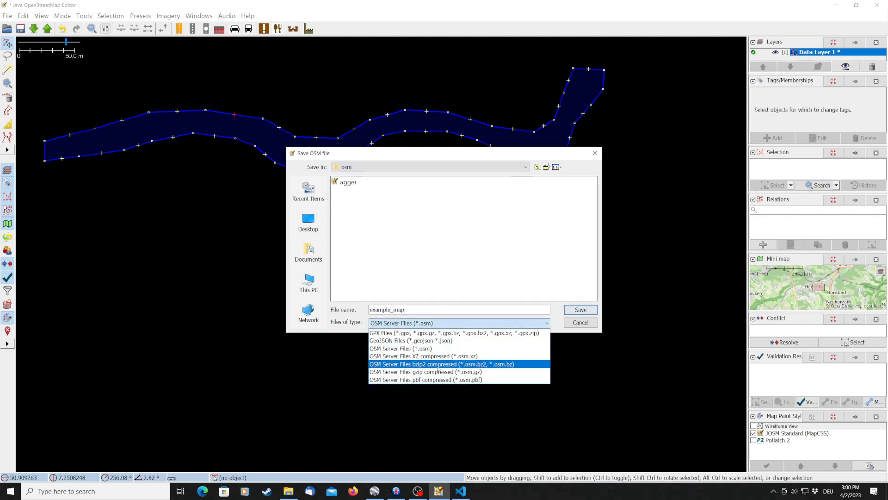
click(441, 340)
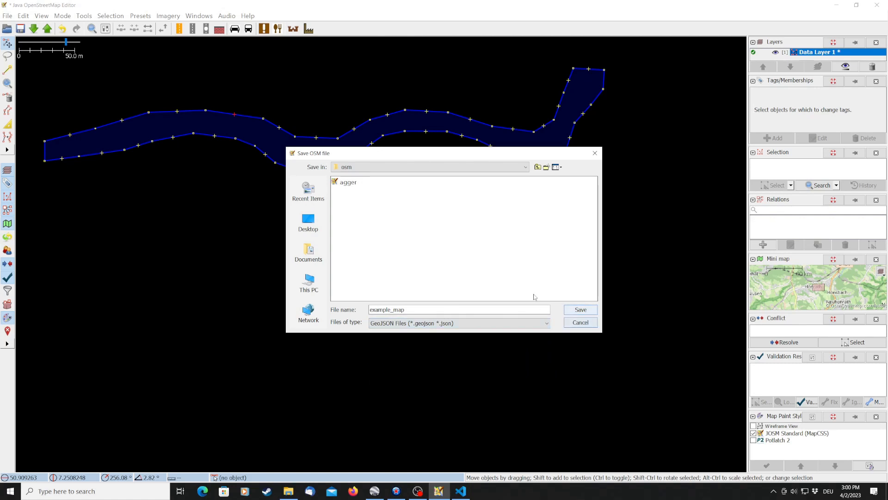
click(579, 310)
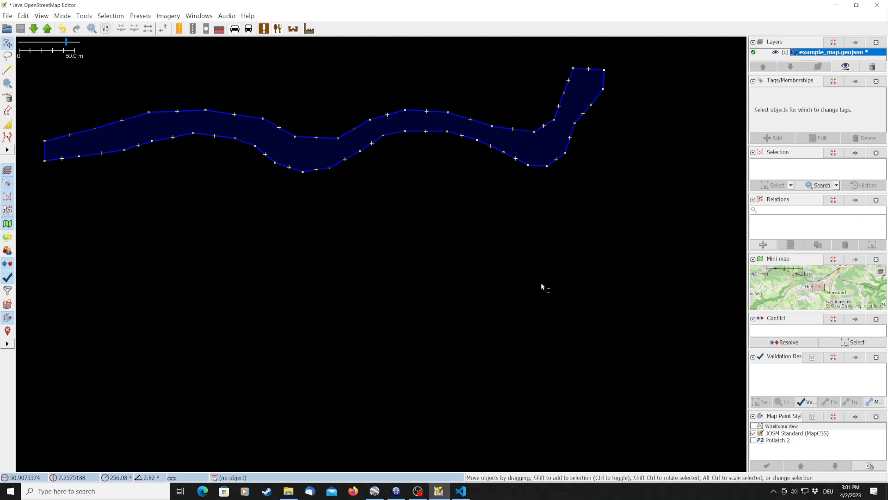
Step: Switch to Visual Studio Code and examine the road and rail entries in default_osm_config.json
click(465, 496)
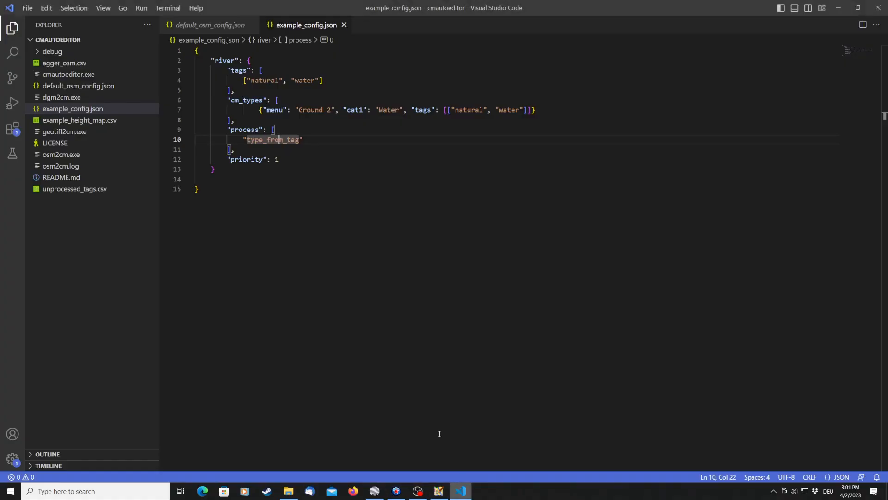
click(84, 89)
click(502, 250)
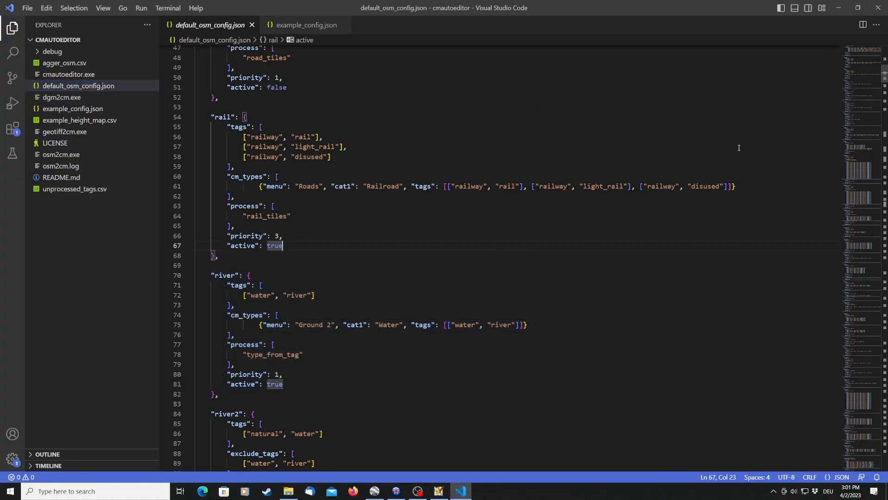
scroll(746, 255, up, 15)
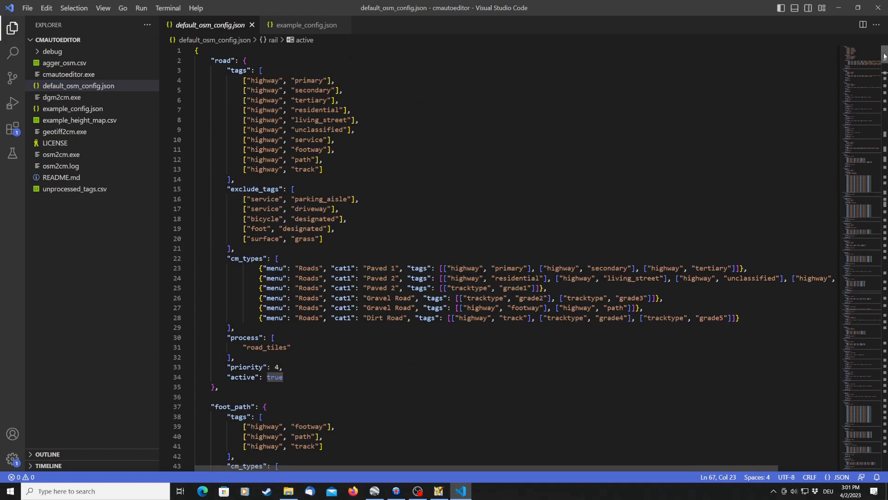
mouse_move(884, 55)
mouse_down()
mouse_move(884, 408)
mouse_move(886, 42)
mouse_up()
Step: Examine the river entry in example_config.json and its tags, cm_types, process and priority keys
click(301, 29)
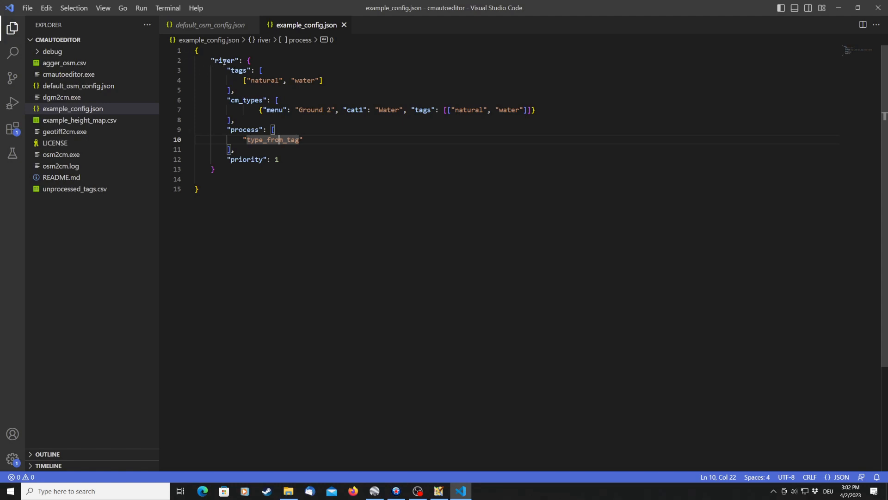
double_click(220, 60)
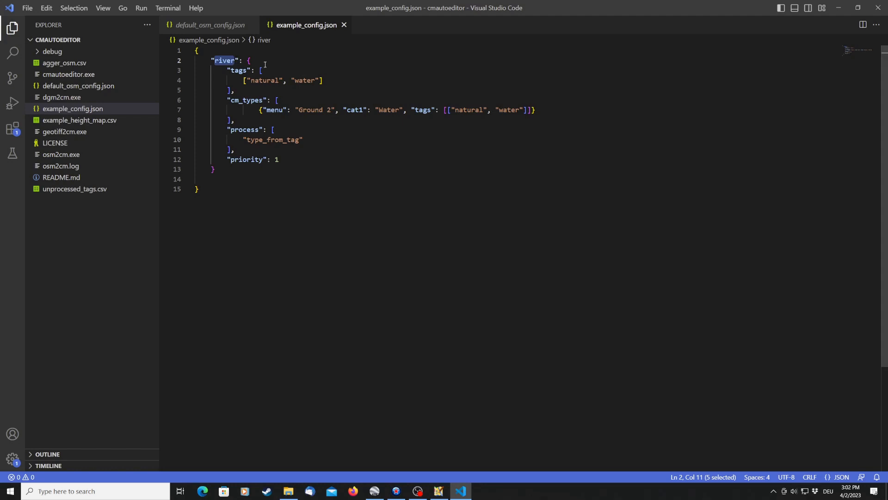
double_click(239, 70)
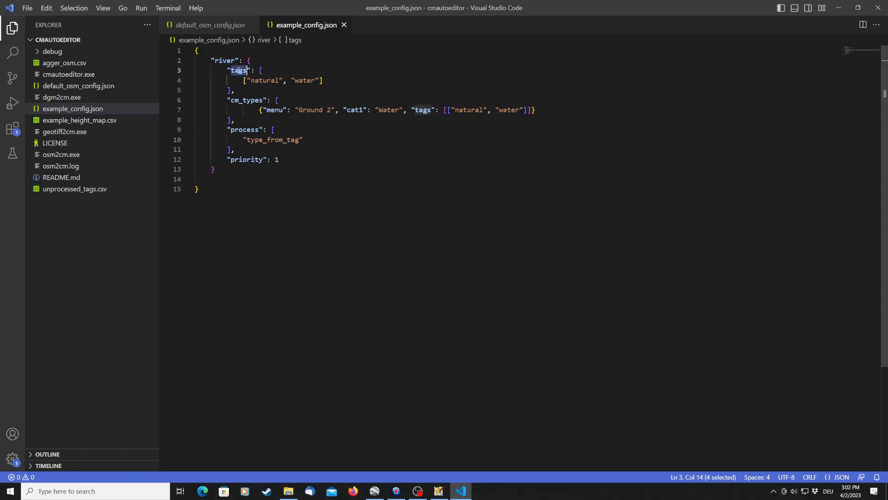
double_click(246, 100)
double_click(246, 130)
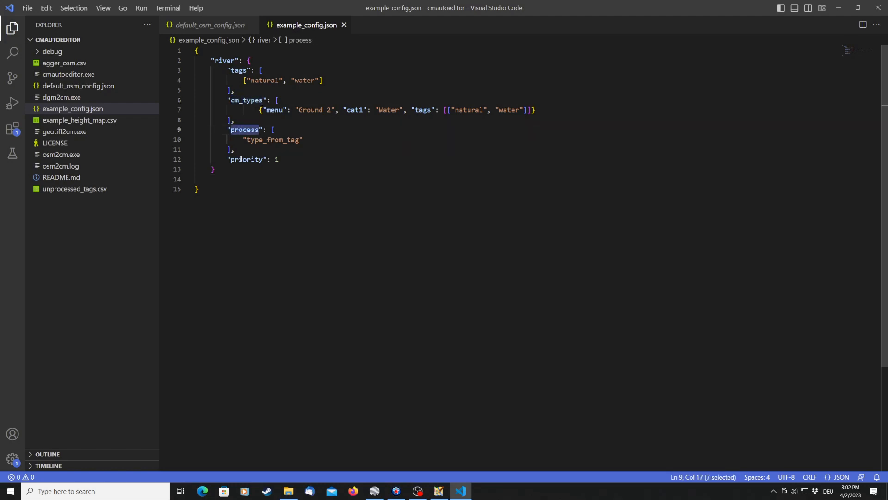
double_click(241, 159)
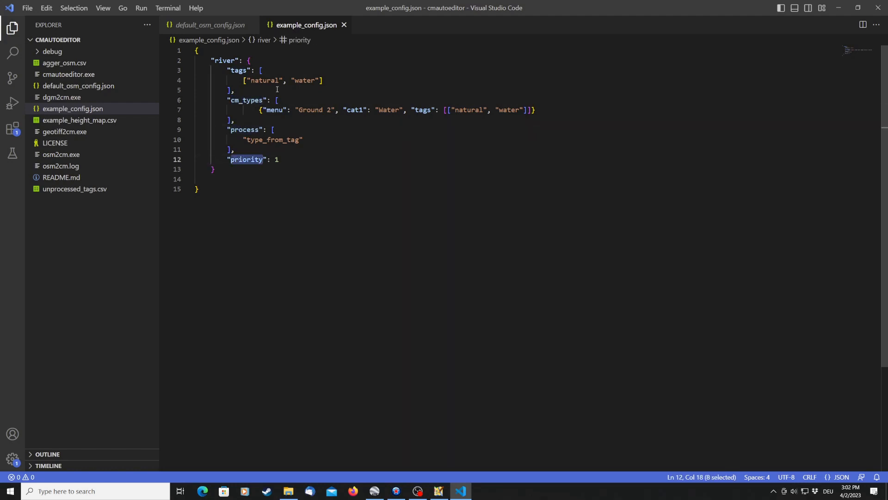
click(239, 70)
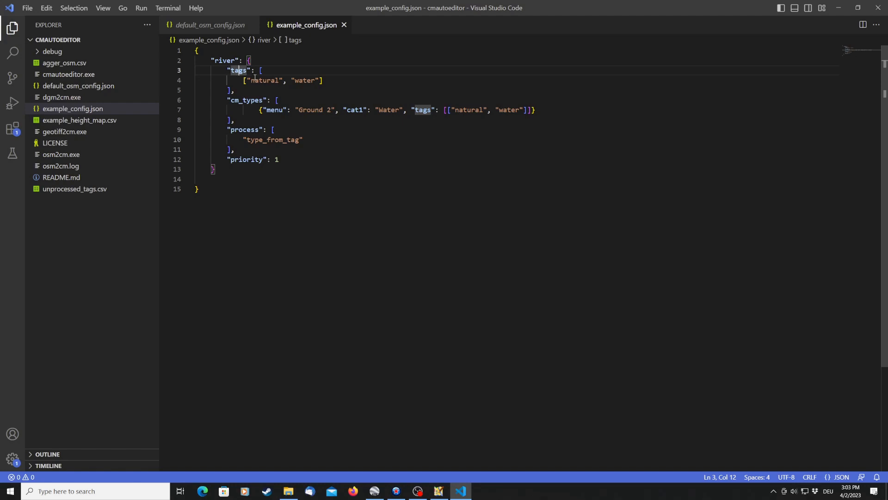
Step: Check the drawn river's tag in Java OpenStreetMap Editor and compare it with the river tags in example_config.json
click(439, 491)
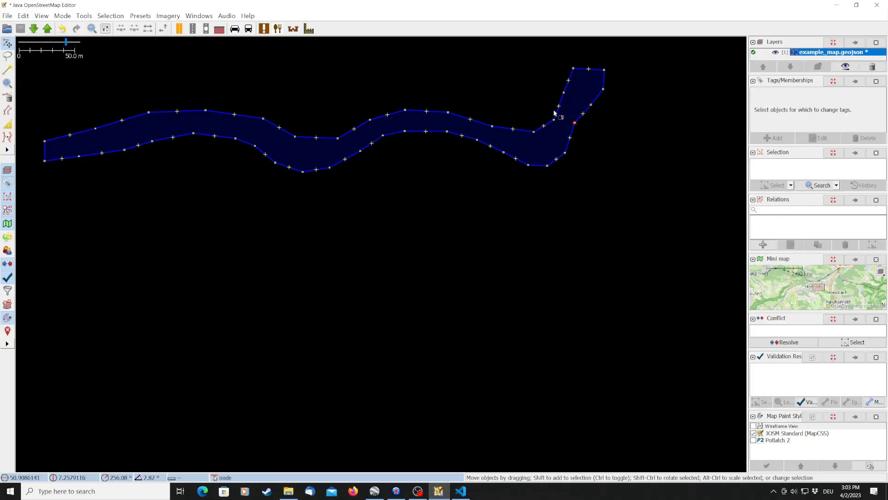
click(573, 138)
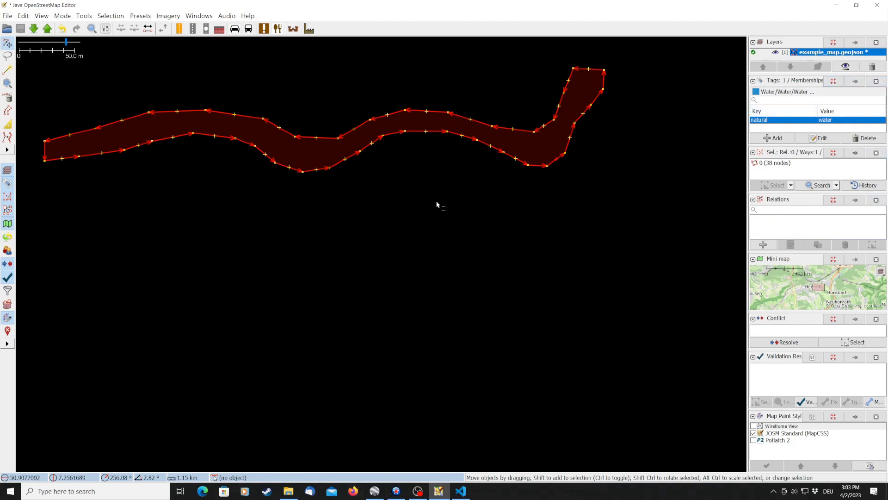
click(461, 491)
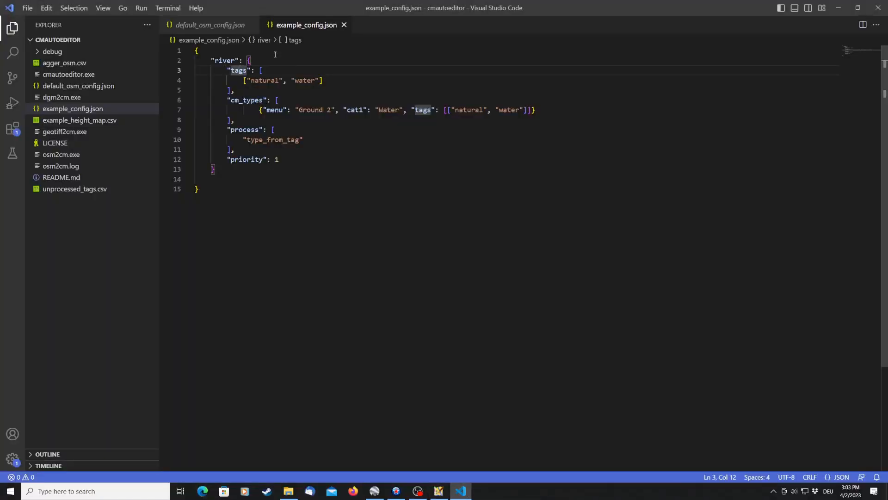
click(259, 80)
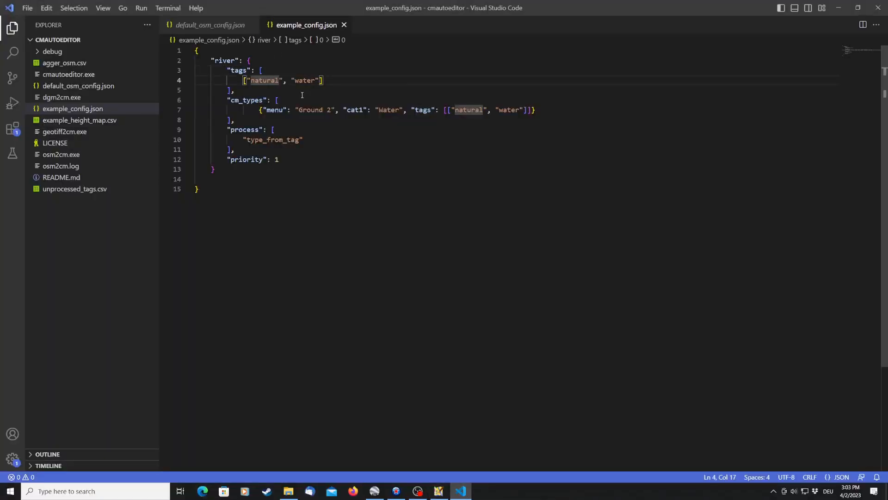
Step: Compare the river's cm_types menu and category with the Water tile under Ground #2 in the Combat Mission map editor
click(251, 100)
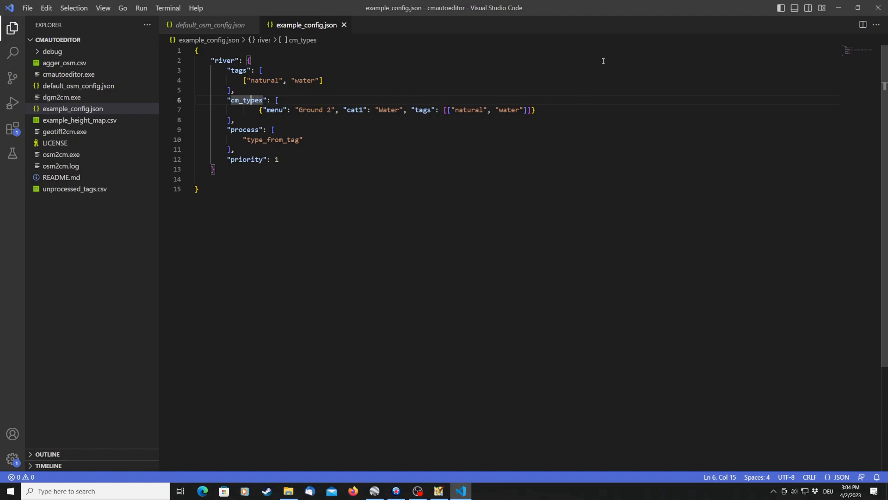
click(276, 110)
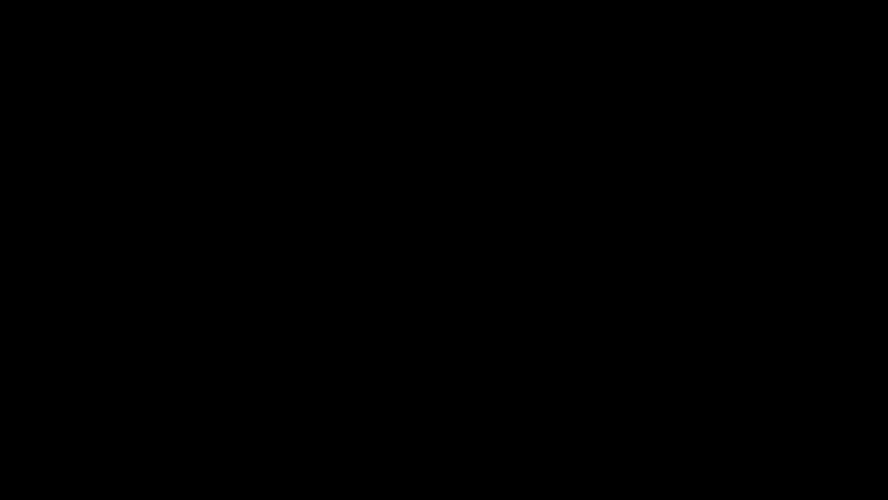
click(33, 44)
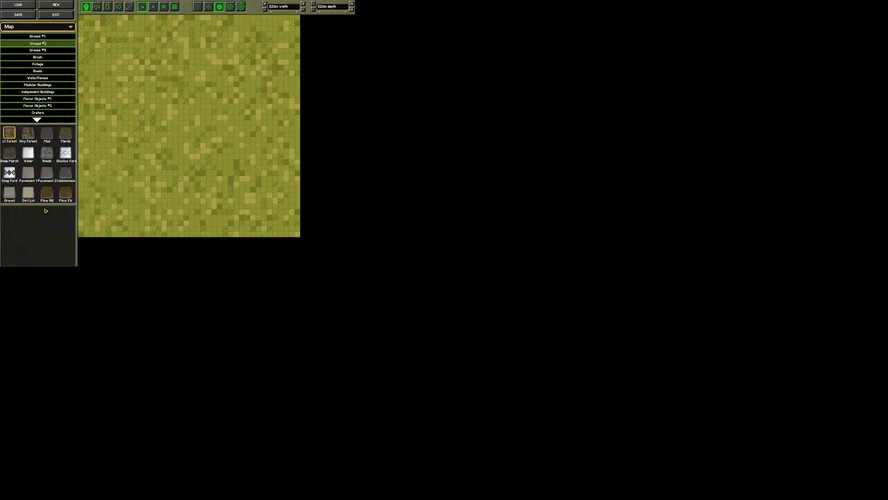
click(29, 155)
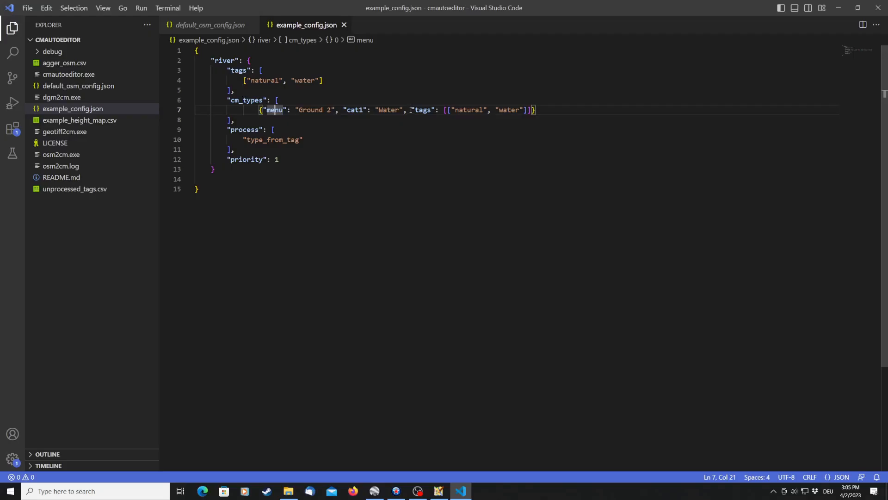
Step: Back in Visual Studio Code, examine the tags inside the cm_types entry and the type_from_tag process of the river
drag(411, 109, 535, 110)
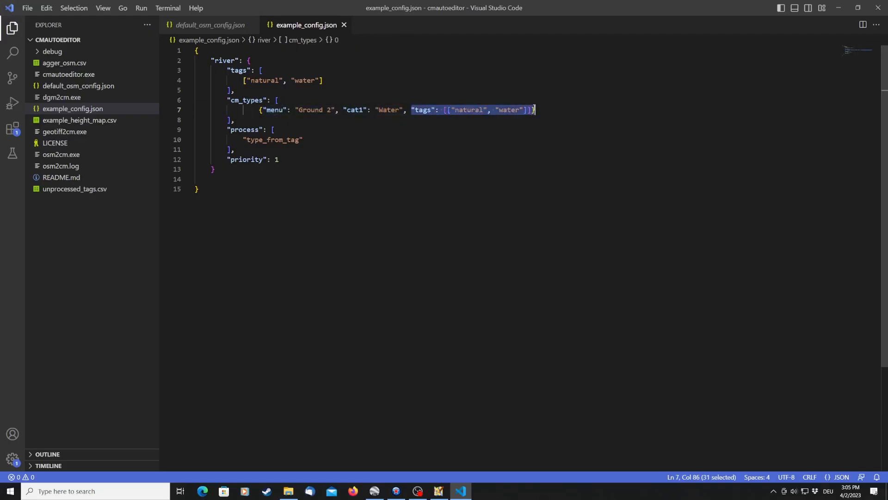
click(308, 161)
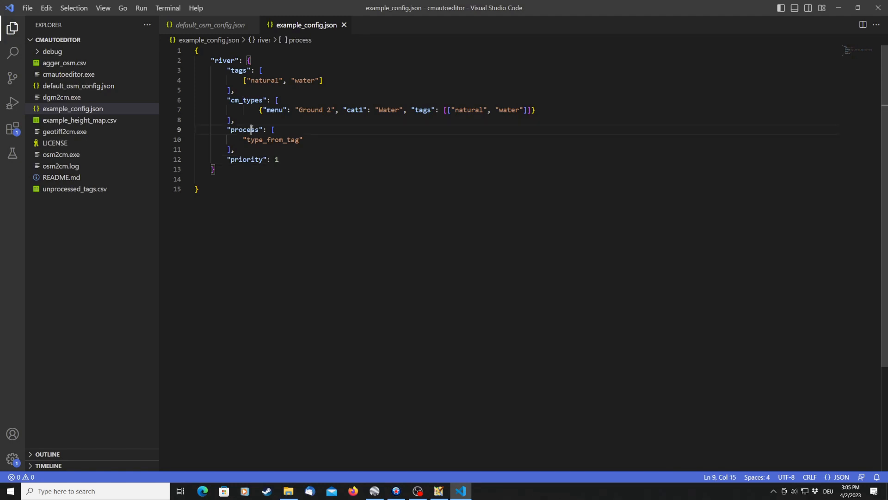
double_click(251, 129)
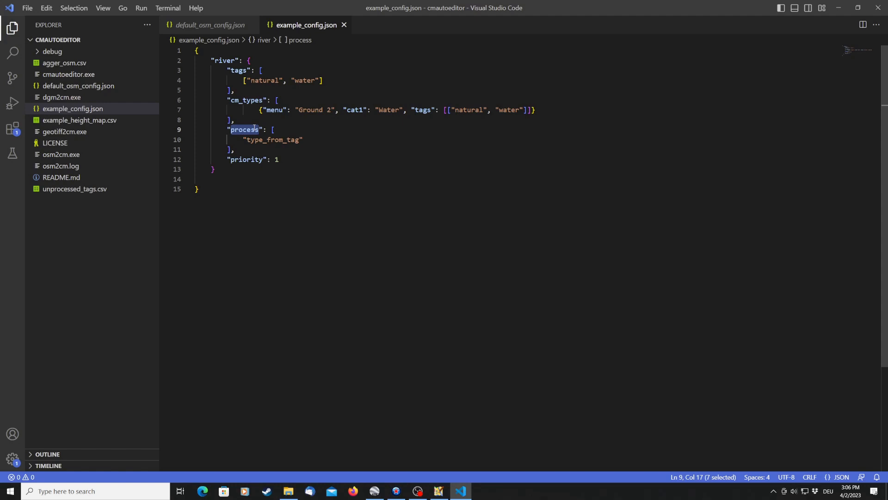
double_click(265, 140)
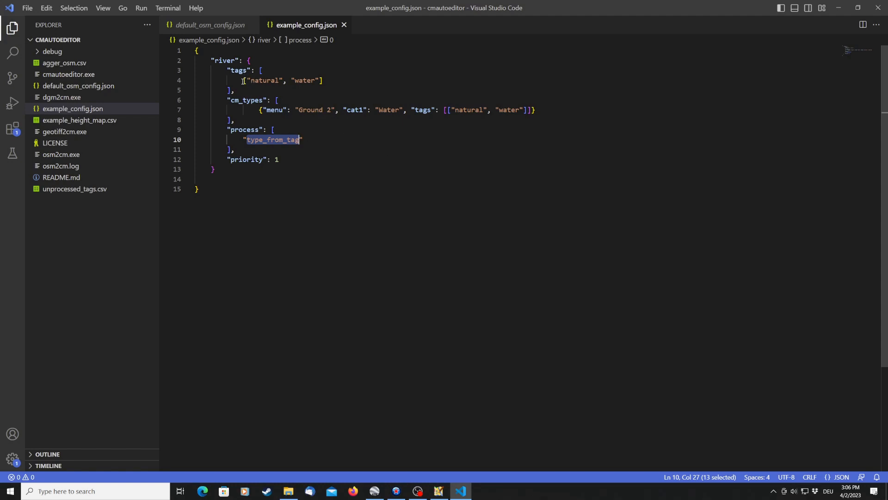
Step: Compare the river's natural/water tag pair with the tags and the Water category in its cm_types entry
drag(244, 81, 328, 78)
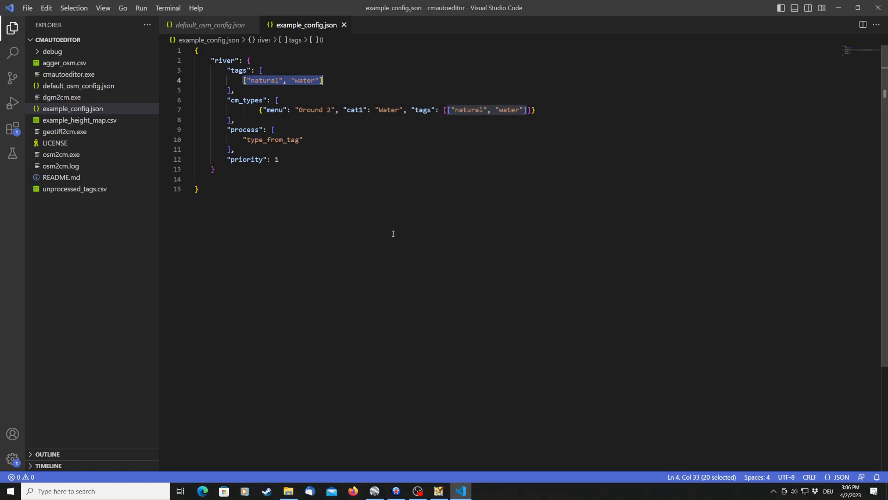
click(244, 80)
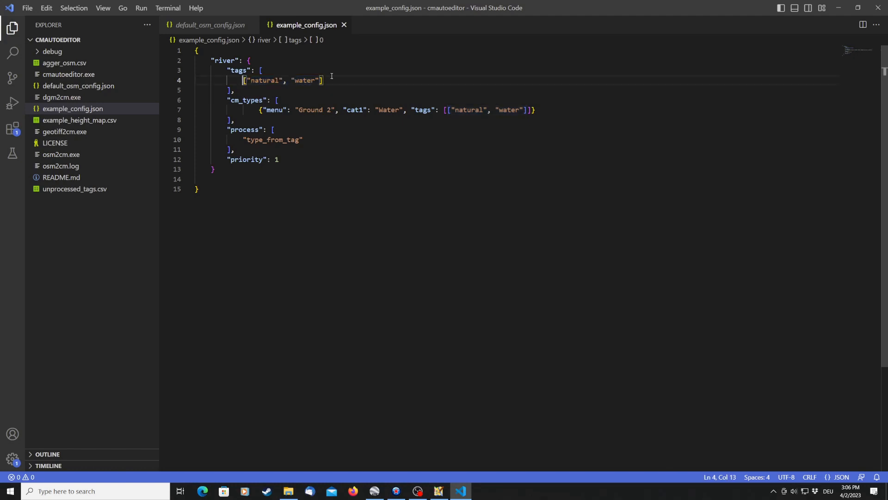
drag(324, 80, 243, 78)
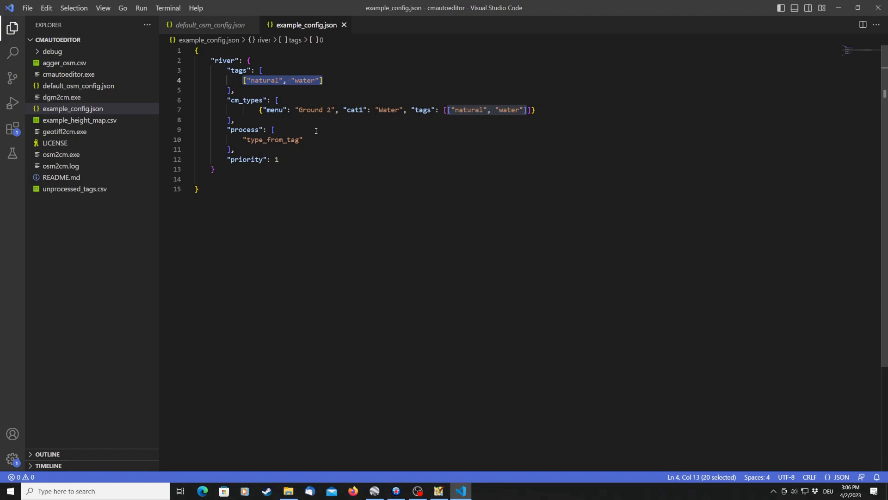
drag(445, 110, 536, 110)
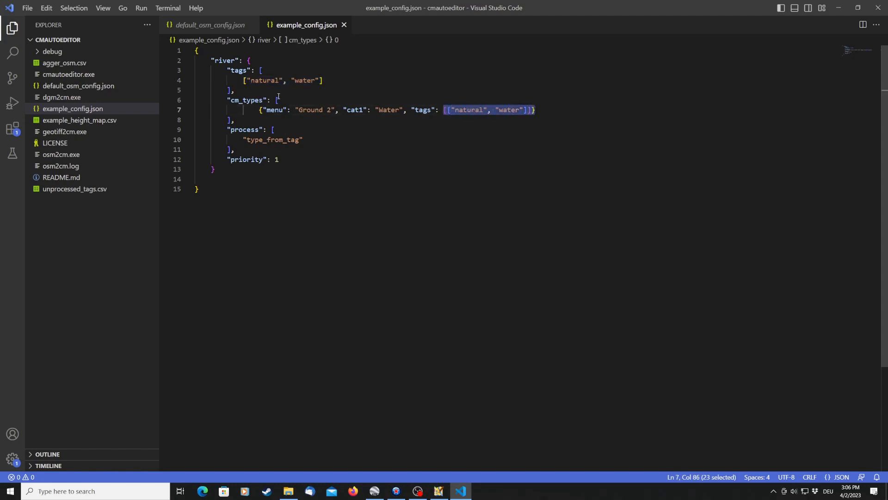
double_click(385, 110)
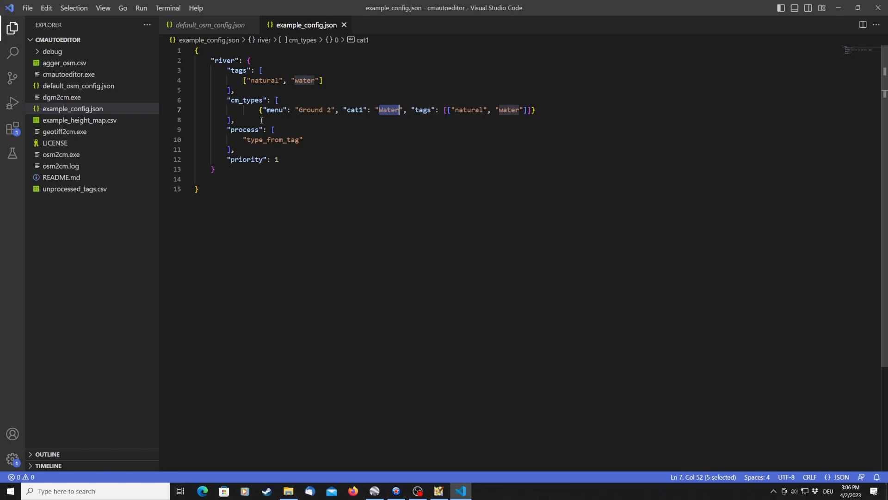
click(549, 117)
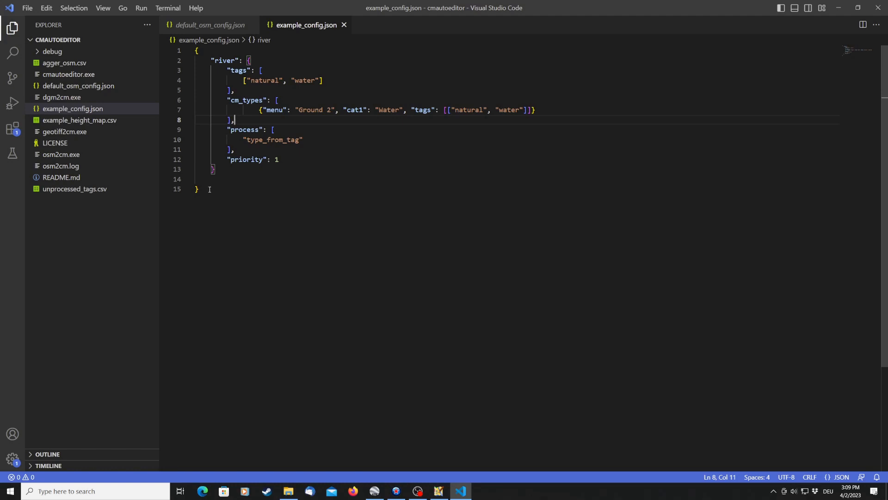
click(243, 80)
Step: Launch osm2cm from the cmautoeditor folder and load example_map from the agger/osm folder as the OSM input file
click(289, 491)
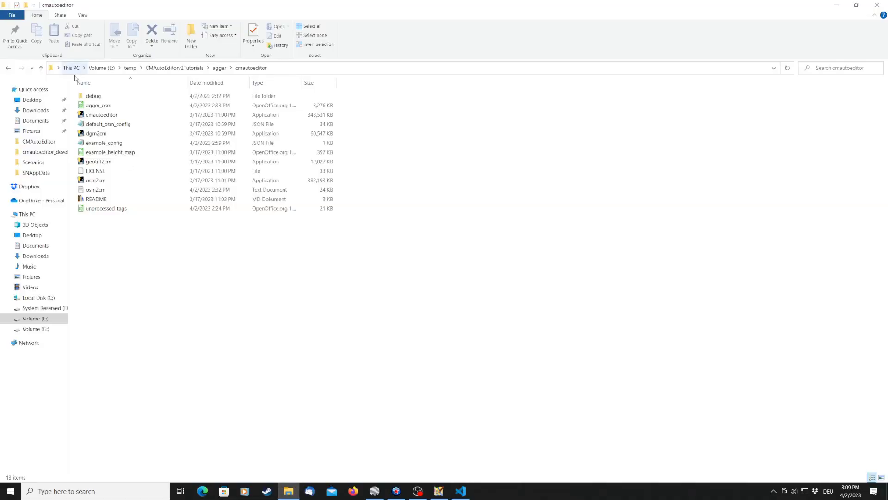
double_click(96, 180)
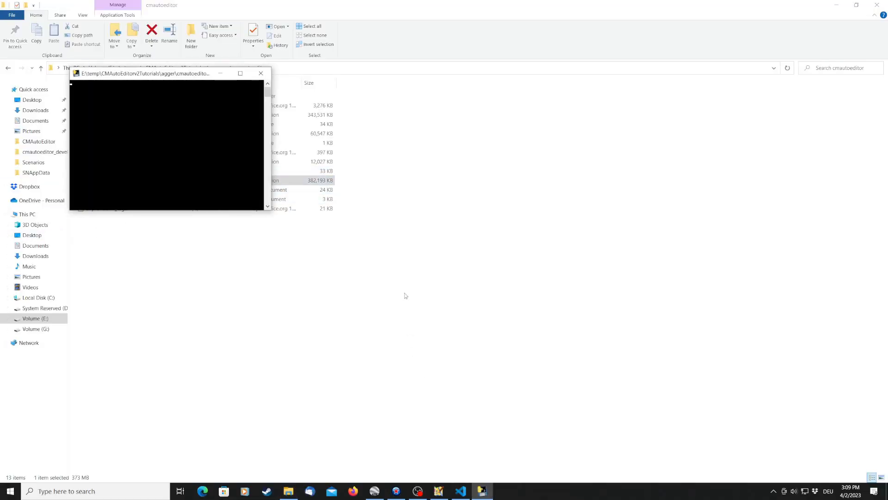
click(508, 222)
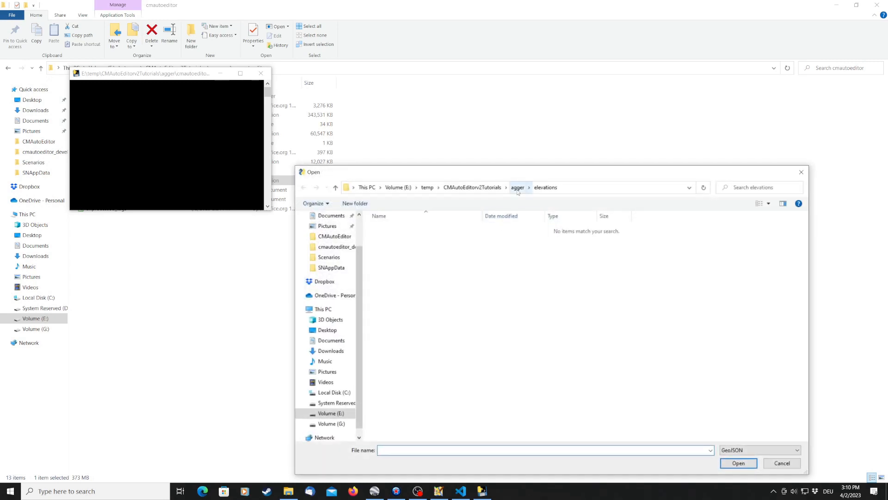
click(517, 188)
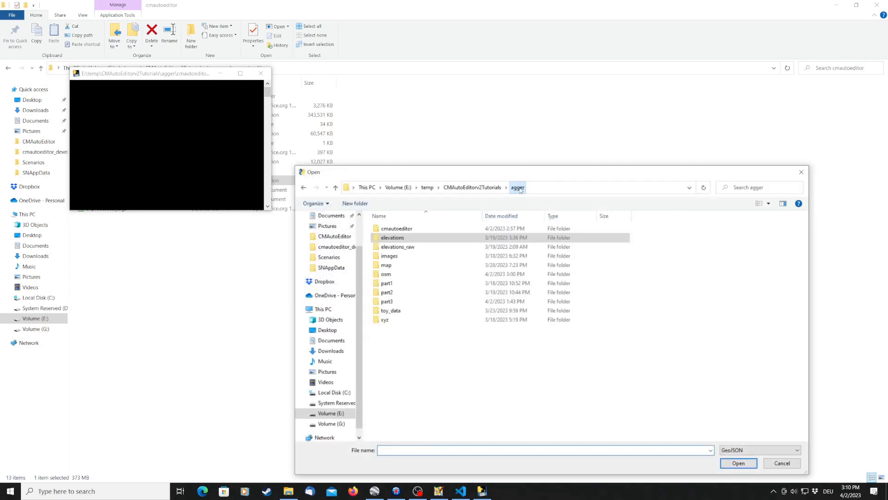
double_click(404, 274)
click(403, 238)
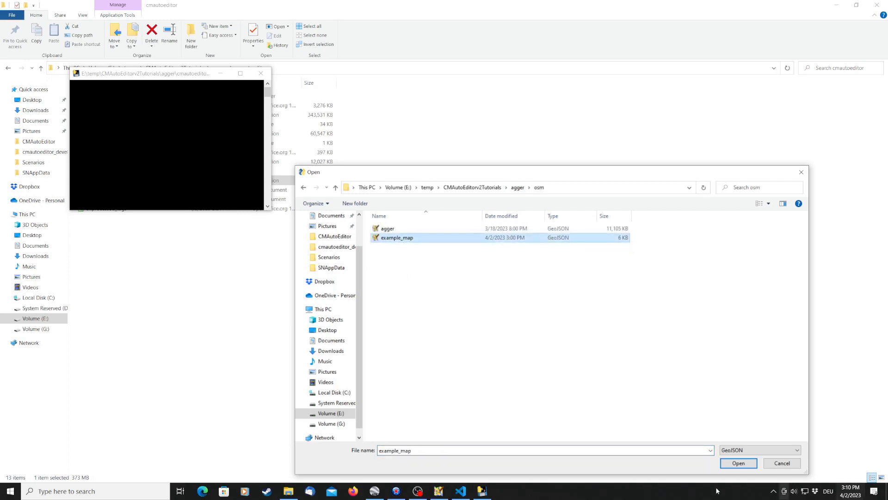
click(739, 463)
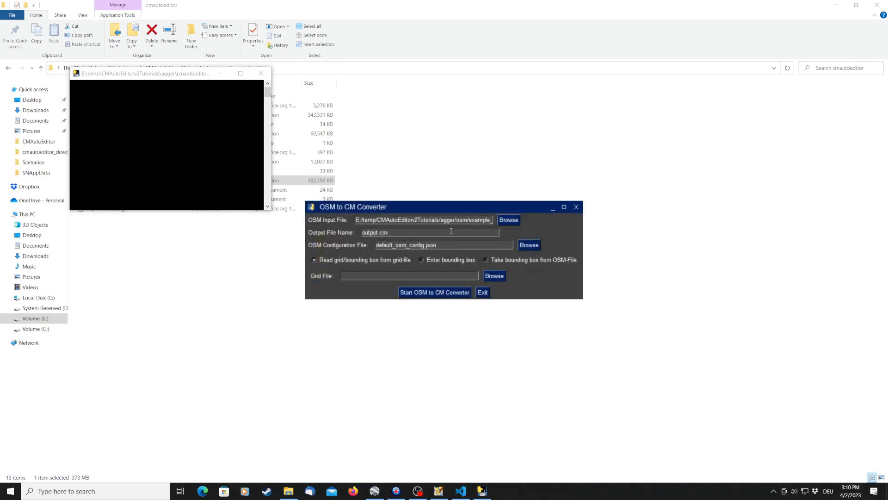
Step: Set the converter's output file name to example_map.csv
drag(376, 233, 326, 233)
key(BackSpace)
text(exas)
key(BackSpace)
text(mple_map)
Step: Choose example_config from the agger/cmautoeditor folder as the OSM configuration file
click(529, 248)
click(517, 187)
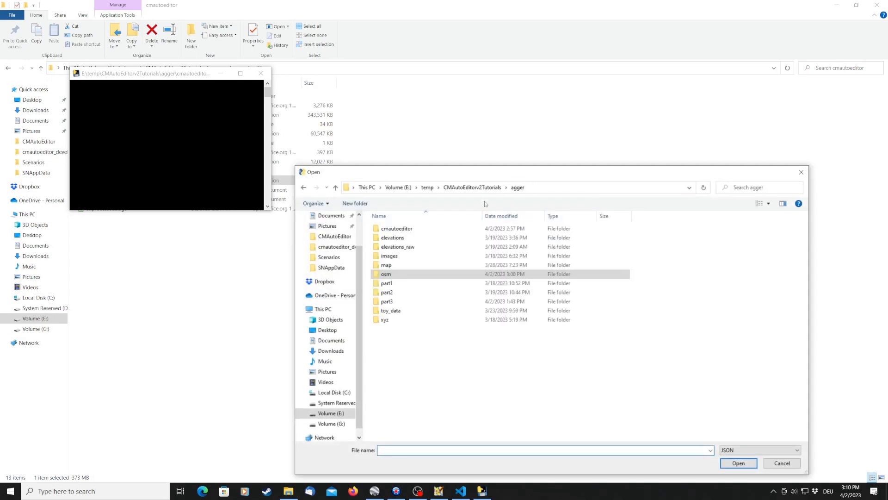
double_click(397, 229)
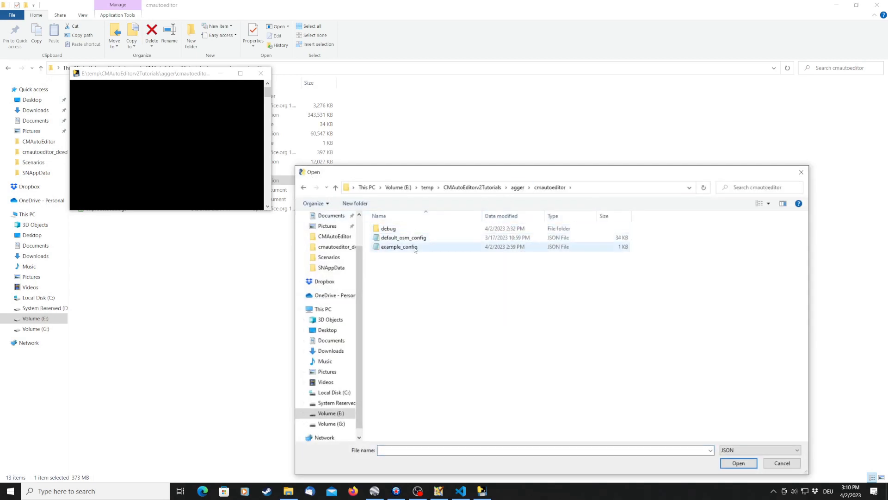
click(399, 247)
click(738, 463)
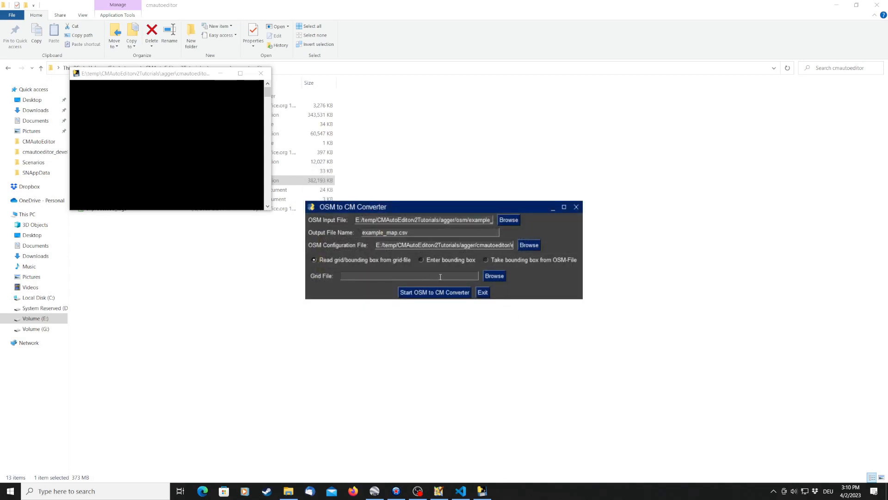
Step: Take the bounding box from the OSM file and run the OSM to CM conversion to completion
click(486, 260)
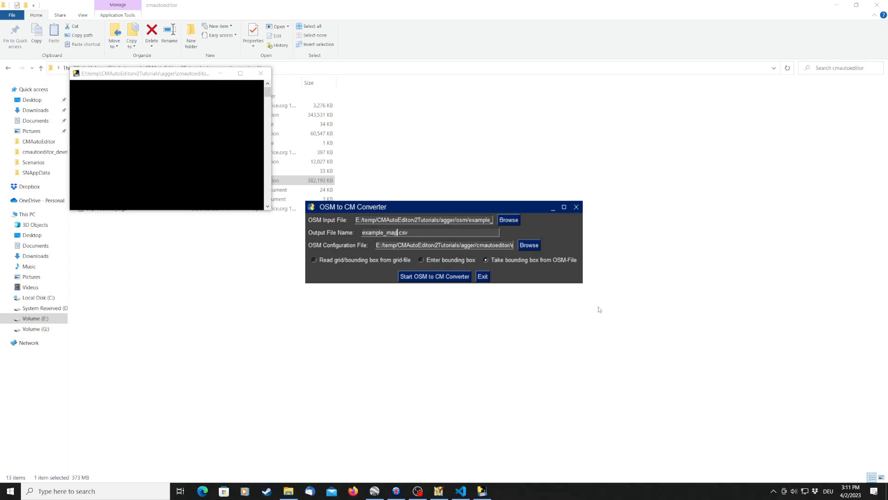
click(440, 278)
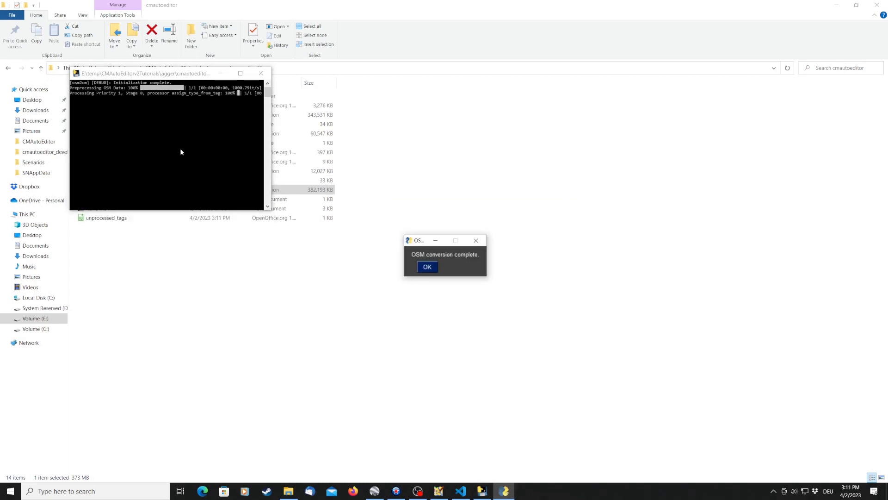
click(427, 267)
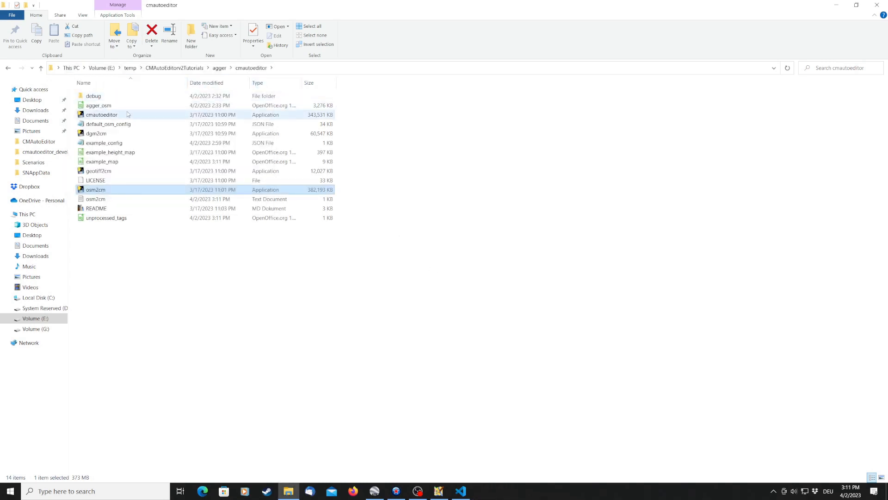
Step: Launch cmautoeditor and select example_map as its input file
double_click(127, 114)
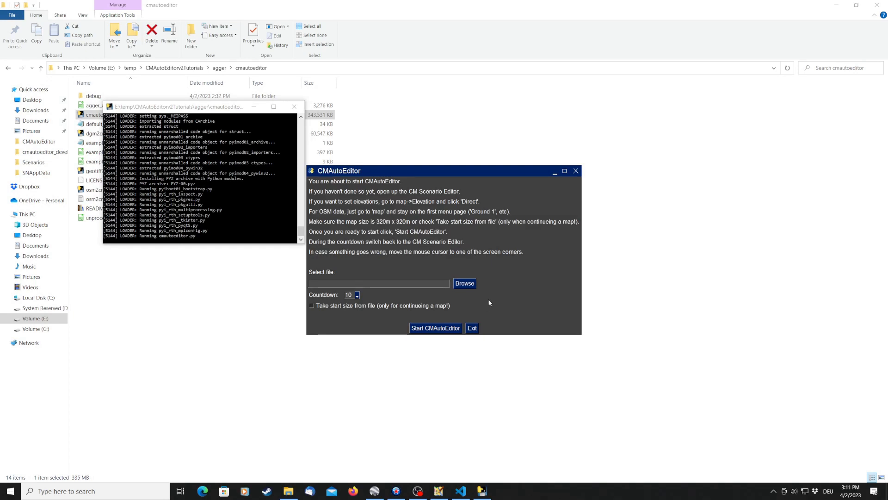
click(465, 283)
click(411, 257)
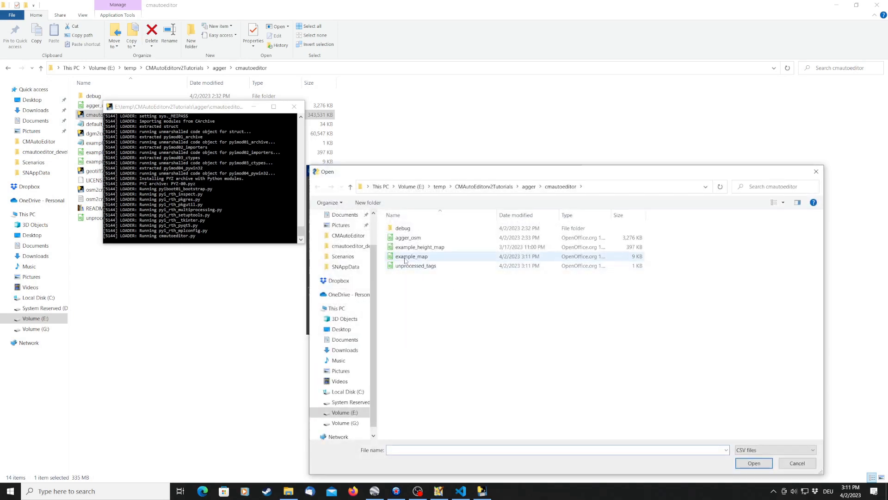
click(759, 466)
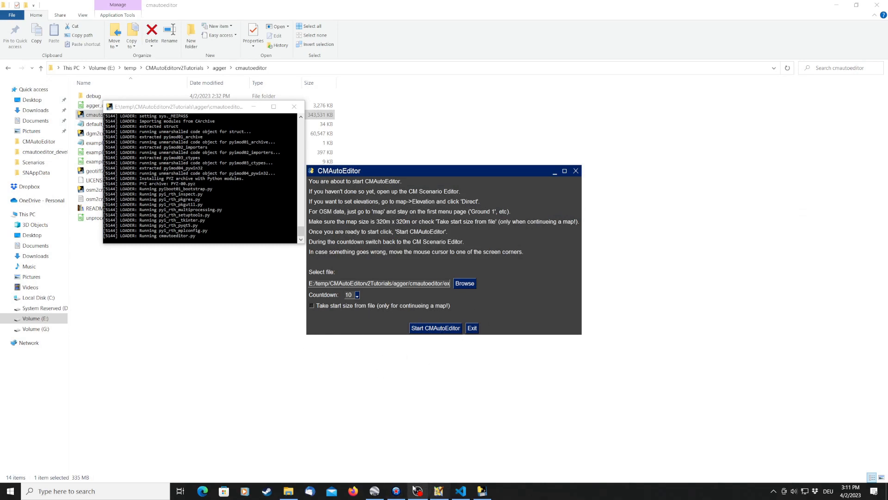
Step: Run CMAutoEditor on the Combat Mission map, reducing it to 208 m by 208 m and painting the river's eastern section as Water
click(396, 491)
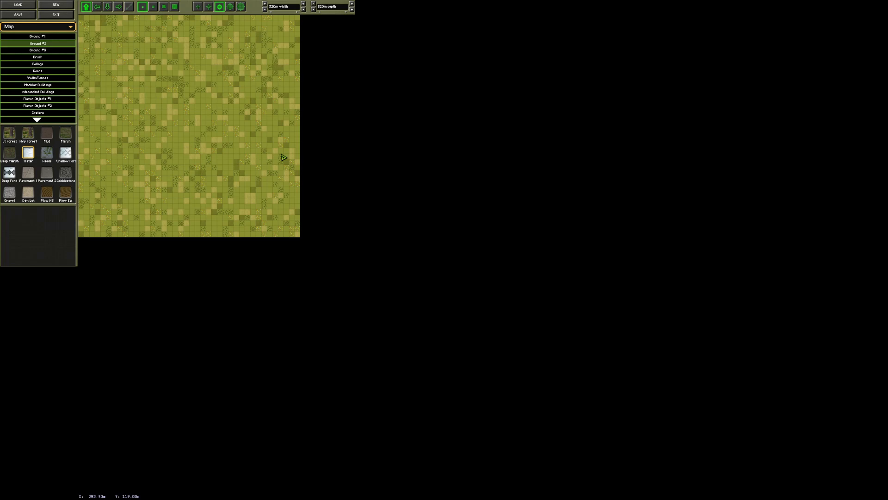
scroll(283, 7, down, 7)
scroll(315, 7, down, 5)
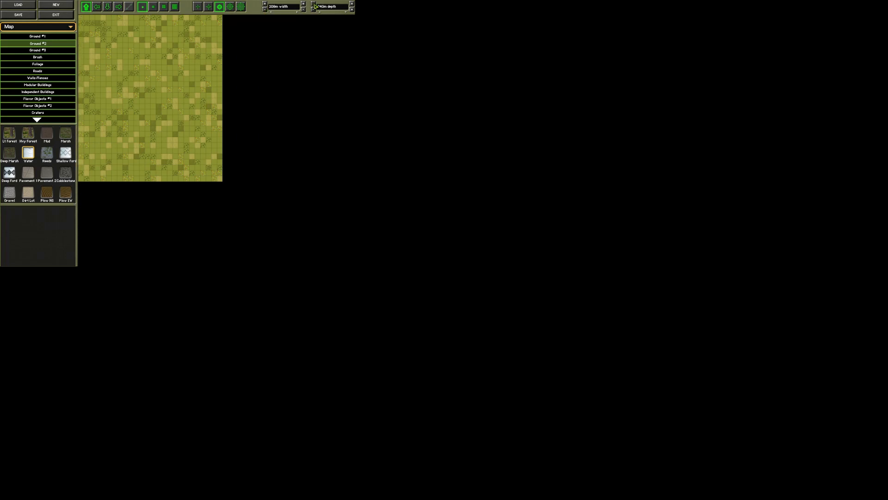
scroll(315, 6, down, 2)
mouse_move(83, 59)
mouse_down()
mouse_move(121, 53)
mouse_move(175, 74)
mouse_move(194, 71)
mouse_move(208, 28)
mouse_up()
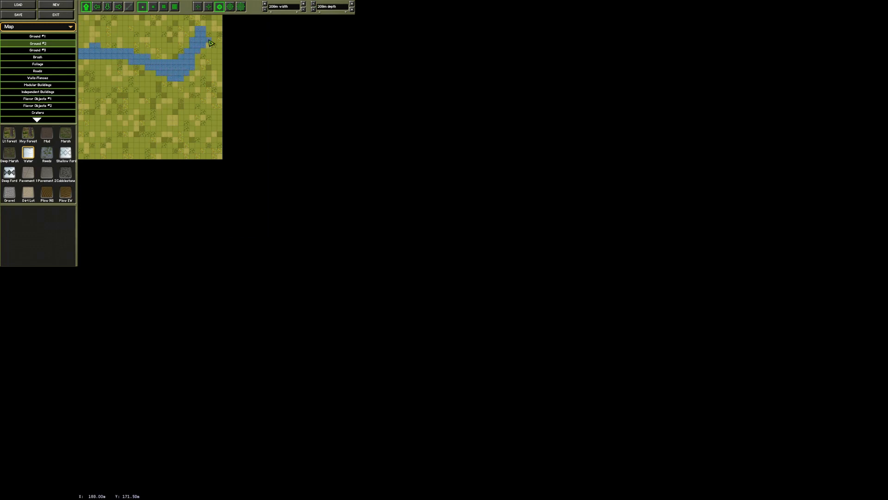
Step: Shift the map area westward by adding width on the west and removing it on the east, and paint the river's middle section as Water
click(266, 4)
click(304, 9)
click(265, 4)
click(265, 4)
click(304, 10)
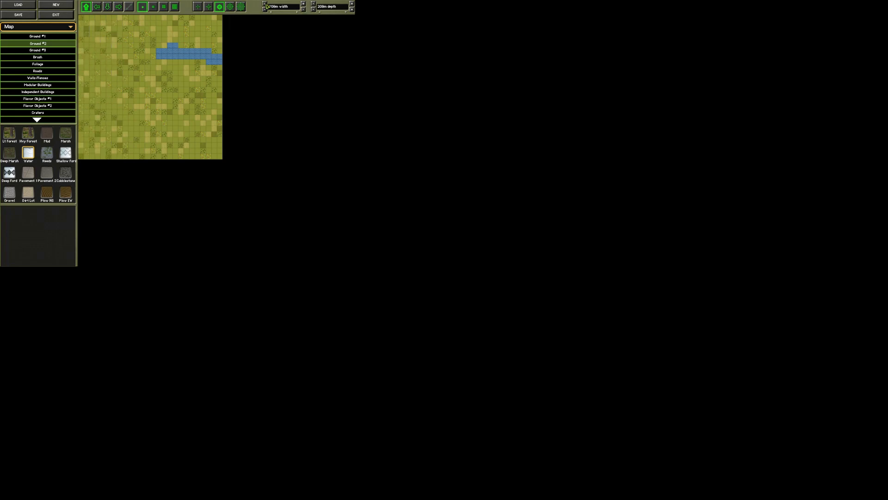
click(266, 4)
click(303, 10)
click(265, 5)
click(304, 10)
mouse_move(82, 55)
mouse_down()
mouse_move(99, 48)
mouse_move(173, 76)
mouse_move(211, 56)
mouse_up()
Step: Shift the map area further west and paint the river's westernmost section with Water tiles
click(303, 10)
click(265, 4)
click(304, 9)
click(265, 4)
click(304, 9)
click(264, 3)
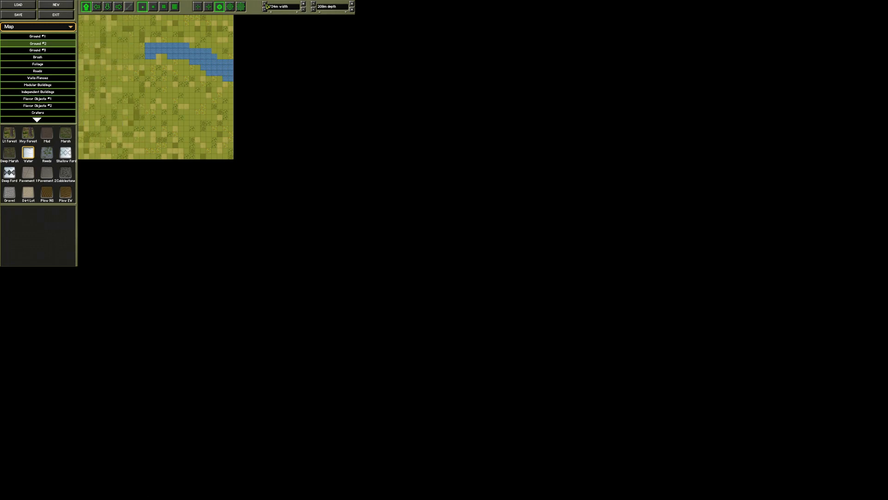
click(265, 4)
click(303, 9)
mouse_move(81, 65)
mouse_down()
mouse_move(98, 68)
mouse_move(151, 49)
mouse_up()
Step: Extend the map eastward to 496 m width at 208 m depth and acknowledge the end of the CMAutoEditor run
click(304, 4)
click(303, 4)
click(303, 4)
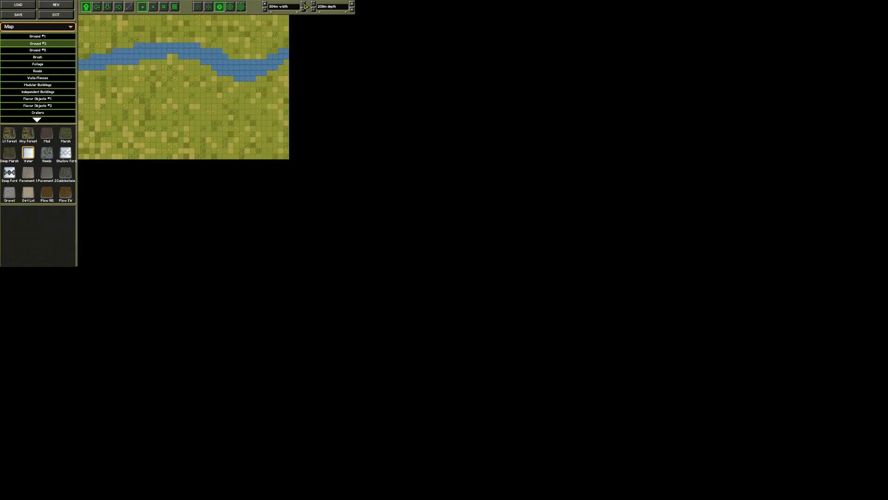
click(304, 4)
click(304, 4)
click(304, 5)
click(304, 4)
click(303, 5)
click(303, 4)
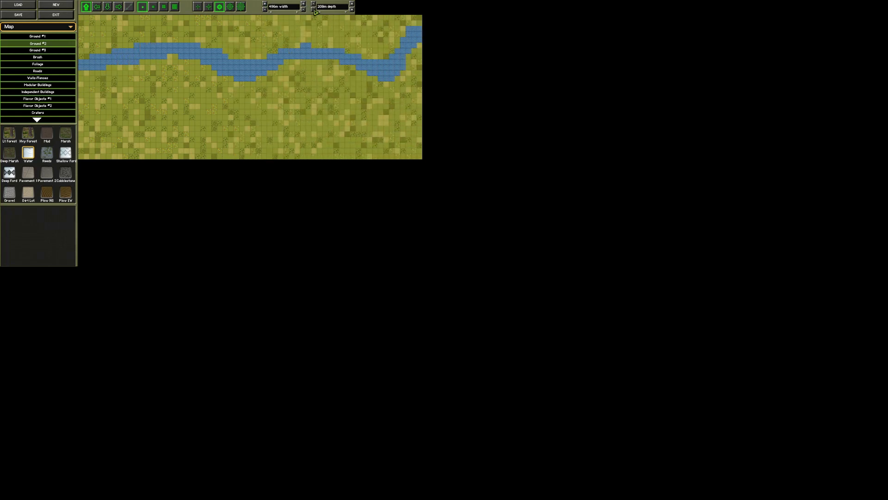
click(314, 10)
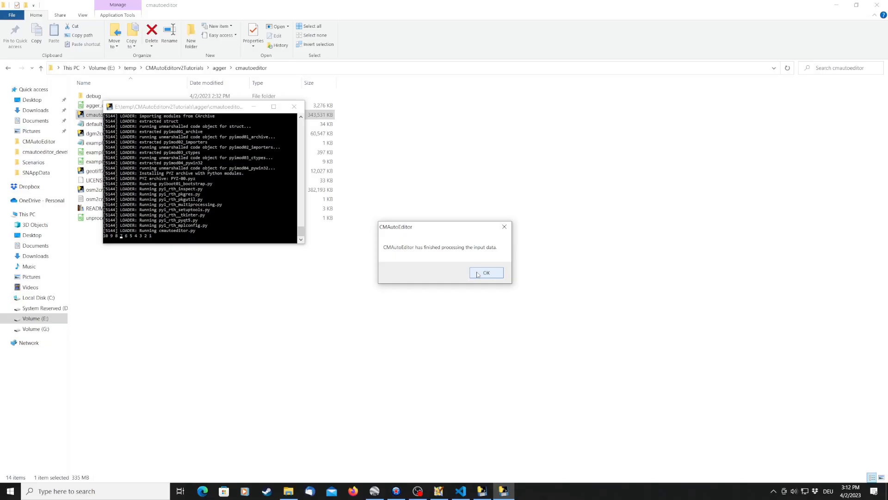
click(481, 272)
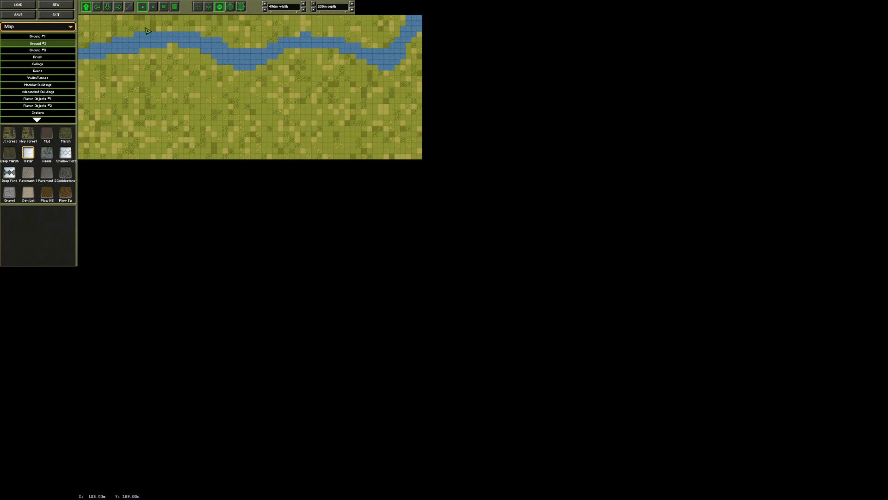
Step: Open the 3D preview of the Combat Mission map and examine the transferred river from above
click(41, 26)
click(41, 48)
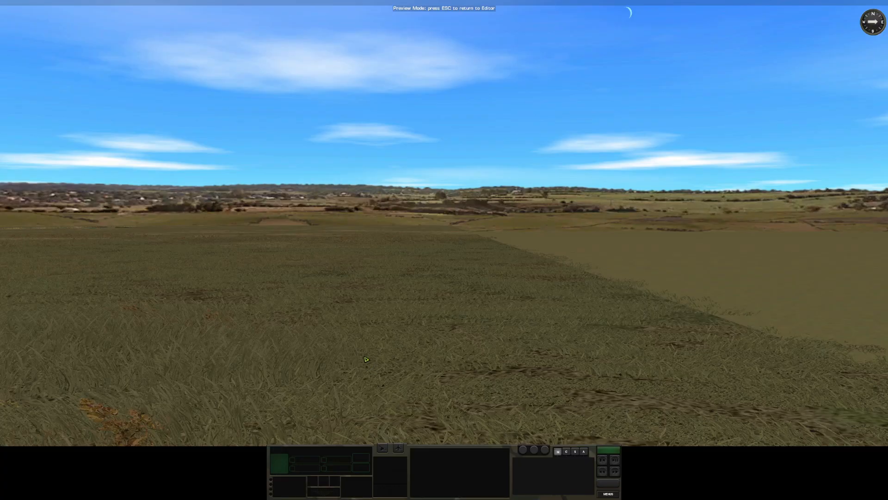
drag(345, 355, 397, 340)
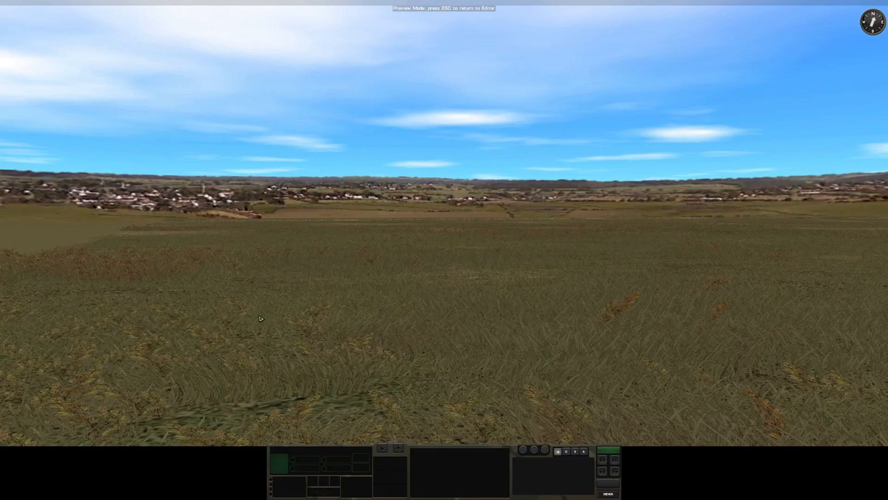
scroll(398, 339, down, 5)
scroll(400, 313, down, 1)
drag(533, 404, 576, 418)
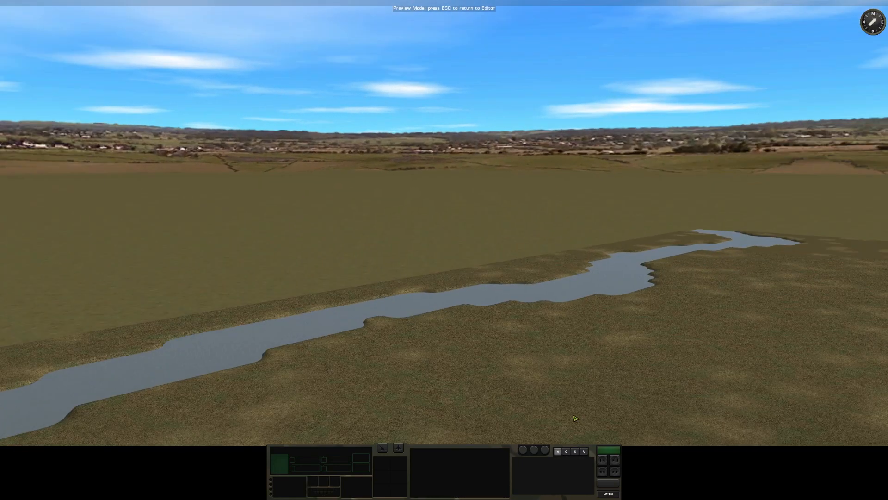
scroll(601, 411, down, 2)
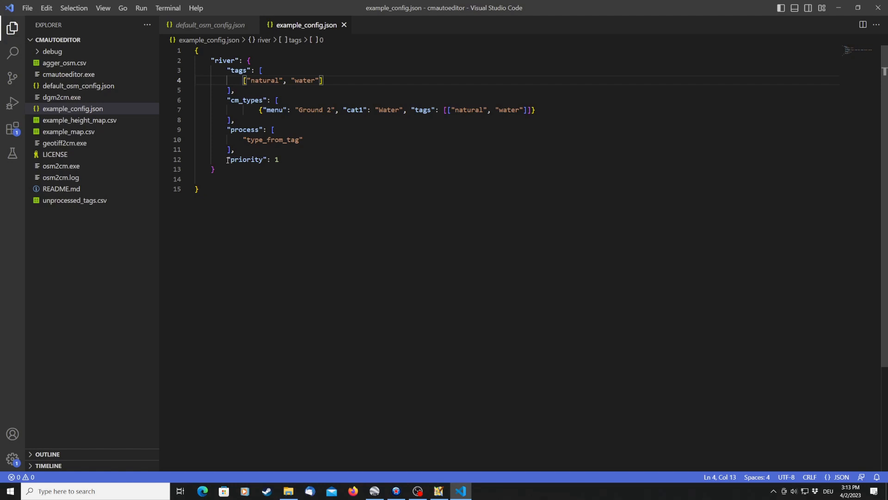
Step: Switch to JOSM and draw a closed 15-node area north of the river, following its bank with an indentation towards the east
key(alt+Tab)
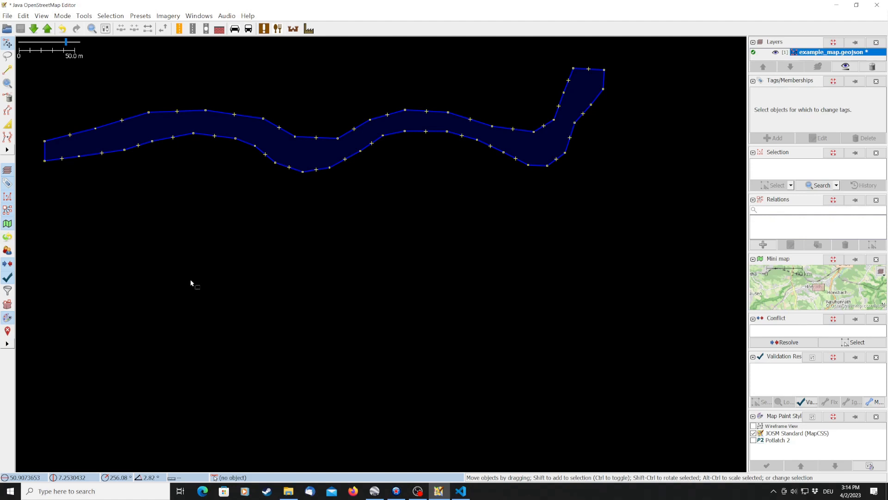
click(7, 69)
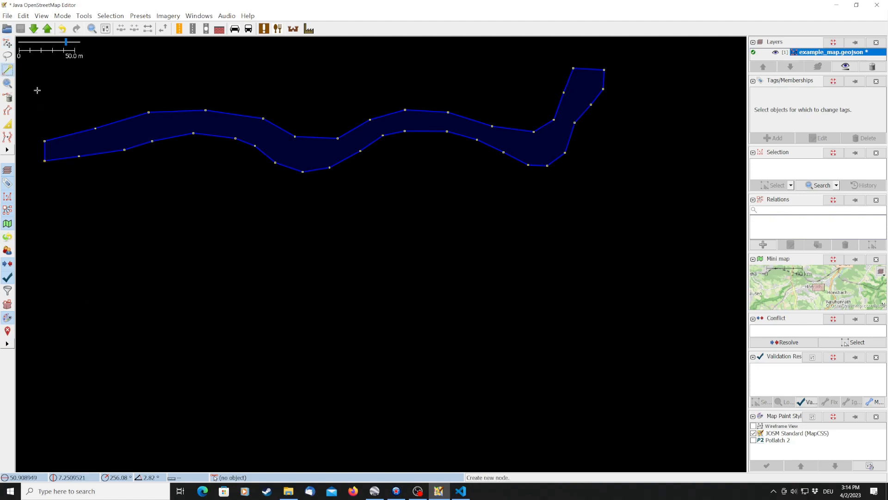
click(43, 61)
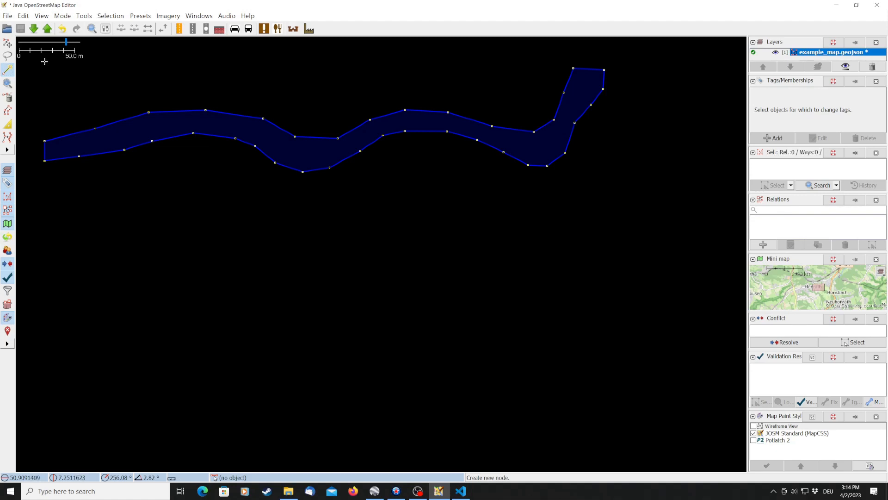
click(45, 132)
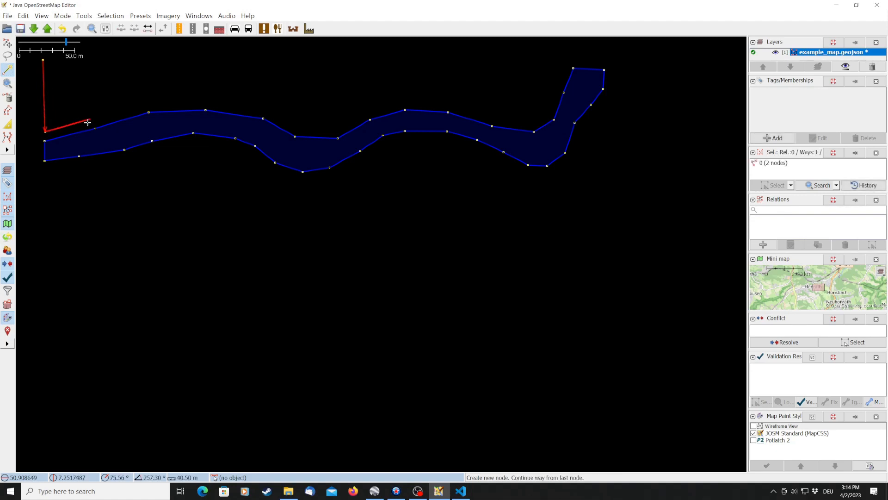
click(85, 124)
click(141, 105)
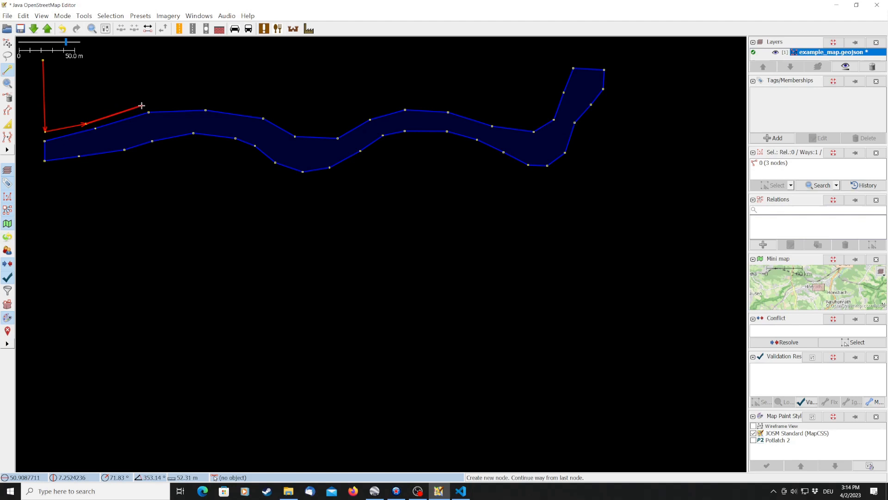
click(202, 99)
click(261, 103)
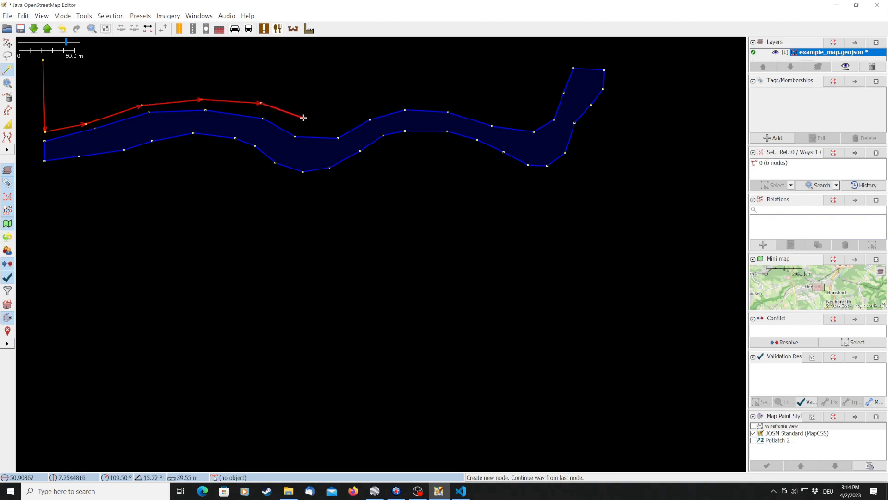
click(304, 118)
click(365, 93)
click(376, 71)
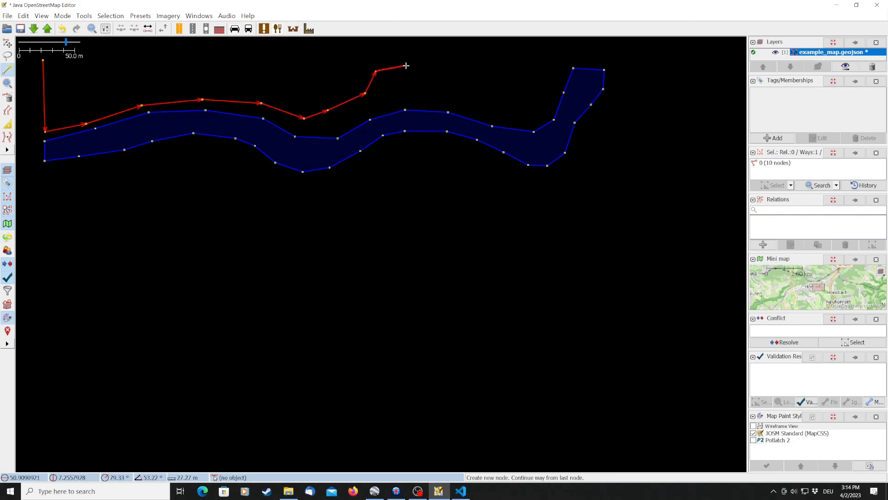
click(406, 66)
click(424, 96)
click(457, 96)
click(472, 74)
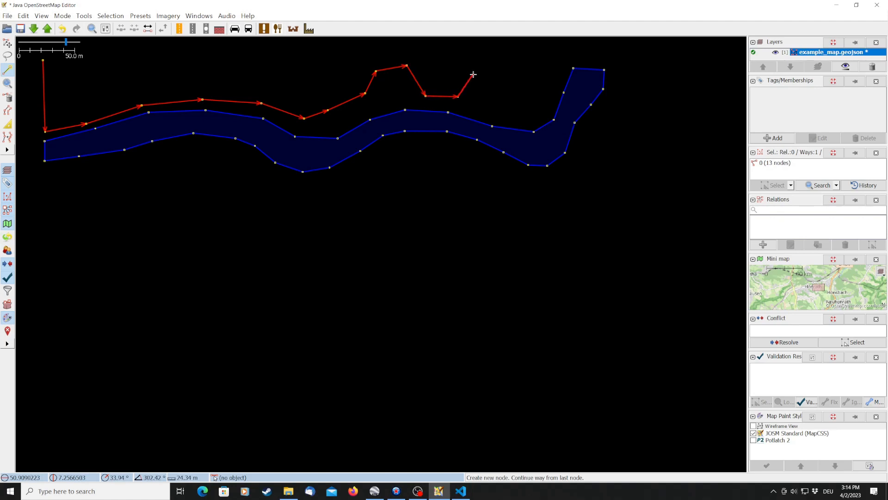
click(490, 65)
click(498, 60)
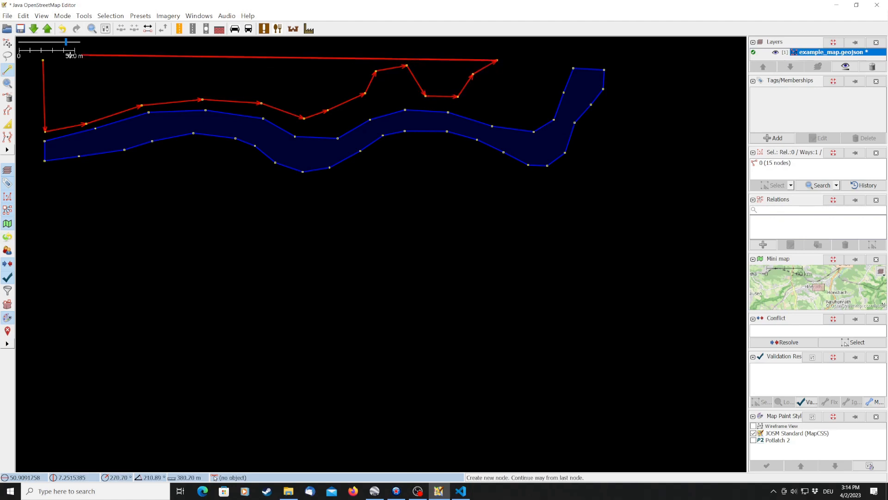
click(44, 60)
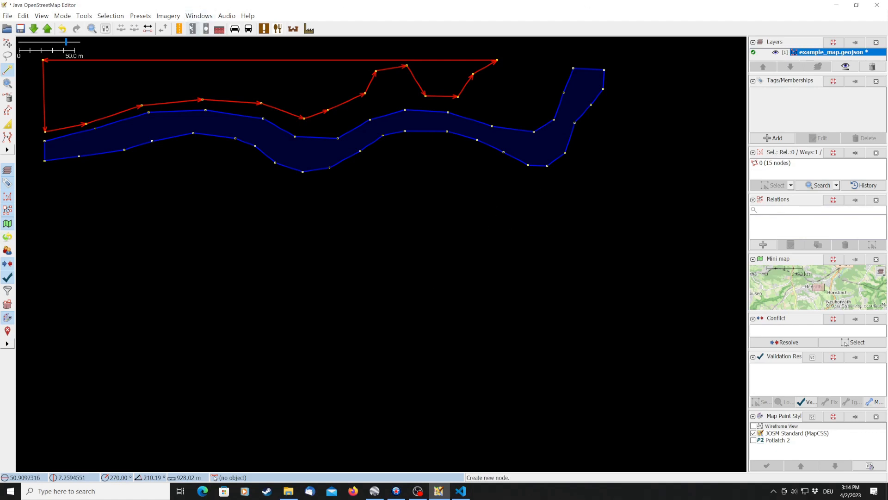
Step: Apply the Geography/Nature/Forest preset to the new area without a leaf type, and deselect the area
click(145, 21)
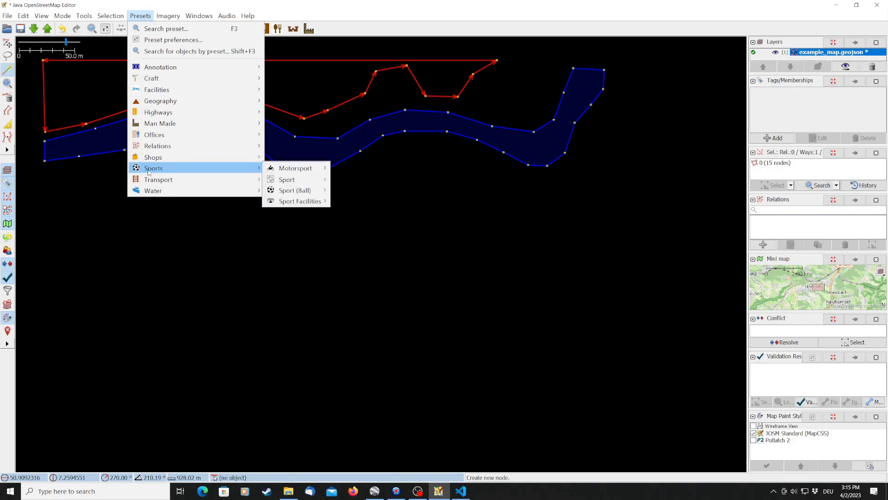
mouse_move(188, 100)
mouse_move(309, 139)
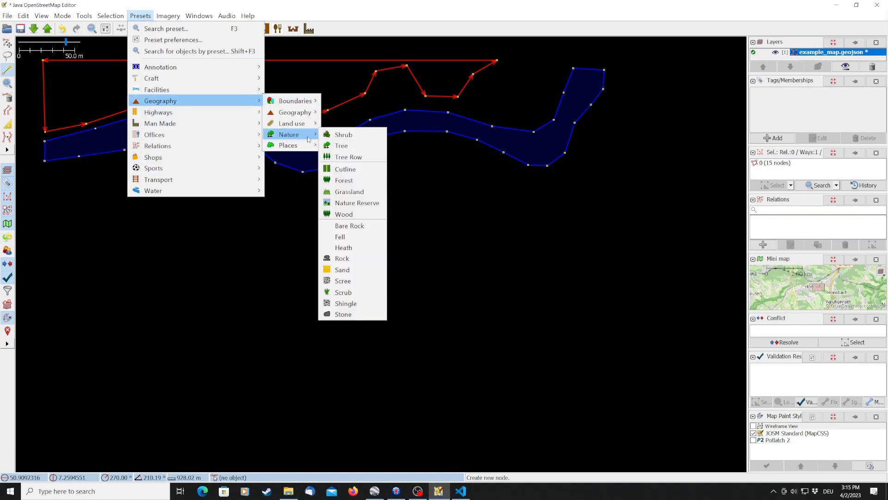
click(348, 181)
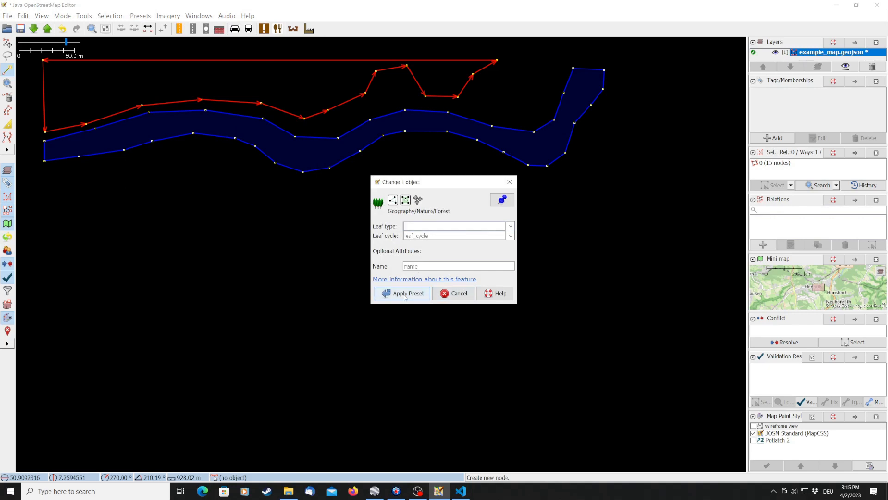
click(404, 293)
click(8, 44)
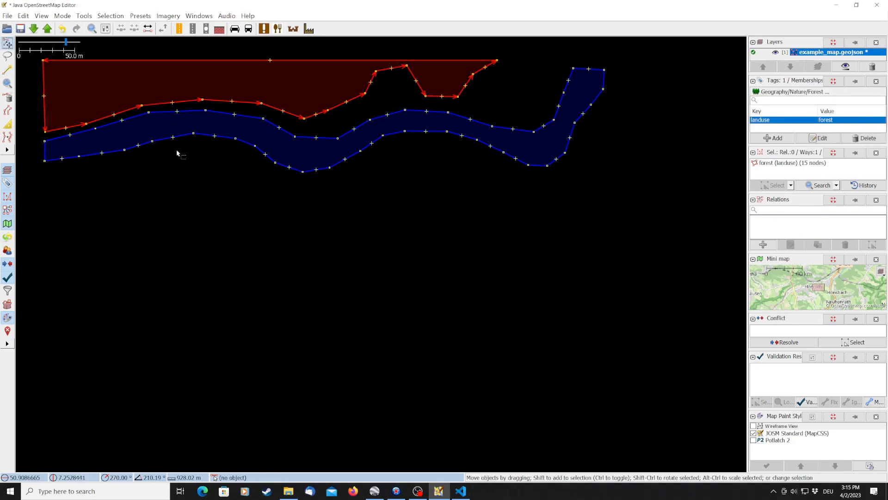
click(148, 130)
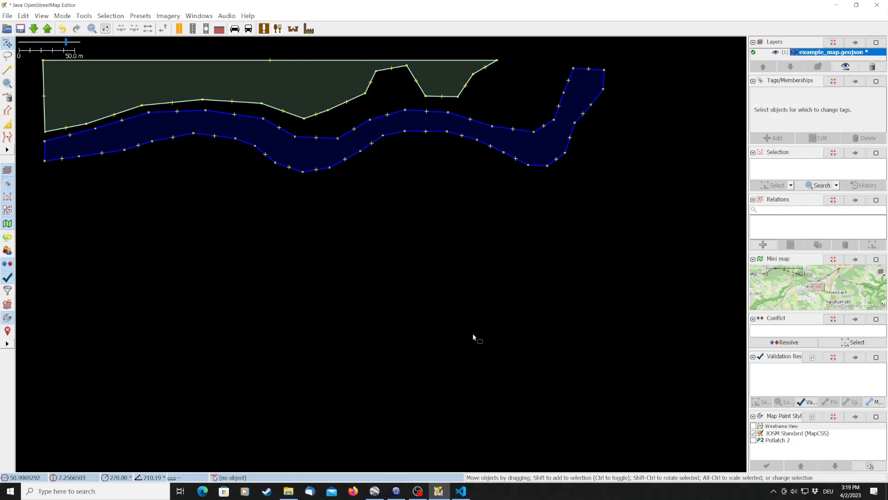
Step: Examine the forest entry's tags and Tree A and Tree B types in example_config.json, and look up the Foliage category in Combat Mission
click(460, 491)
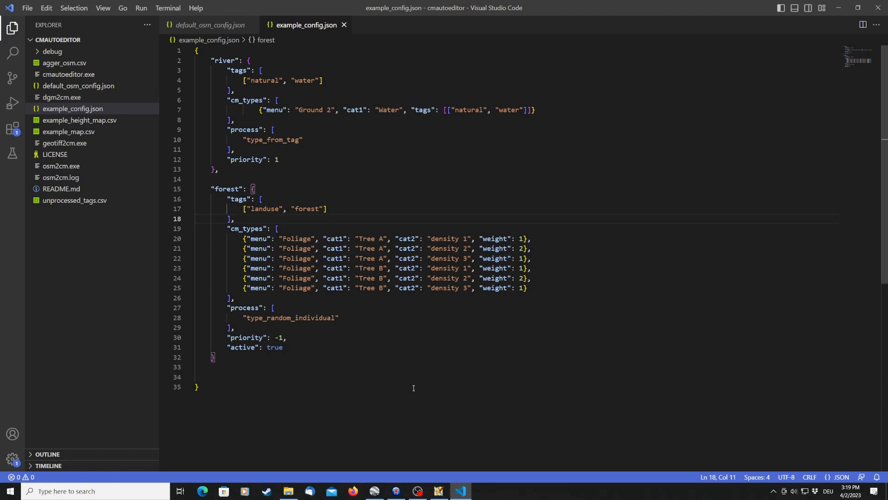
click(439, 491)
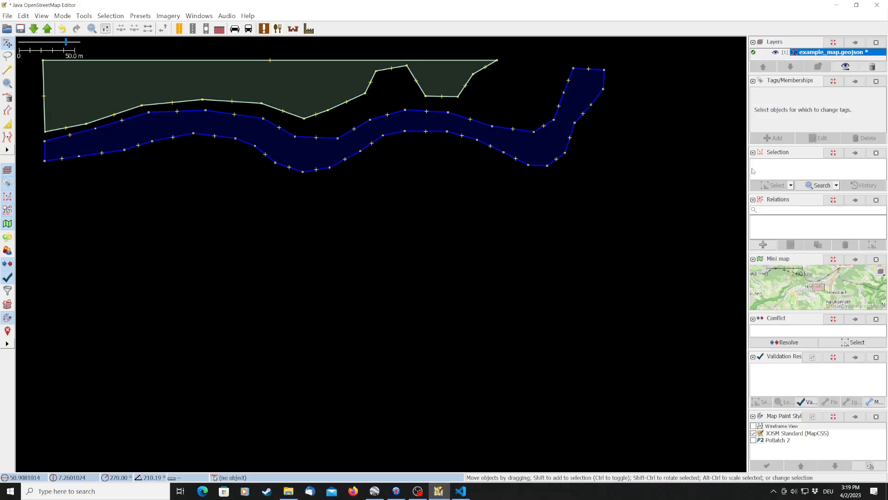
click(461, 94)
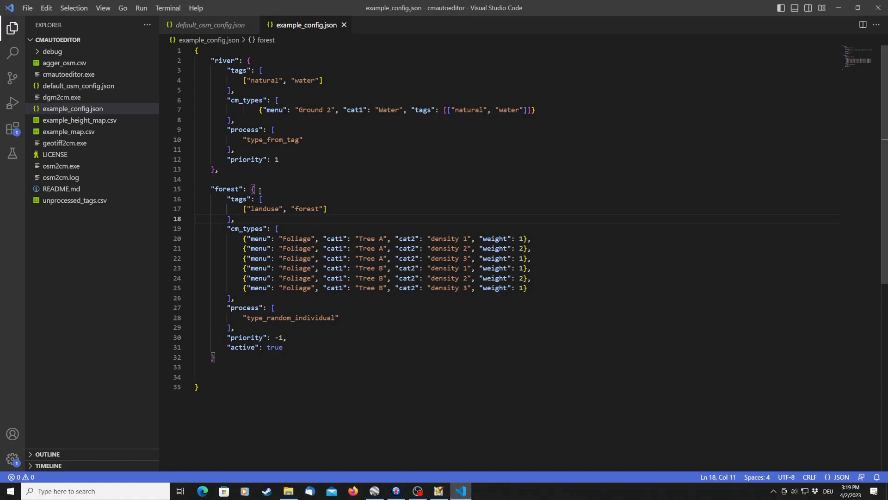
click(263, 209)
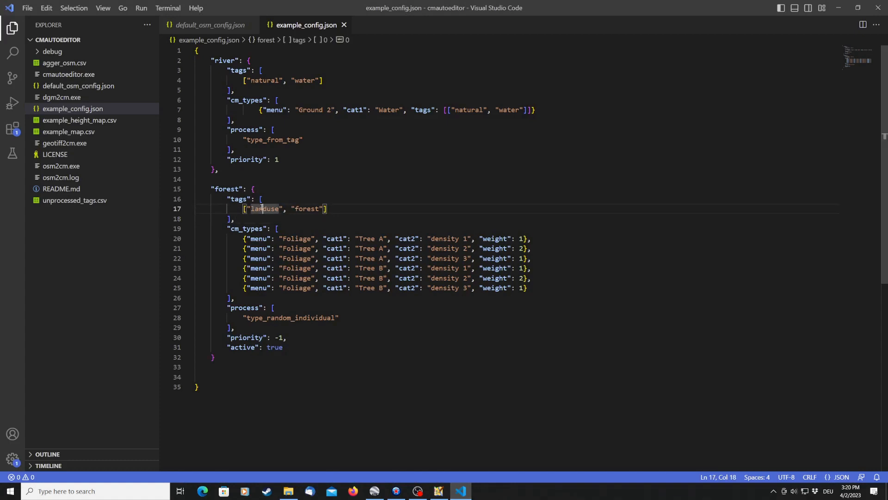
click(345, 210)
click(251, 228)
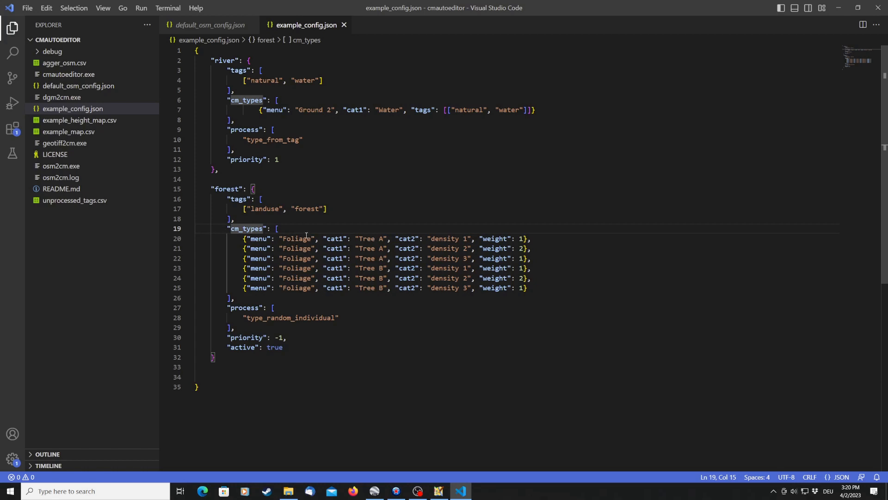
click(367, 239)
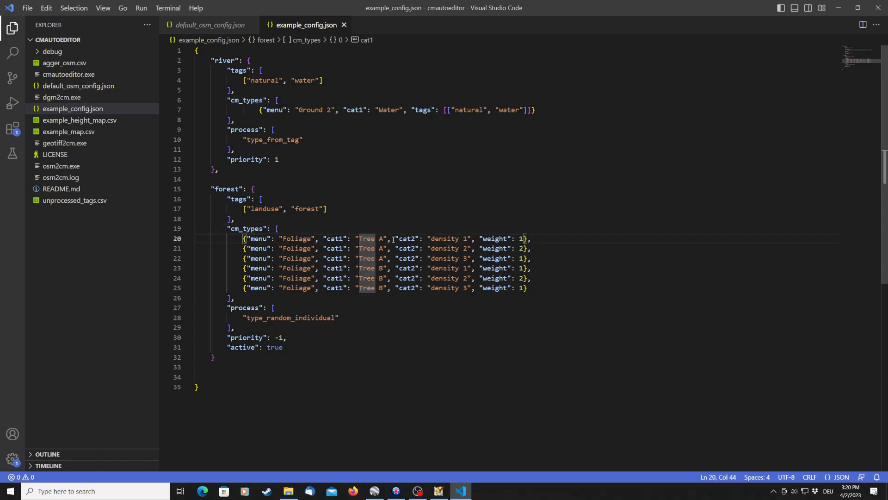
click(382, 268)
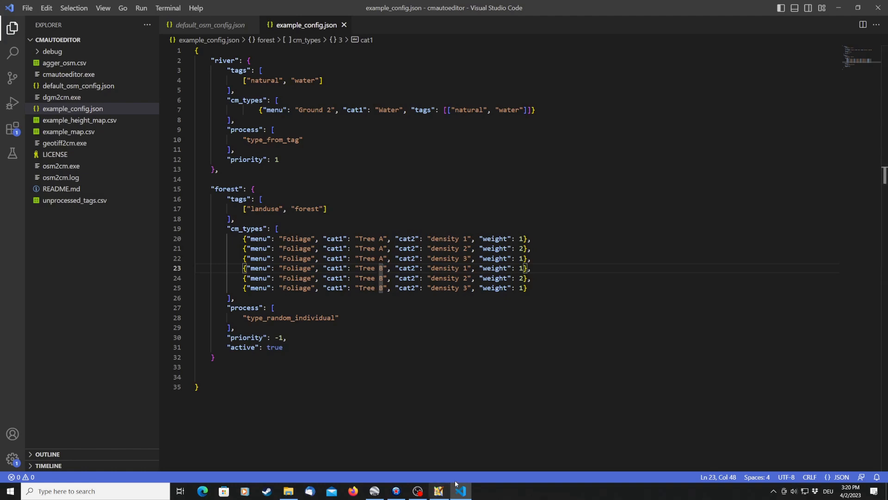
click(402, 495)
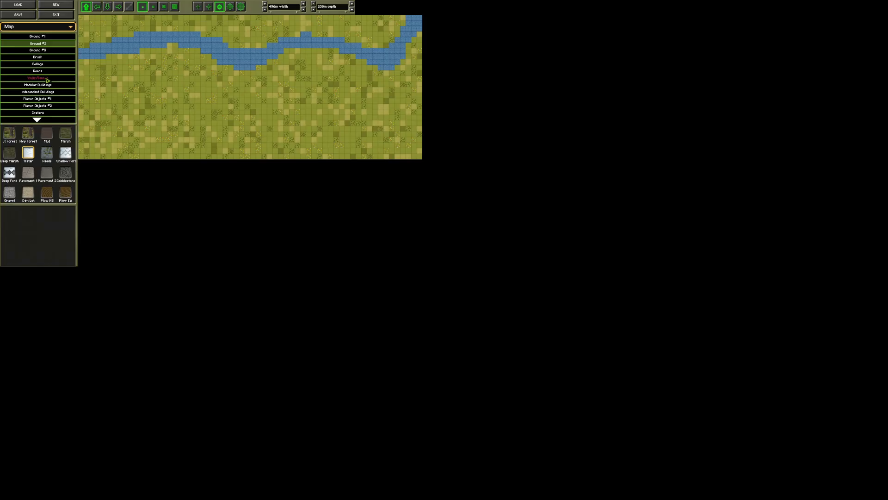
click(47, 63)
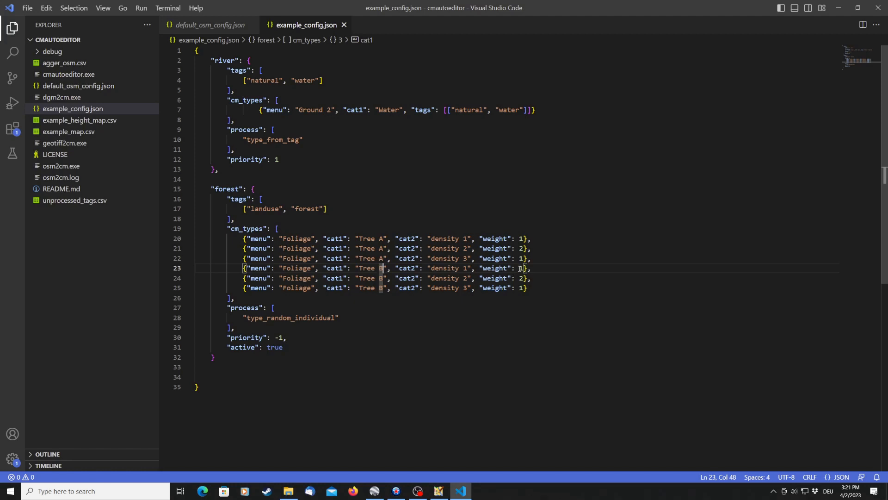
Step: Examine the weight values of the Tree A and Tree B density entries in the forest section of example_config.json
click(500, 238)
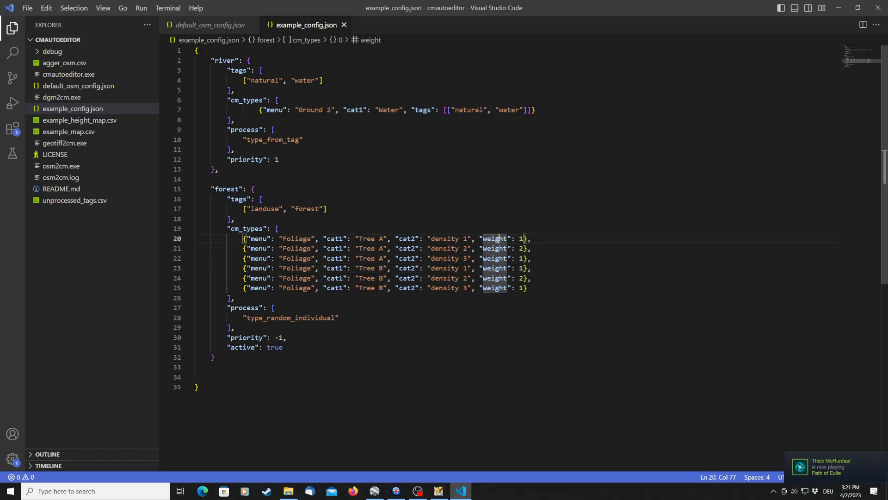
drag(496, 239, 499, 239)
double_click(521, 239)
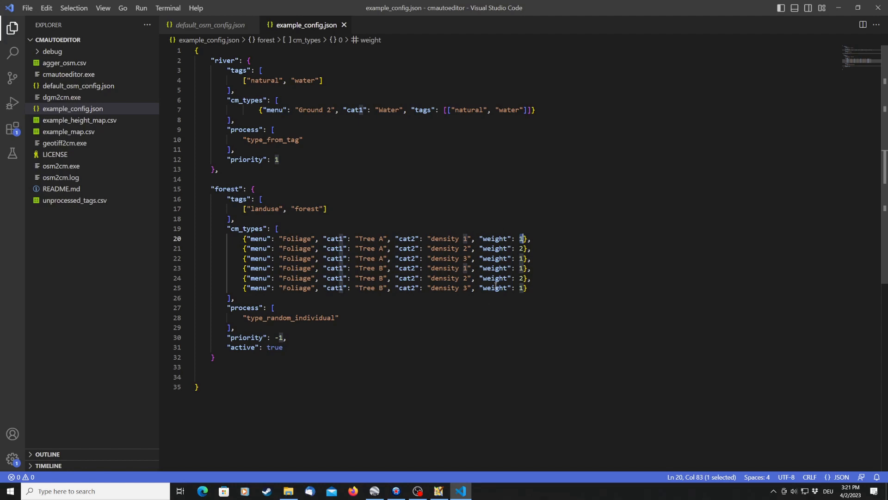
click(521, 240)
click(521, 249)
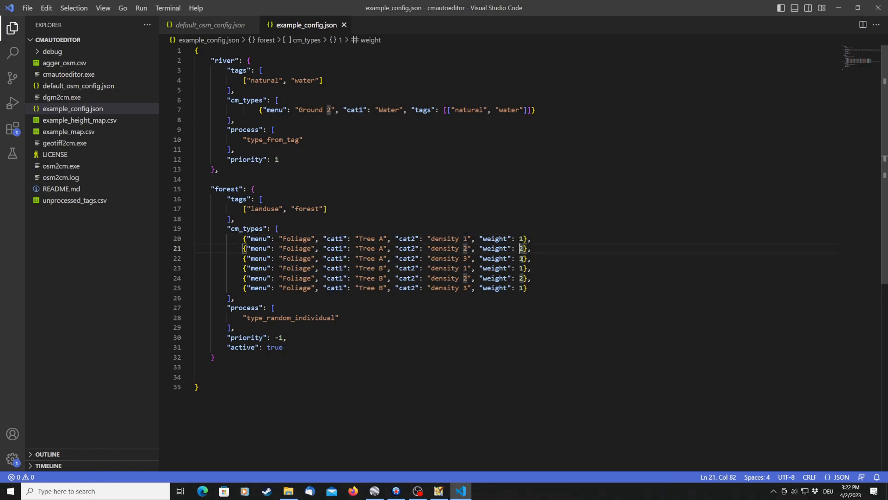
click(523, 258)
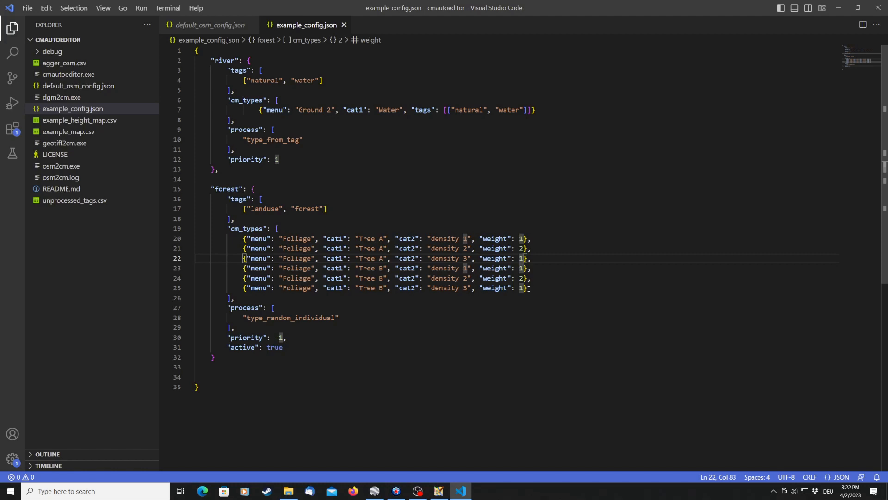
click(521, 249)
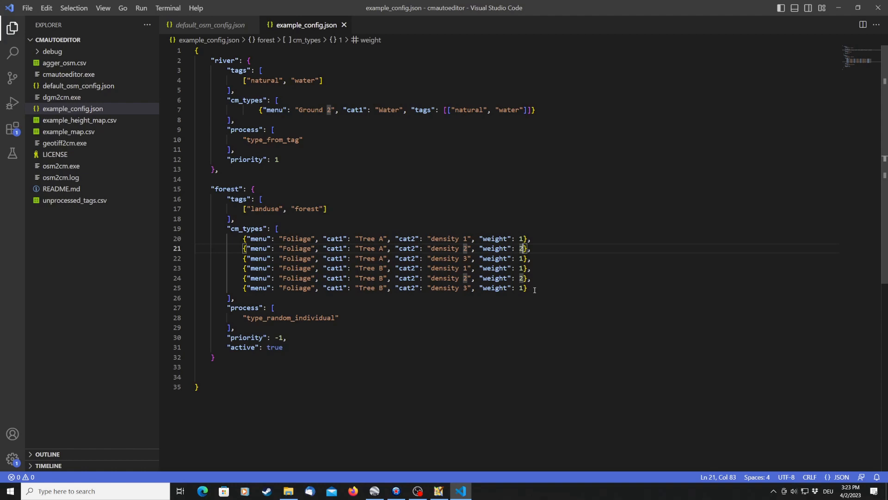
Step: Switch to Combat Mission, enlarge the map with the transferred forest, and examine forest and river in the 3-D preview
click(417, 489)
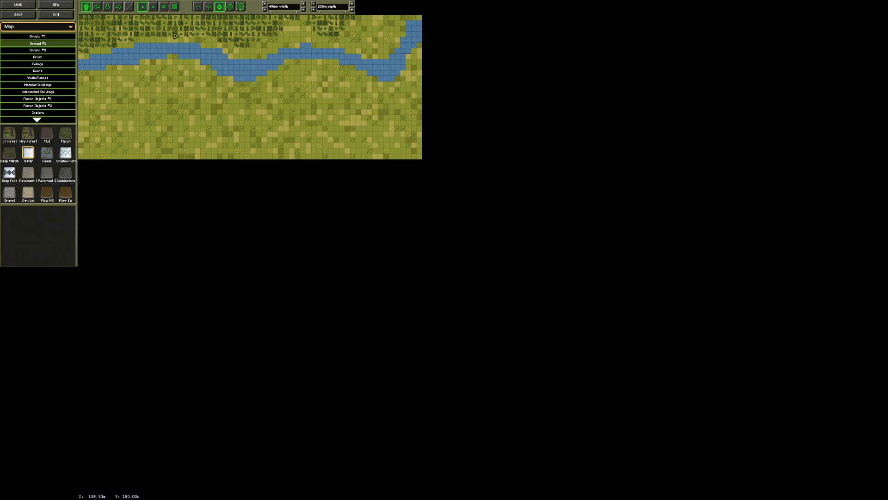
click(230, 7)
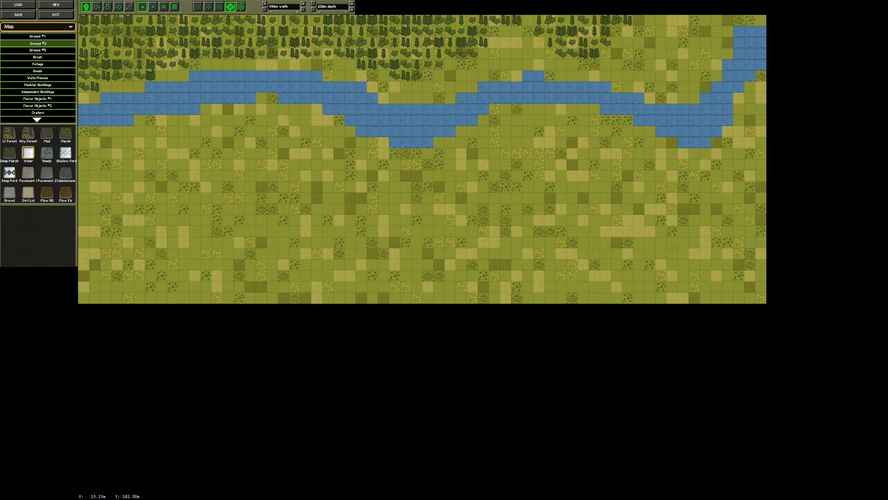
click(36, 28)
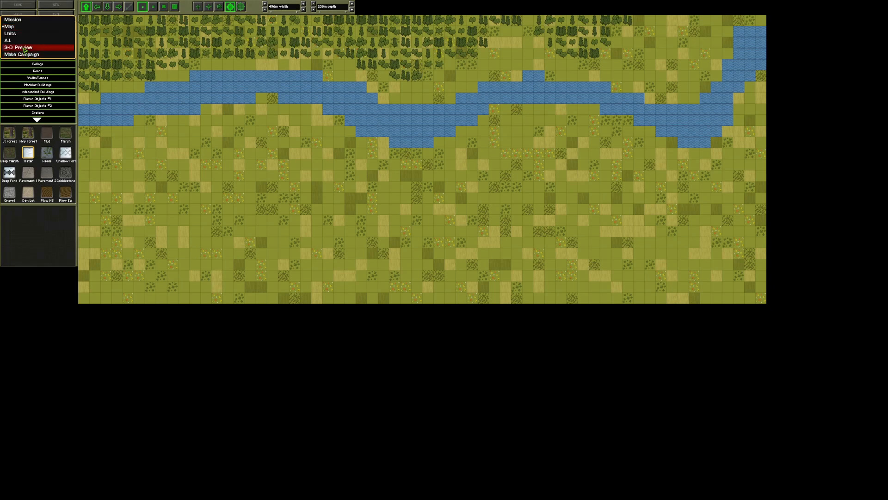
click(19, 47)
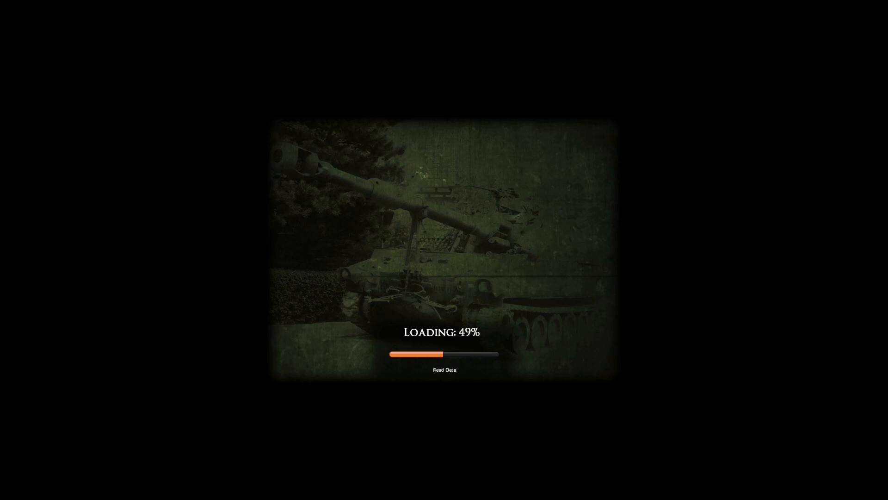
key(q)
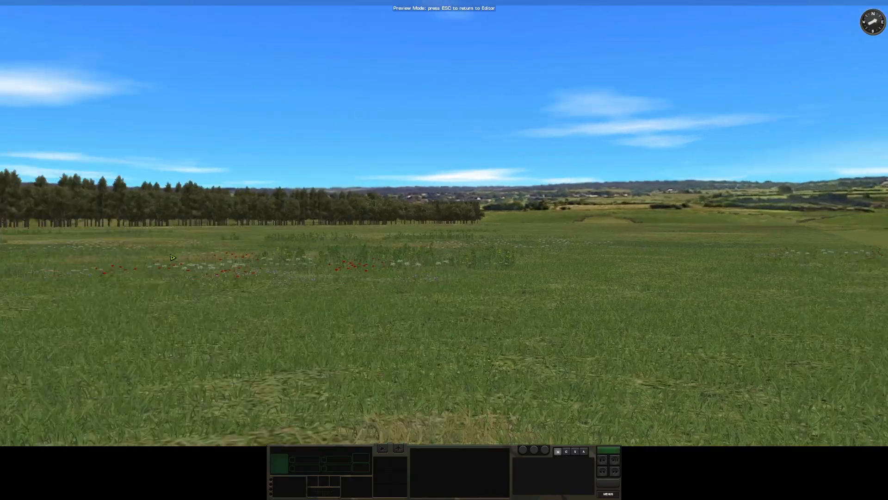
key(w)
scroll(477, 252, down, 5)
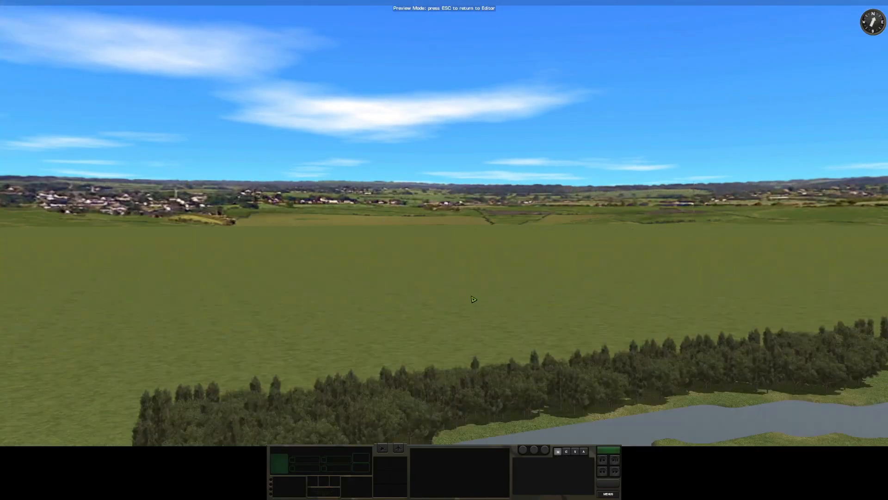
Step: Fly around the 3-D map preview and examine the forest and the river from several directions and heights
key(f)
key(w)
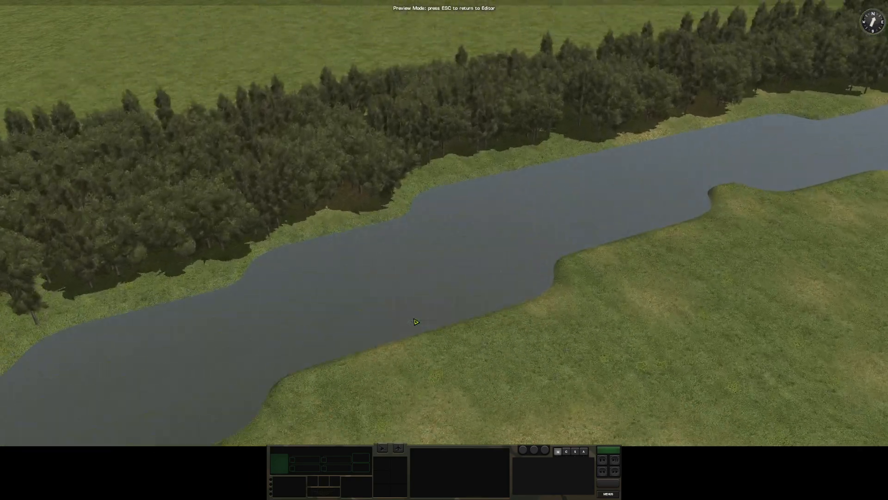
key(d)
key(w)
key(s)
key(d)
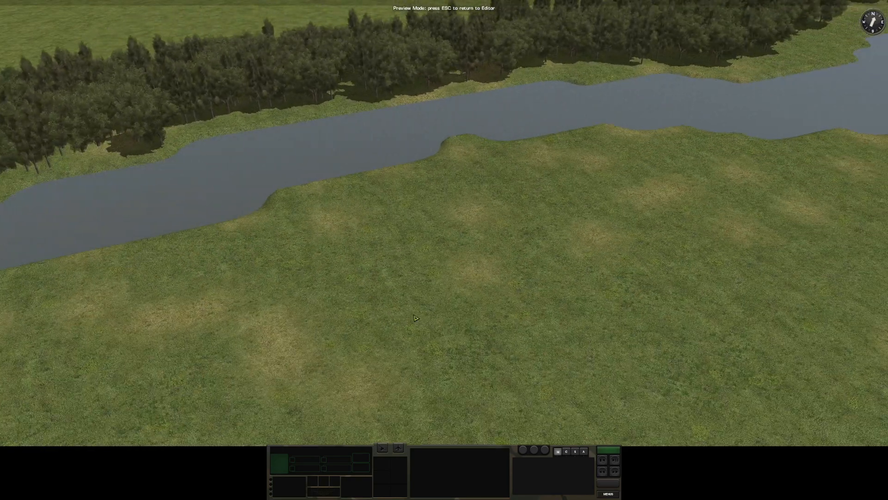
key(e)
key(w)
key(w)
key(d)
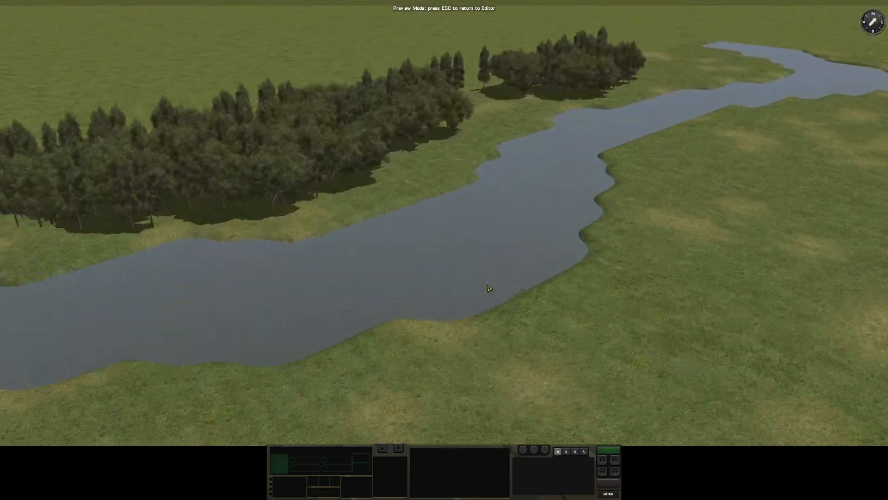
key(q)
key(s)
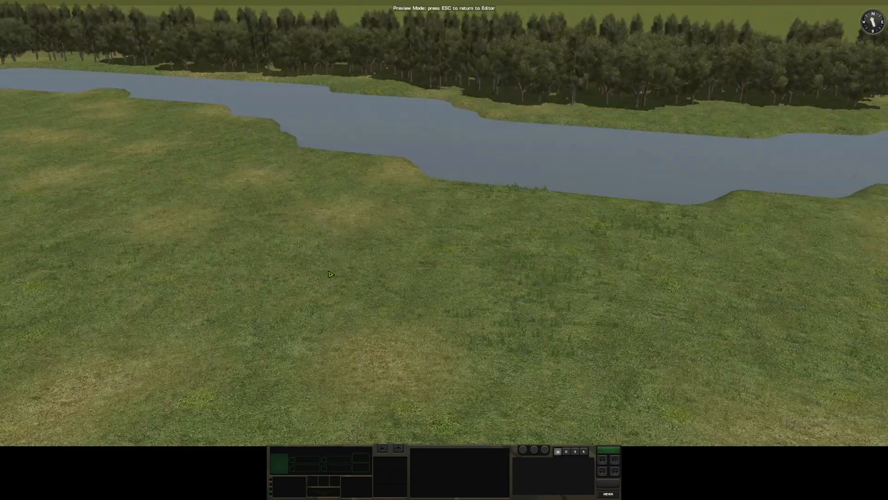
key(w)
scroll(320, 262, up, 2)
key(r)
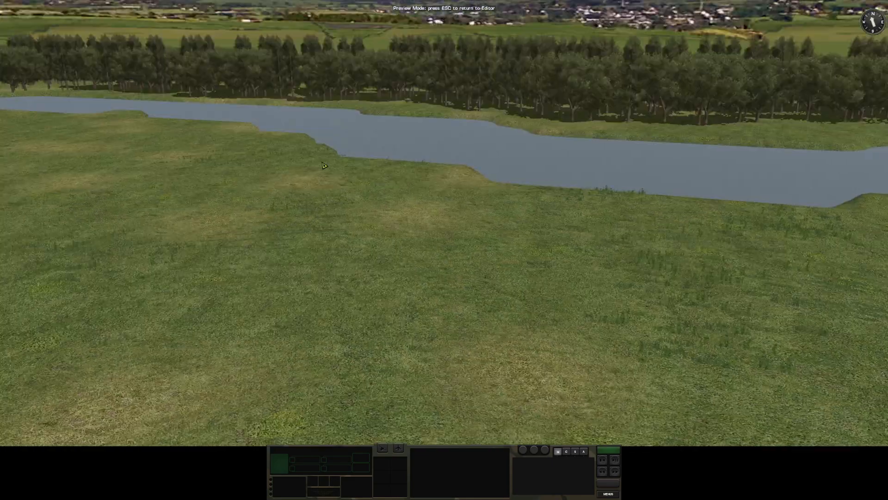
key(w)
key(w)
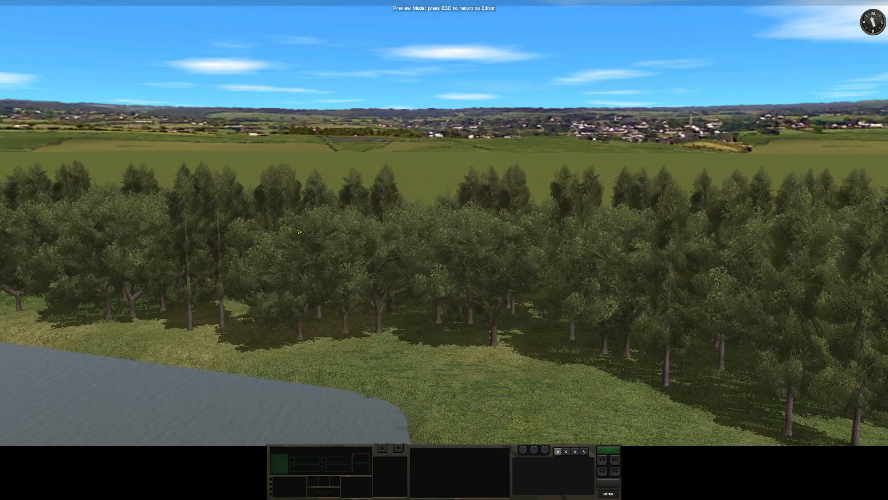
key(s)
drag(271, 191, 374, 181)
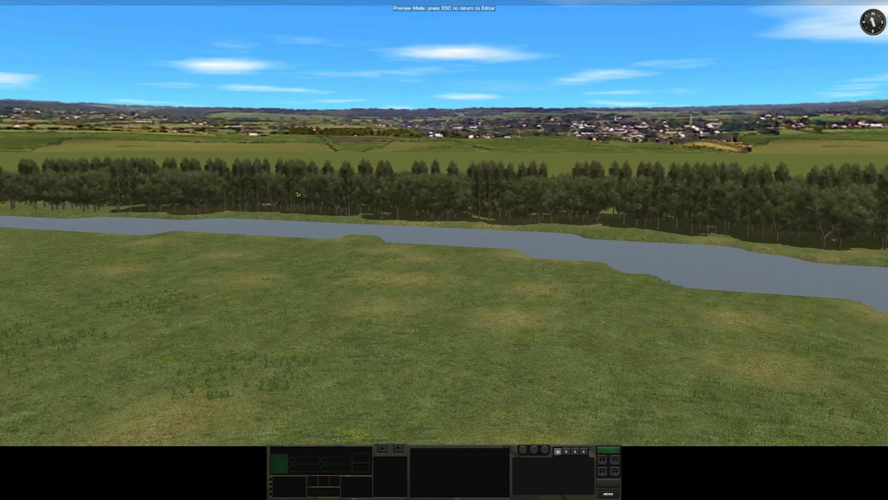
drag(299, 194, 188, 251)
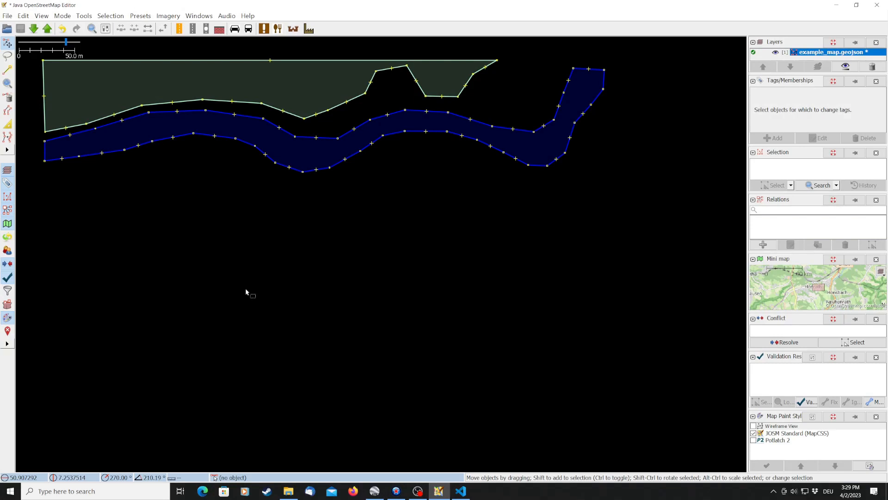
Step: Switch to JOSM and draw a closed six-node area south of the river's western end, about 420 m in outline length
click(7, 71)
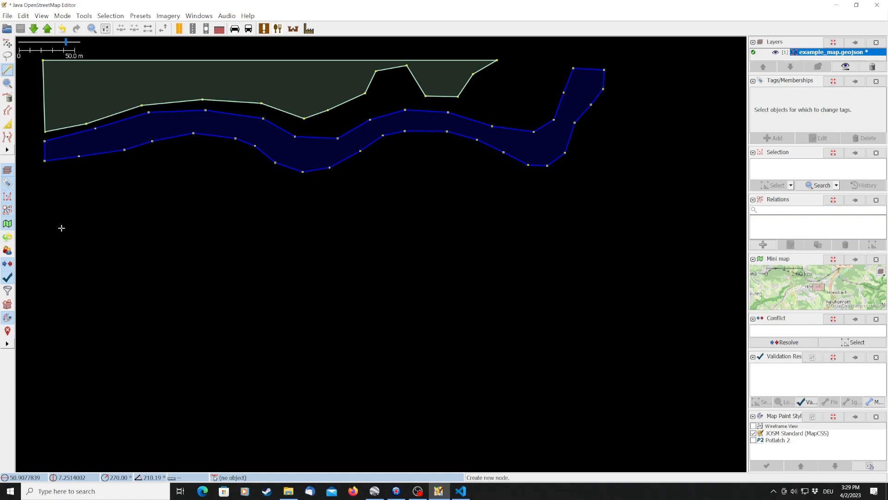
click(45, 210)
click(137, 195)
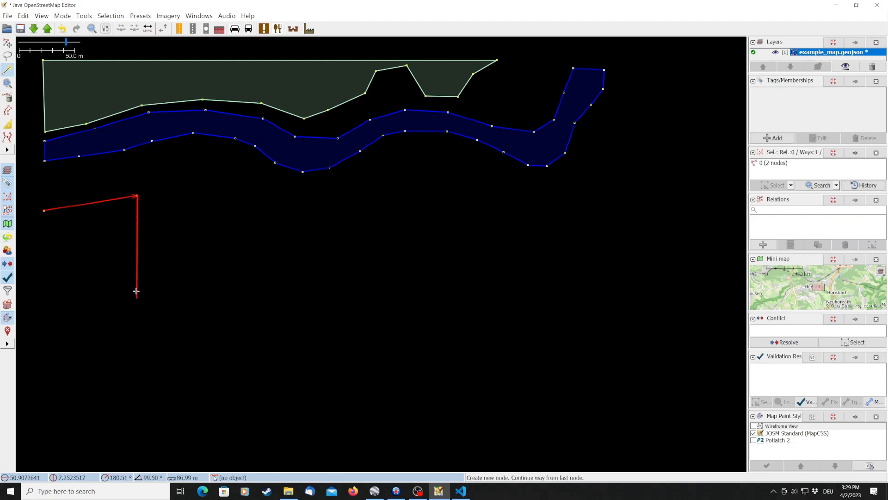
click(142, 337)
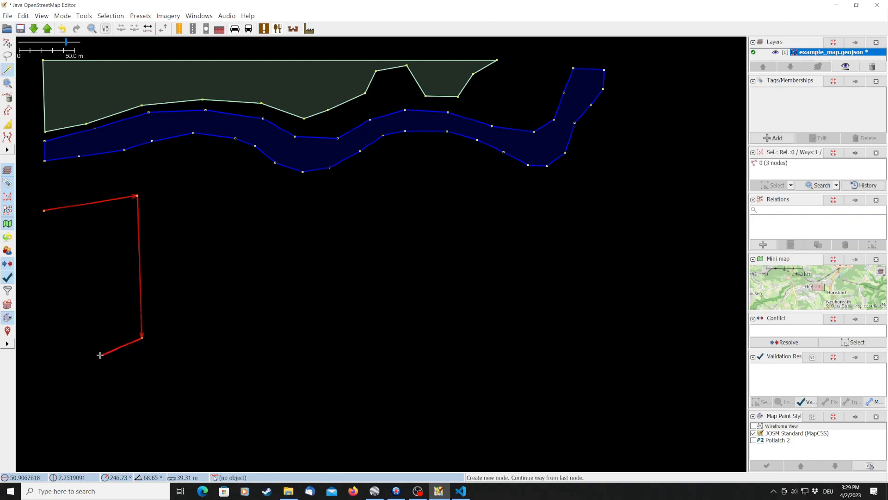
click(100, 355)
click(64, 353)
click(46, 337)
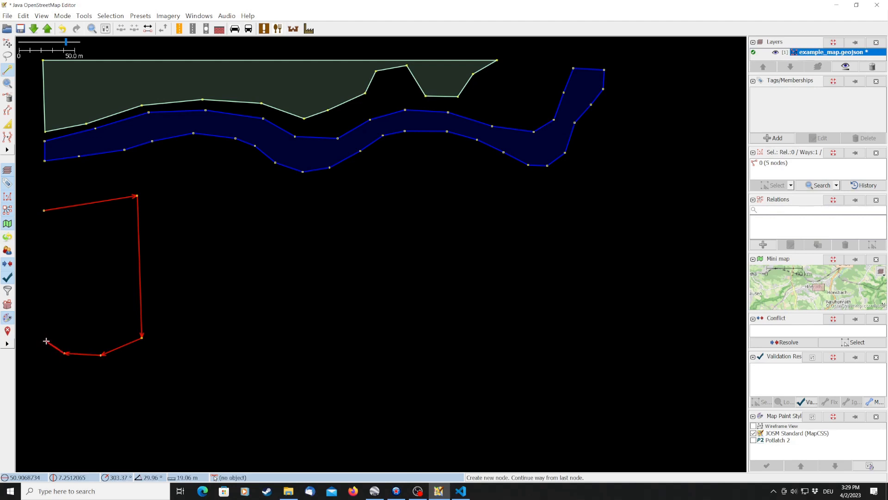
click(44, 210)
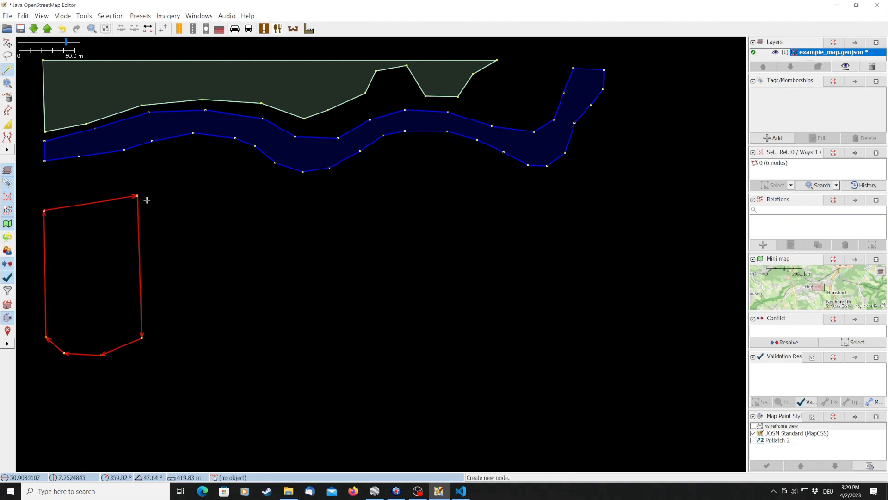
Step: Draw a second closed six-node area just east of the first one, about 402 m in outline length
click(153, 187)
click(159, 309)
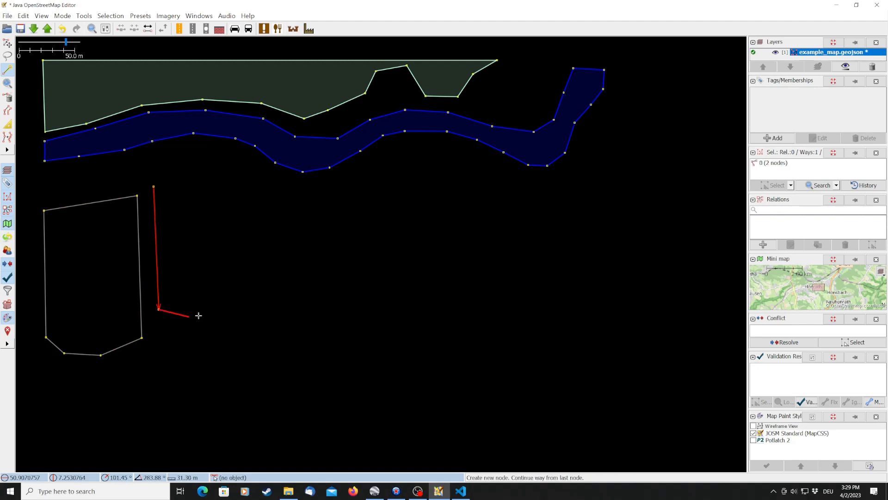
click(218, 323)
click(266, 302)
click(259, 221)
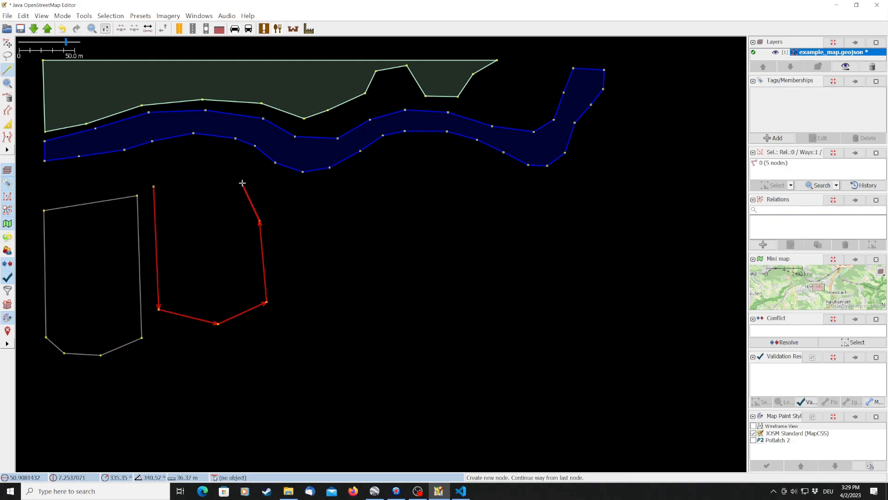
click(243, 183)
click(154, 186)
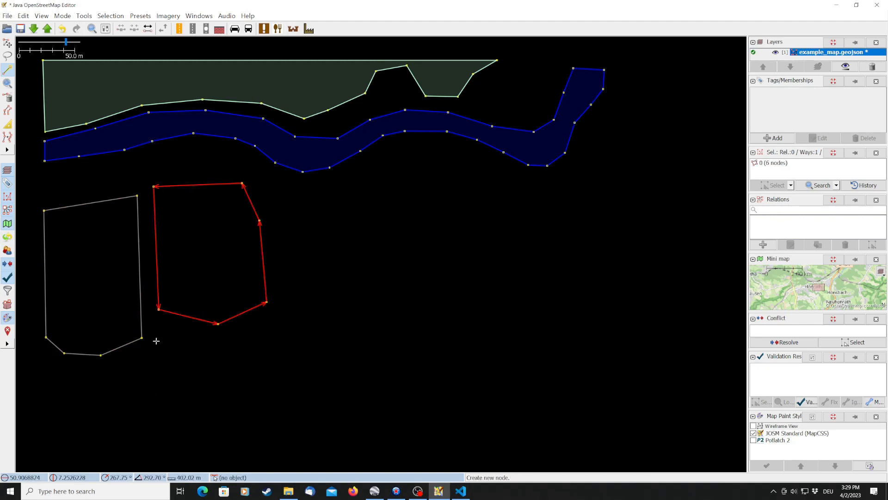
Step: Draw a third closed six-node area directly south of the second one, about 314 m in outline length
click(173, 345)
click(226, 361)
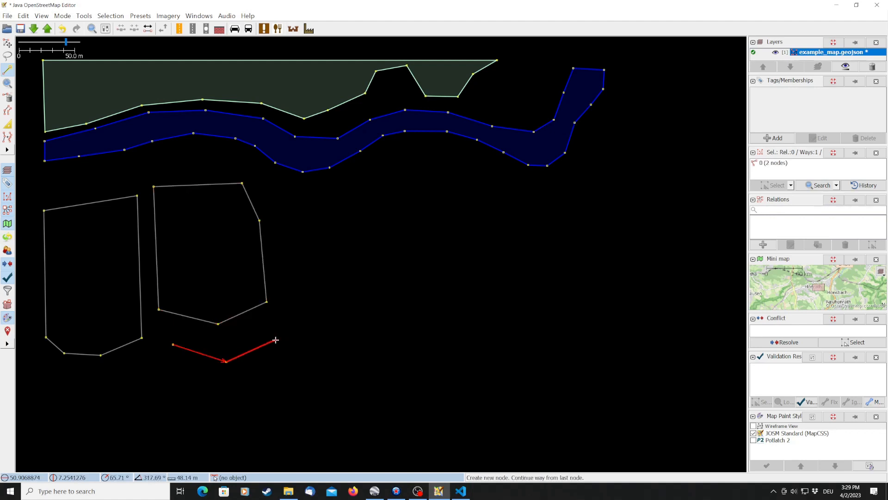
click(275, 340)
click(280, 417)
click(238, 422)
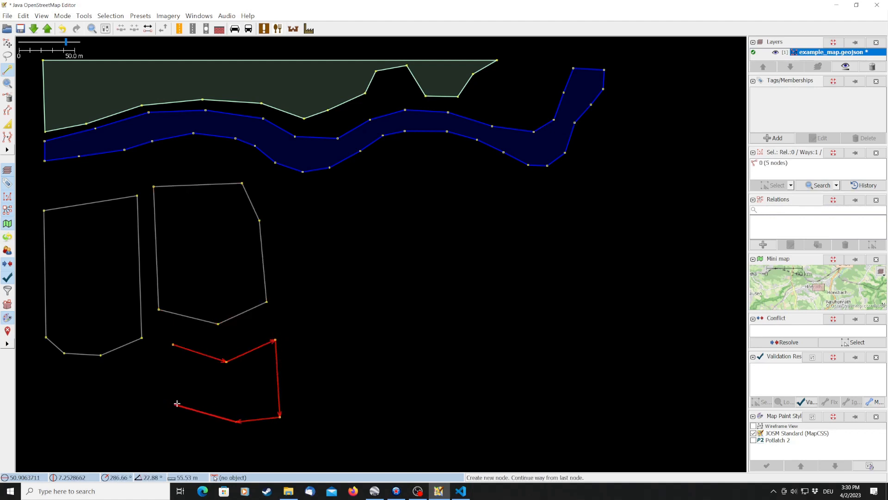
click(176, 401)
click(173, 345)
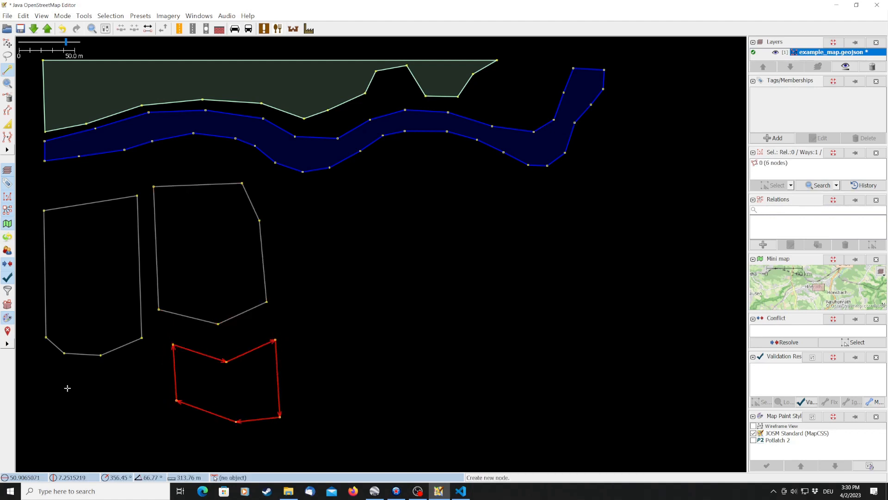
Step: Draw a fourth closed area with eight nodes south of the first one and west of the third, and finish drawing
click(48, 369)
click(72, 383)
click(117, 374)
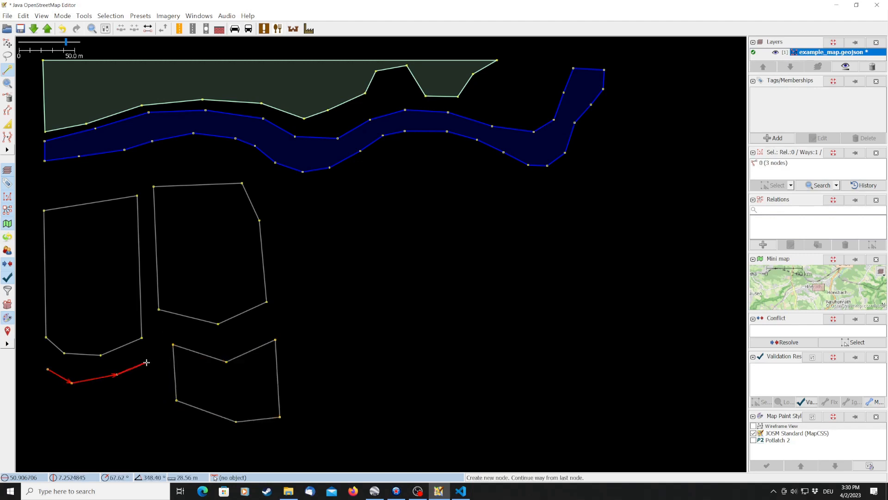
click(148, 360)
click(148, 416)
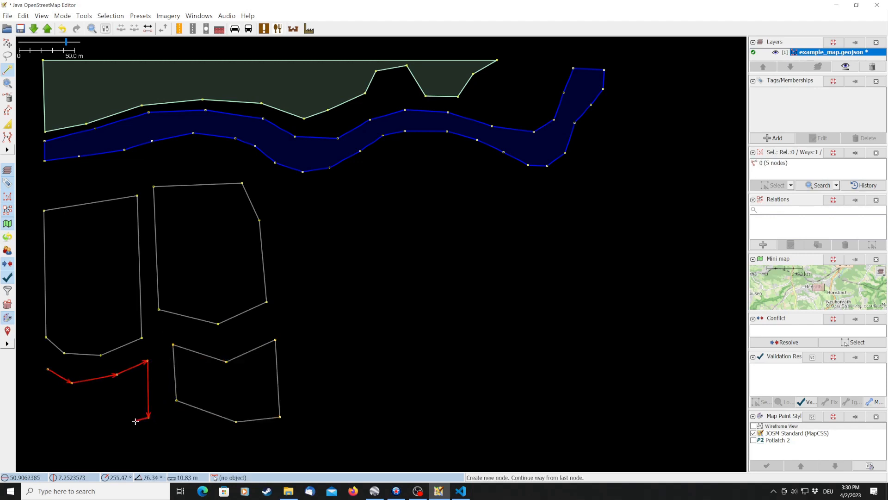
click(112, 424)
click(60, 423)
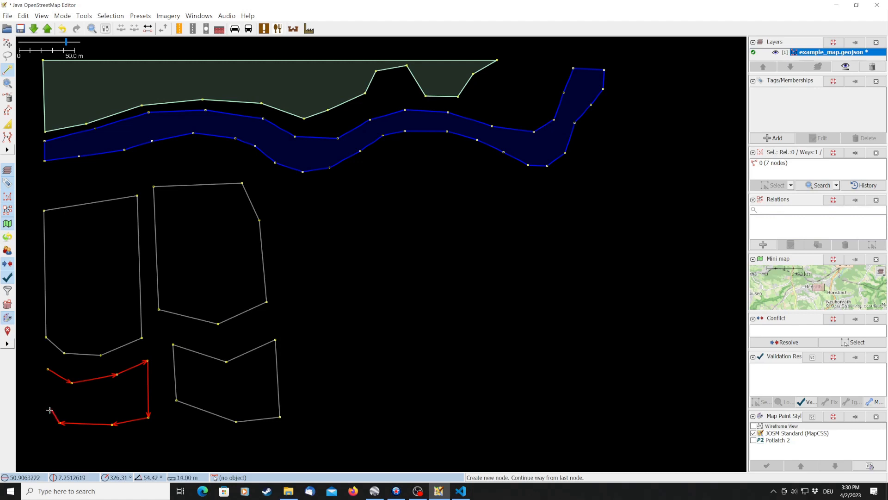
click(47, 410)
click(48, 369)
key(Escape)
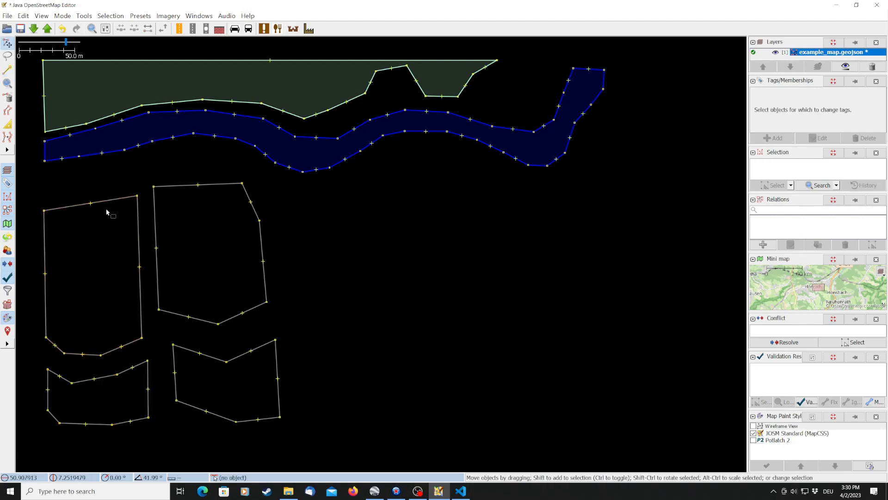
Step: Tag all four new areas south of the river with landuse=farmland, and deselect them
click(113, 199)
shift+click(216, 185)
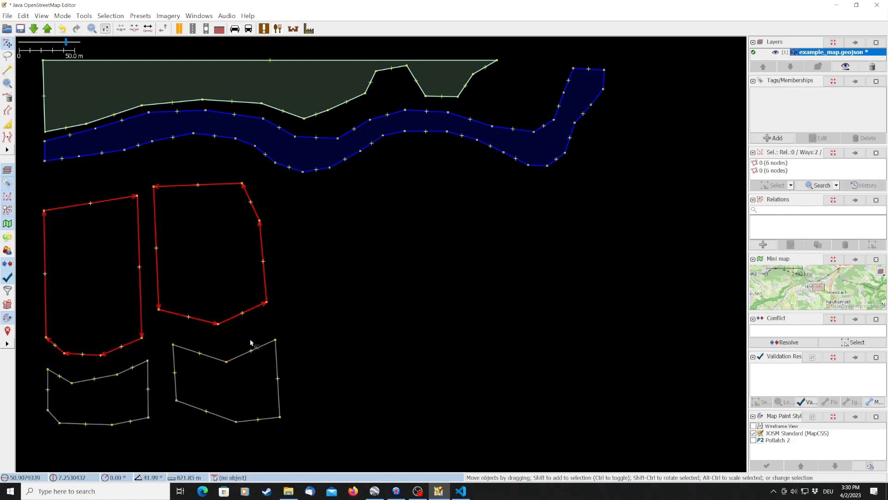
shift+click(241, 356)
shift+click(126, 375)
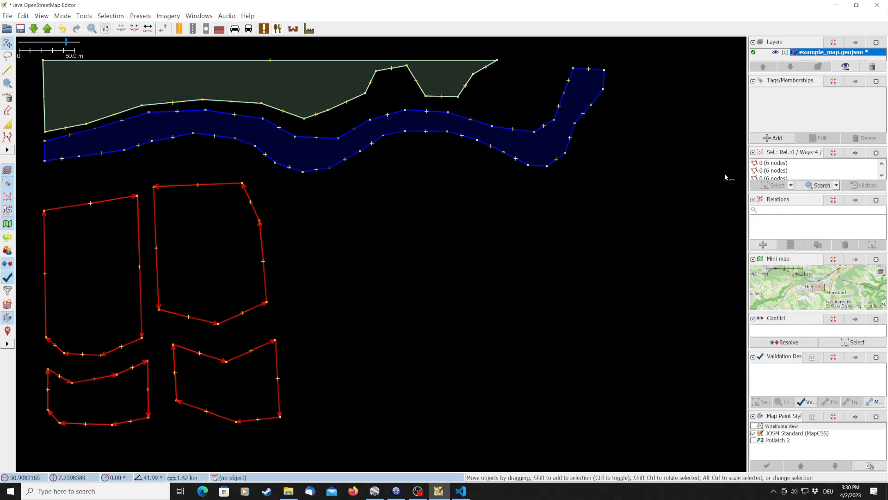
click(770, 138)
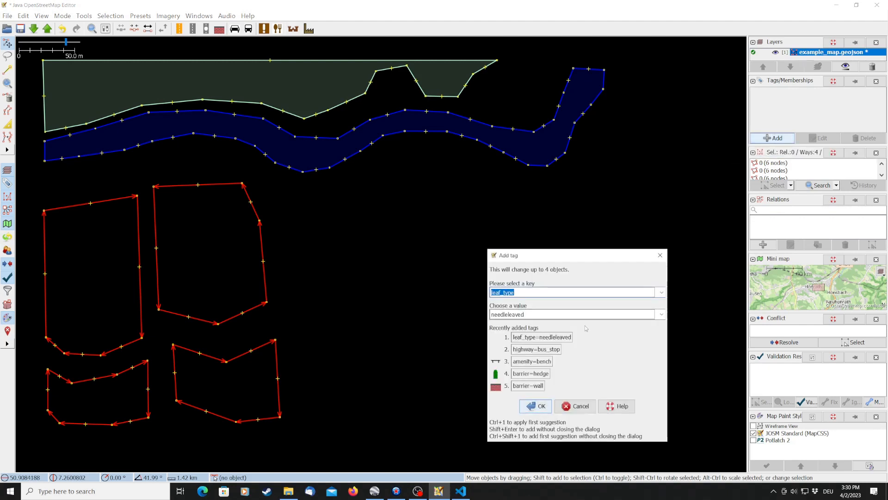
text(landuse)
key(Tab)
text(farmland)
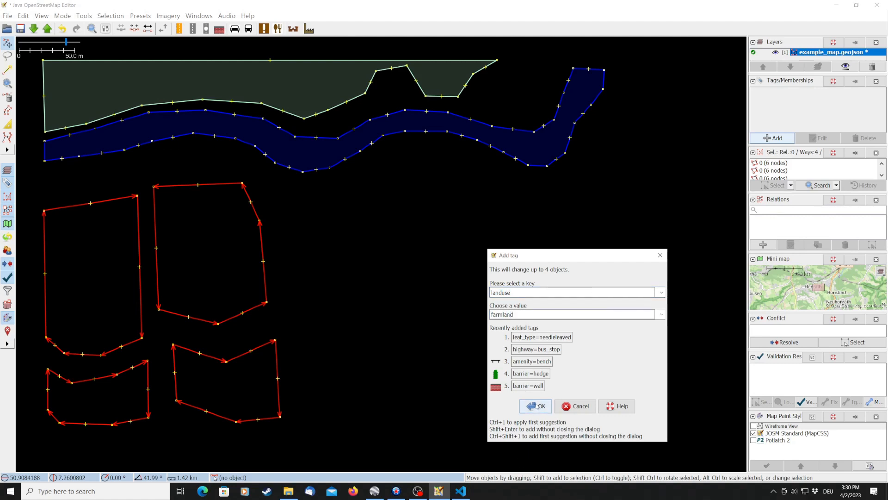
key(Return)
click(323, 256)
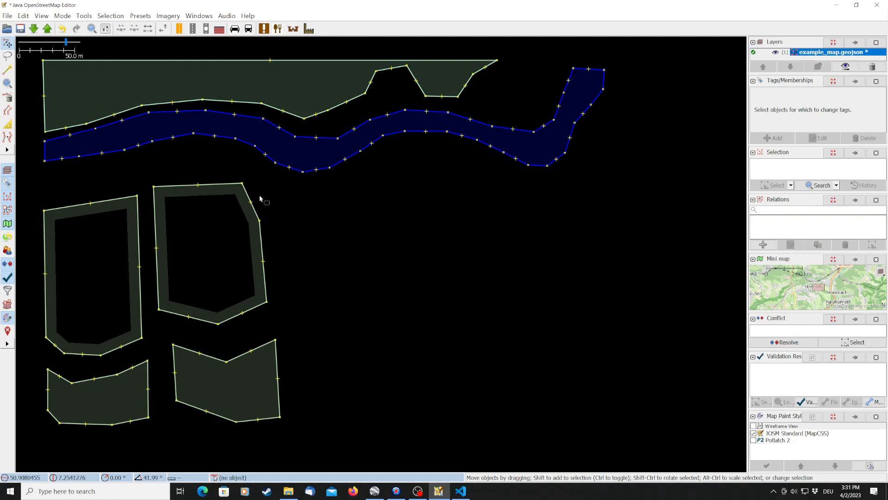
Step: Check the tag of the northeastern farmland area, and examine the farmland entry's landuse tag in example_config.json in Visual Studio Code
click(227, 190)
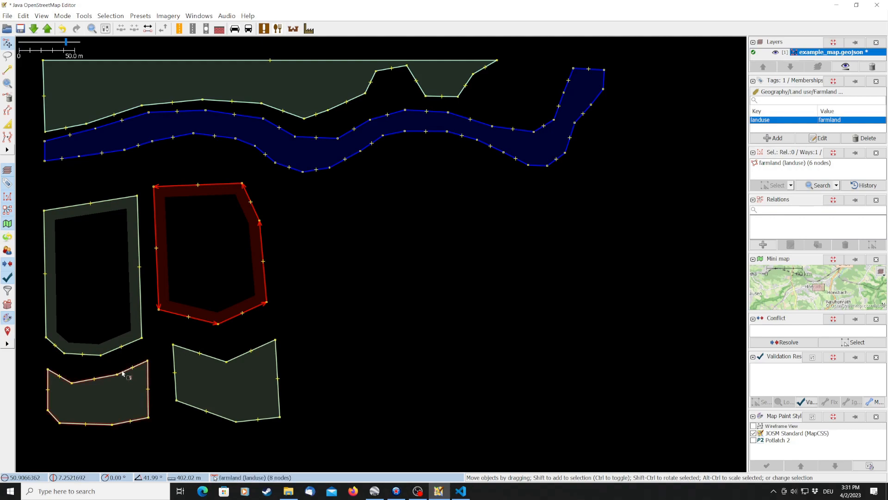
key(alt+Tab)
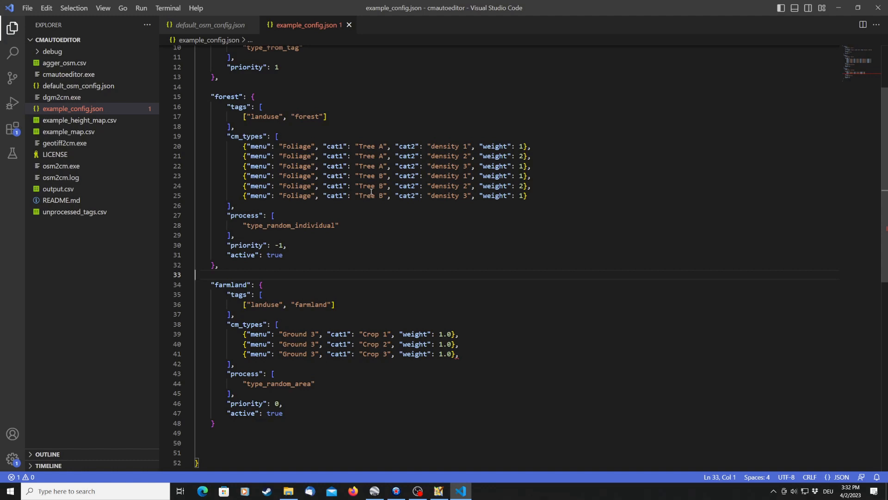
double_click(232, 285)
double_click(264, 304)
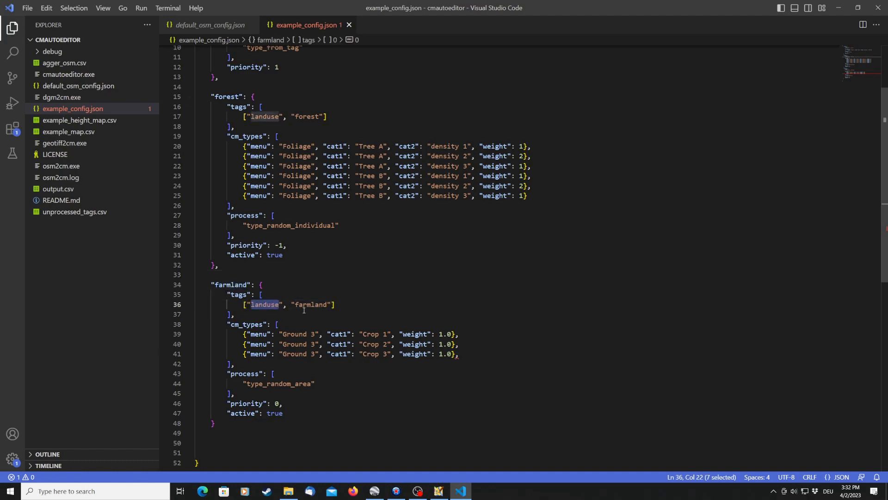
click(300, 304)
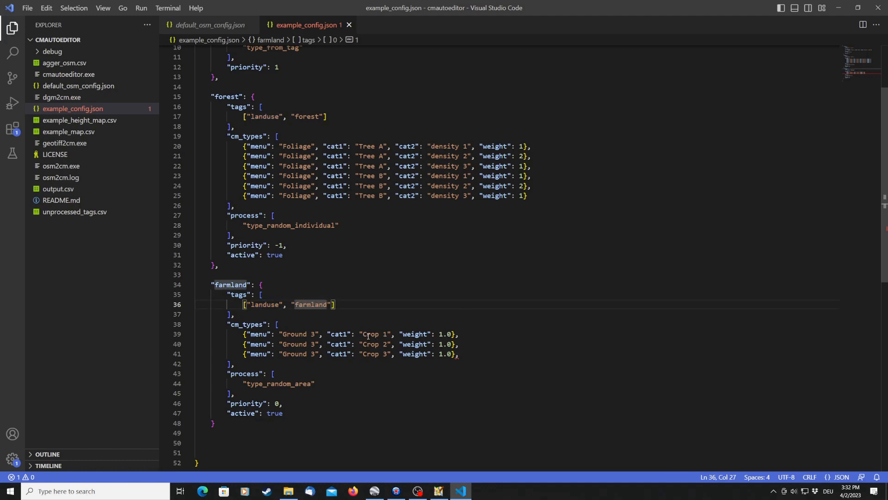
Step: Remove the trailing comma after the farmland section's Crop 3 type, and compare its type_random_area process with the forest's type_random_individual
click(461, 354)
key(BackSpace)
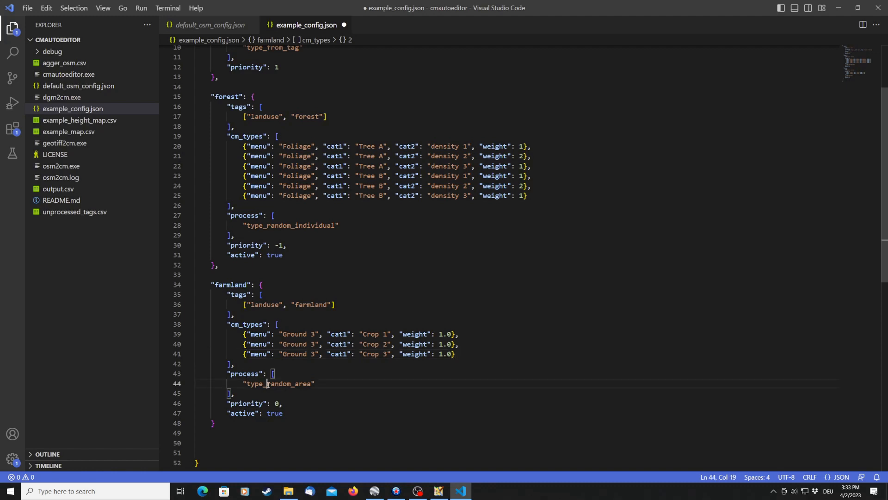
double_click(262, 382)
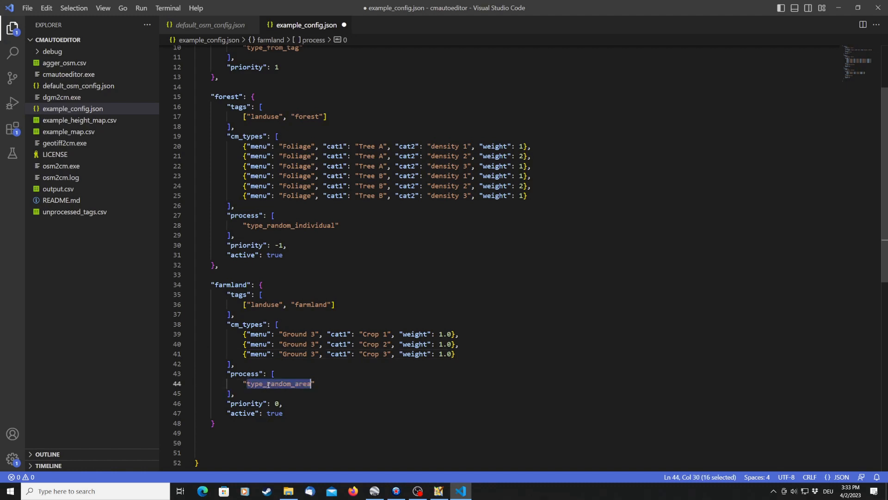
double_click(323, 226)
click(416, 299)
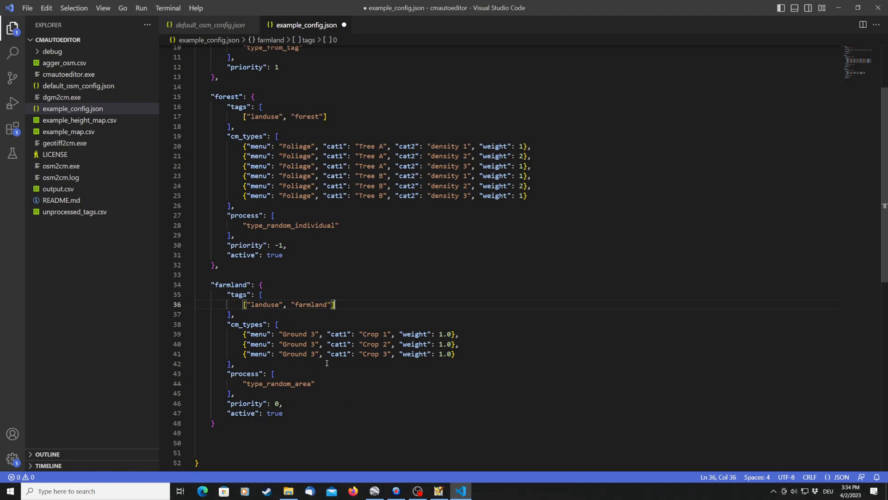
Step: Delete the "active": true line from the farmland section of example_config.json
click(286, 414)
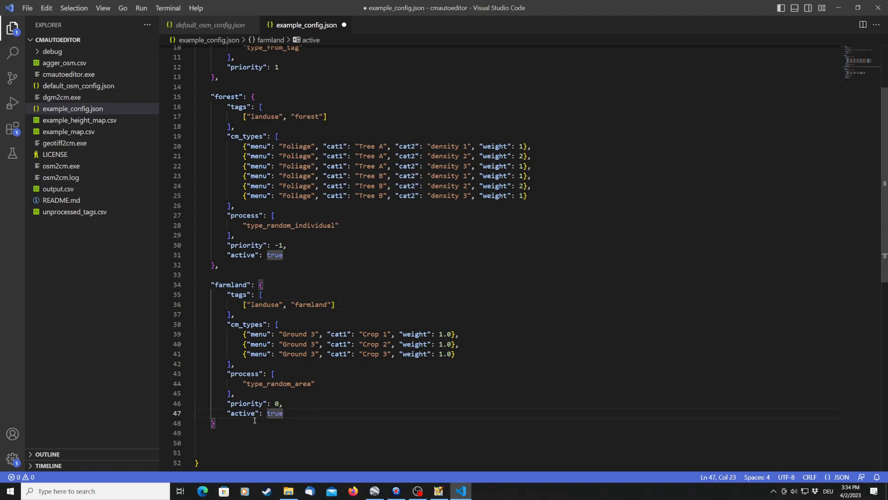
double_click(242, 413)
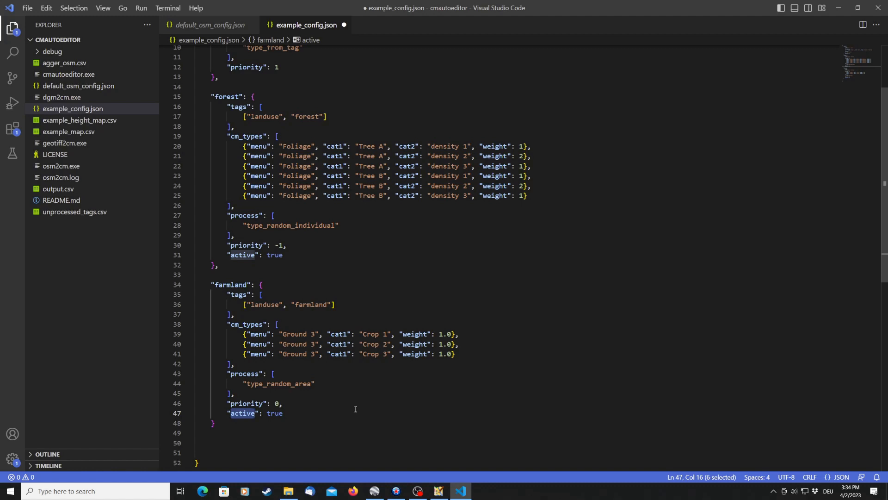
double_click(270, 415)
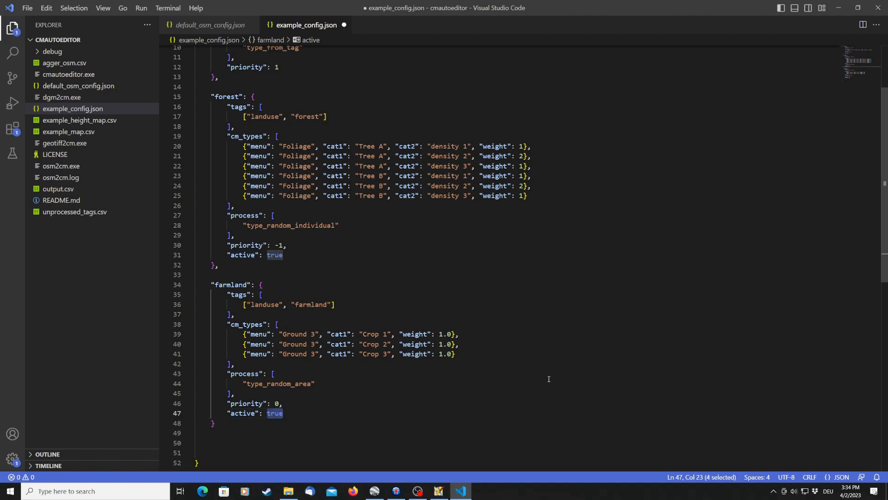
key(Home)
key(Home)
key(shift+Down)
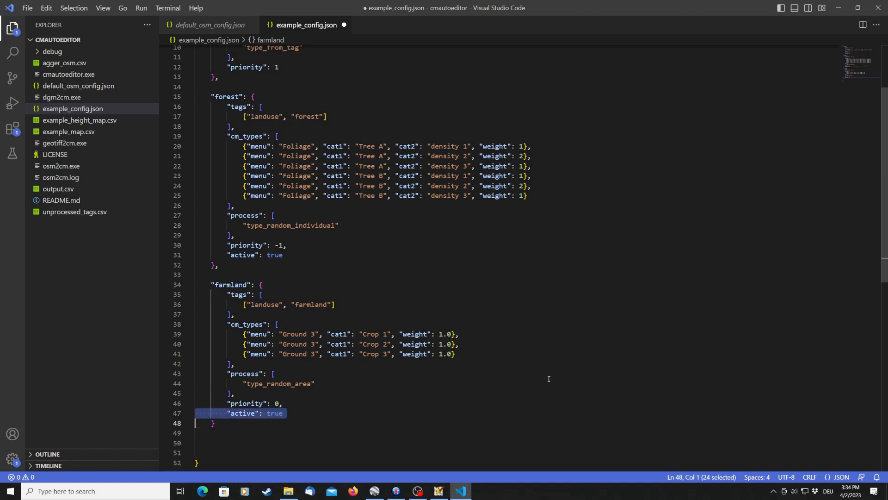
key(Delete)
Step: Delete the "active": true line from the forest section and remove the trailing comma after its priority value
key(Up)
key(Up)
key(Up)
key(Up)
key(Up)
key(Up)
key(Up)
key(Up)
key(Up)
key(Up)
key(Up)
key(Up)
key(Up)
key(Up)
key(Up)
key(Up)
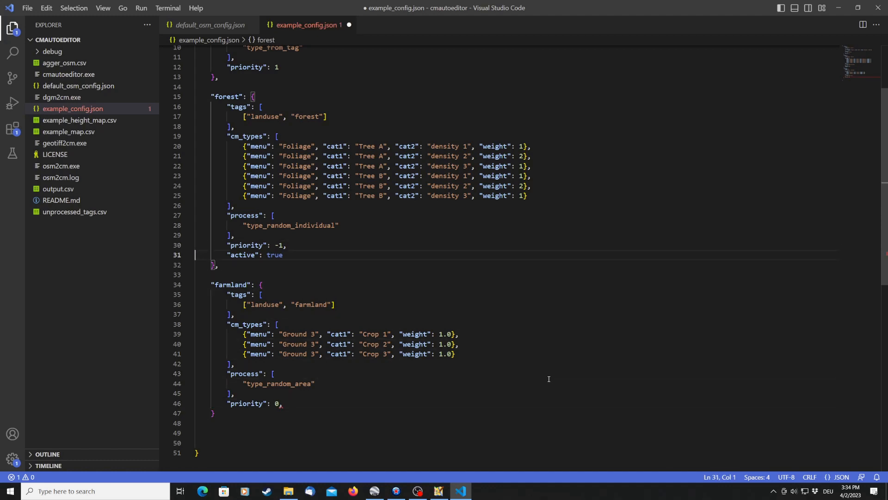
key(shift+Down)
key(Delete)
key(Up)
key(End)
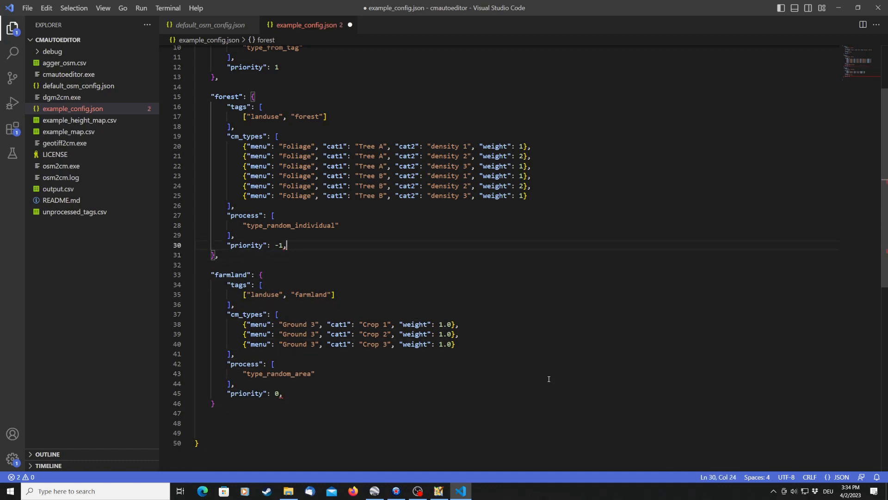
key(BackSpace)
Step: Remove the trailing comma after the farmland section's priority value and save the configuration file
key(Down)
key(Down)
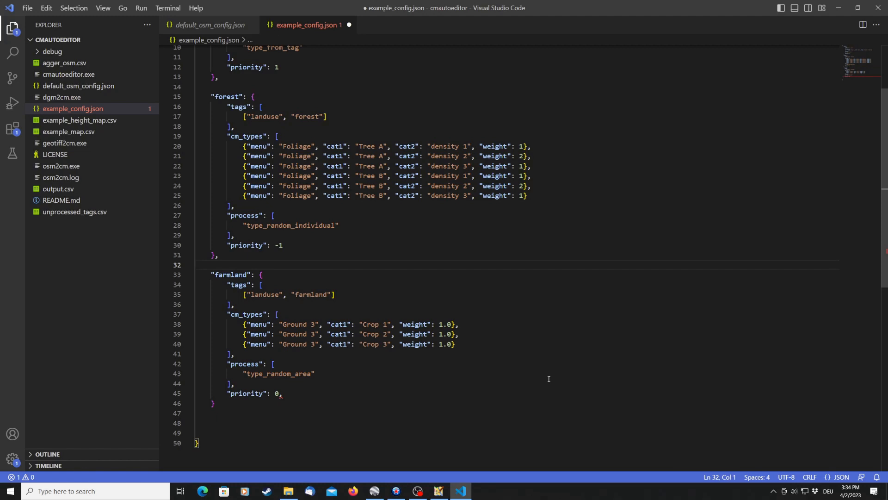
key(Down)
key(Down)
key(Down)
key(Down)
key(Down)
key(Down)
key(Down)
key(Down)
key(Down)
key(Down)
key(Down)
key(Down)
key(Down)
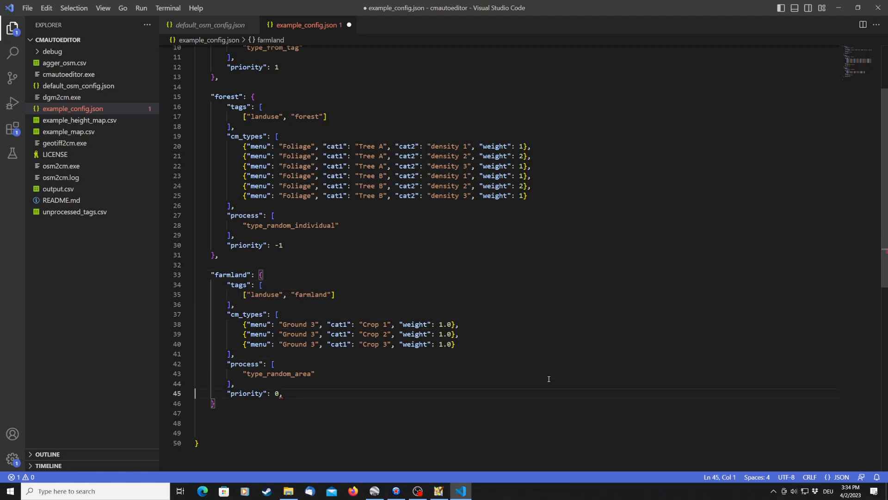
key(End)
key(BackSpace)
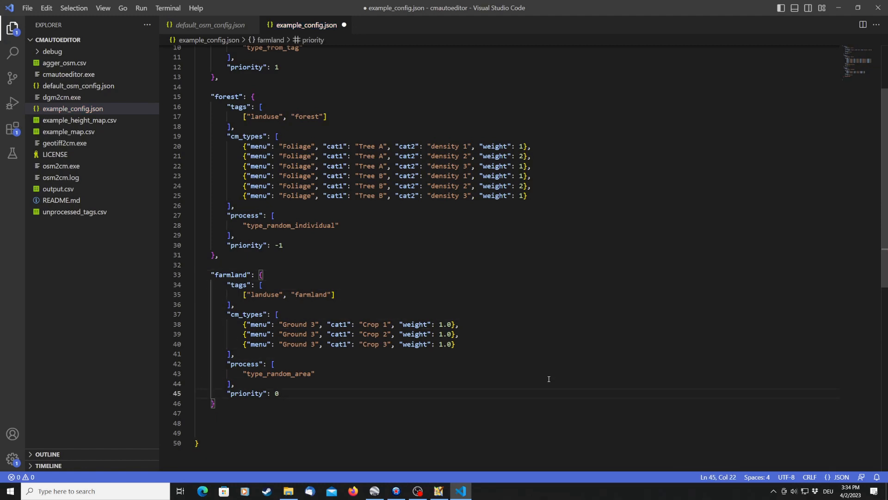
key(ctrl+s)
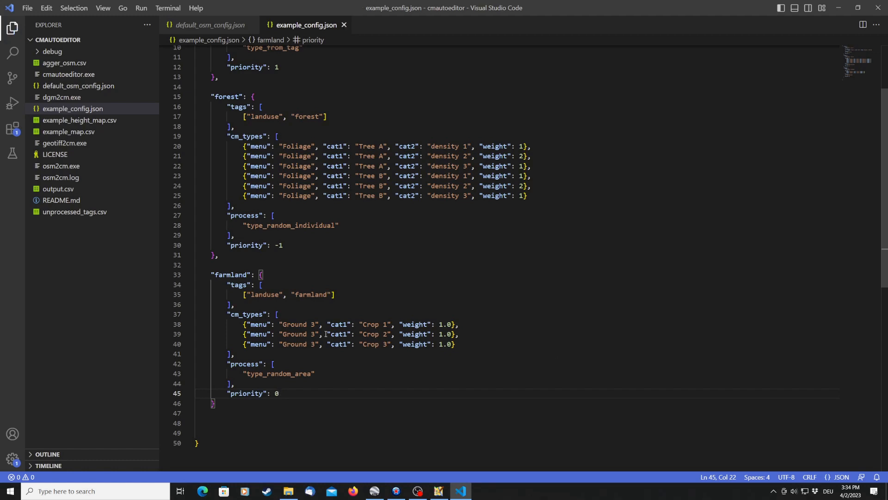
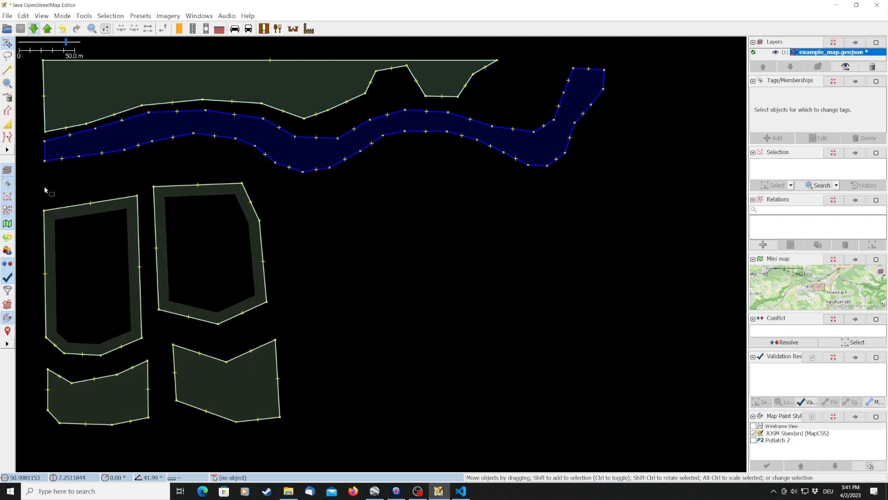
Step: In JOSM, draw an open way about 520 m long with 14 nodes, running west to east between the river and the farmland
click(7, 69)
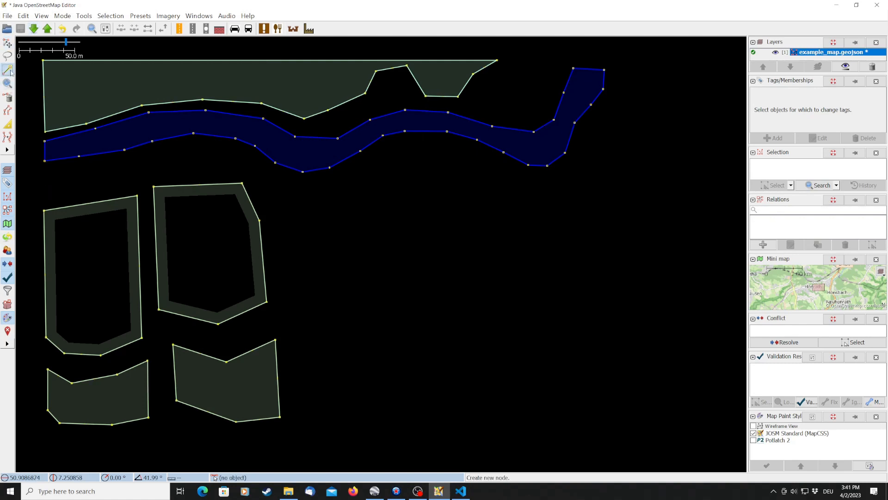
click(45, 185)
click(114, 173)
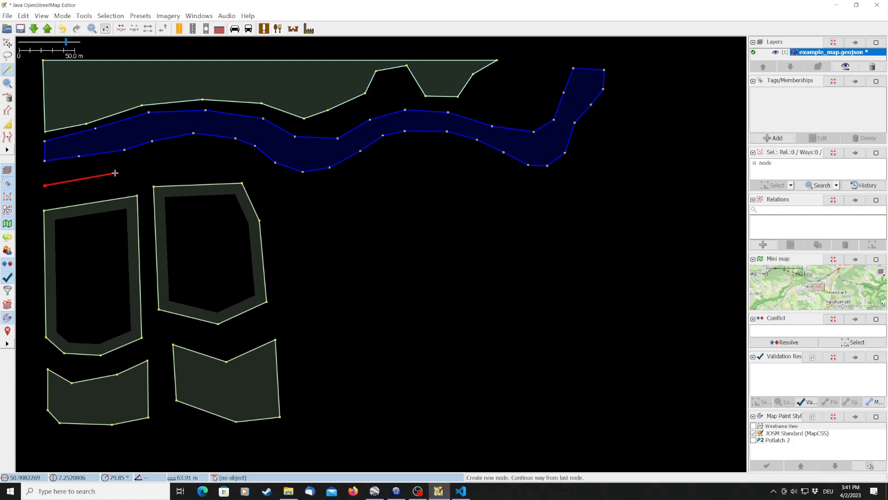
click(176, 163)
click(230, 161)
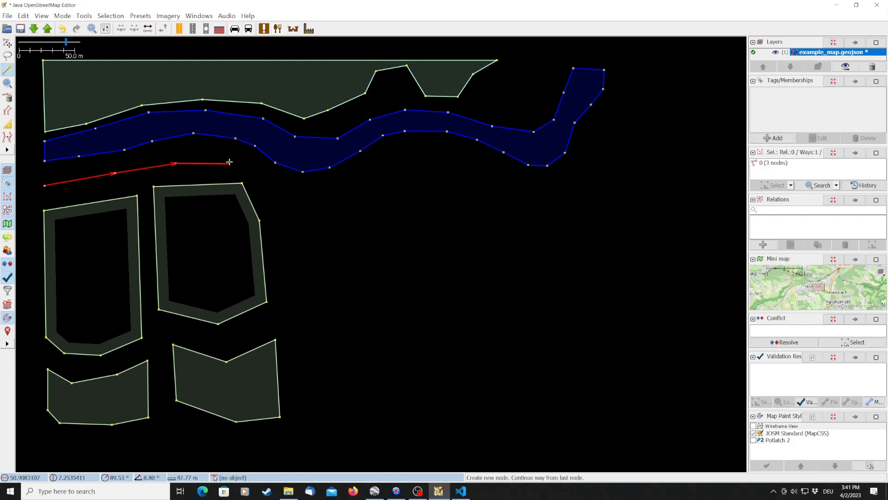
click(257, 171)
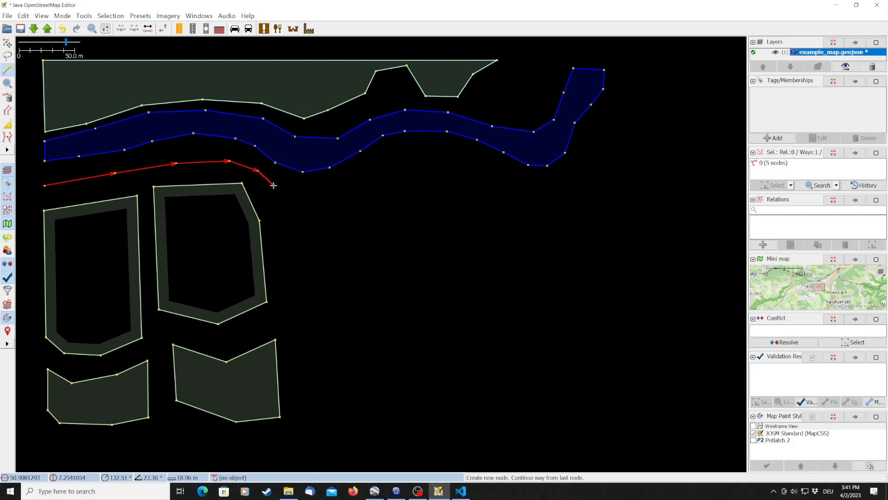
click(273, 185)
click(309, 200)
click(359, 194)
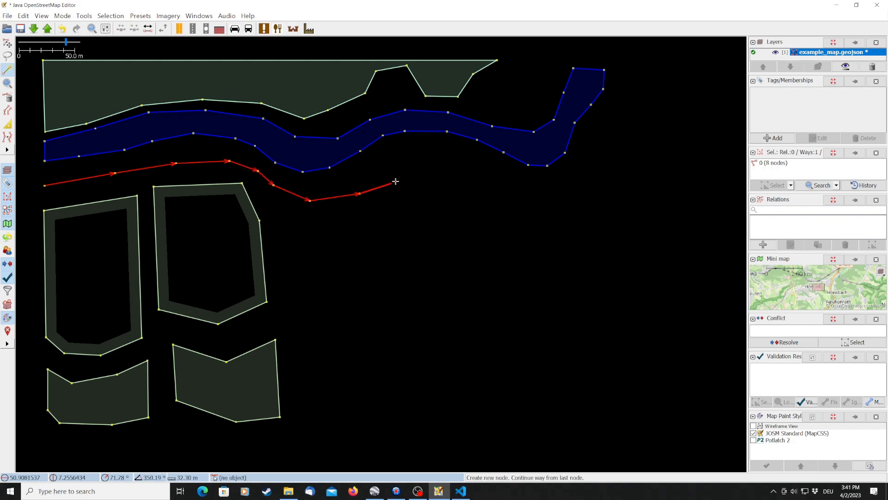
click(397, 181)
click(443, 171)
click(497, 179)
click(546, 188)
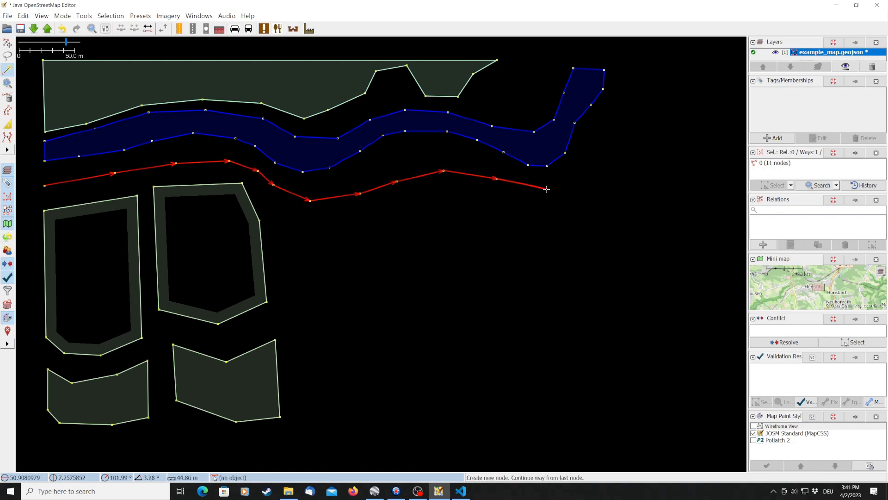
click(582, 187)
click(605, 183)
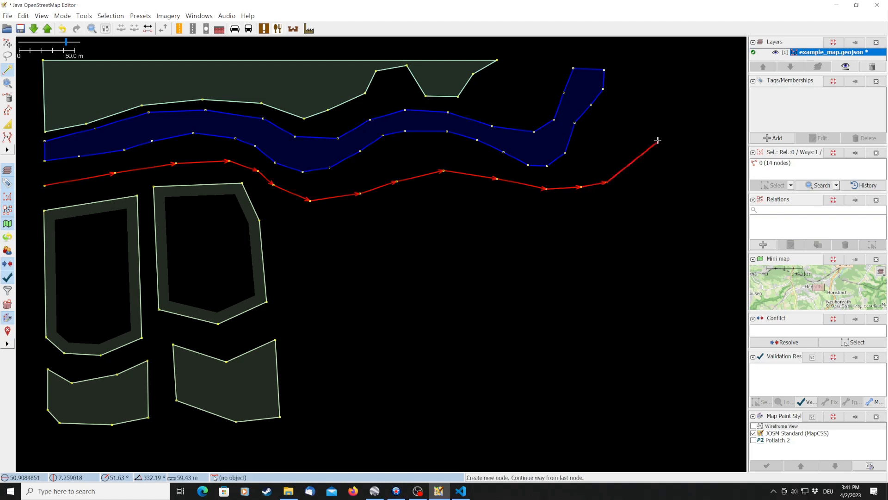
key(Escape)
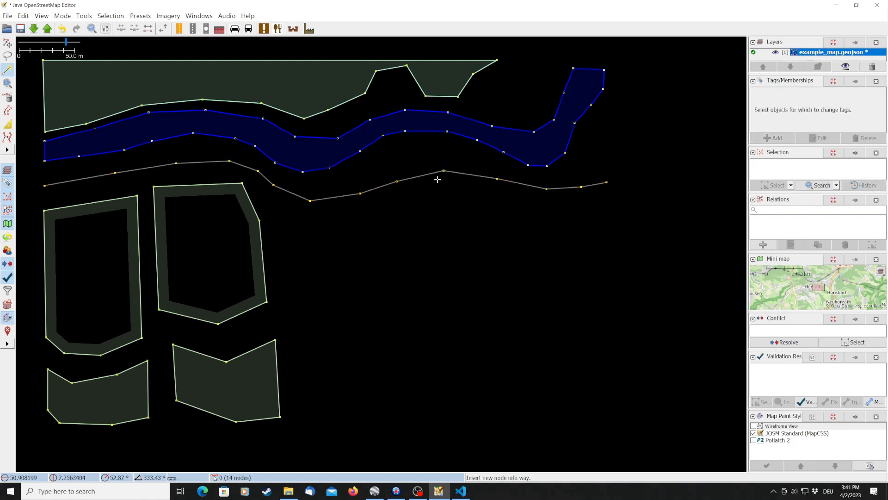
Step: Draw a seven-node way branching south from the east-west way's node just east of its southward bend, down to the lower farmland's level
click(360, 194)
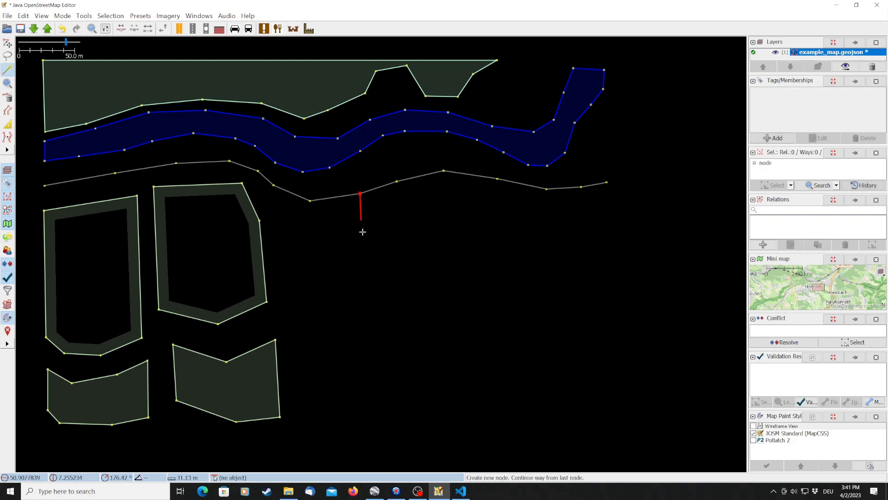
click(369, 293)
click(369, 339)
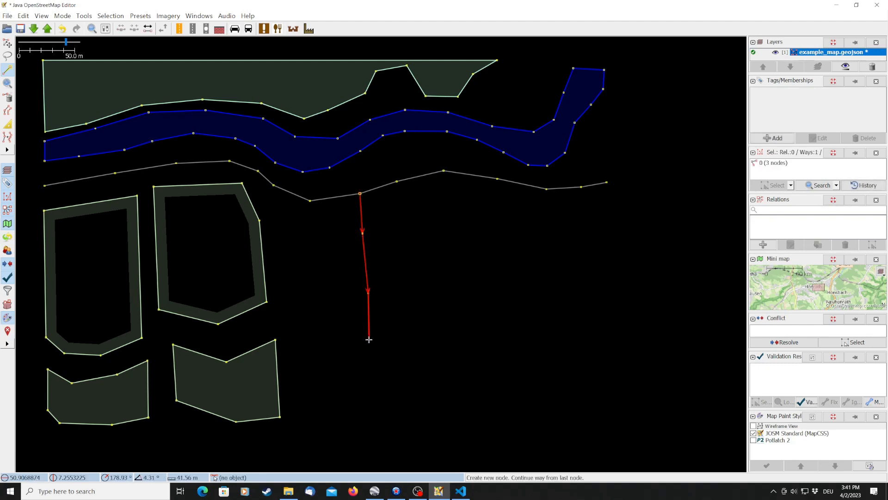
click(369, 380)
click(372, 414)
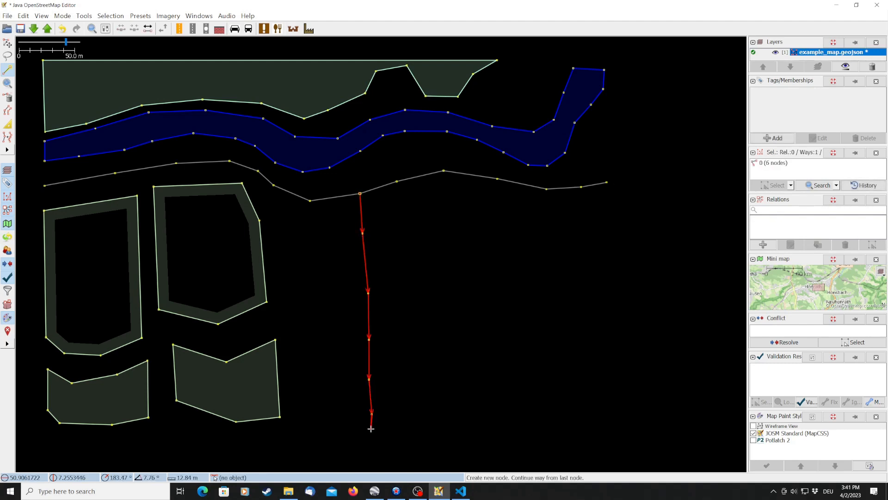
click(370, 428)
key(Escape)
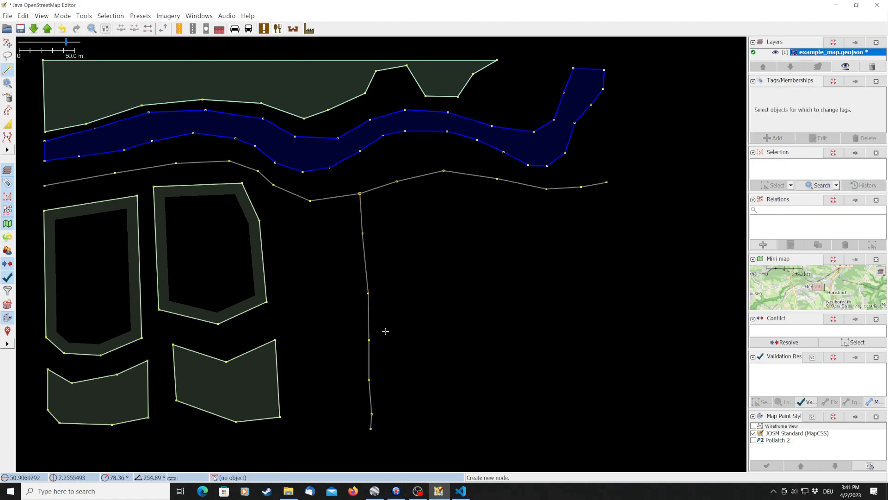
Step: Draw a 12-node way from the north-south way's third node westward through both upper farmland areas, ending on the western area's outer edge
click(369, 294)
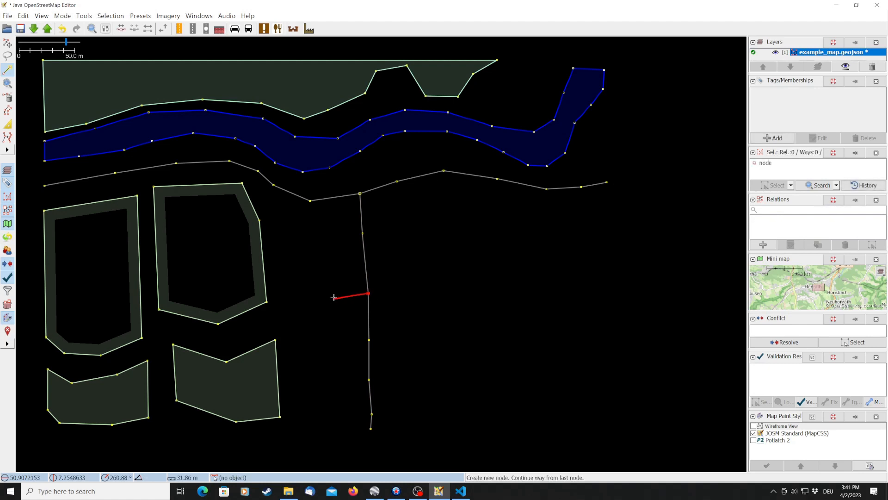
click(302, 293)
click(297, 292)
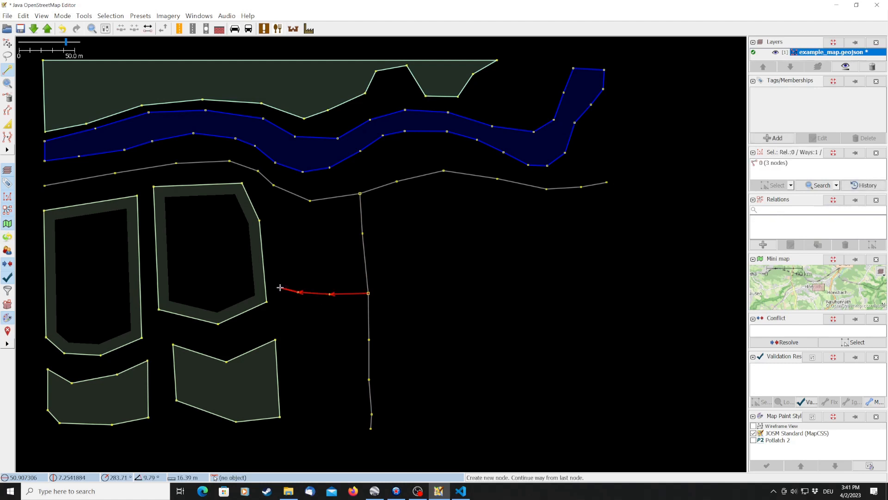
click(280, 287)
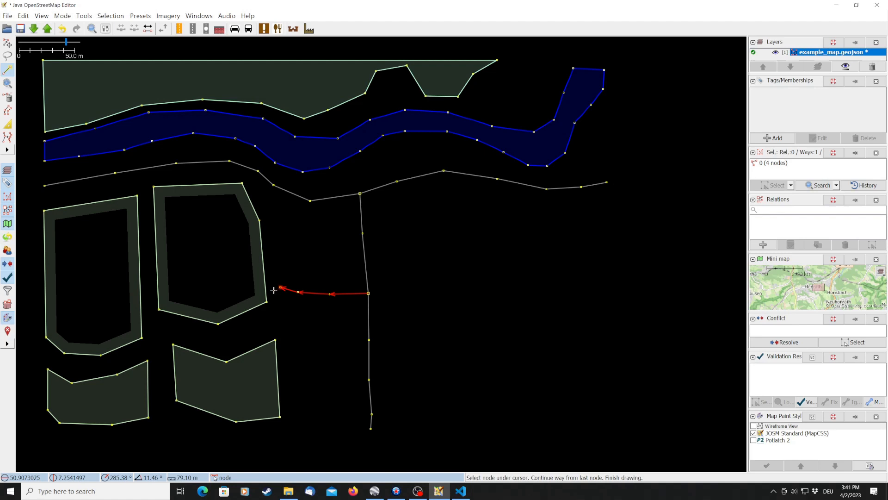
click(244, 283)
click(202, 286)
click(181, 293)
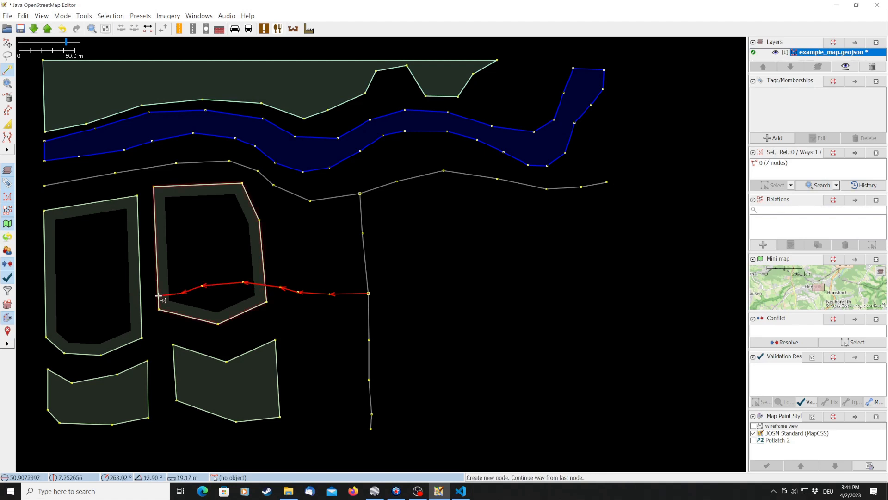
click(153, 293)
click(121, 287)
click(80, 286)
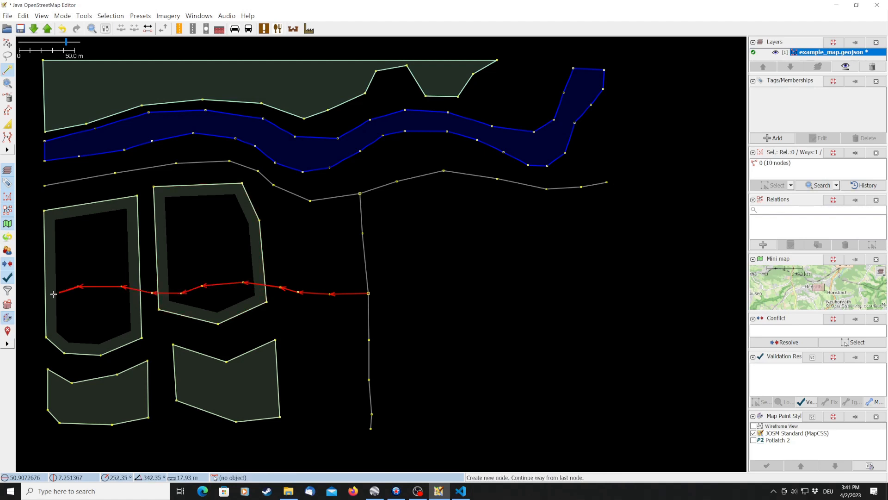
click(54, 294)
click(45, 295)
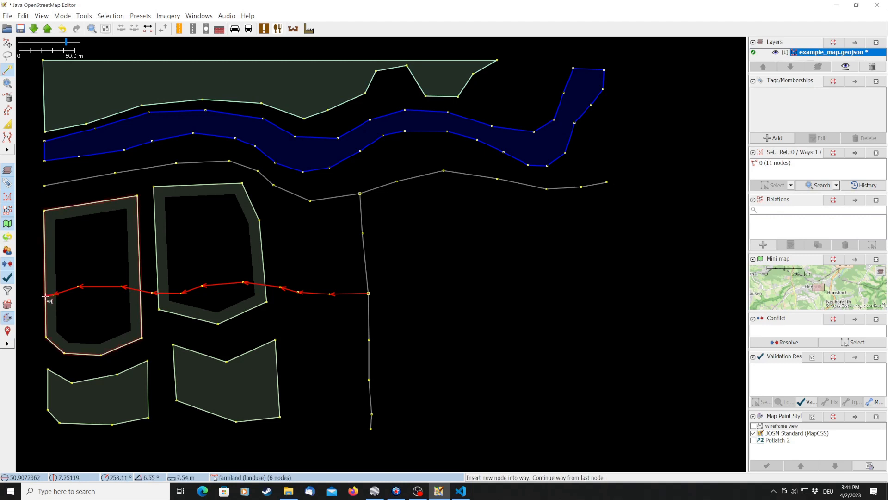
key(Escape)
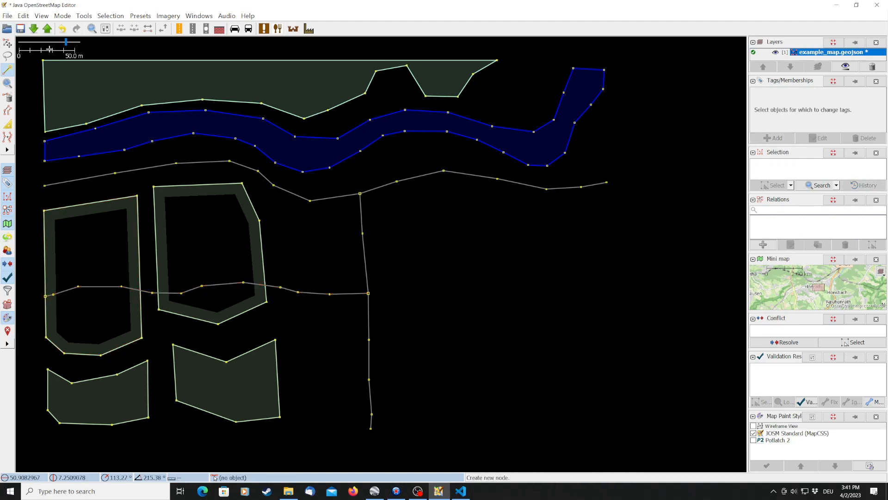
Step: Tag the long east-west way south of the river with highway=primary
key(s)
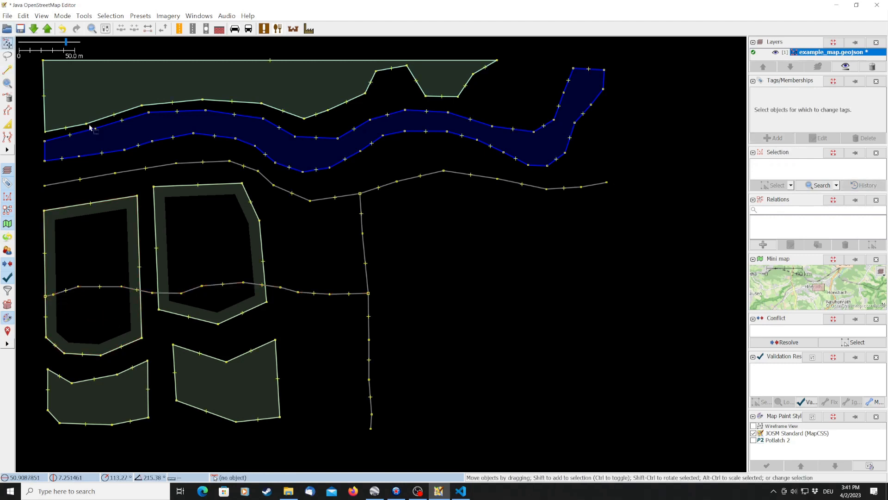
click(102, 177)
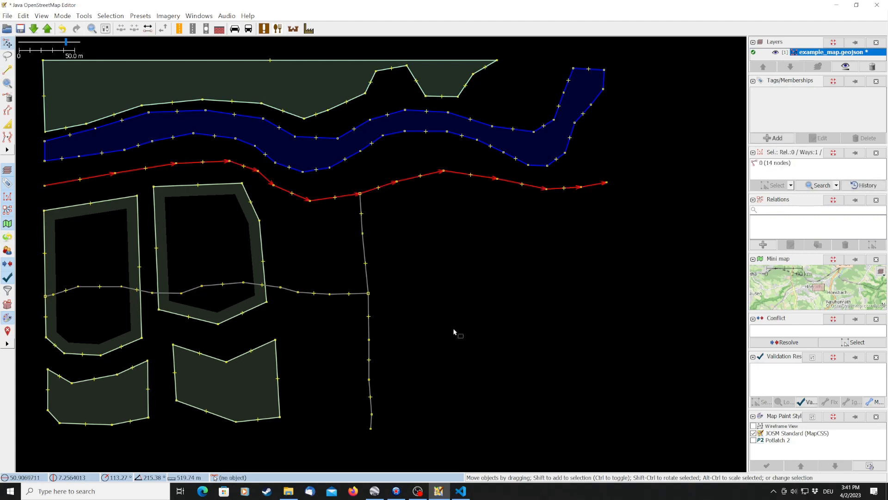
click(769, 139)
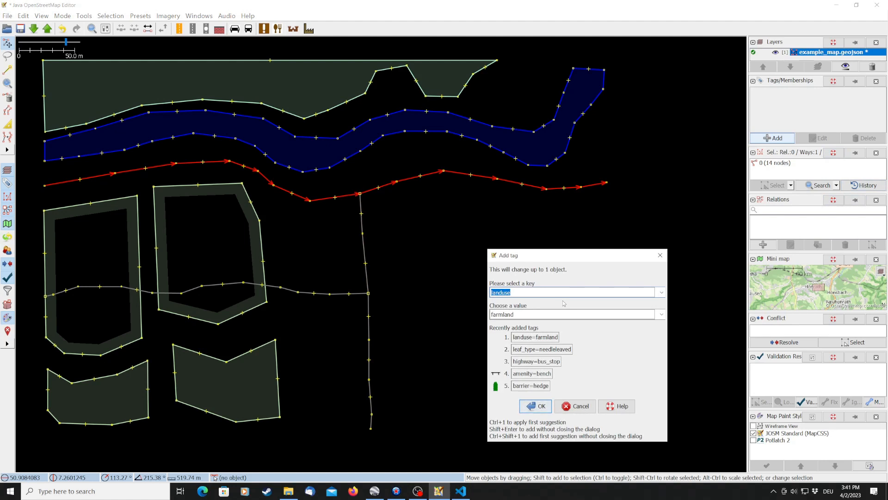
text(highway)
key(Tab)
text(prim)
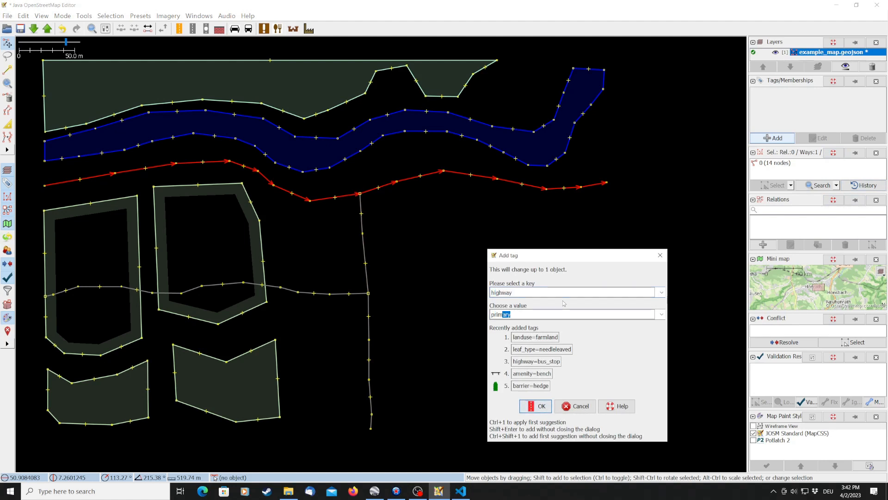
click(539, 407)
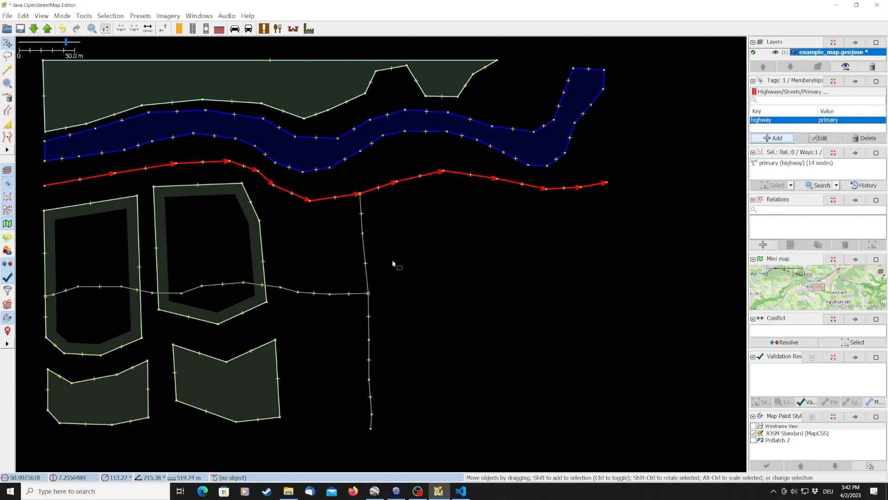
Step: Tag the north-south way branching off the primary road with highway=residential
click(366, 248)
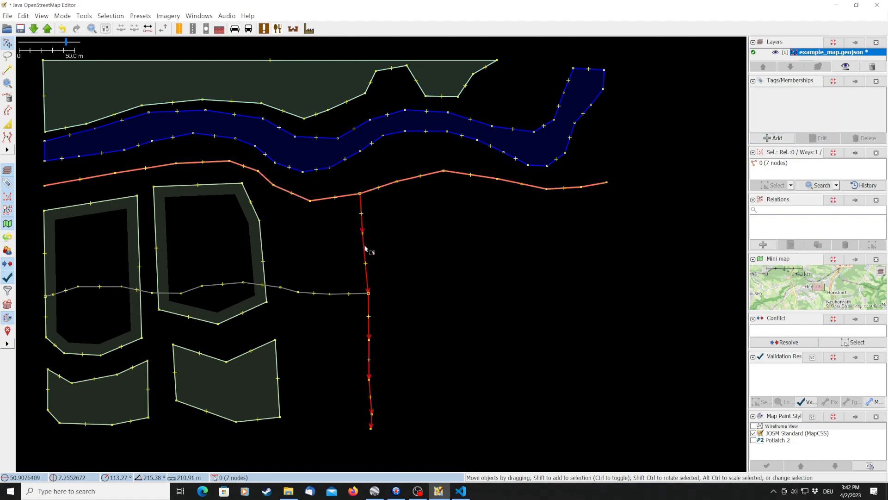
click(776, 139)
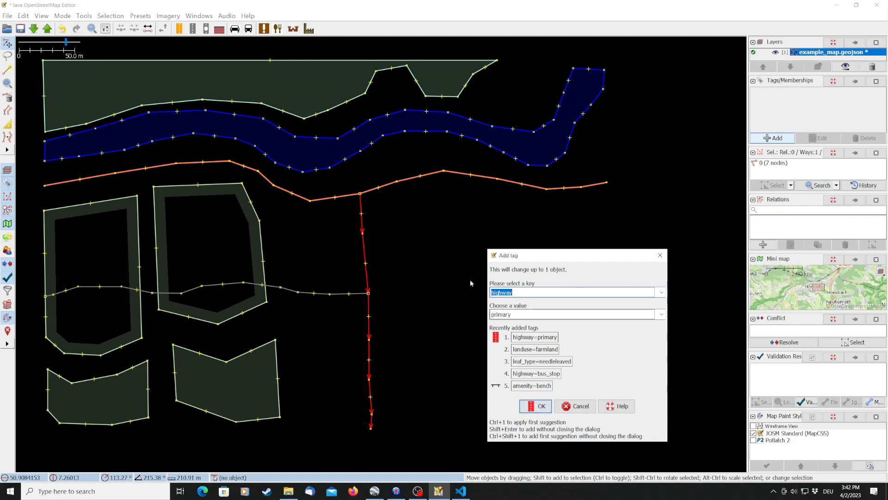
drag(519, 315, 378, 293)
key(Delete)
text(residential)
key(Return)
click(532, 406)
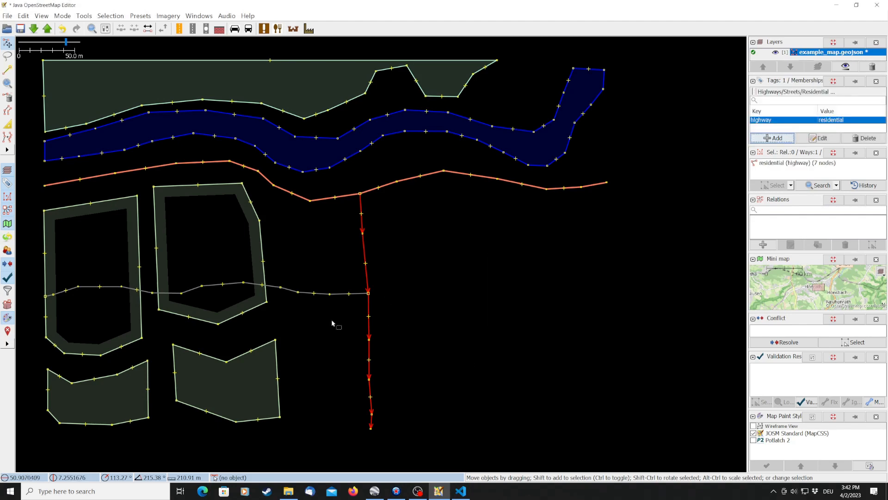
Step: Tag the way running west through the two upper farmland areas with highway=track and clear the selection
click(343, 299)
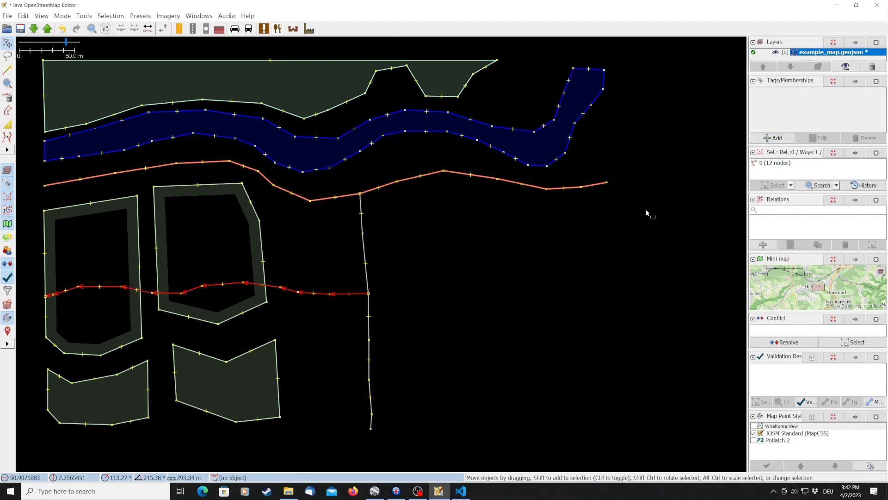
click(758, 141)
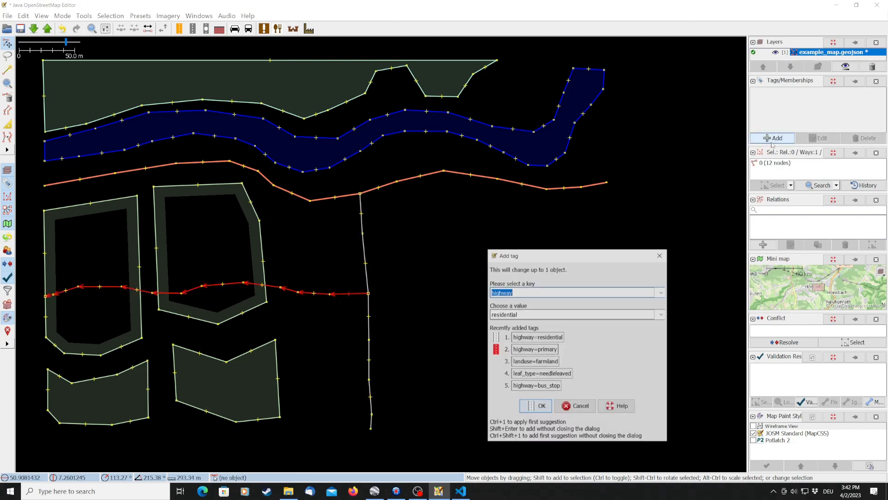
click(534, 314)
text(track)
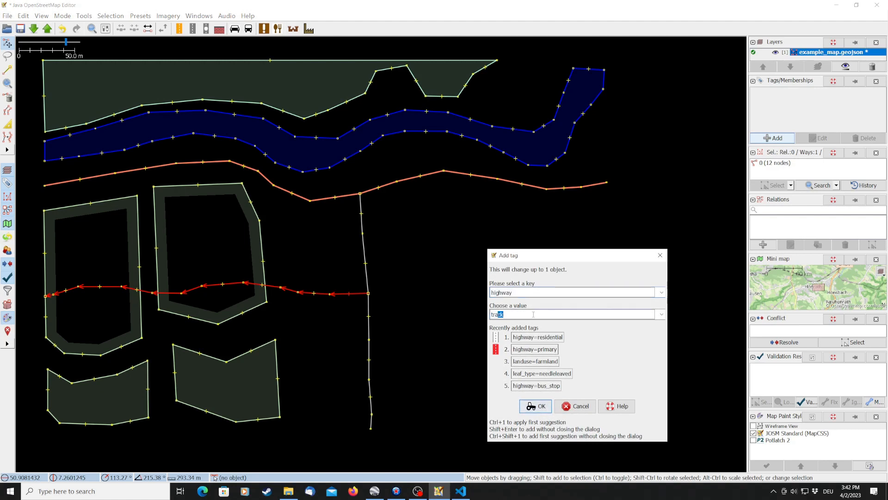
key(Return)
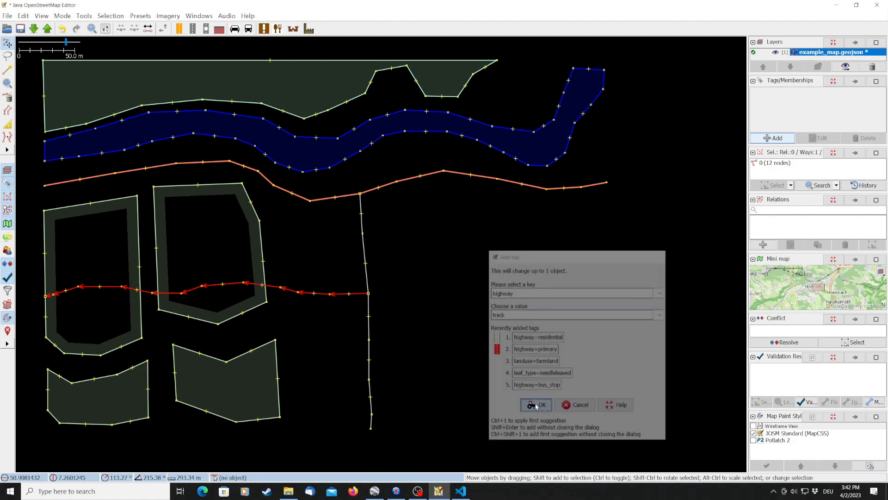
click(422, 295)
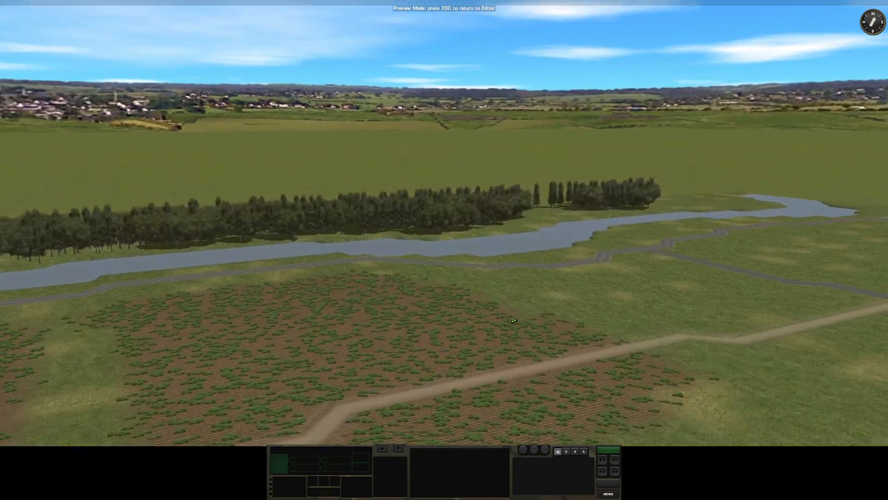
Step: In Combat Mission's 3D preview, examine the paved roads, their junctions, the riverside and the dirt track through the farmland
drag(517, 324, 443, 316)
key(d)
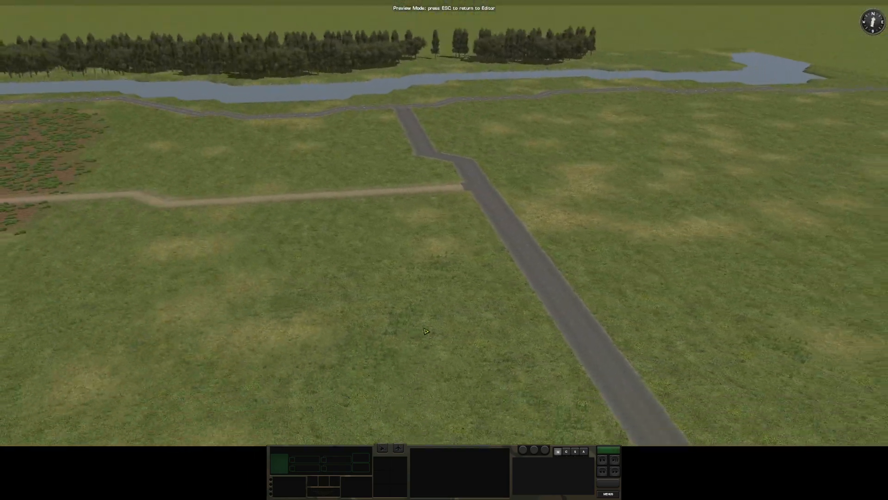
scroll(443, 316, up, 4)
scroll(443, 316, up, 6)
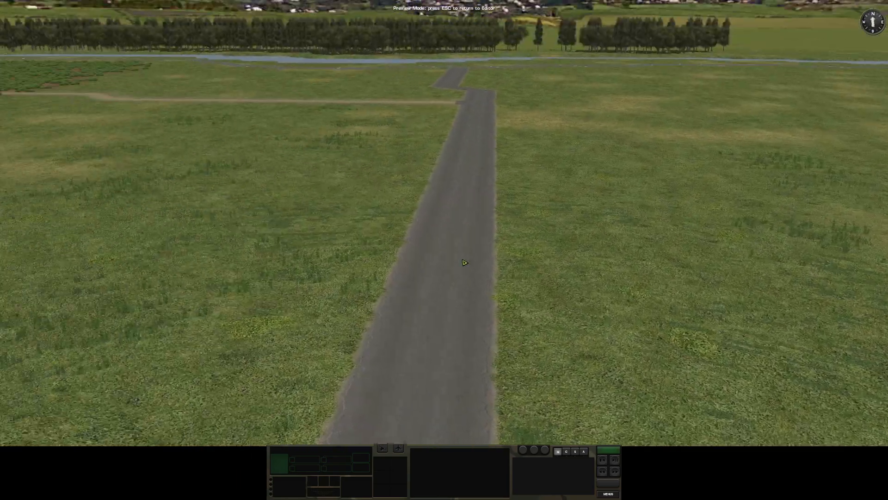
scroll(468, 262, down, 10)
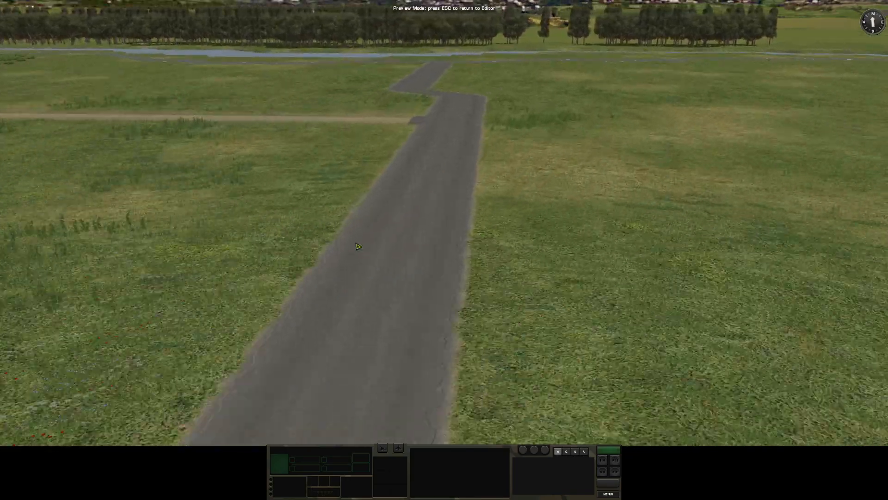
drag(468, 262, 205, 294)
key(w)
key(s)
key(w)
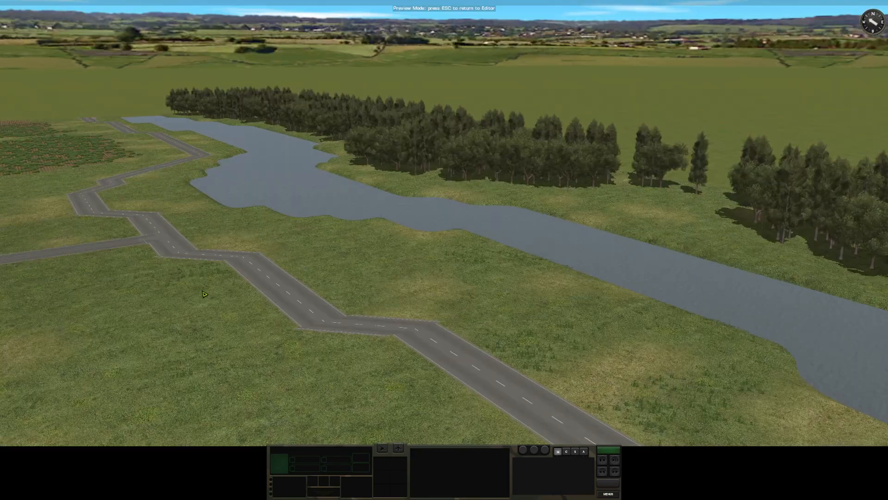
drag(276, 291, 397, 282)
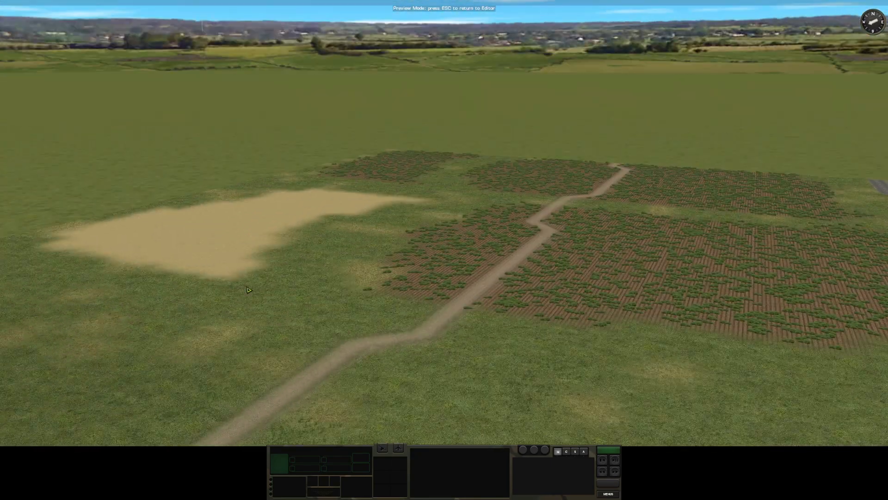
key(a)
drag(381, 289, 474, 292)
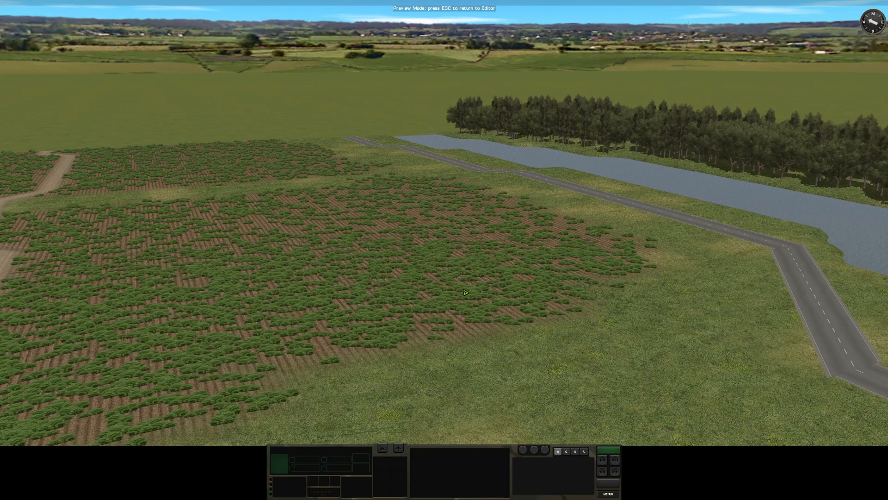
drag(466, 293, 372, 291)
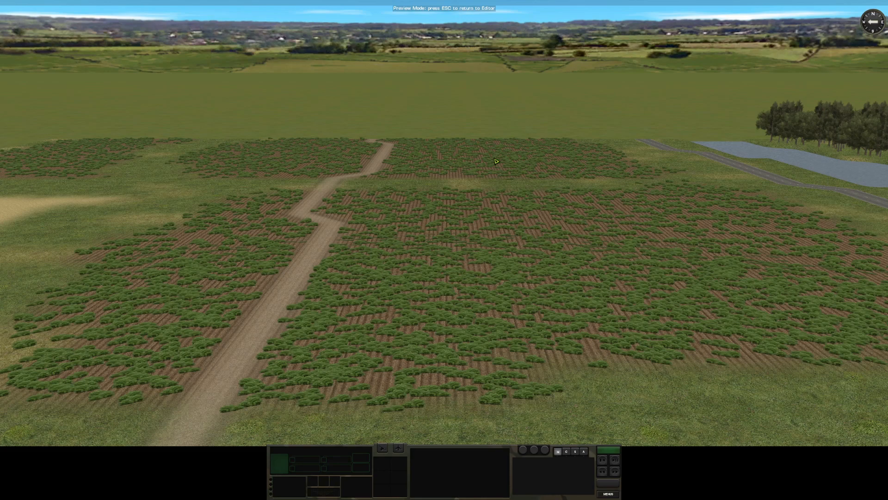
drag(522, 298, 317, 160)
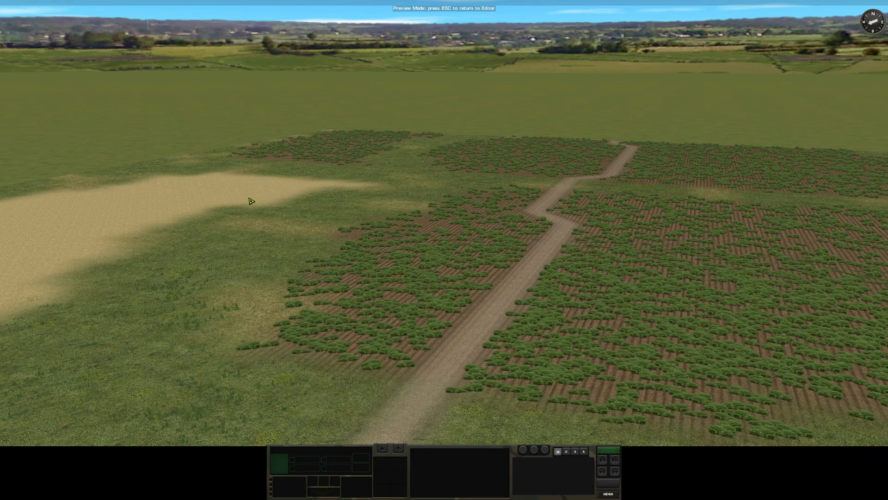
drag(209, 203, 155, 208)
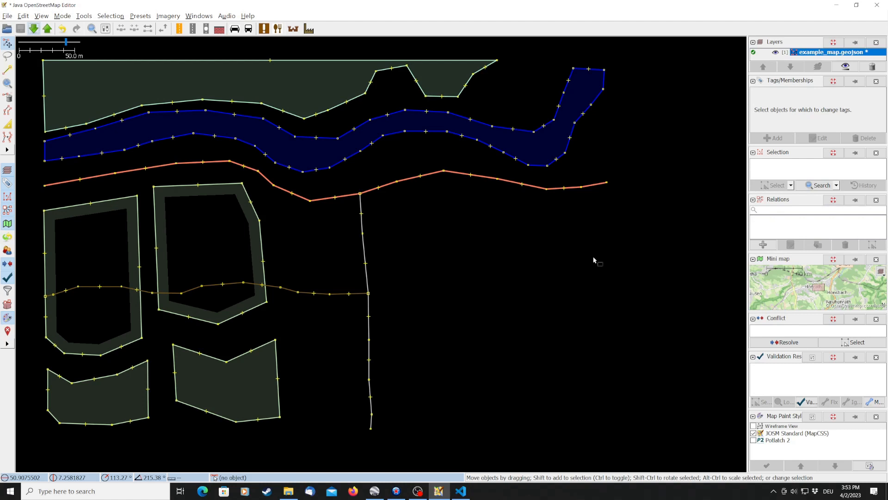
Step: In JOSM, draw a curving 13-node way eastward from the residential road's node just south of the track junction, dipping south before rising northeast
click(7, 70)
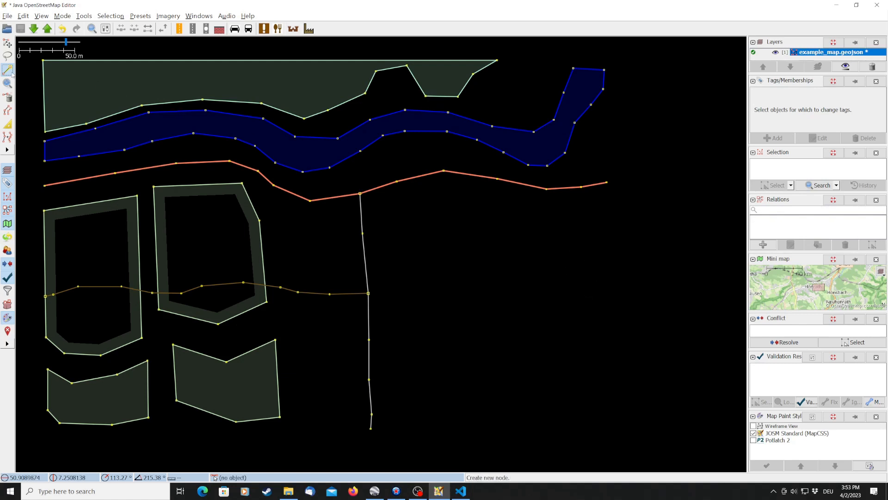
click(373, 343)
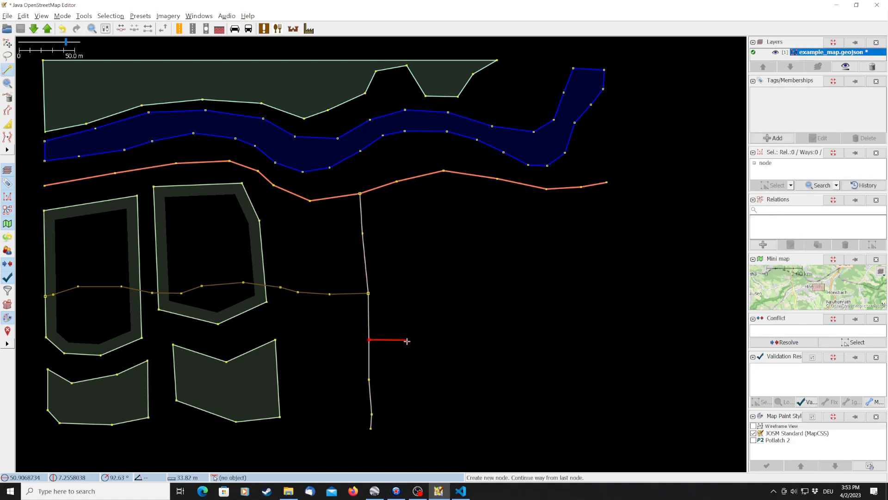
click(400, 343)
click(420, 349)
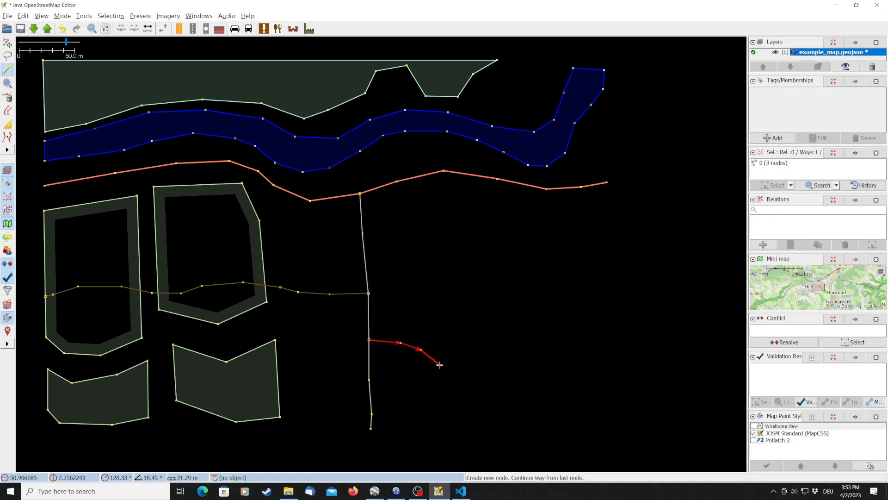
click(440, 365)
click(462, 366)
click(492, 350)
click(503, 328)
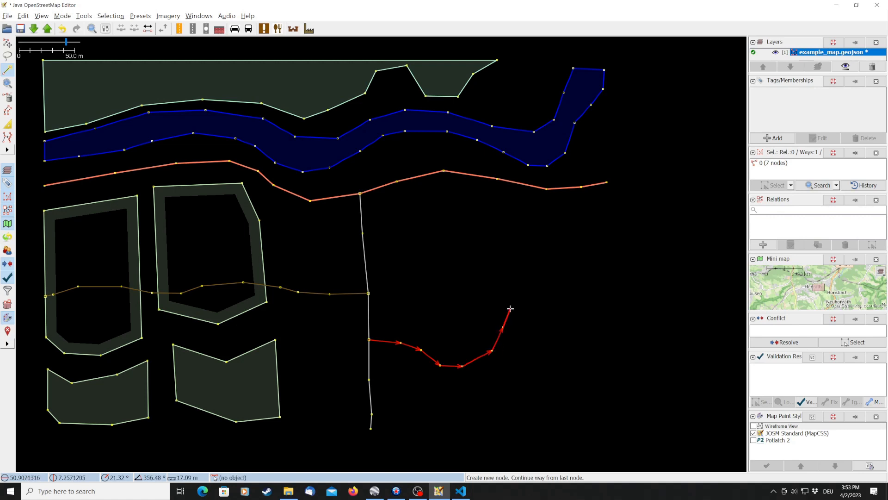
click(518, 304)
click(531, 294)
click(547, 285)
click(573, 278)
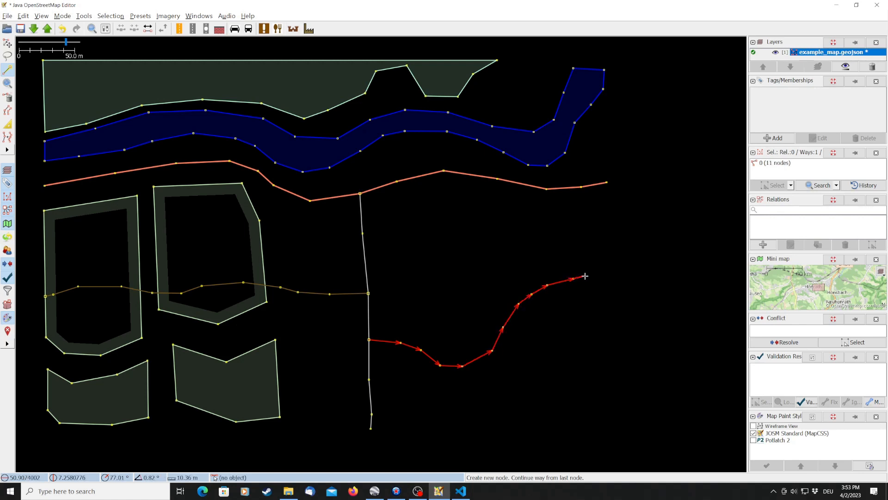
click(589, 275)
click(598, 276)
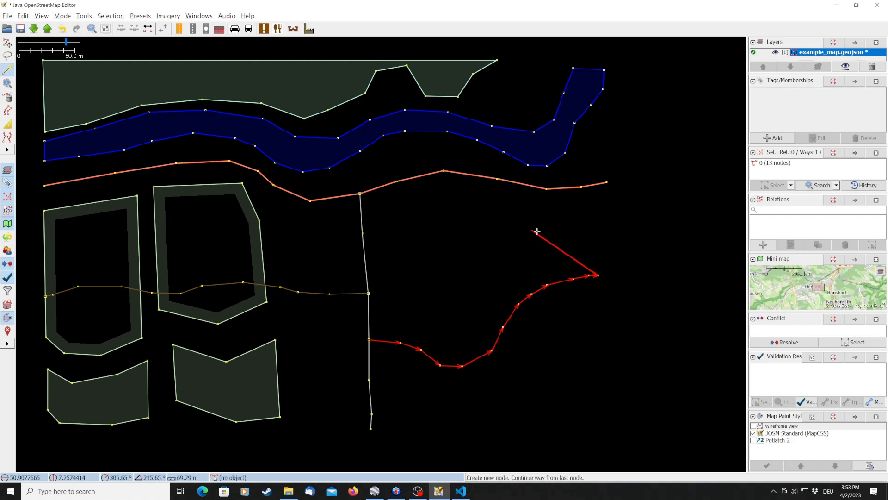
key(Escape)
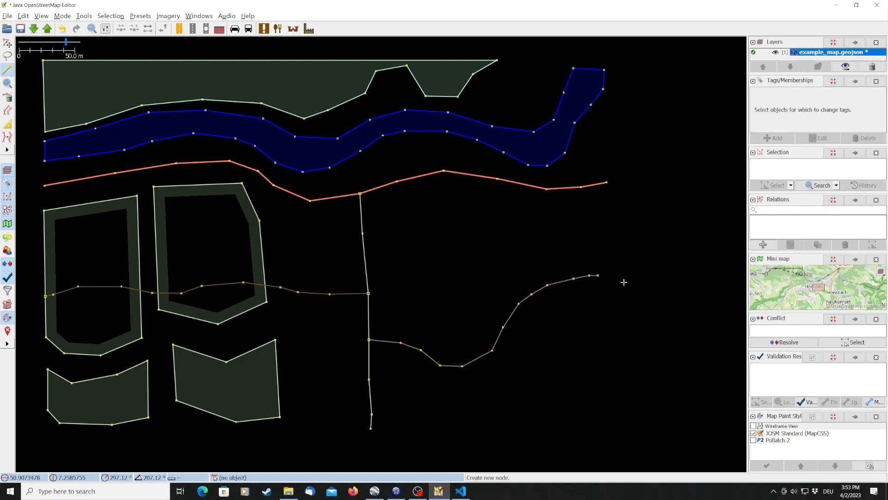
Step: Delete the last two nodes at the eastern end of the new curving way
key(s)
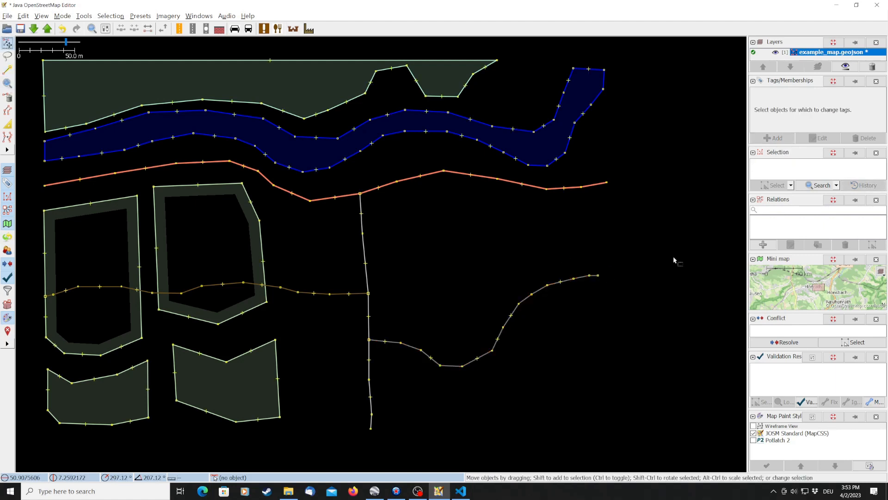
click(598, 275)
key(Delete)
click(590, 275)
key(Delete)
Step: Draw a four-node branch northwest from the curving way's third-last node
click(8, 69)
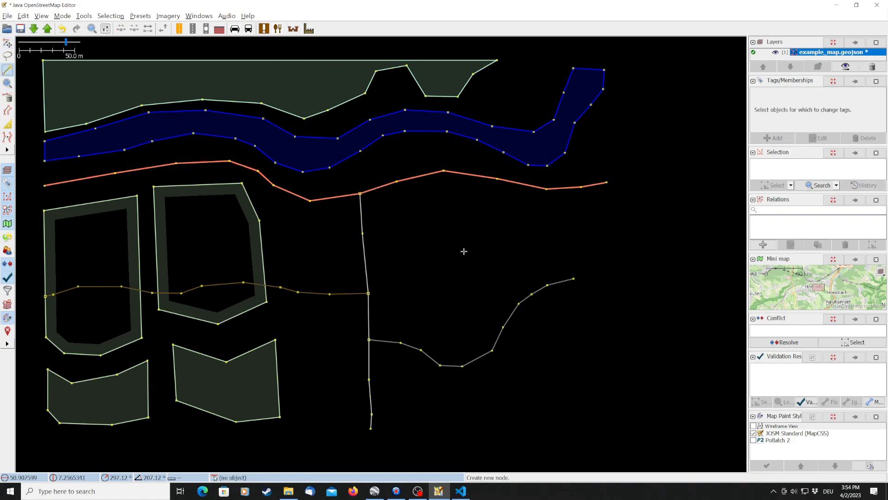
click(531, 295)
click(508, 269)
click(501, 254)
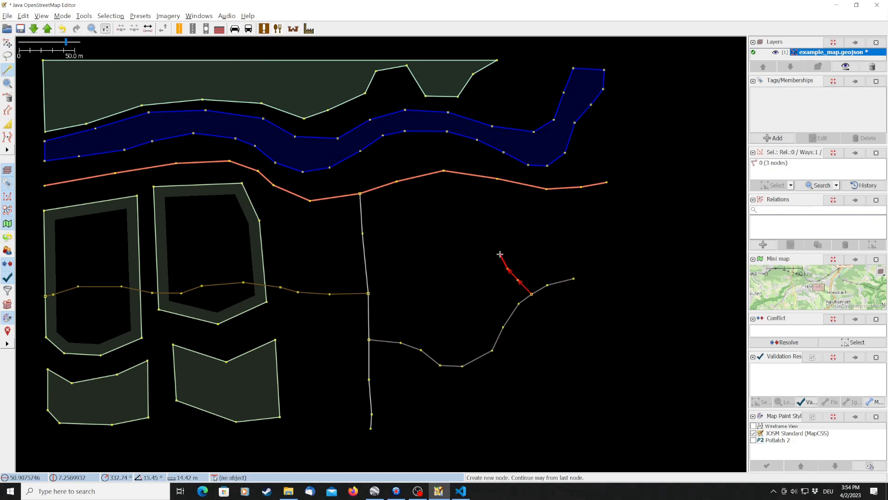
click(519, 278)
key(Escape)
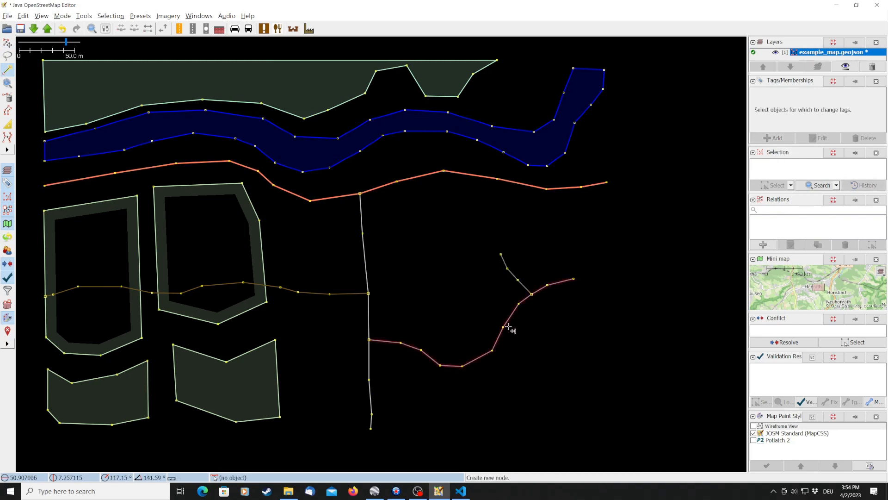
Step: Draw a four-node branch southeast and then south from the curving way's node midway up its northeast climb
click(503, 327)
click(523, 343)
click(530, 367)
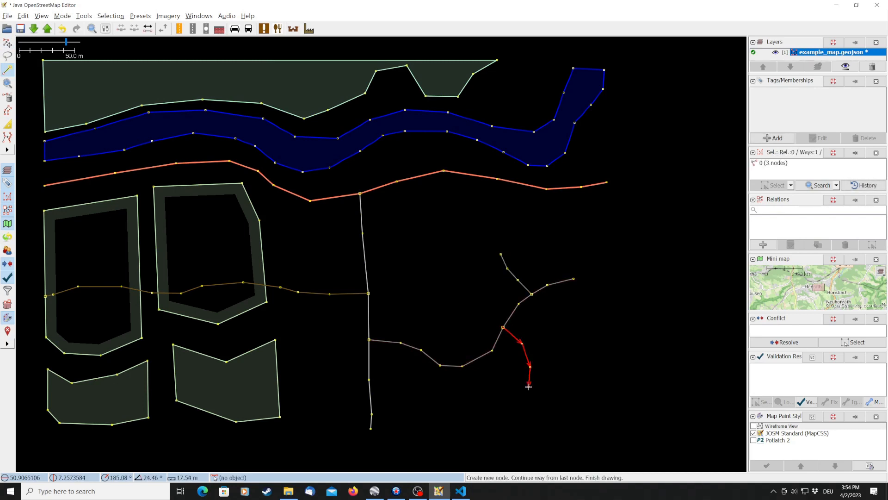
click(528, 386)
key(Escape)
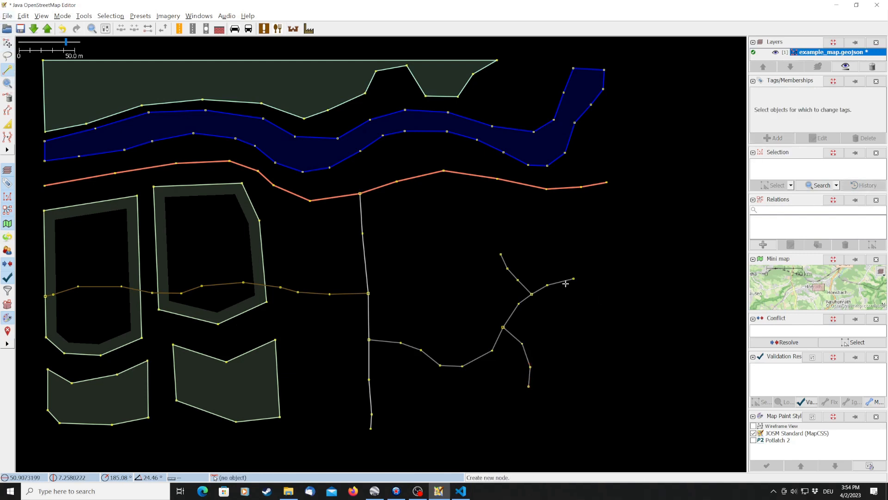
Step: Extend the northwest branch across its junction with the curving way, adding four nodes to the southeast and south
click(532, 294)
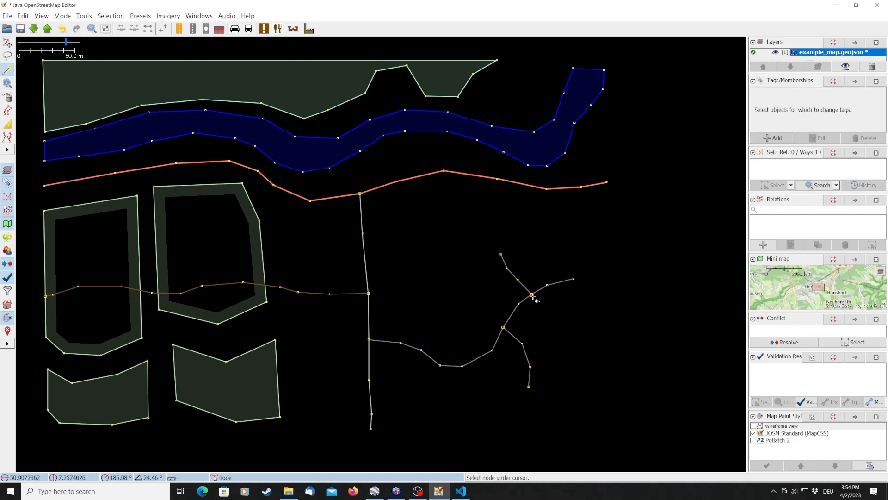
click(560, 314)
click(567, 335)
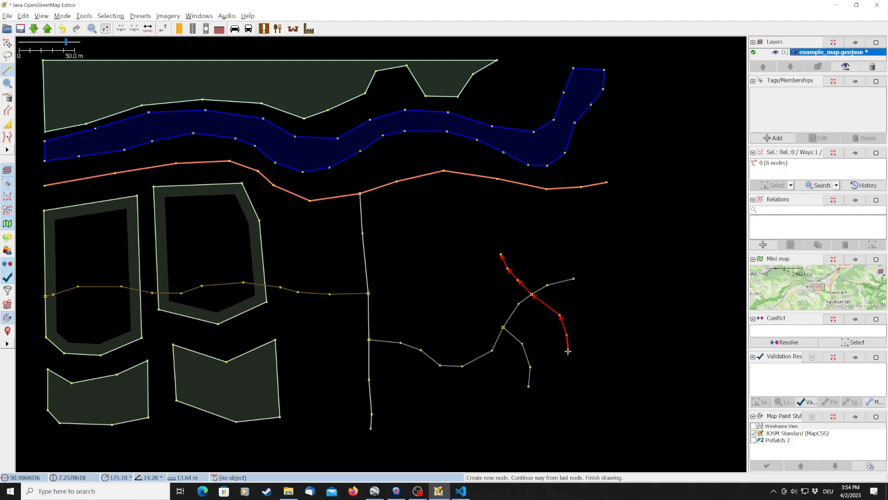
click(568, 349)
click(568, 362)
key(Escape)
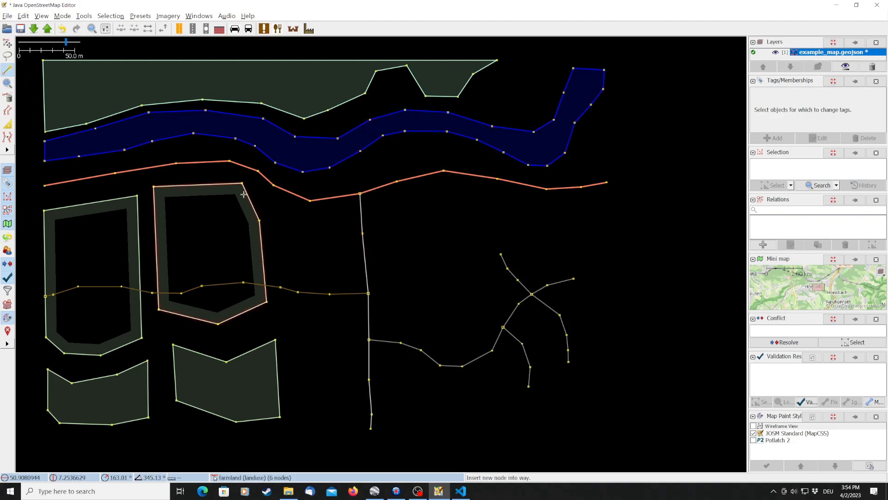
Step: Draw a three-node spur about 20 m long heading west from the north-south road's first node below the primary road
click(362, 233)
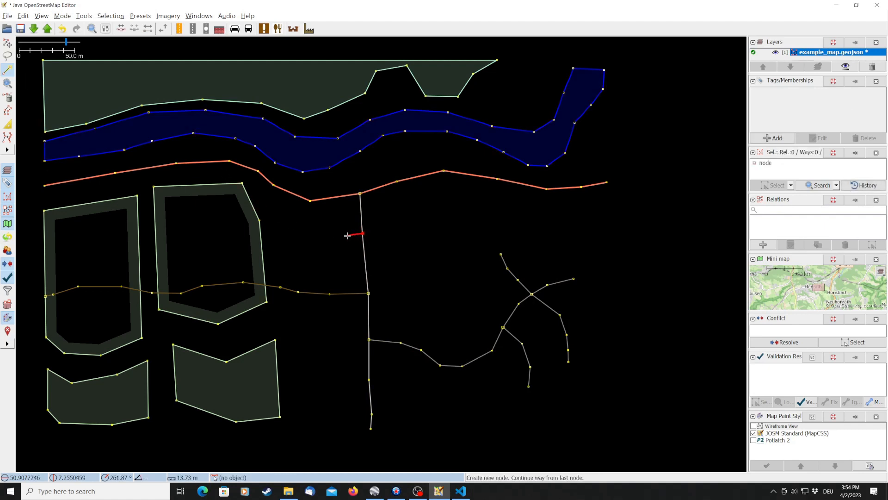
click(348, 235)
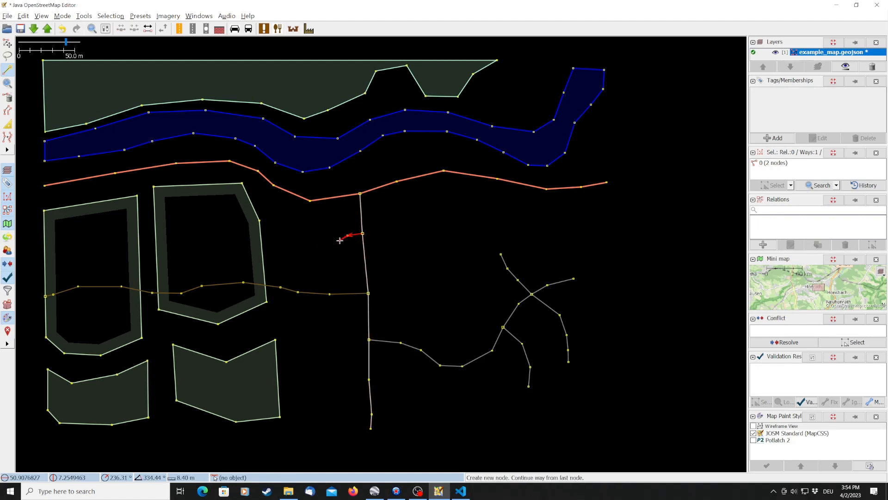
click(341, 237)
key(Escape)
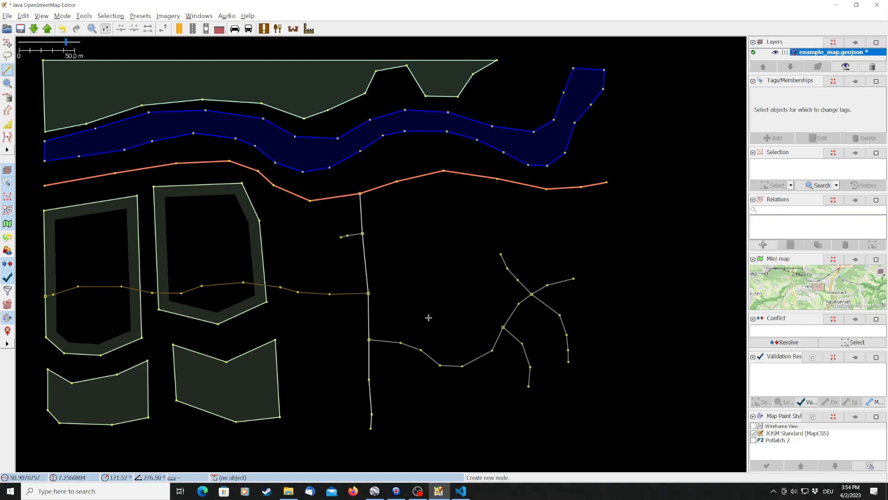
Step: Start an enclosure way just north of the curving road's western part, tracing nine nodes north, east along the top and down the east side
click(410, 332)
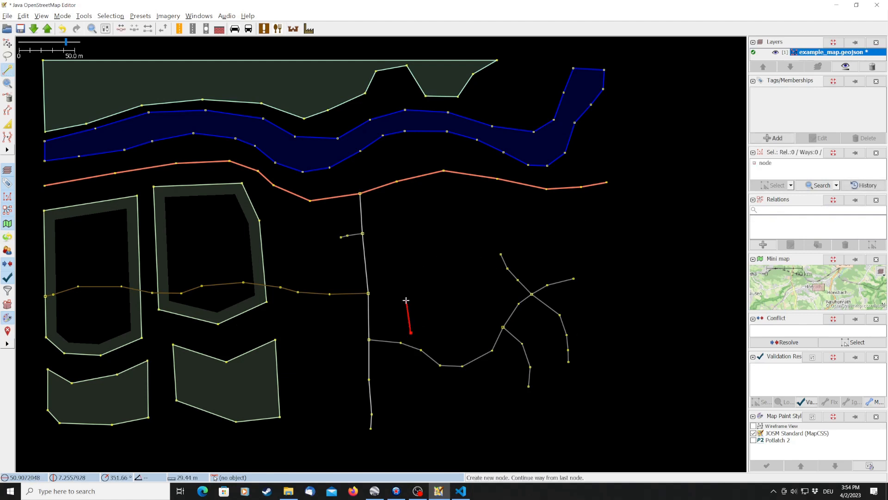
click(406, 300)
click(416, 257)
click(442, 233)
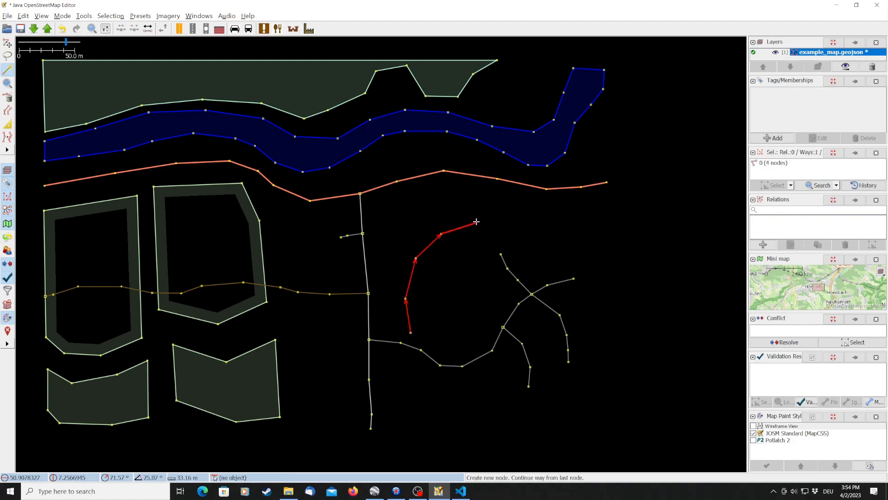
click(459, 219)
click(492, 210)
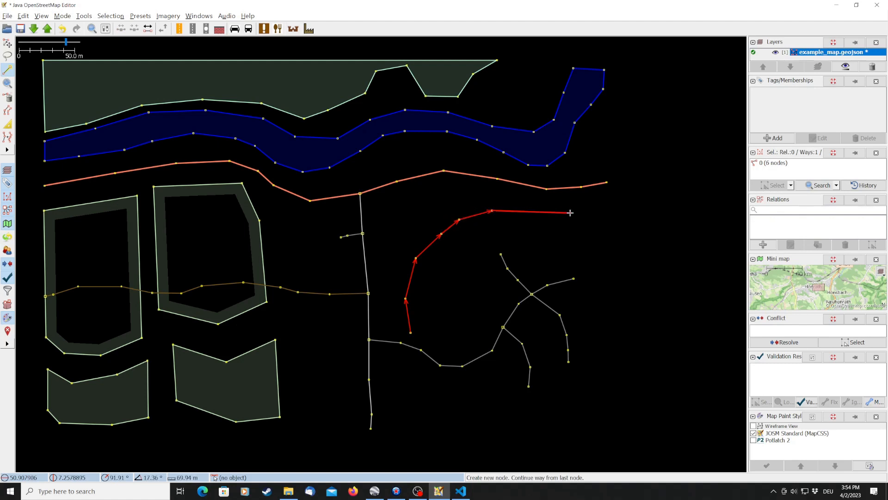
click(579, 210)
click(601, 212)
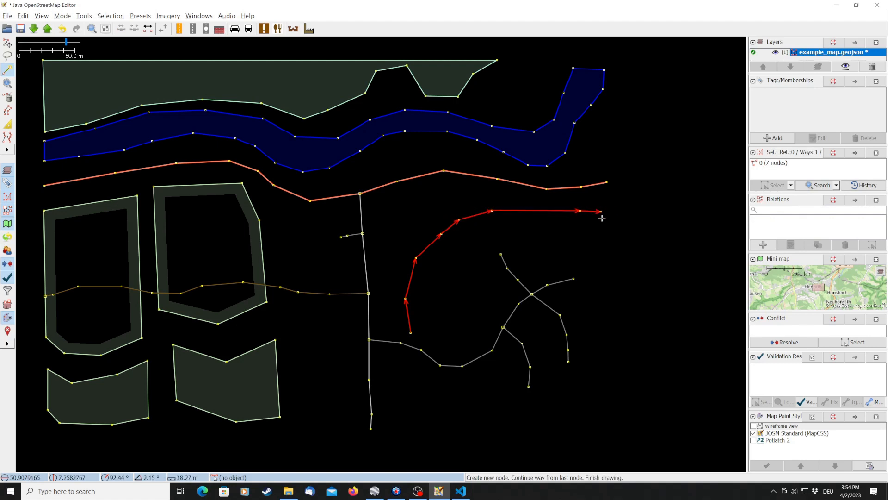
click(606, 412)
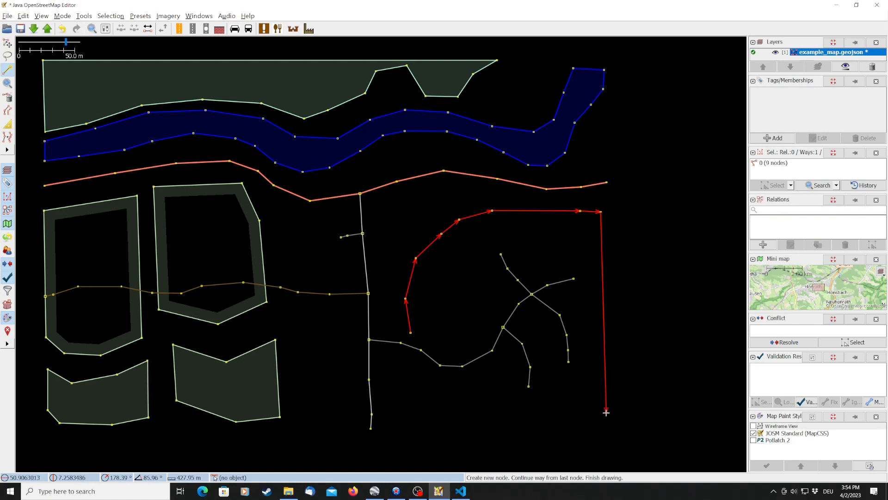
Step: Continue the enclosure west and back north with seven nodes, ending just south of the curving road to leave a gap for it
click(547, 412)
click(496, 418)
click(466, 419)
click(445, 406)
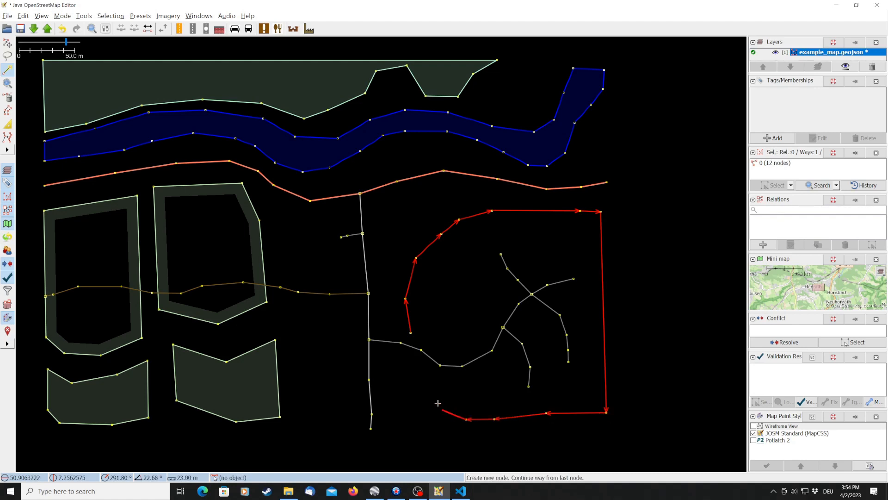
click(418, 394)
click(410, 370)
click(411, 353)
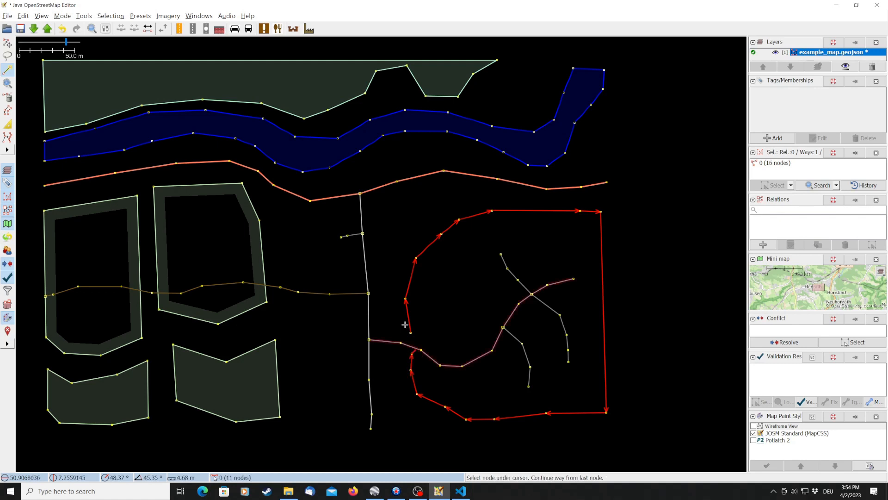
key(Escape)
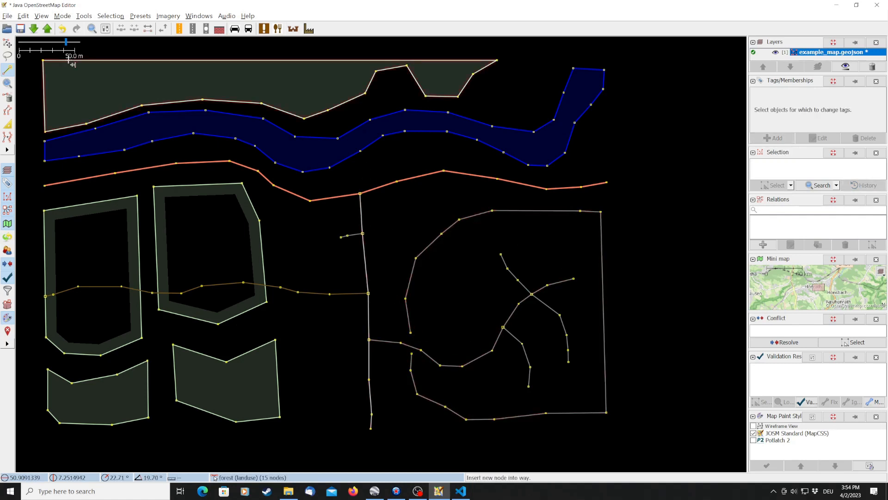
Step: Tag the short spur west of the north-south road as highway=track
key(s)
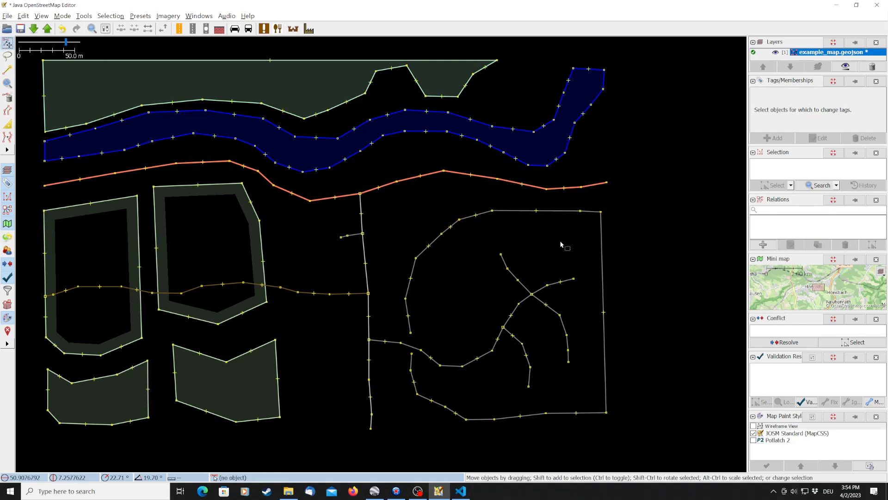
click(521, 211)
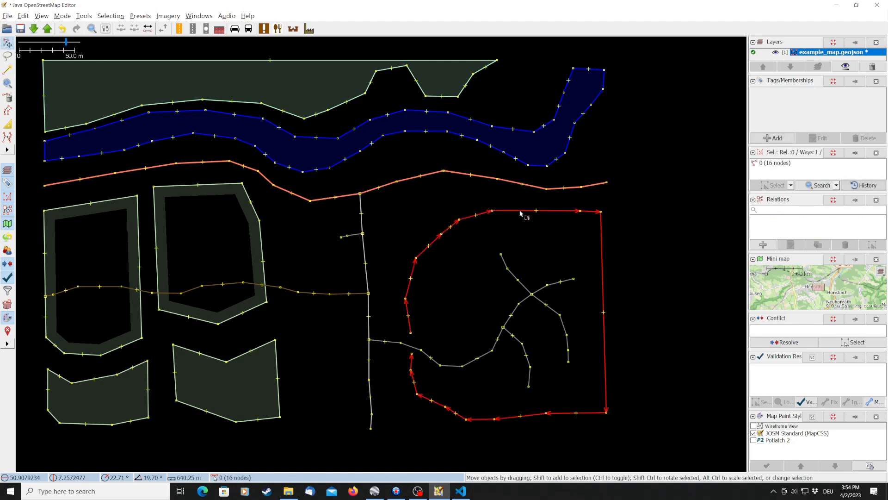
click(352, 235)
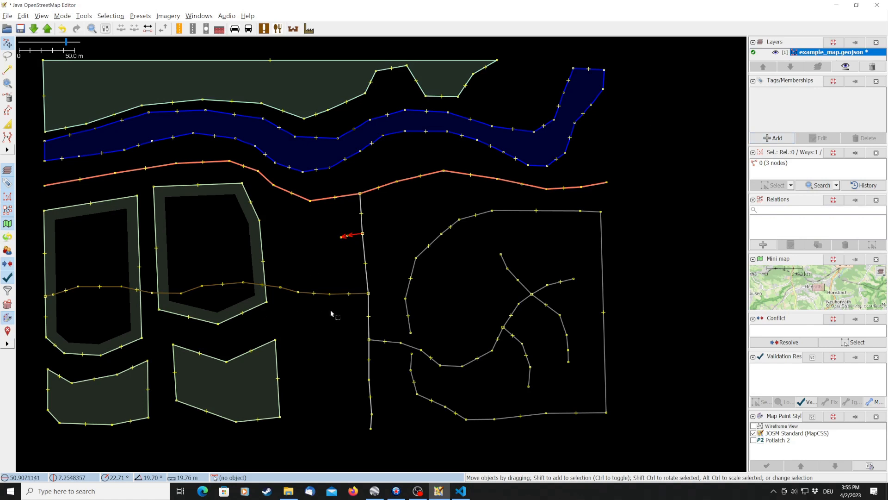
click(788, 138)
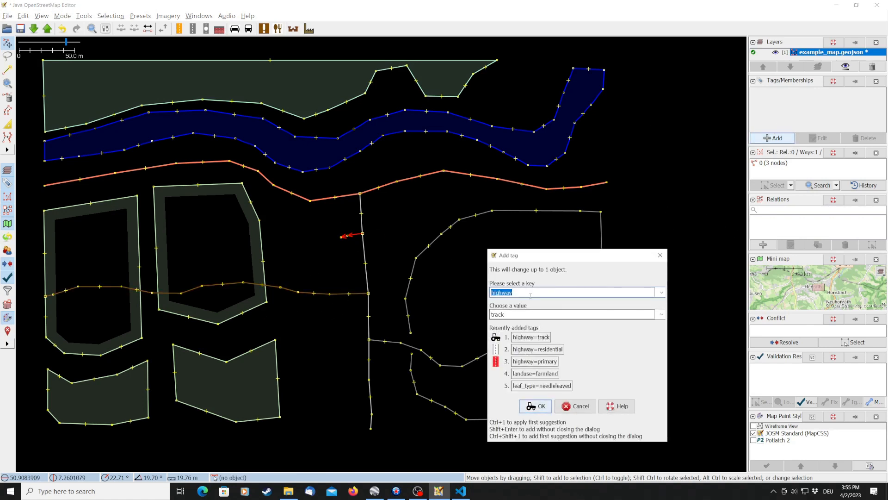
click(536, 408)
Step: Tag the curving road and its two branch ways inside the enclosure as highway=residential
click(393, 344)
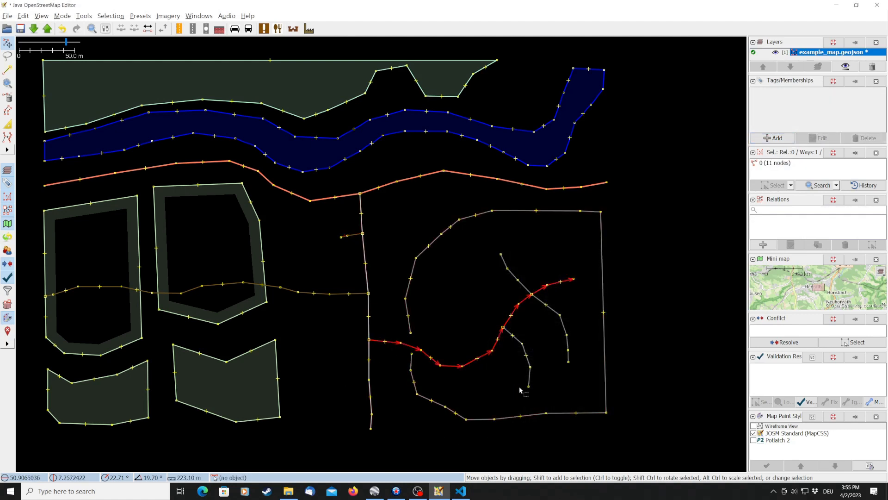
shift+click(531, 367)
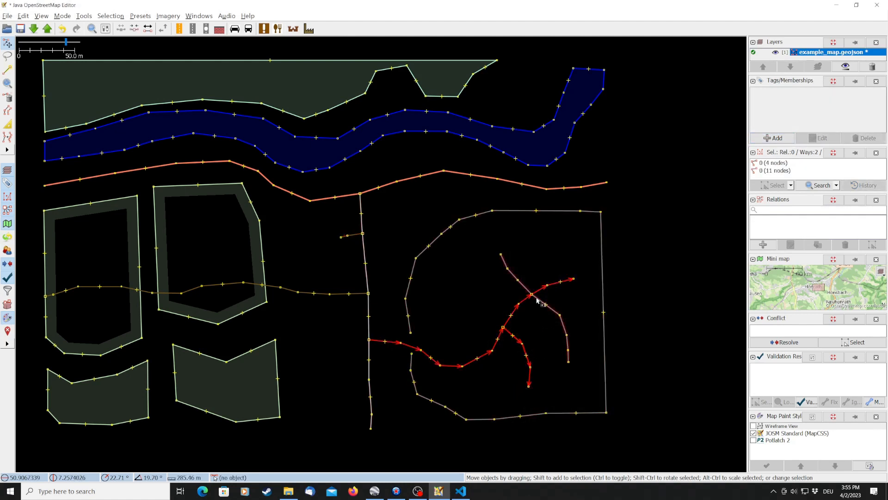
shift+click(563, 319)
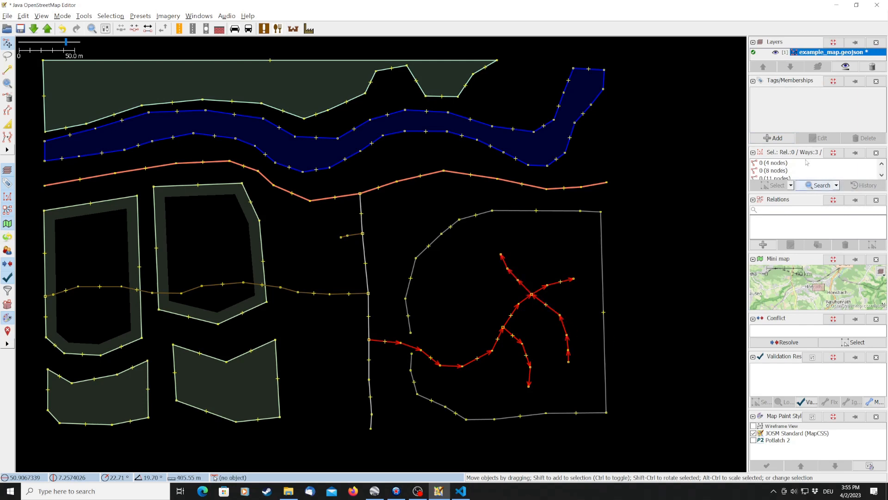
click(774, 138)
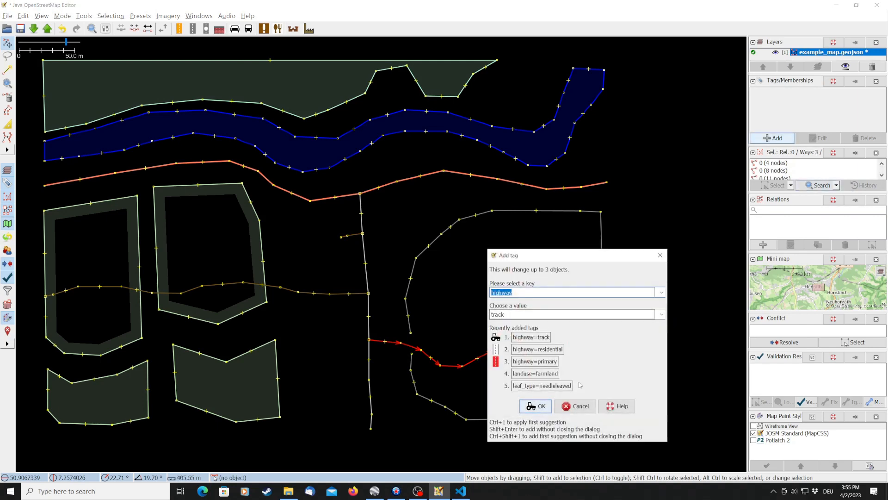
click(554, 349)
click(539, 407)
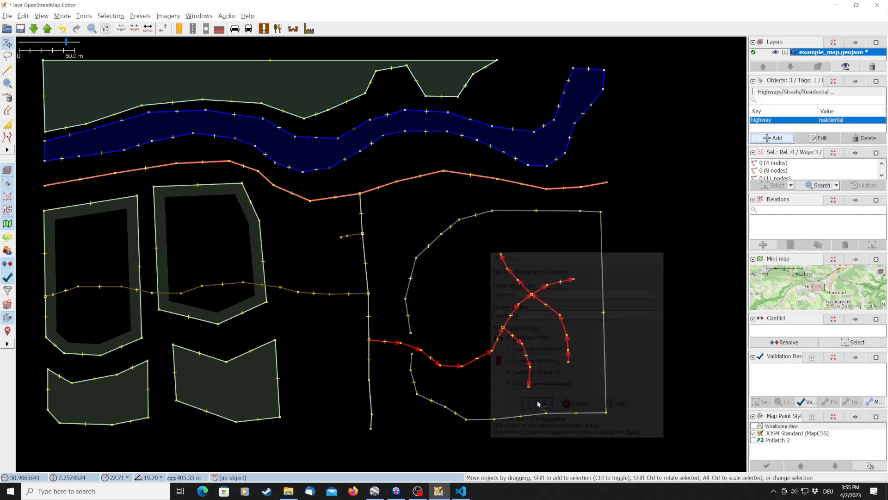
Step: Tag the enclosure way around the branching roads as barrier=wall
click(604, 259)
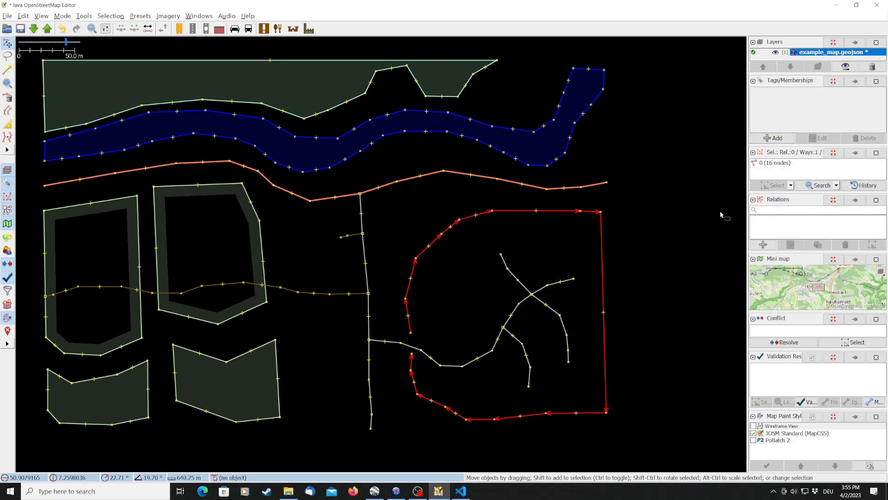
click(774, 138)
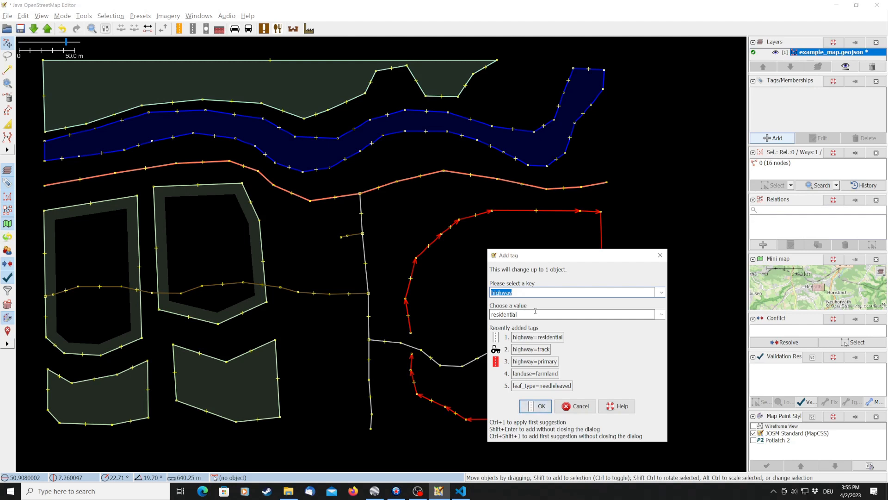
text(barrier)
click(536, 311)
double_click(527, 313)
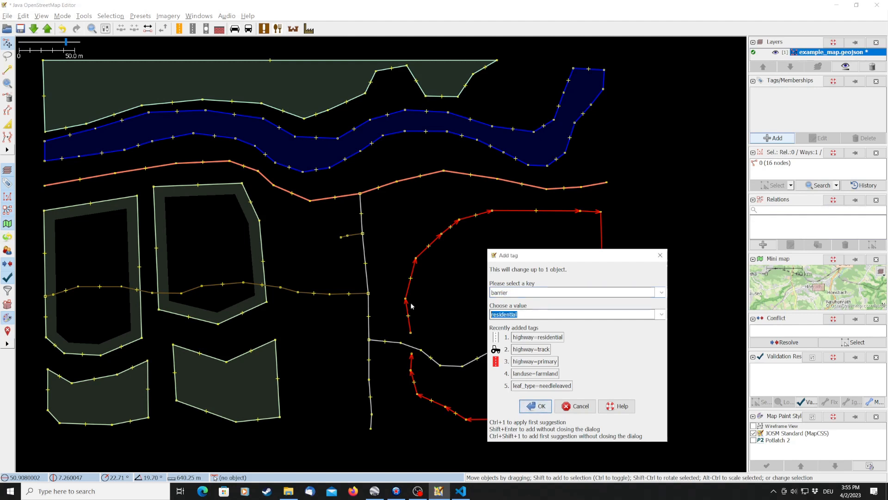
text(wall)
click(533, 407)
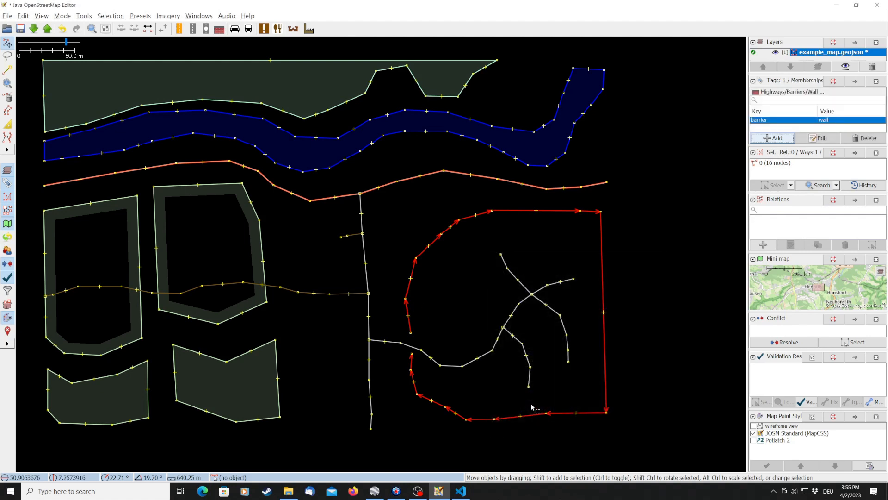
click(657, 340)
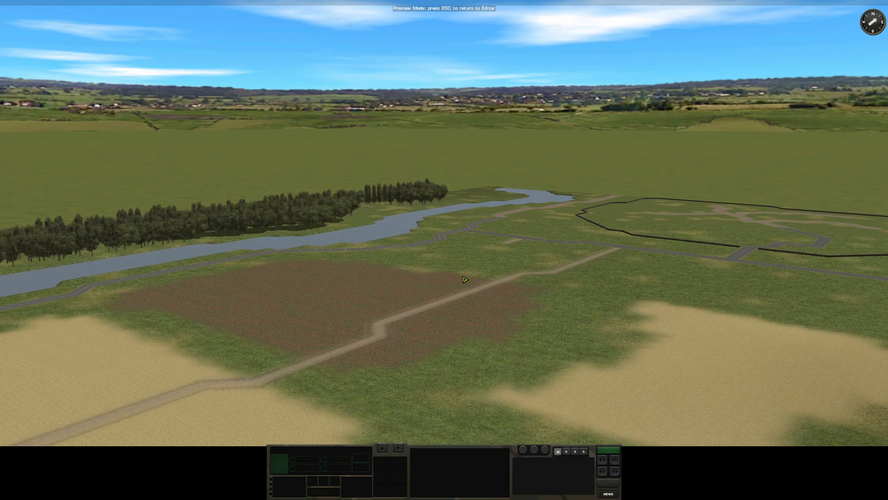
Step: In Combat Mission's 3D preview, examine the walled enclosure, its entrance gap and the residential roads inside
drag(471, 289, 557, 292)
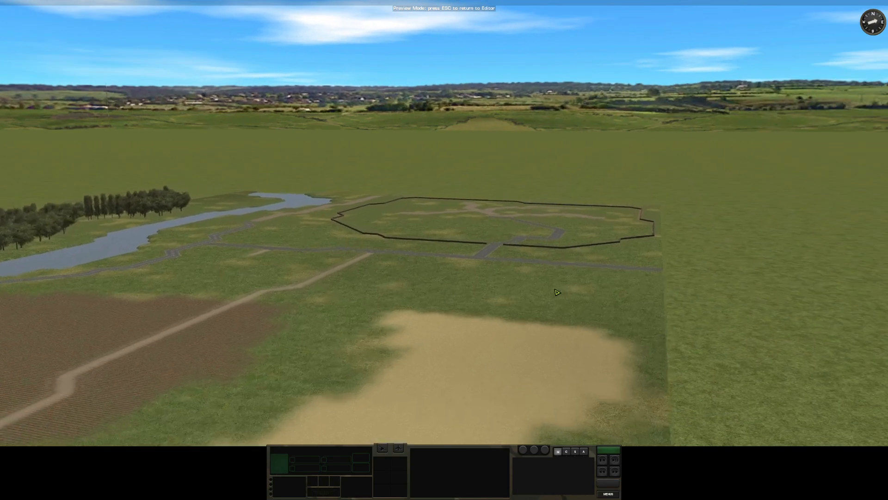
key(w)
scroll(558, 292, up, 2)
scroll(475, 295, up, 2)
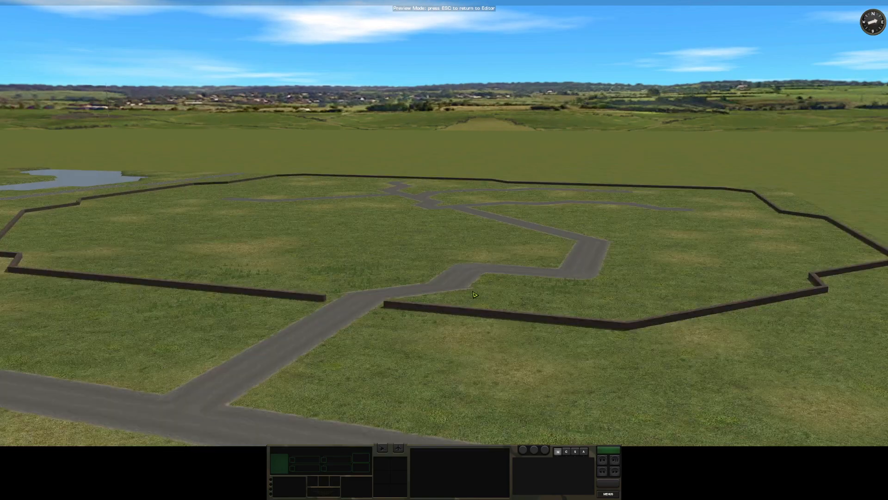
key(w)
scroll(475, 295, up, 3)
drag(468, 296, 231, 281)
scroll(324, 280, up, 1)
key(d)
drag(453, 280, 484, 326)
scroll(462, 280, down, 6)
key(s)
scroll(419, 319, down, 3)
key(w)
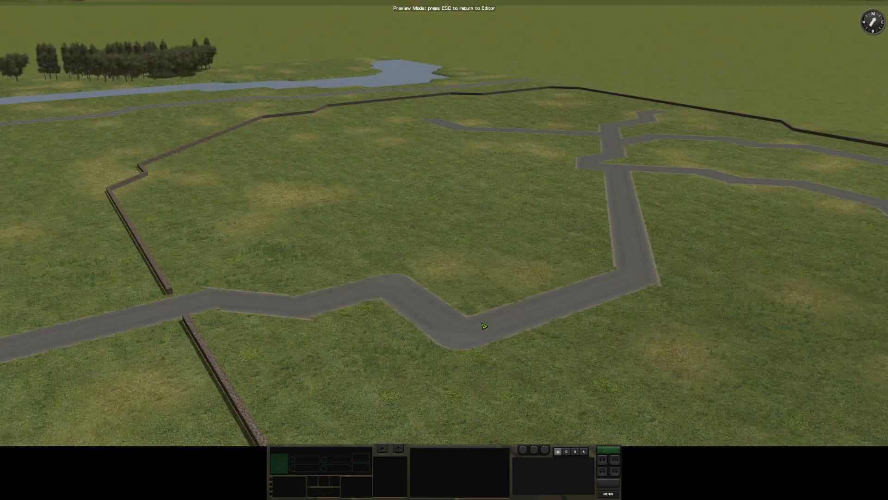
Step: Examine the wall's northern and northeastern stretch beside the main road and river in the 3D preview
key(w)
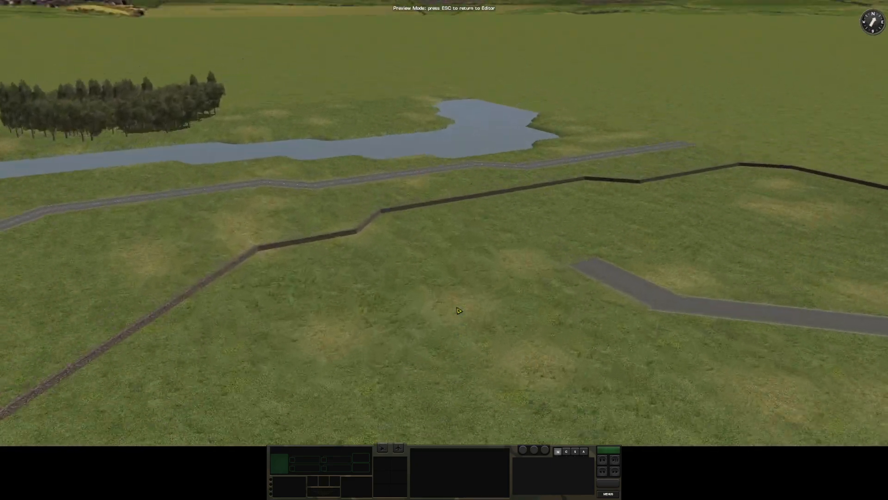
drag(464, 311, 360, 320)
key(w)
key(s)
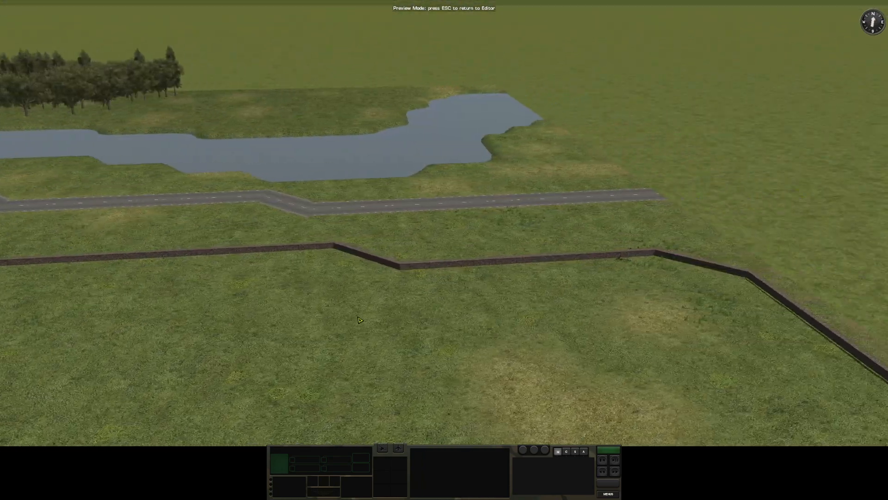
key(d)
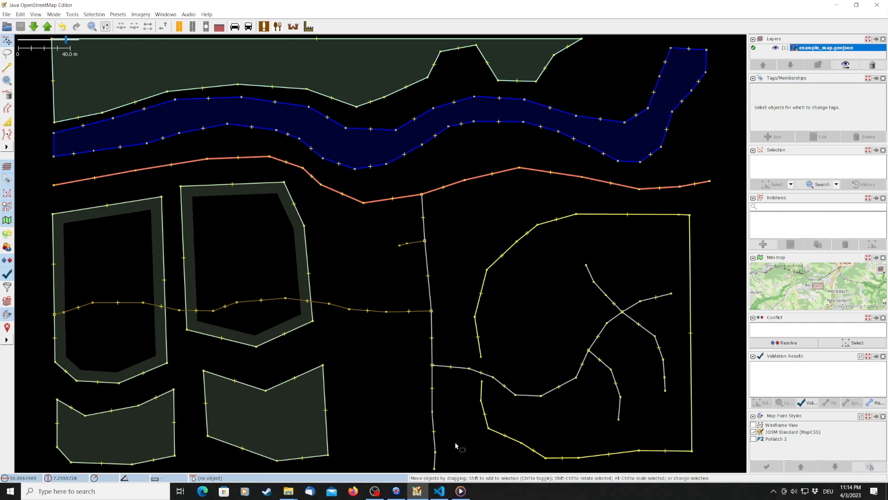
Step: Draw a winding way about 255 m long from the map's southern edge, along the north-south residential road, to the river's south bank node
click(7, 67)
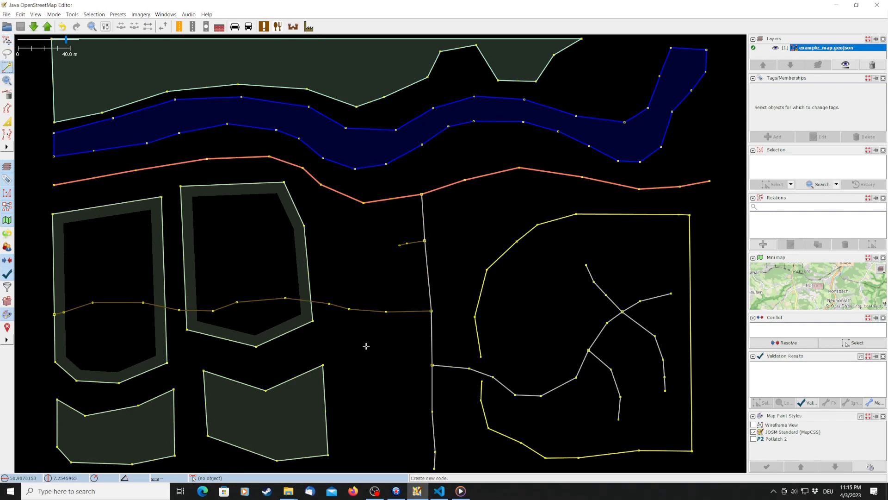
click(465, 455)
click(458, 429)
click(421, 416)
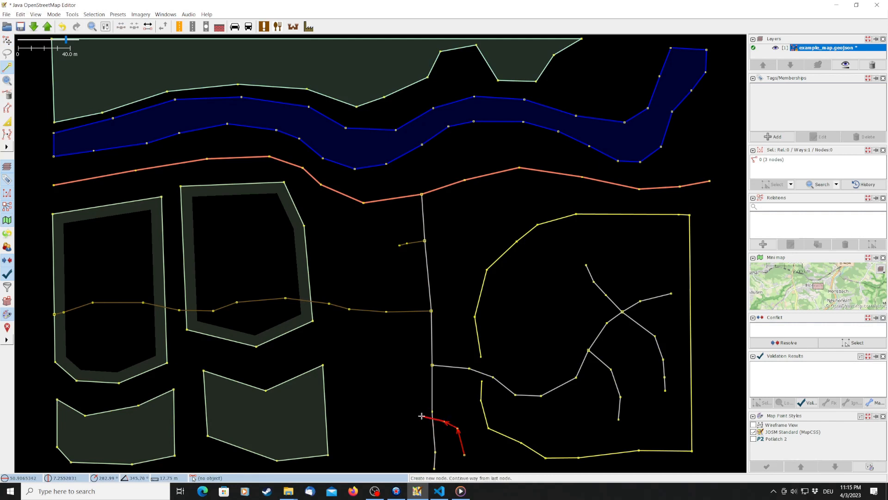
click(405, 394)
click(402, 368)
click(412, 344)
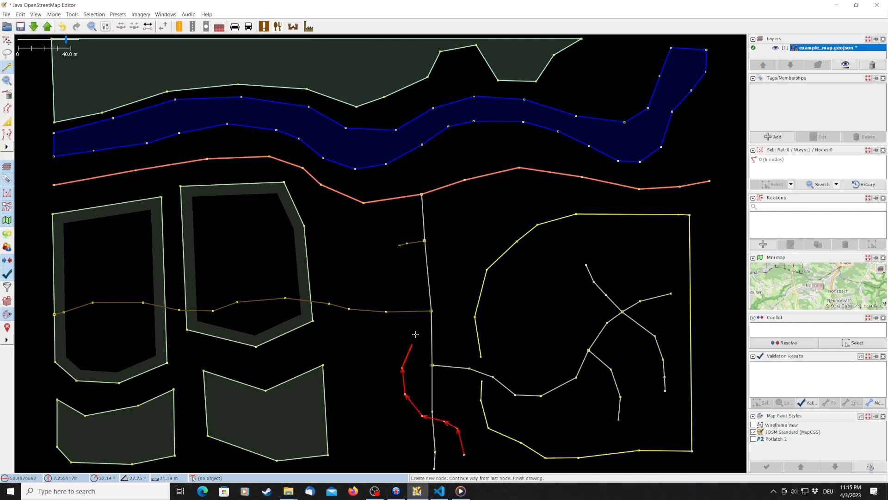
click(412, 341)
click(419, 320)
click(416, 293)
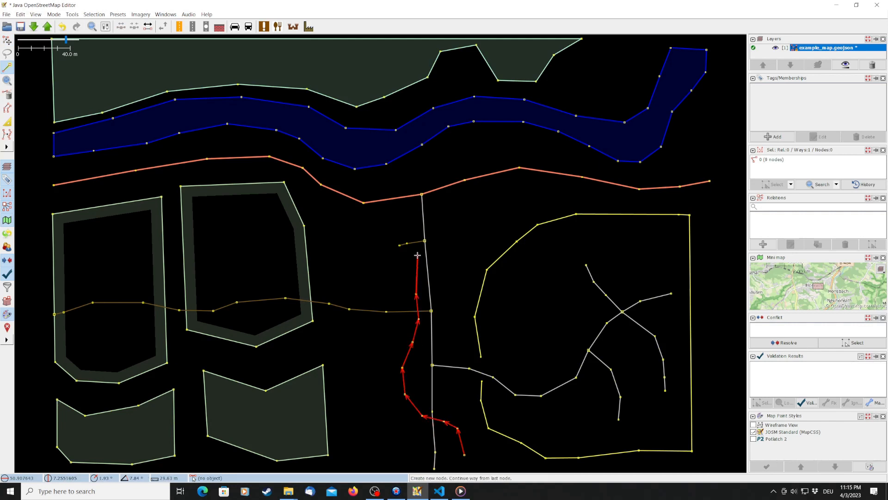
click(417, 255)
click(416, 231)
click(409, 207)
click(403, 198)
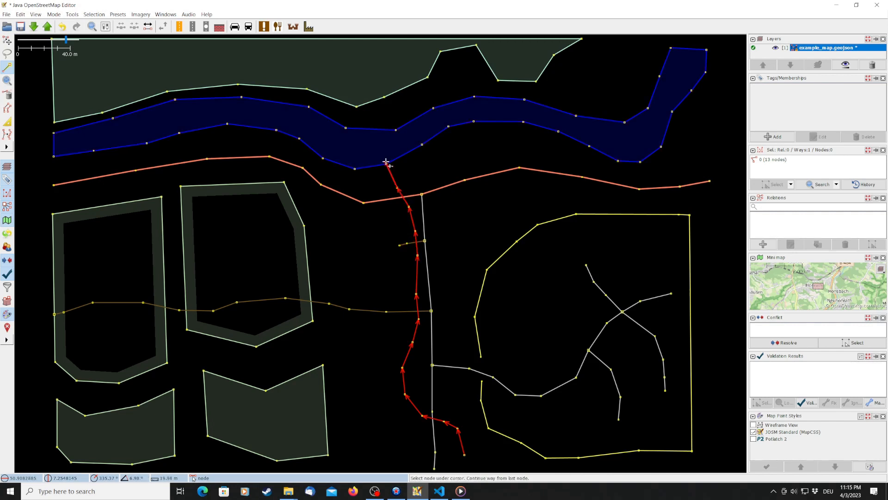
click(387, 163)
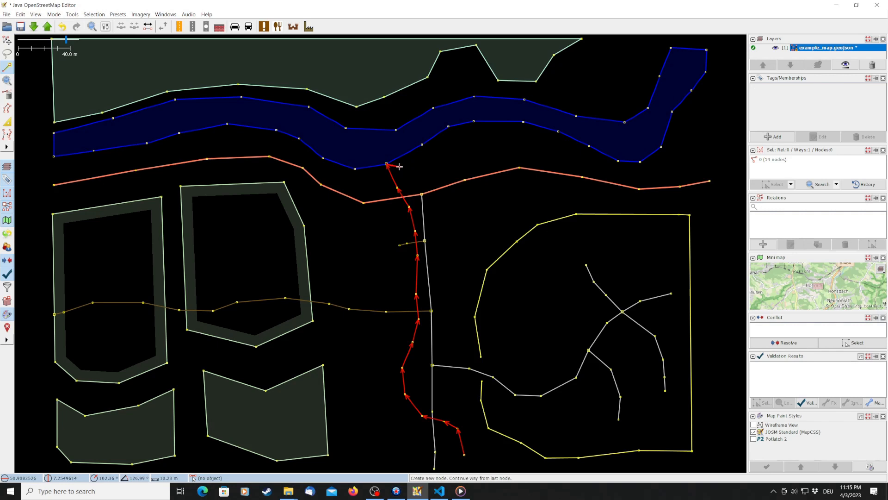
key(Escape)
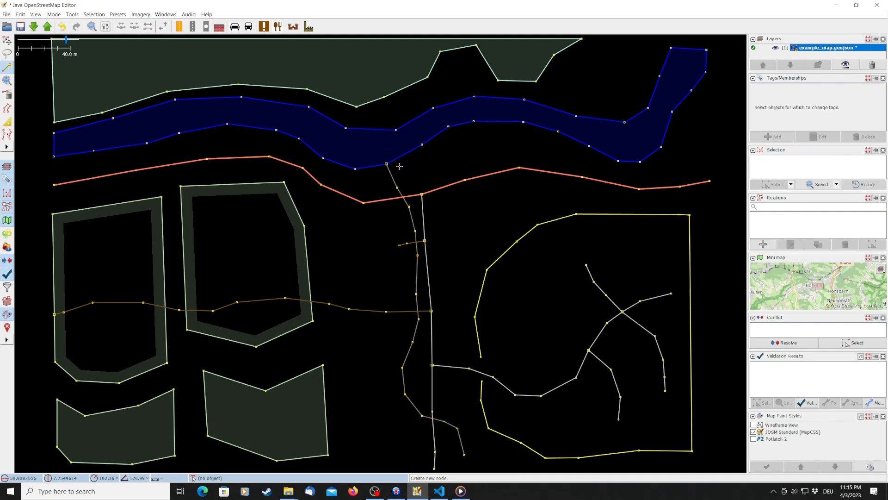
Step: Apply the Stream water preset to the new winding way, tagging it waterway=stream
click(7, 41)
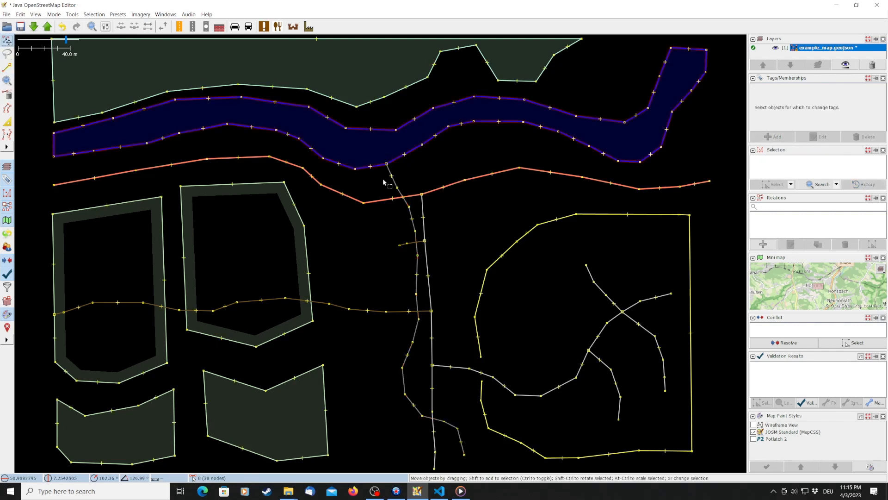
click(118, 15)
mouse_move(139, 185)
mouse_move(234, 196)
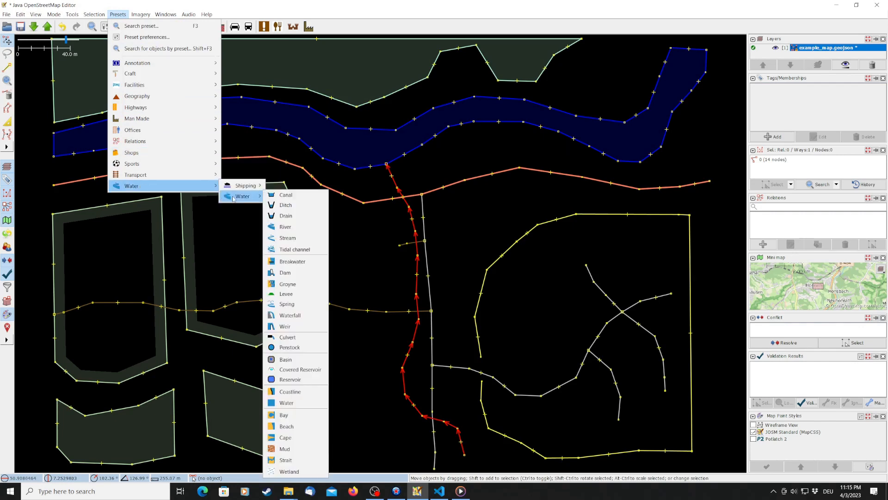
click(300, 239)
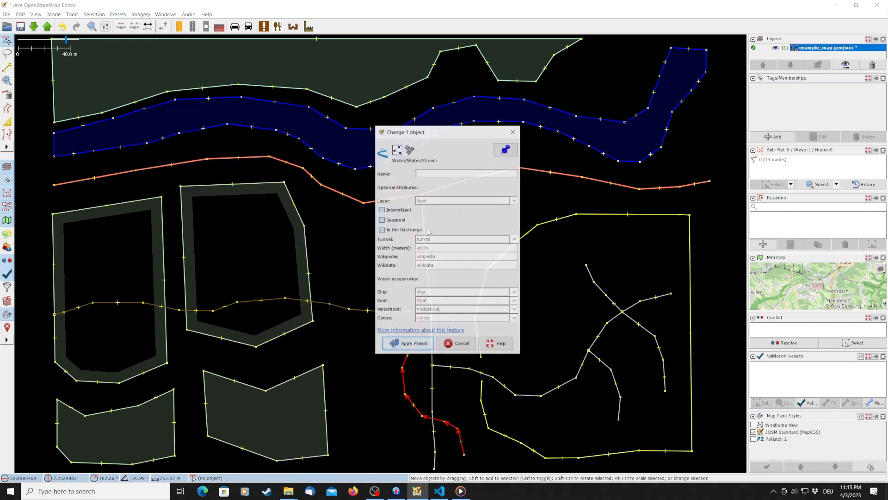
click(420, 342)
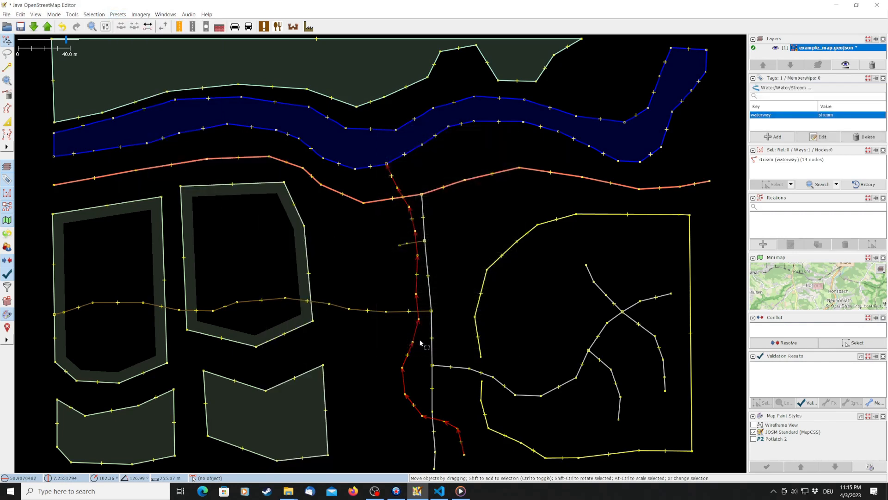
click(452, 210)
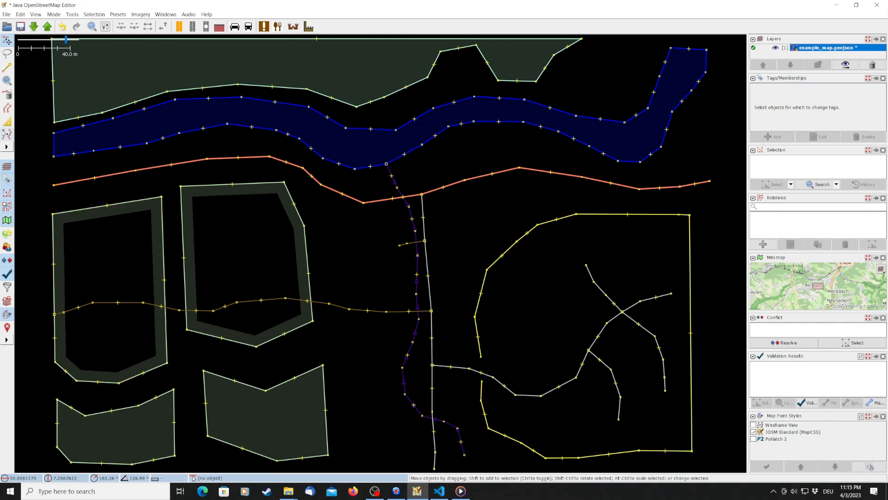
Step: Draw a closed elongated outline about 422 m in perimeter around the stream and north-south road, reaching north past the main road
click(7, 68)
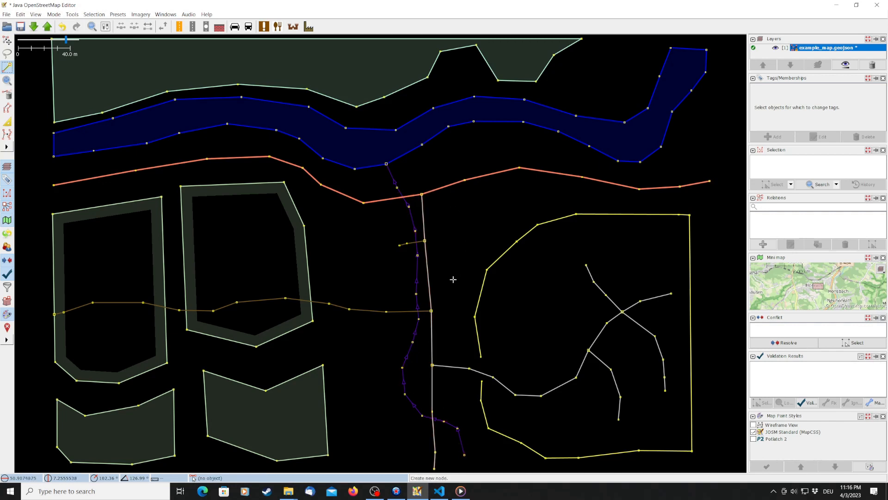
click(388, 357)
click(395, 376)
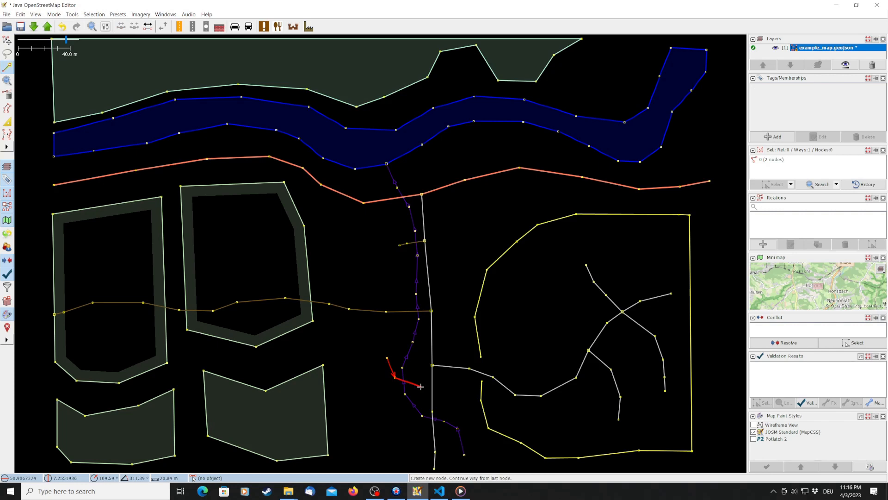
click(421, 386)
click(443, 385)
click(459, 357)
click(463, 322)
click(463, 288)
click(454, 236)
click(457, 207)
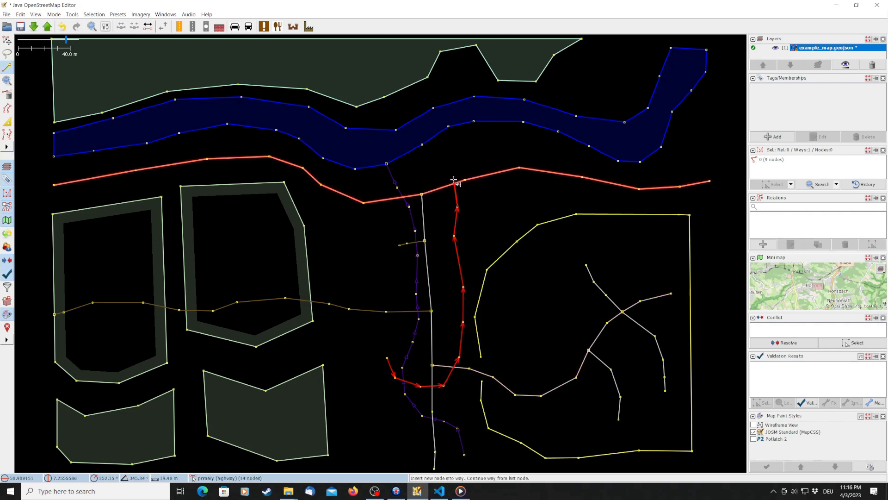
click(452, 177)
click(426, 168)
click(381, 177)
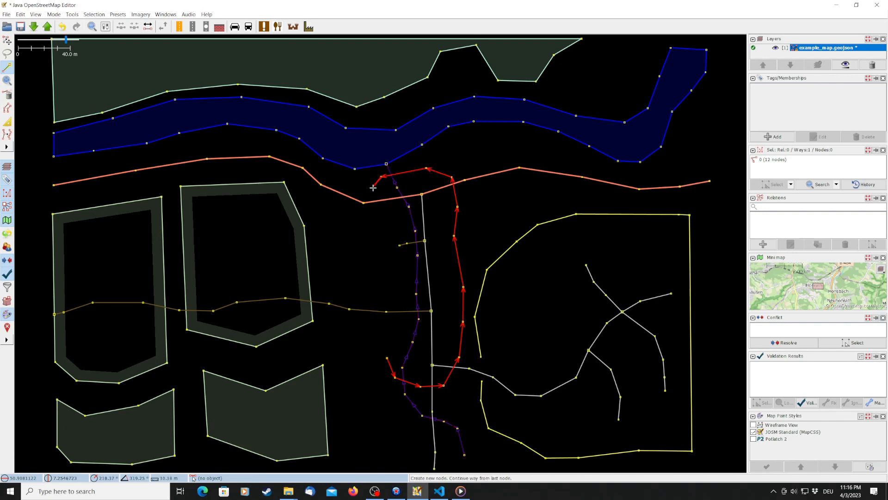
click(371, 192)
click(366, 222)
click(375, 252)
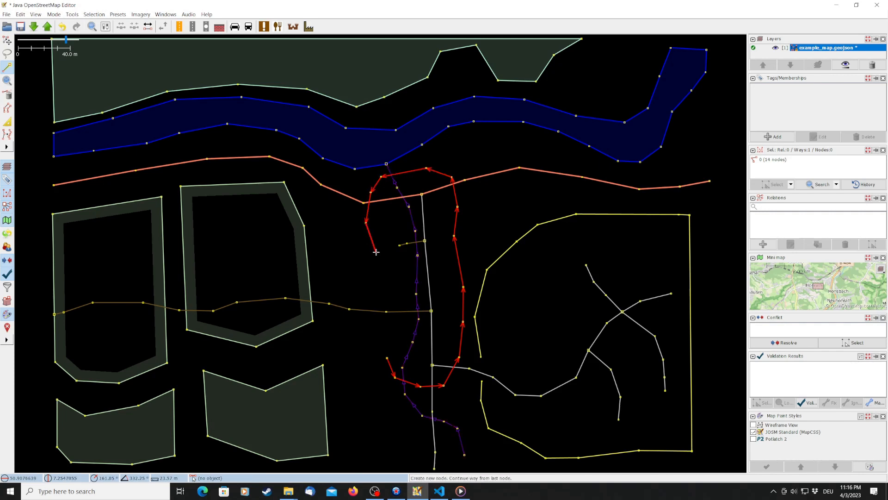
click(381, 282)
click(376, 300)
click(372, 320)
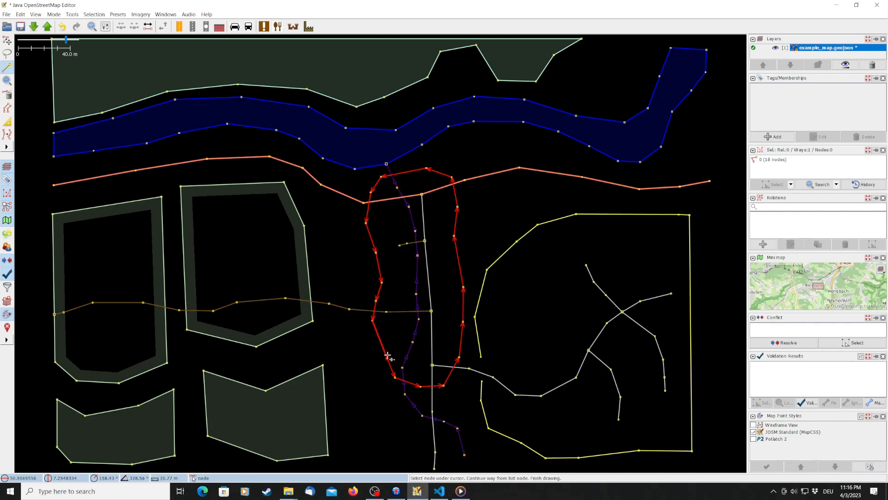
click(388, 355)
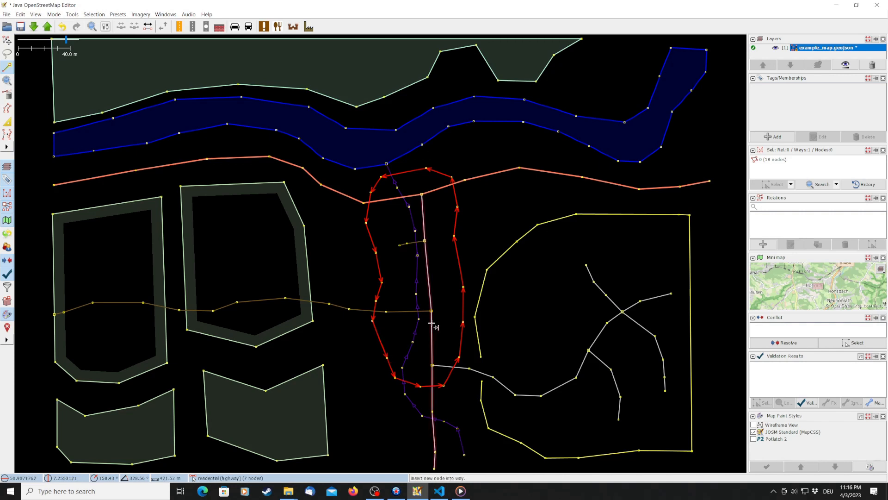
Step: Draw a small closed ring about 132 m in perimeter around the short track stub inside the elongated outline
click(436, 253)
click(441, 239)
click(440, 223)
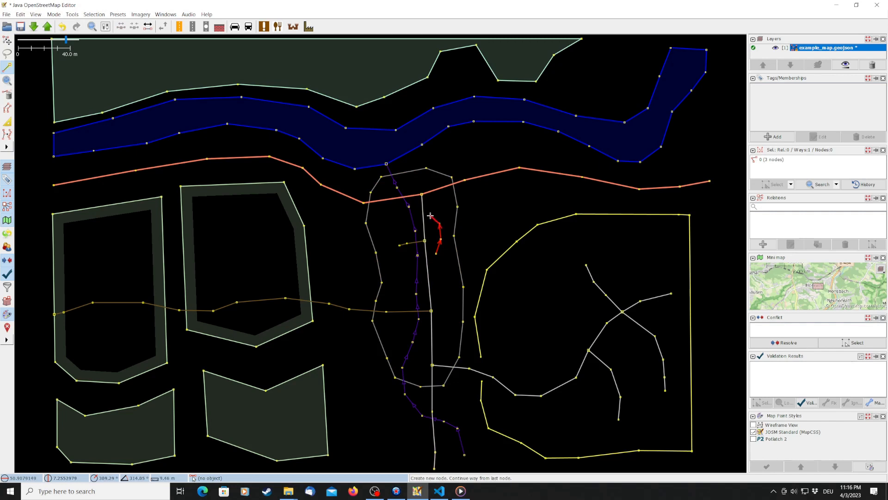
click(430, 215)
click(398, 212)
click(390, 225)
click(391, 252)
click(401, 262)
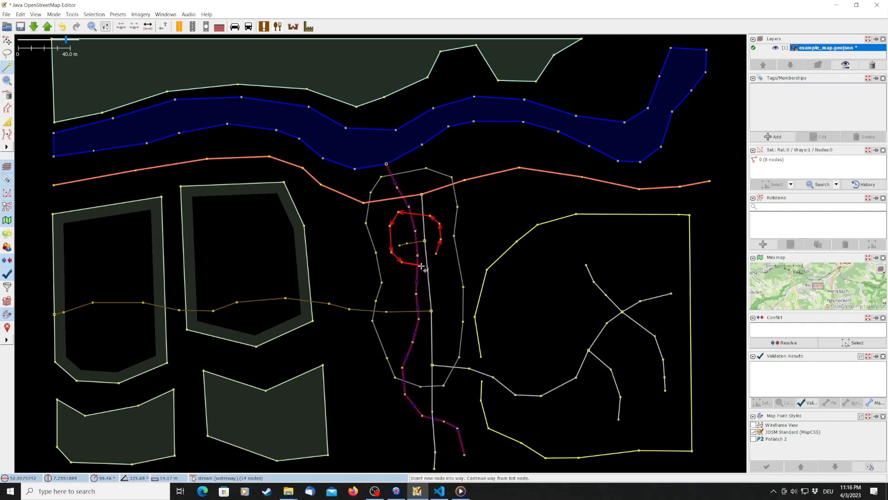
click(423, 267)
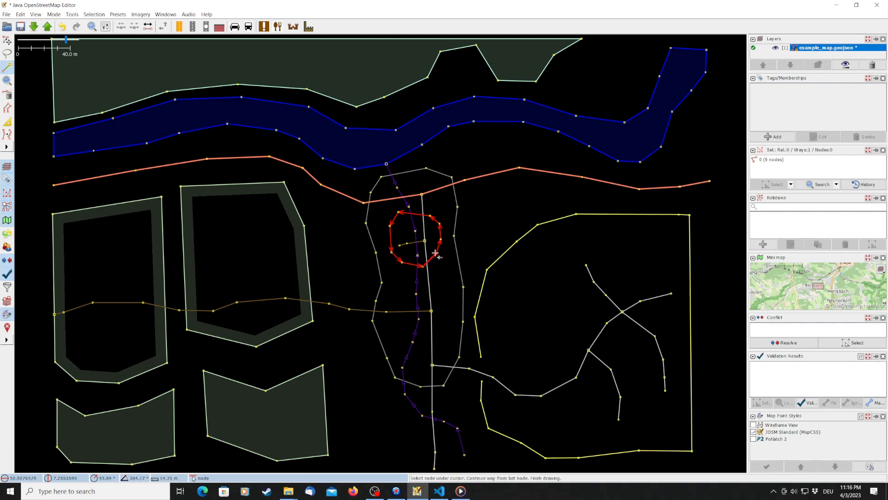
Step: Create a multipolygon relation from the large elongated outline
click(8, 41)
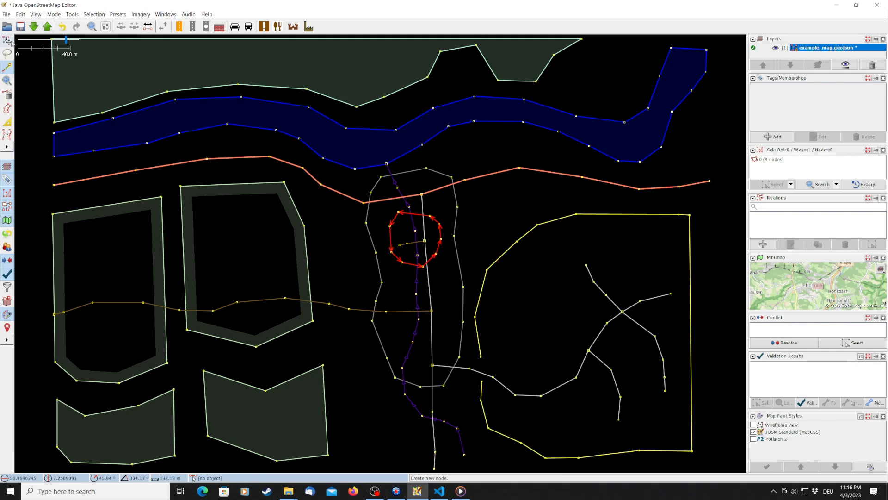
click(460, 272)
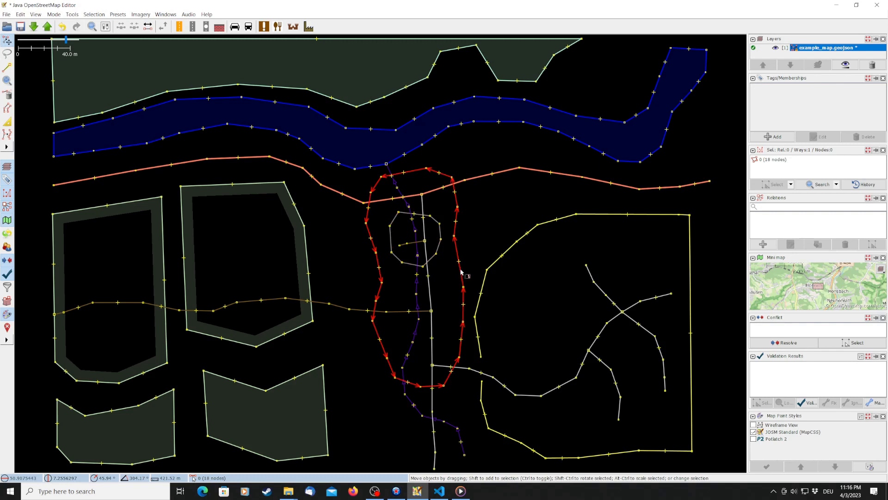
click(786, 160)
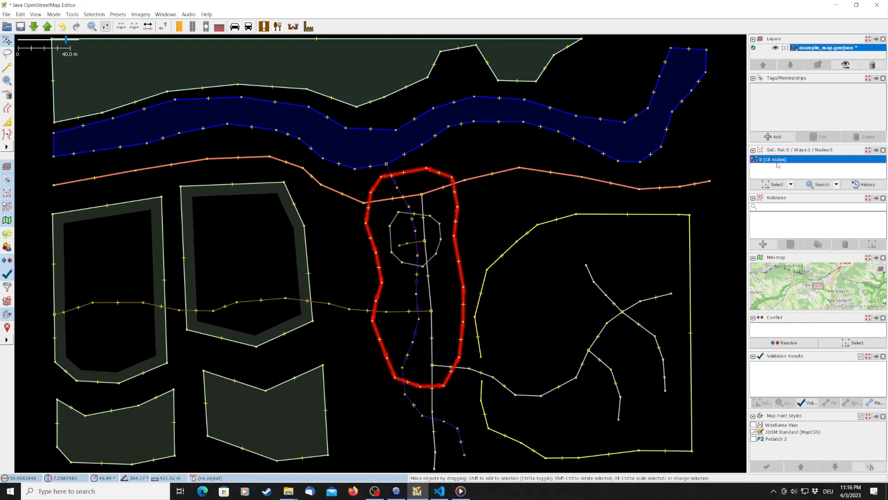
click(68, 15)
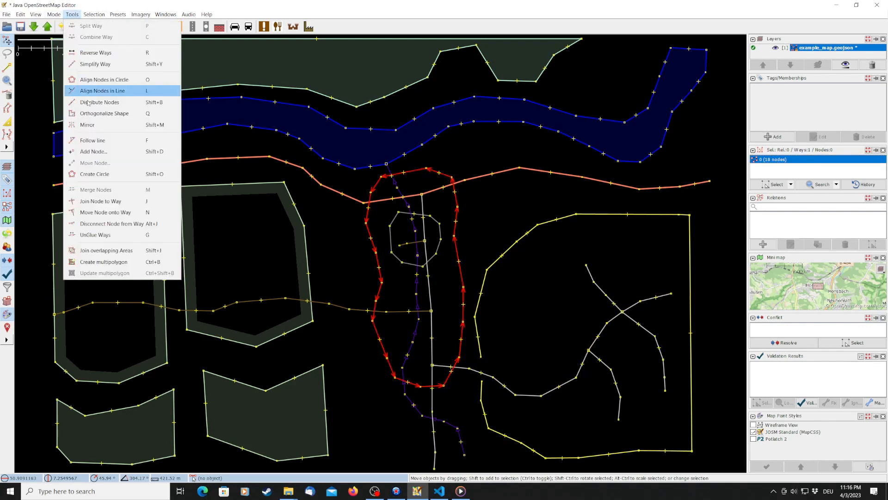
click(124, 262)
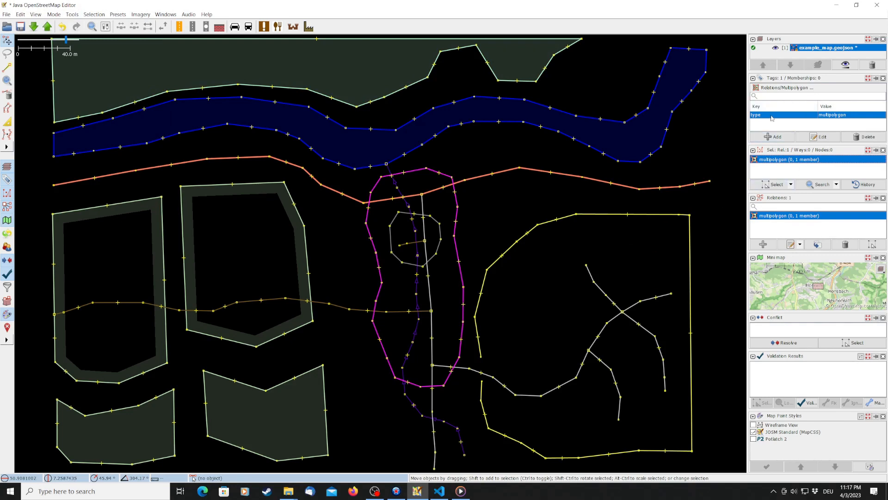
Step: Add the small ring around the track stub to the multipolygon relation as a member with the role inner
double_click(770, 160)
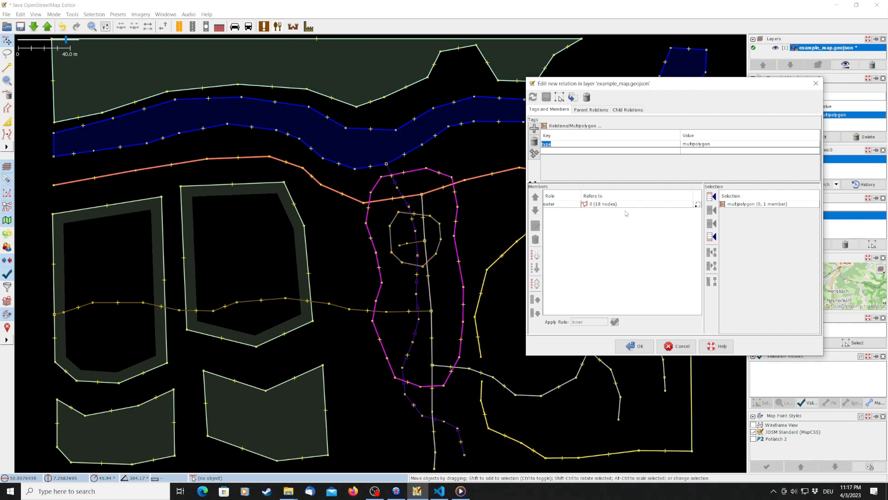
click(598, 207)
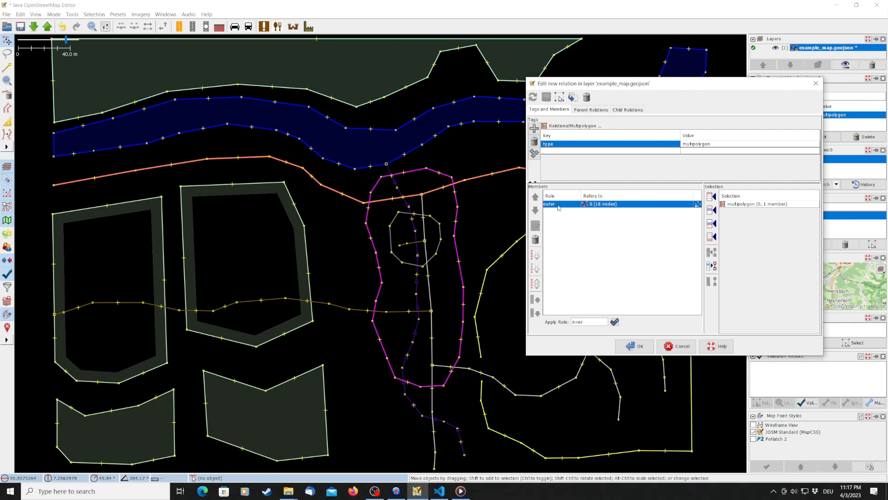
click(435, 253)
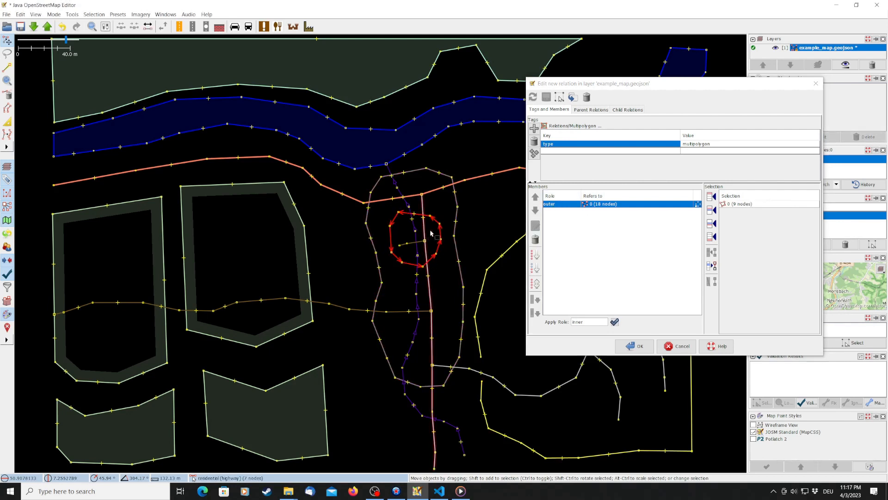
click(712, 237)
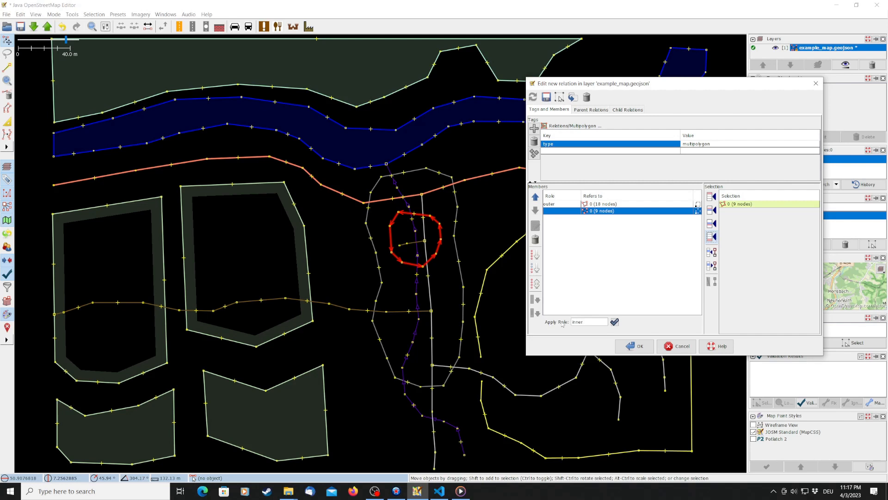
click(615, 321)
Step: Tag the multipolygon relation with landuse=forest and leaf_type=needleleaved, and save it
click(552, 151)
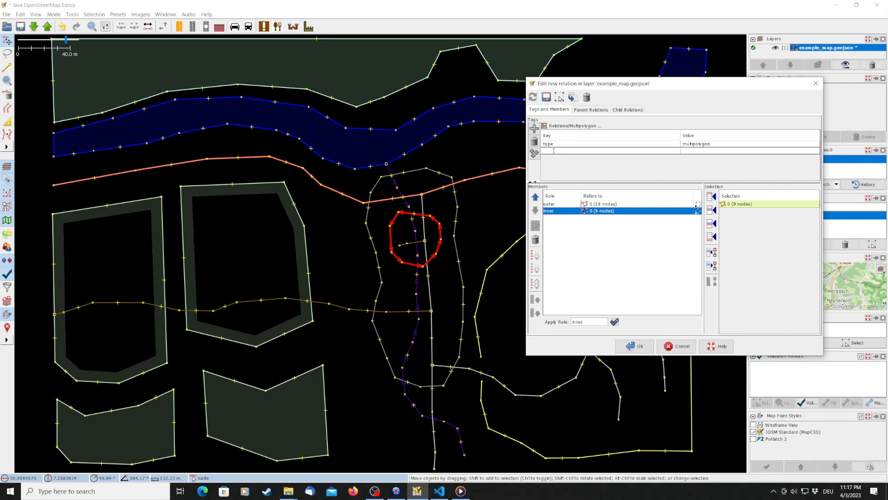
text(landuse)
key(Tab)
text(fores)
click(534, 128)
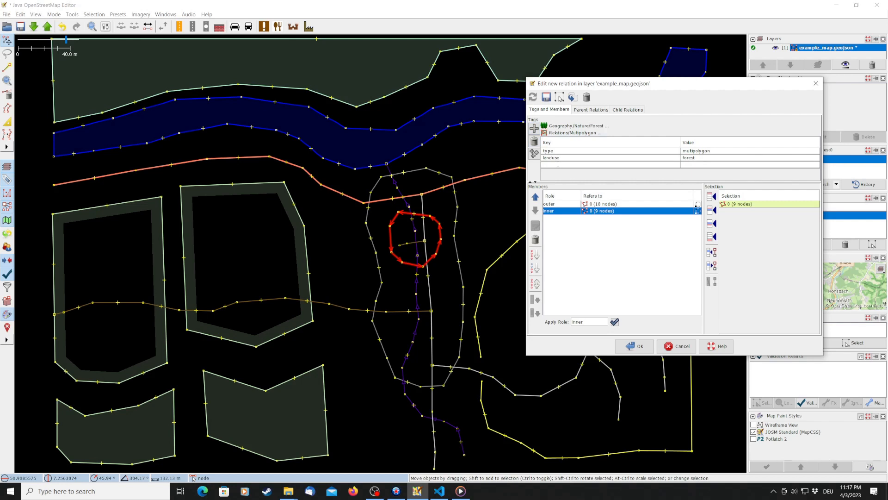
text(leaf_type)
key(Return)
text(need)
key(Return)
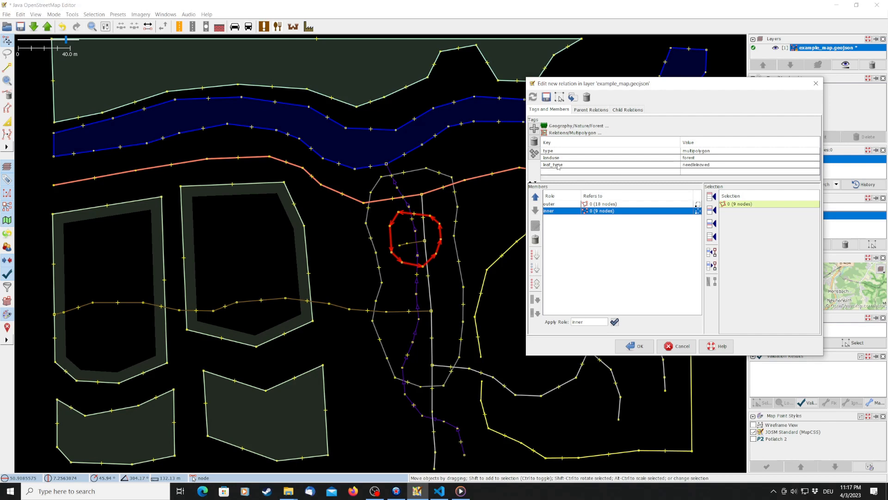
click(638, 349)
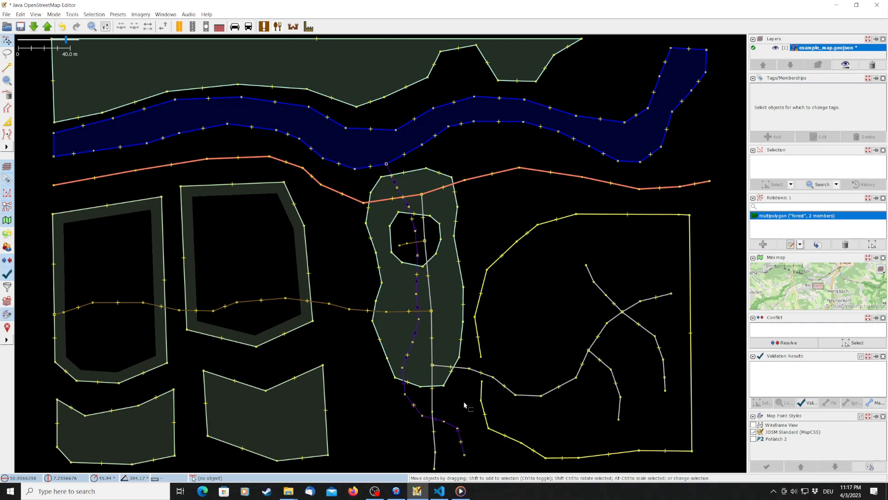
Step: Switch to Visual Studio Code and review the stream entry's process and cm_types definitions in example_config.json
click(440, 492)
scroll(341, 193, up, 5)
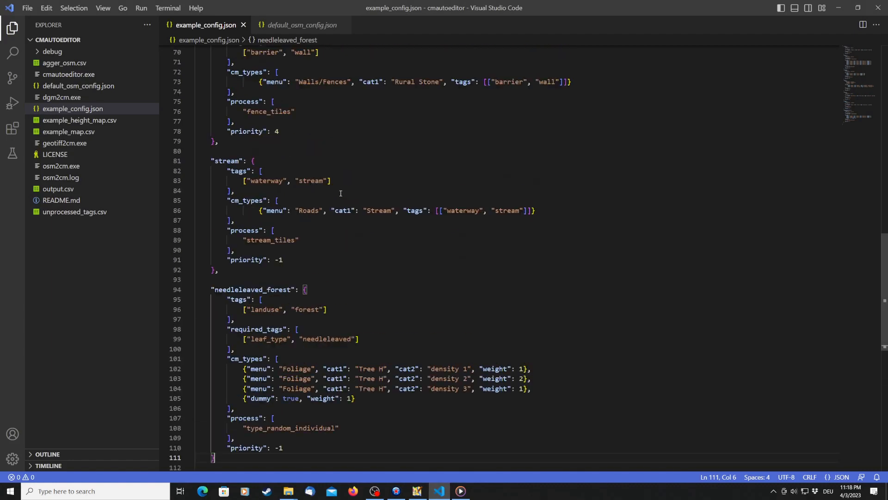
scroll(341, 197, up, 2)
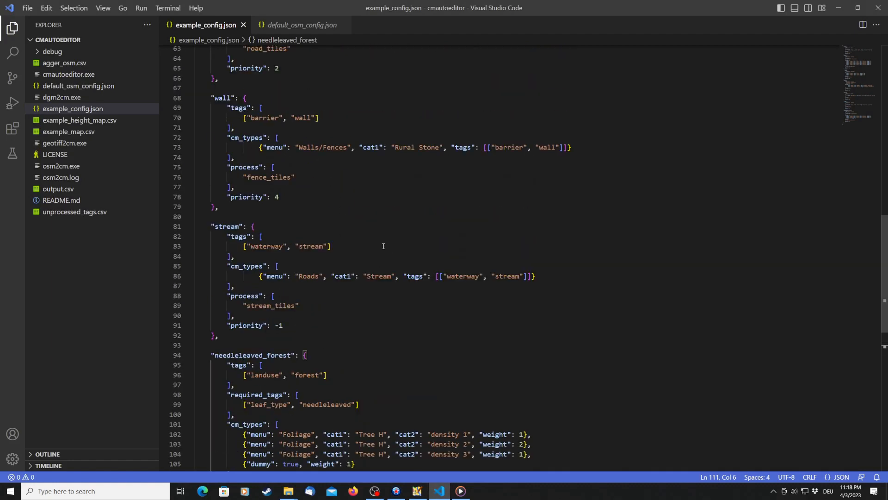
double_click(220, 226)
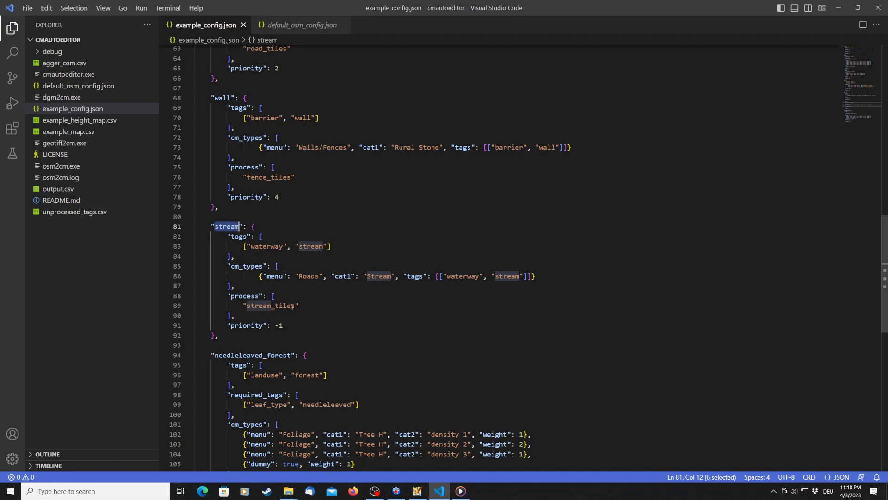
double_click(271, 305)
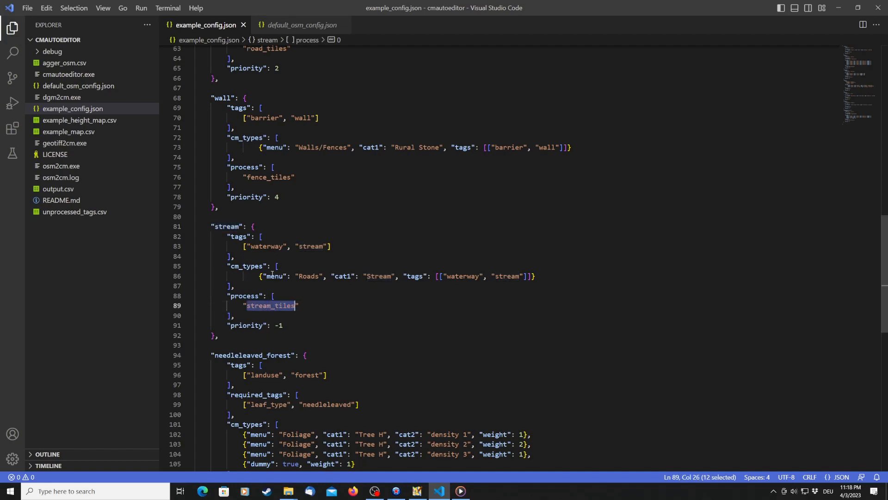
double_click(310, 276)
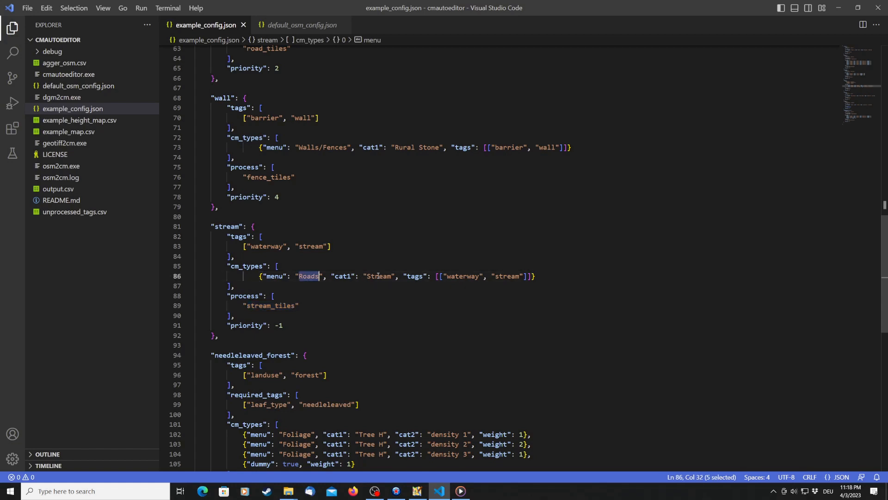
key(Right)
key(Right)
key(Right)
key(Right)
key(Right)
key(Right)
key(Right)
key(Right)
key(Right)
key(Right)
key(Right)
key(Right)
key(Right)
key(Right)
key(Right)
key(Right)
key(Right)
key(Right)
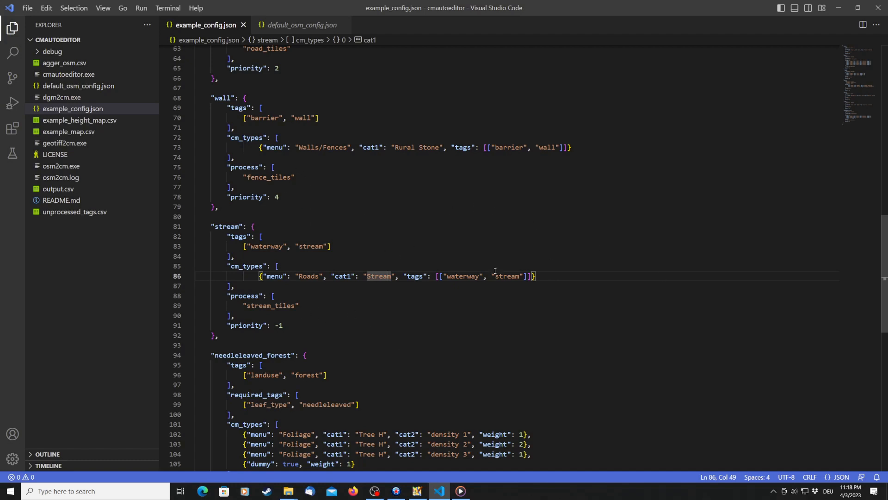
Step: Examine the needleleaved_forest entry and its required_tags condition on leaf_type
scroll(469, 241, down, 2)
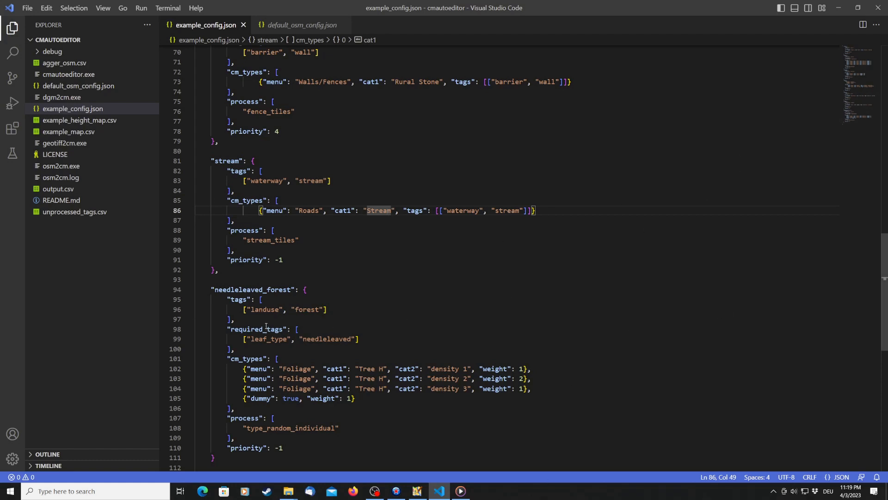
click(259, 290)
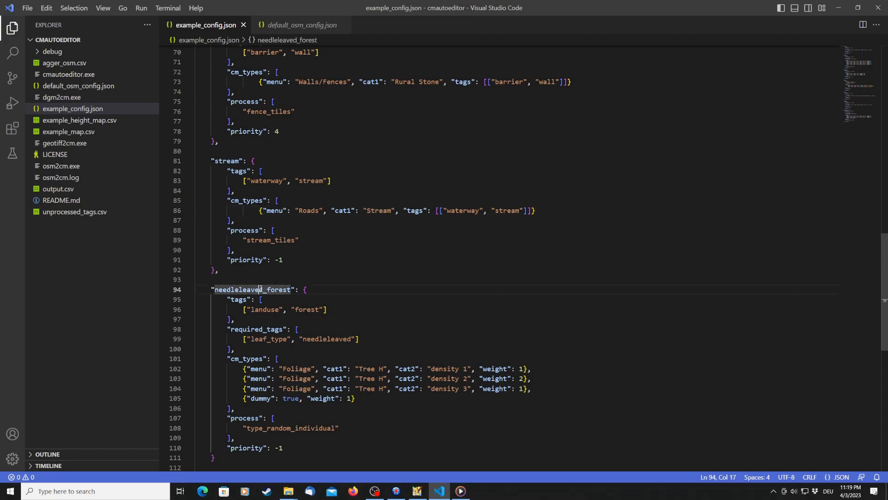
click(245, 331)
drag(243, 339, 368, 338)
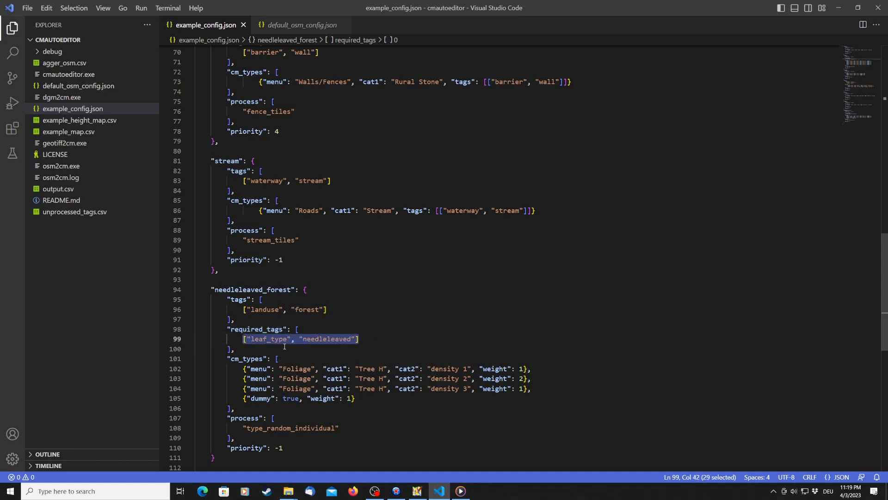
click(252, 338)
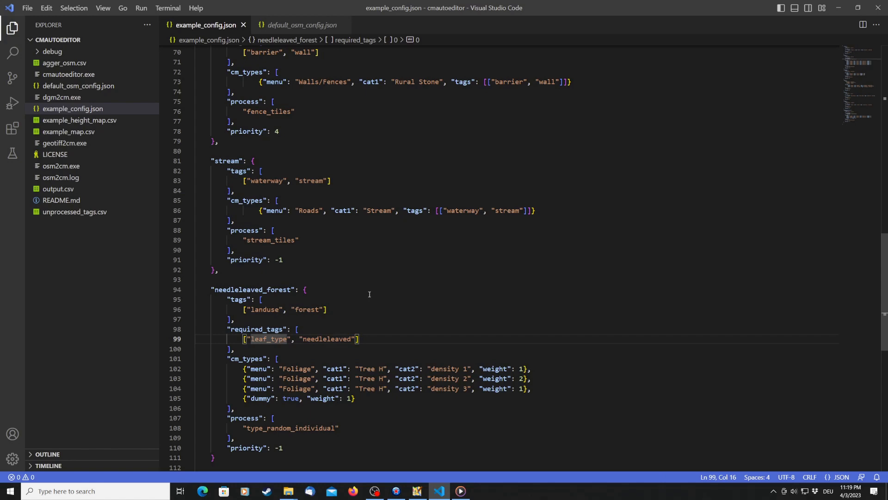
Step: Inspect the forest entry's tags and its exclude_tags condition for needleleaved leaf_type
scroll(369, 294, up, 20)
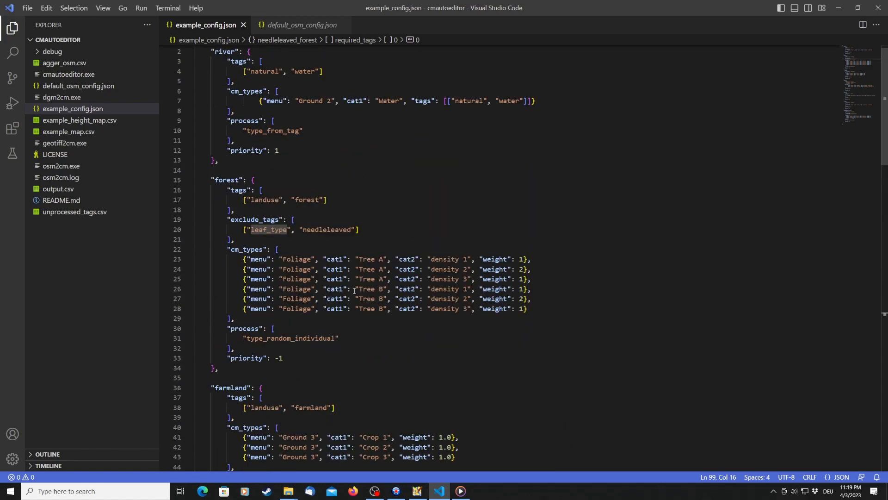
double_click(224, 180)
click(454, 203)
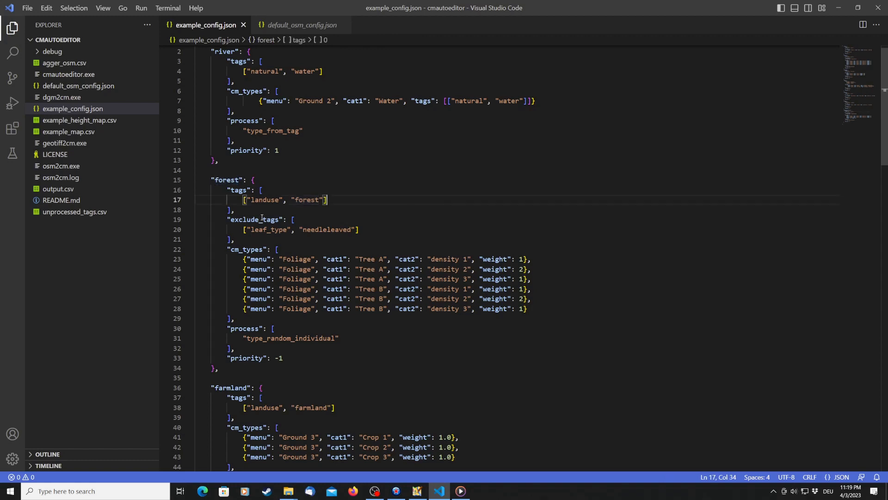
double_click(263, 218)
click(267, 229)
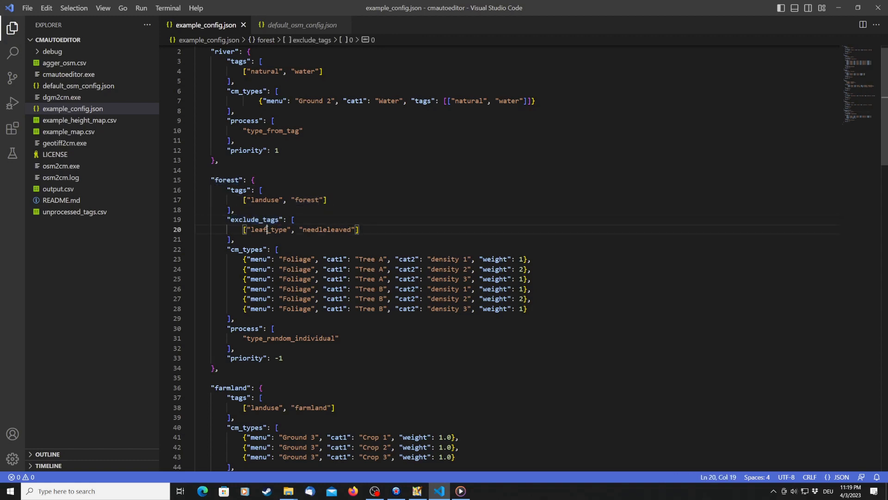
double_click(267, 229)
double_click(327, 229)
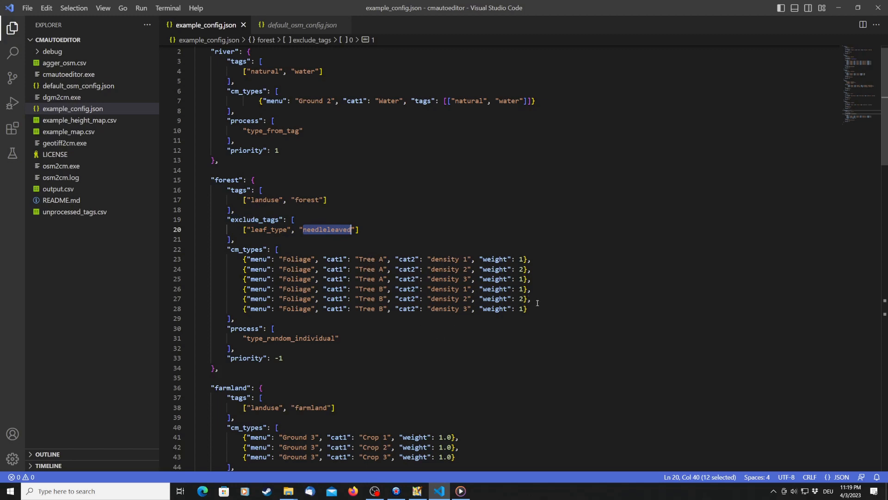
Step: Go back to the needleleaved_forest entry and highlight the dummy line in its cm_types list
scroll(537, 303, down, 20)
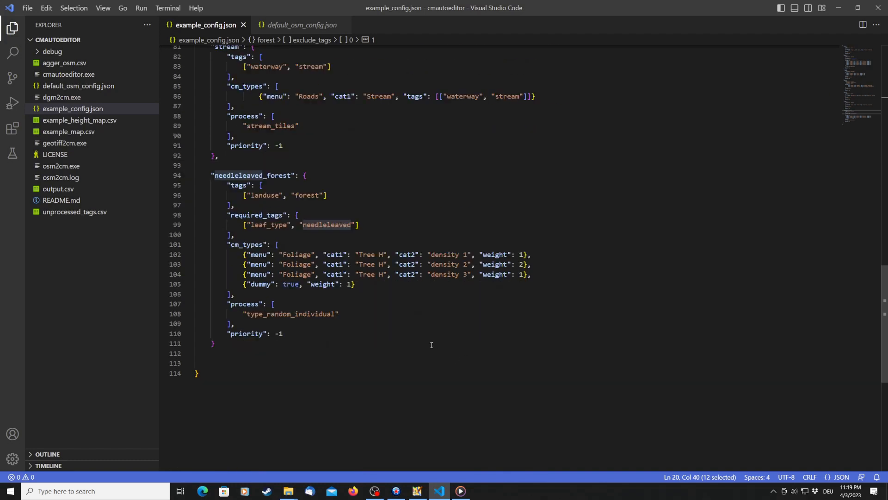
scroll(396, 333, up, 1)
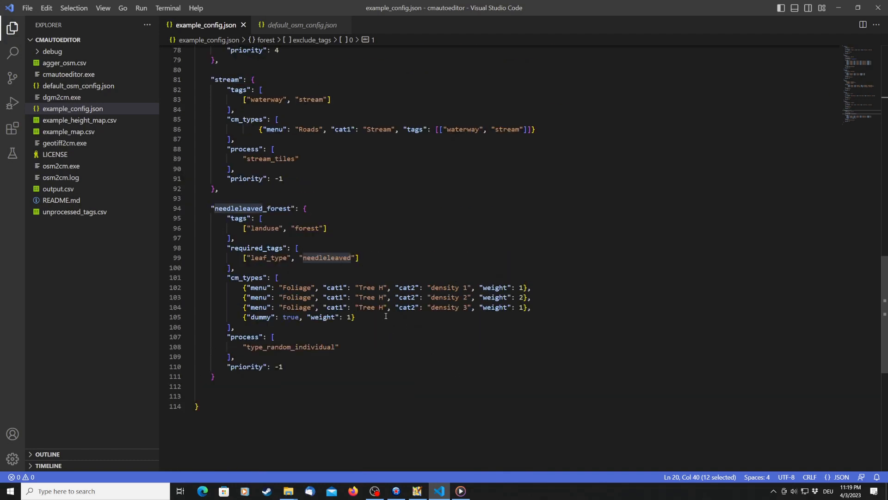
drag(243, 318, 356, 318)
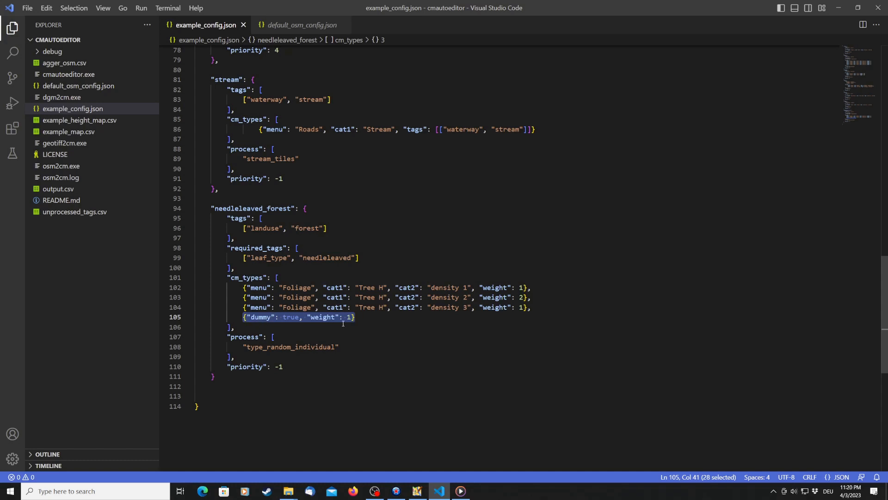
Step: Examine the dummy entry, weights and Tree H types of needleleaved_forest, comparing them with the forest entry's cm_types in example_config.json
click(259, 318)
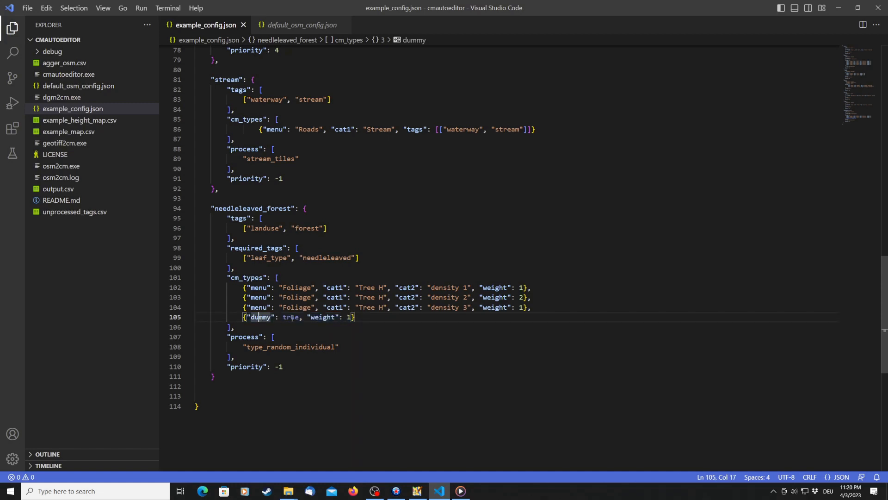
double_click(291, 318)
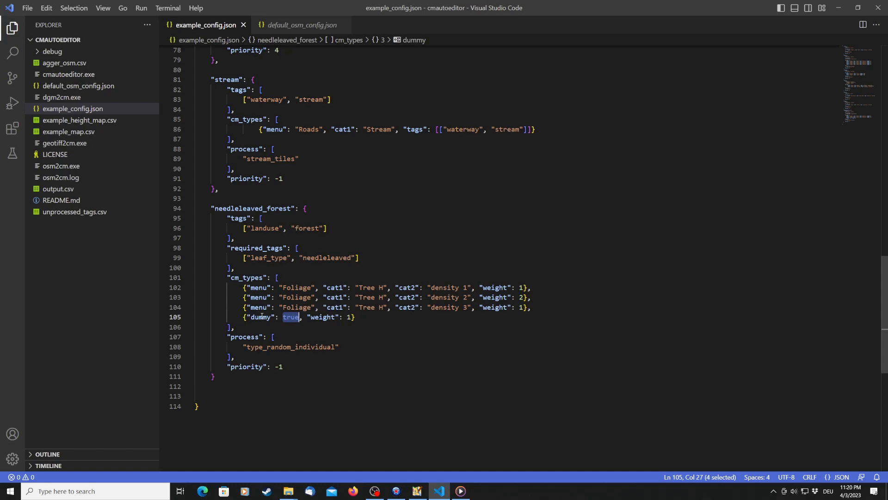
click(258, 317)
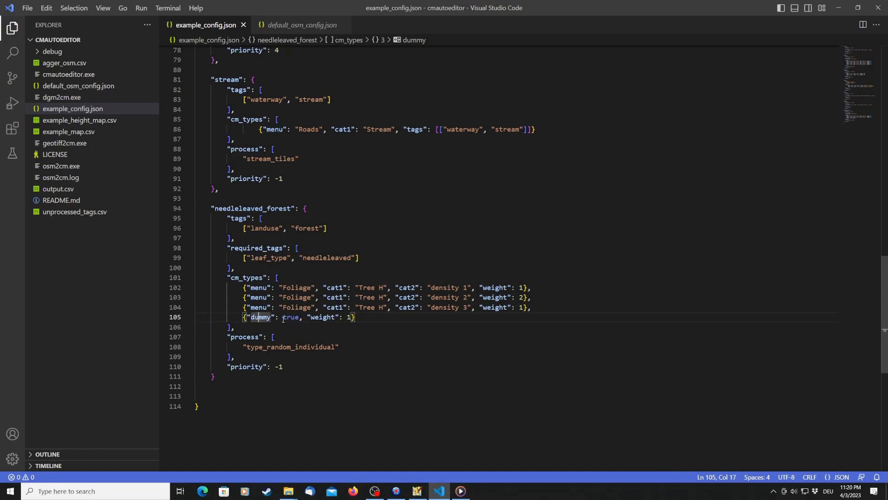
double_click(314, 318)
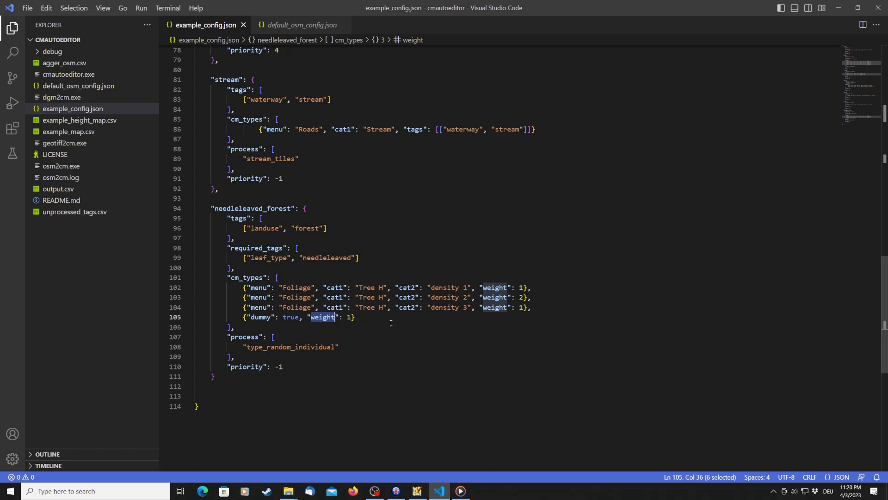
click(364, 289)
click(383, 288)
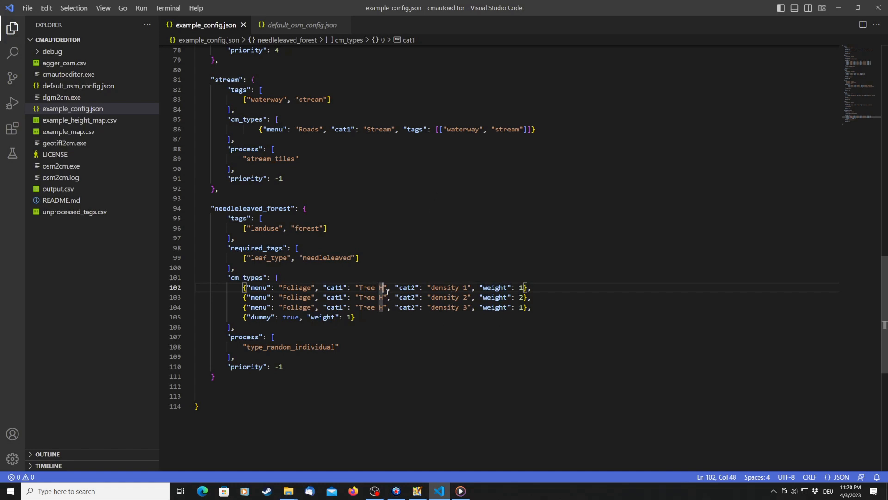
scroll(400, 374, up, 20)
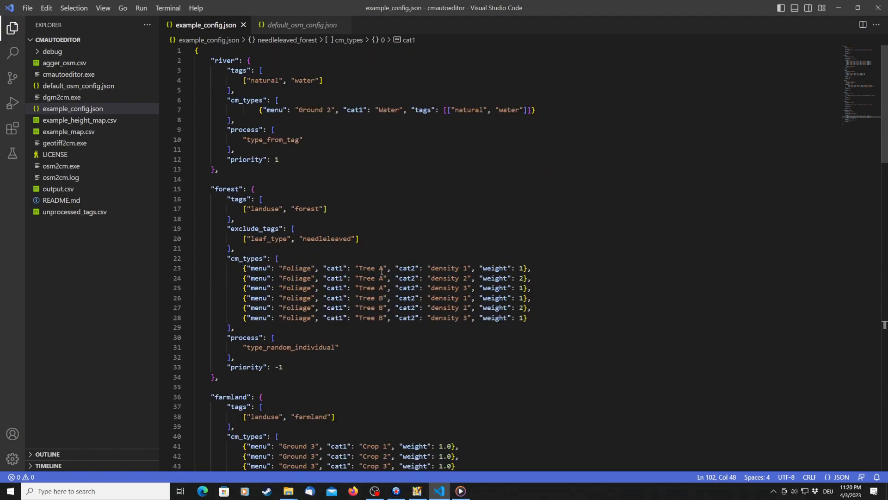
scroll(427, 368, down, 20)
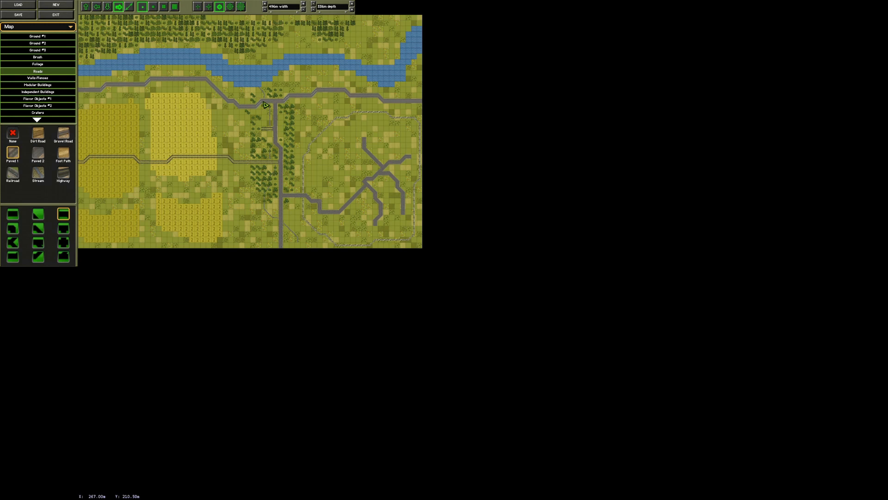
Step: Switch to the game's map editor and open the map's 3-D preview to survey the fields, river and forests from above
click(27, 28)
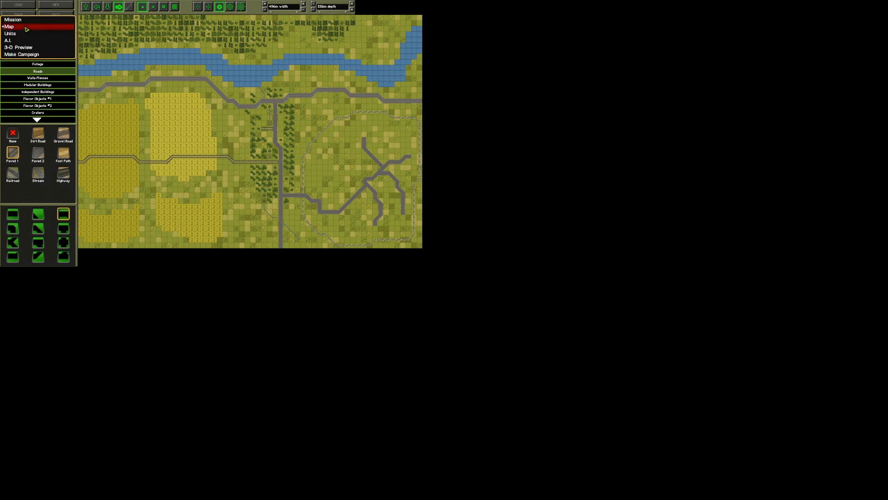
click(26, 48)
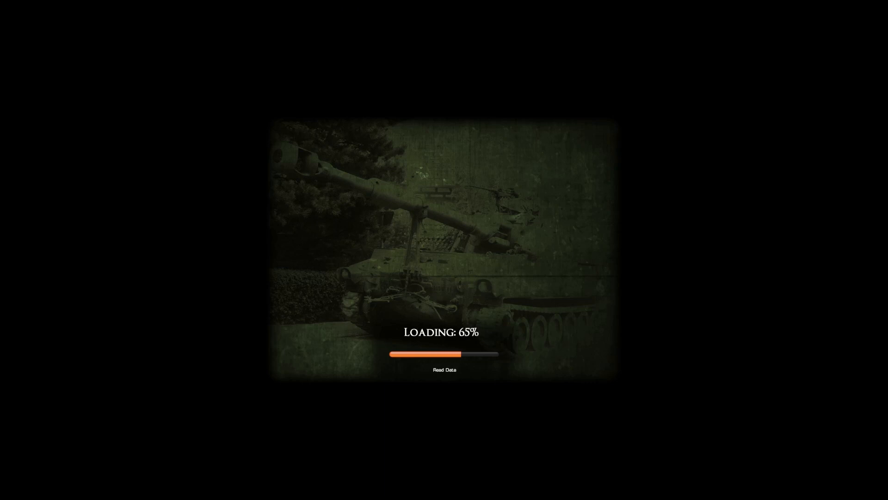
key(q)
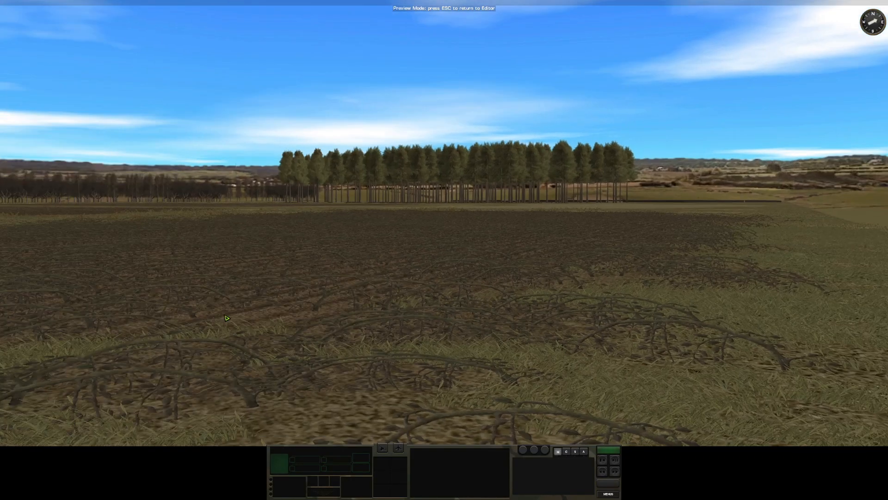
scroll(466, 310, down, 5)
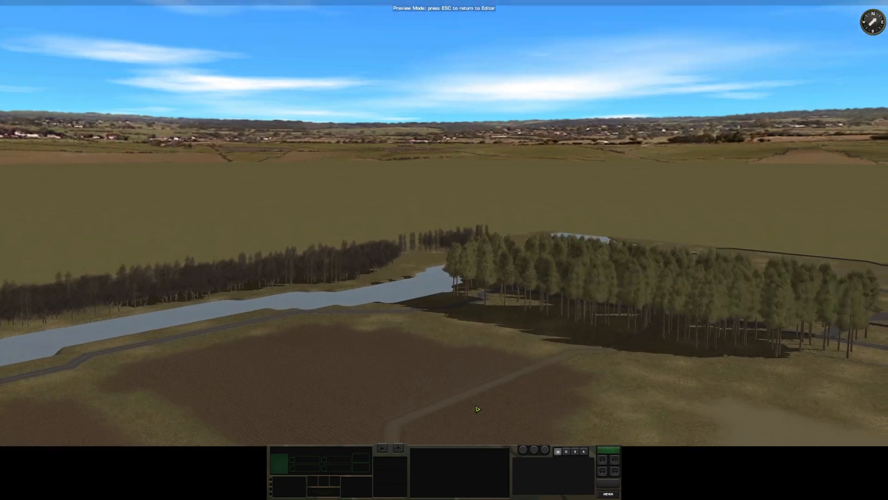
scroll(507, 326, up, 5)
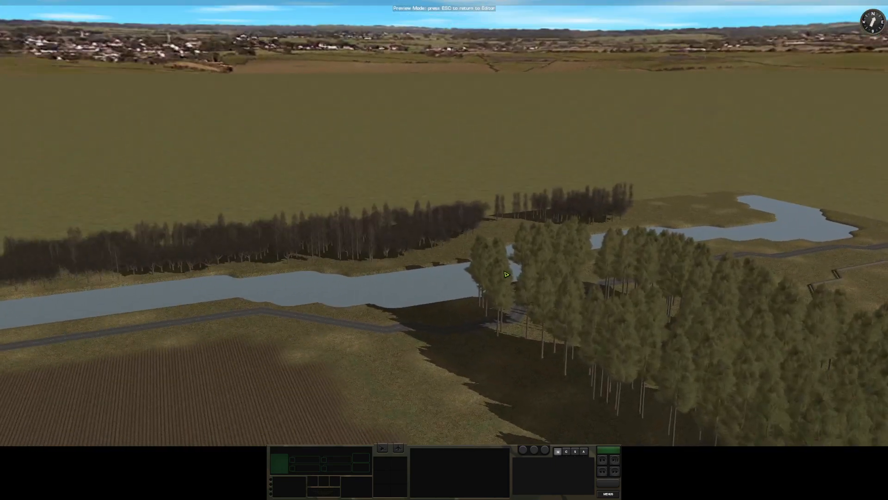
key(d)
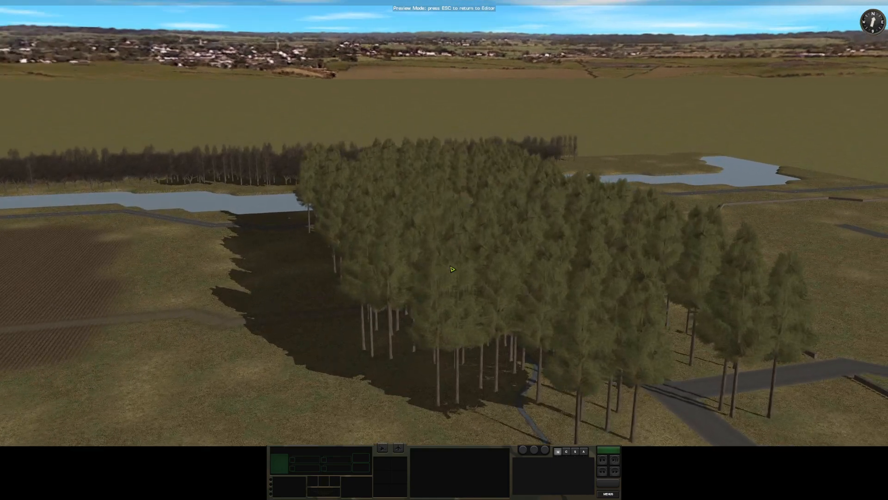
Step: Cycle the preview's tree display and inspect the conifer stand, the leafless forest across the river and the riverside road
key(alt+t)
key(alt+t)
scroll(460, 315, up, 5)
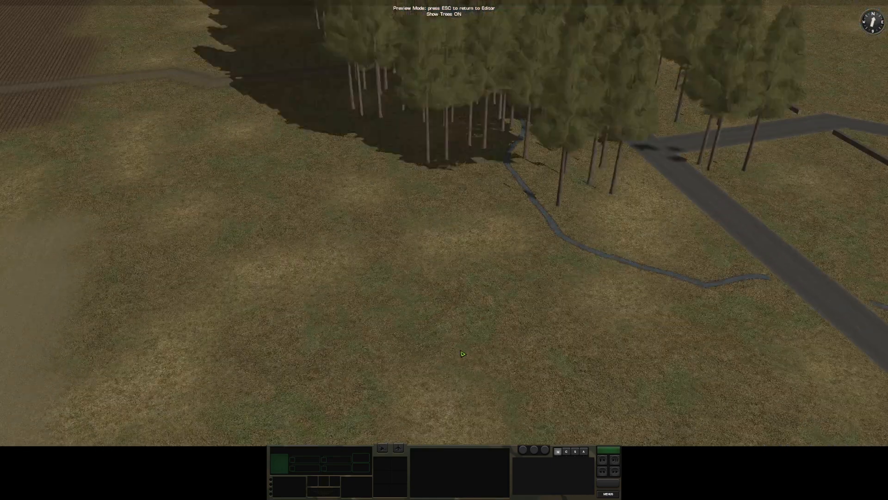
scroll(463, 355, down, 5)
scroll(412, 335, up, 4)
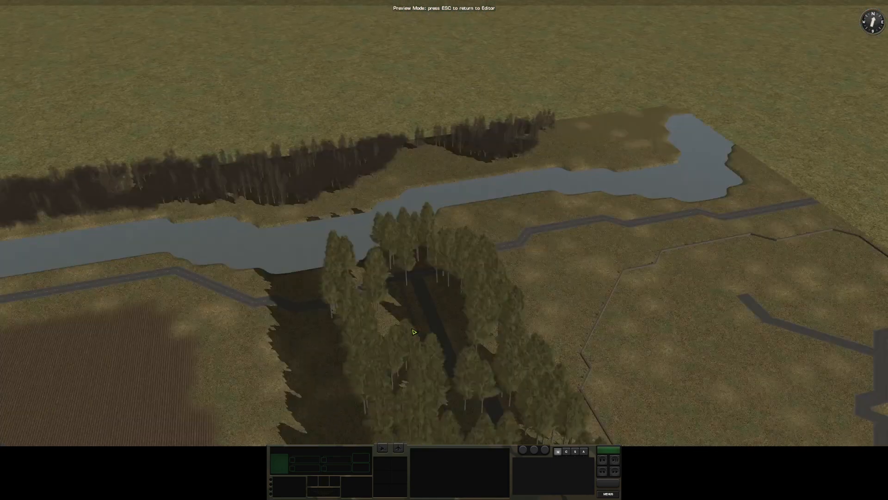
scroll(374, 274, down, 4)
scroll(386, 312, up, 3)
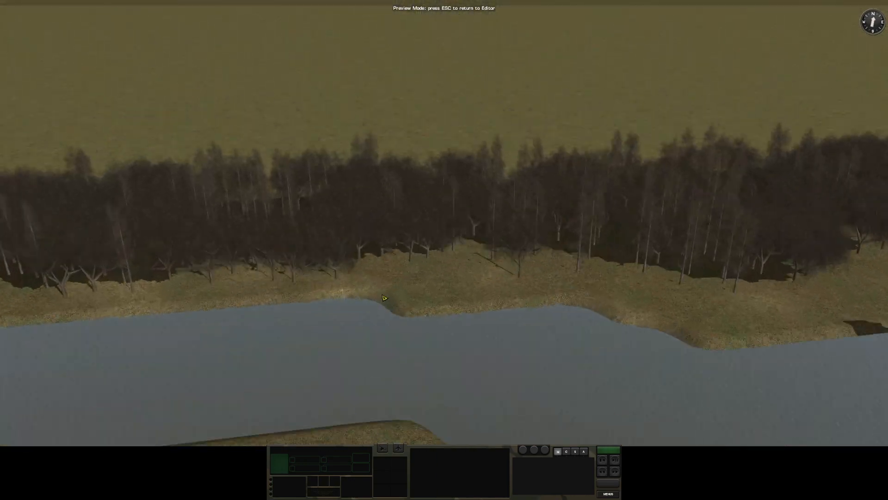
key(e)
scroll(491, 285, down, 3)
scroll(496, 277, down, 5)
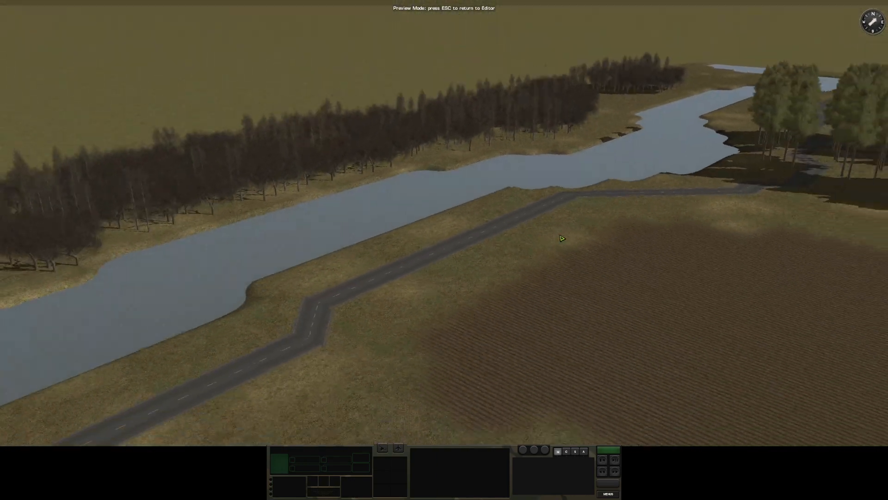
scroll(430, 292, down, 4)
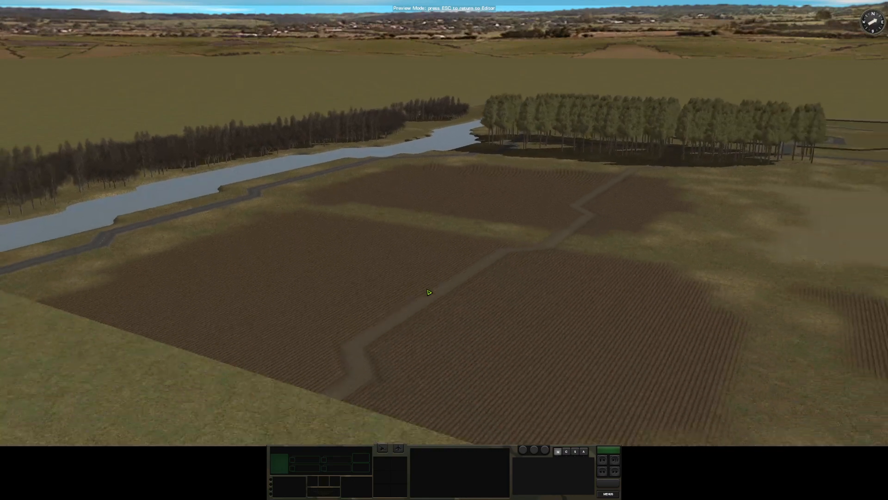
Step: Inspect the conifer stand and the stream inside it at ground level as far as the river, and leave the 3-D preview
drag(411, 273, 664, 267)
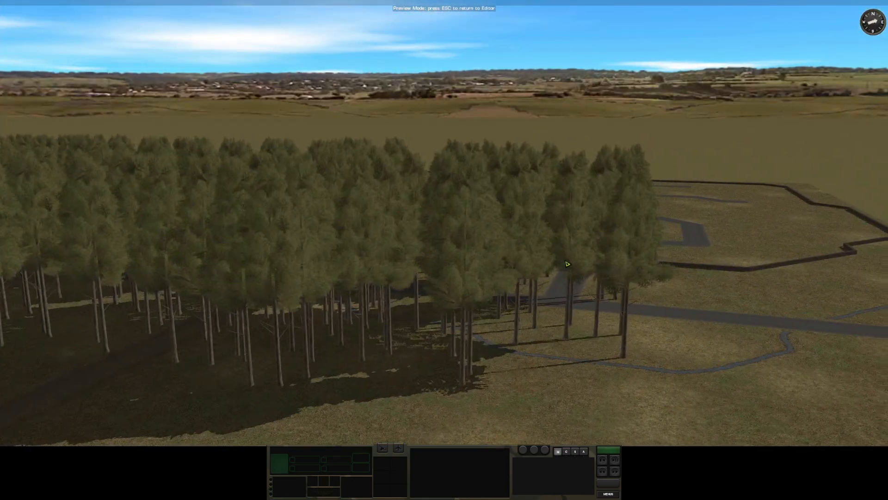
drag(568, 264, 494, 255)
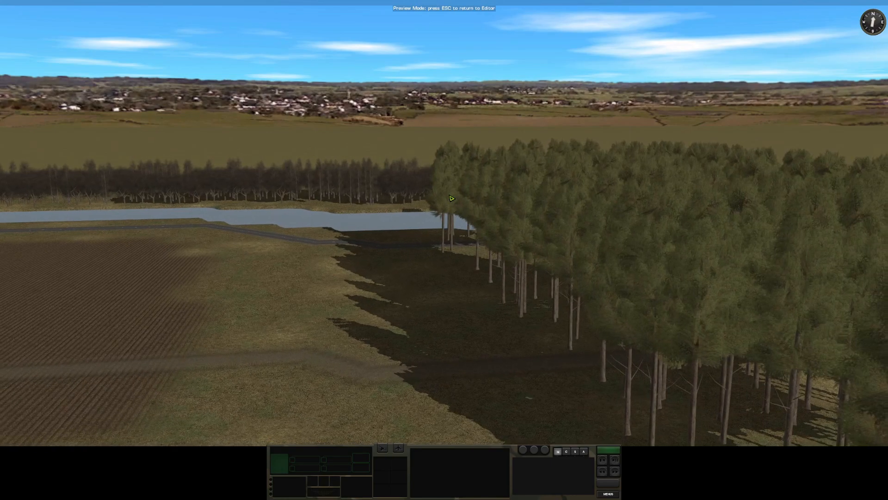
scroll(812, 313, up, 5)
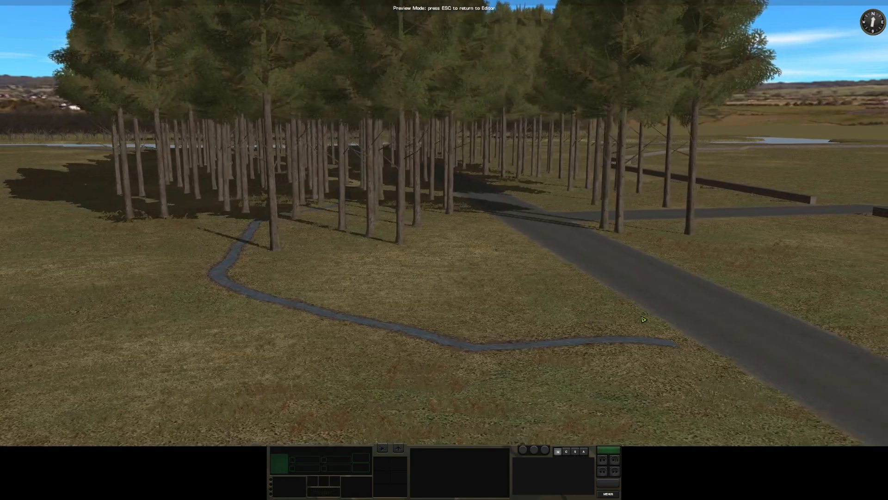
drag(643, 320, 546, 278)
key(w)
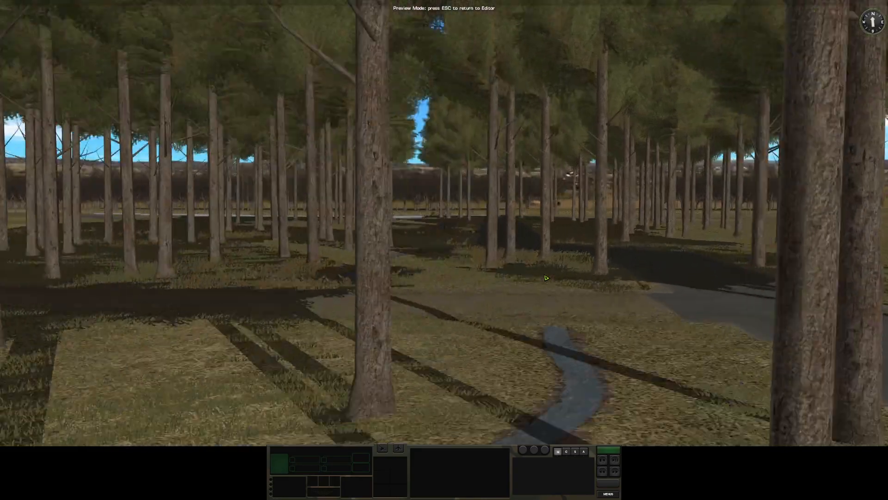
key(w)
key(w)
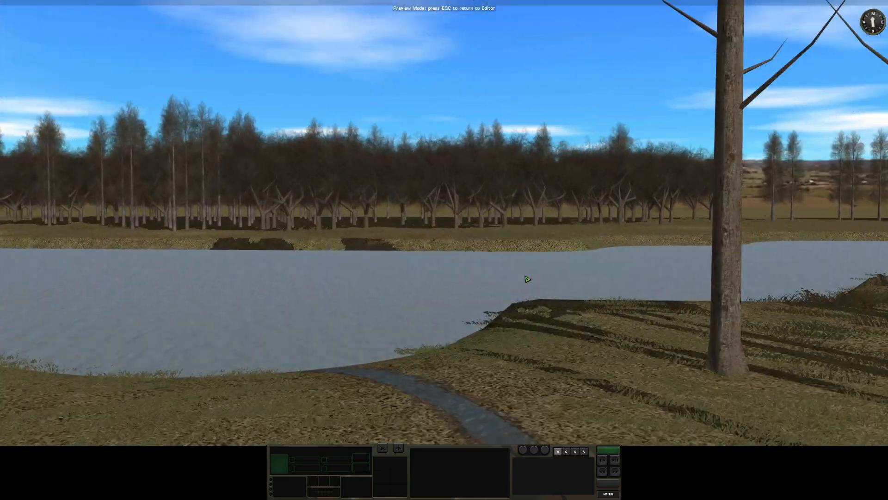
key(s)
drag(527, 279, 811, 282)
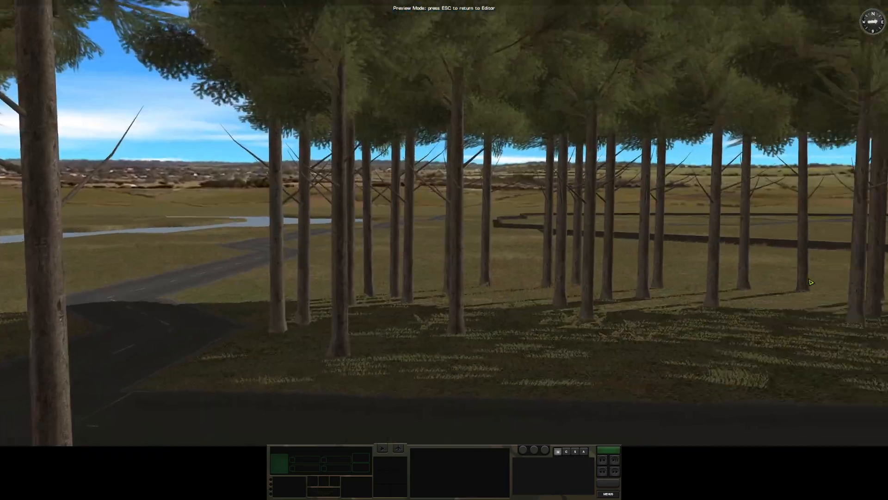
key(Escape)
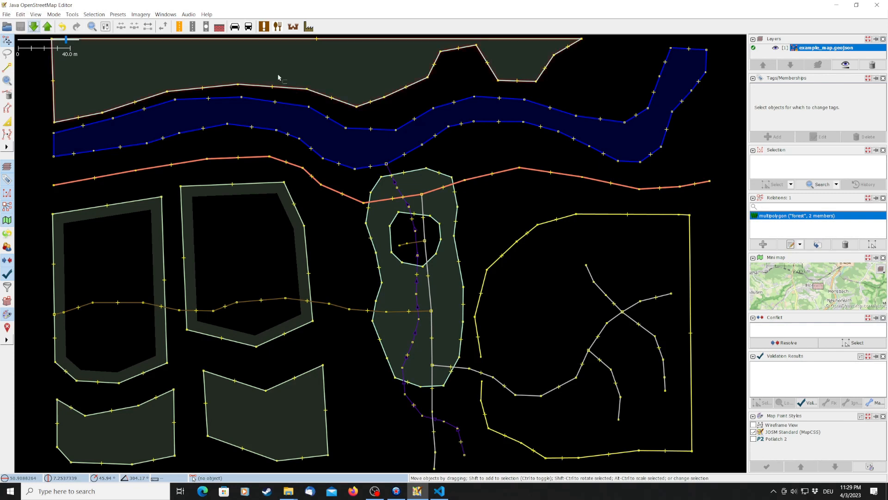
Step: In Java OpenStreetMap Editor, draw a closed rectangle with a side about 10 m long just north of the road's lowest bend inside the yellow outline
scroll(571, 419, up, 2)
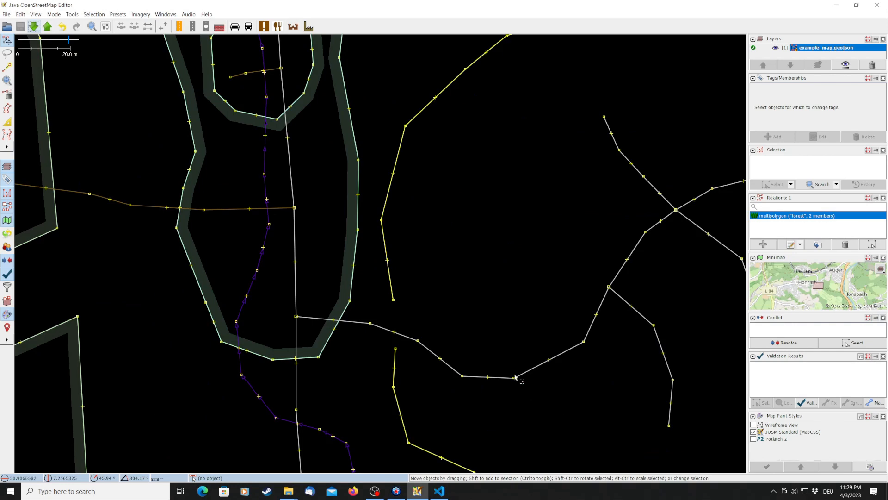
scroll(483, 273, down, 2)
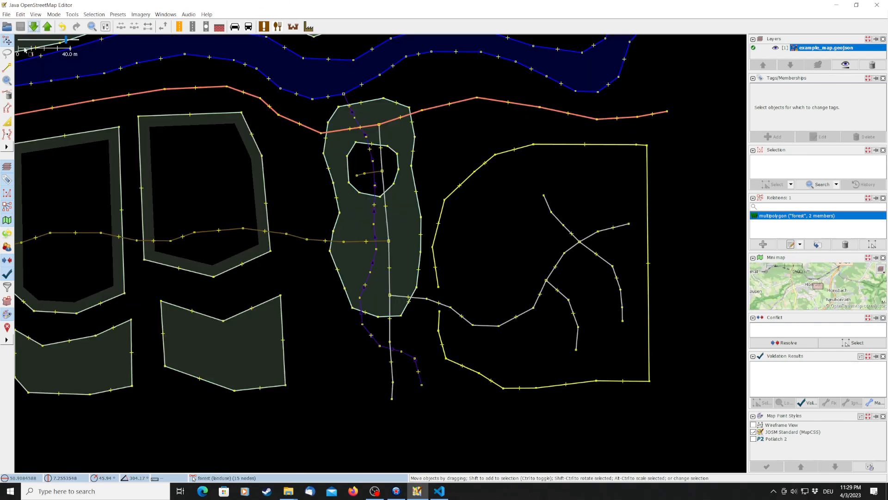
click(7, 67)
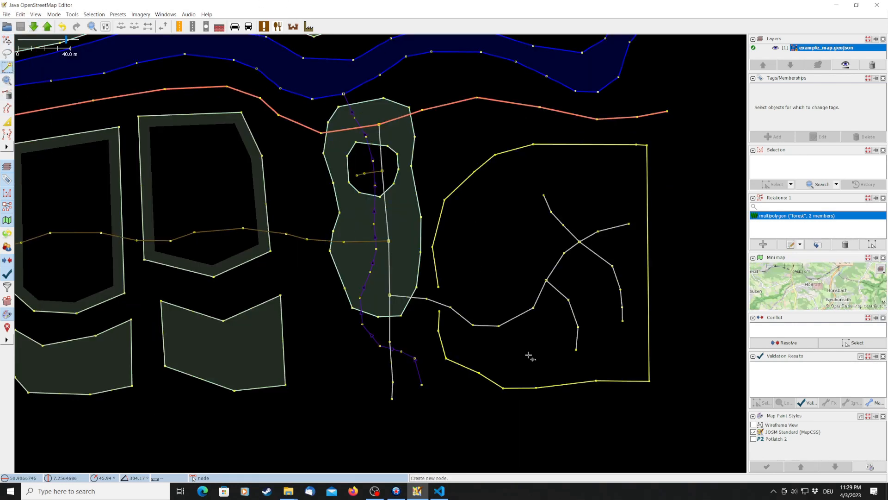
scroll(478, 280, up, 2)
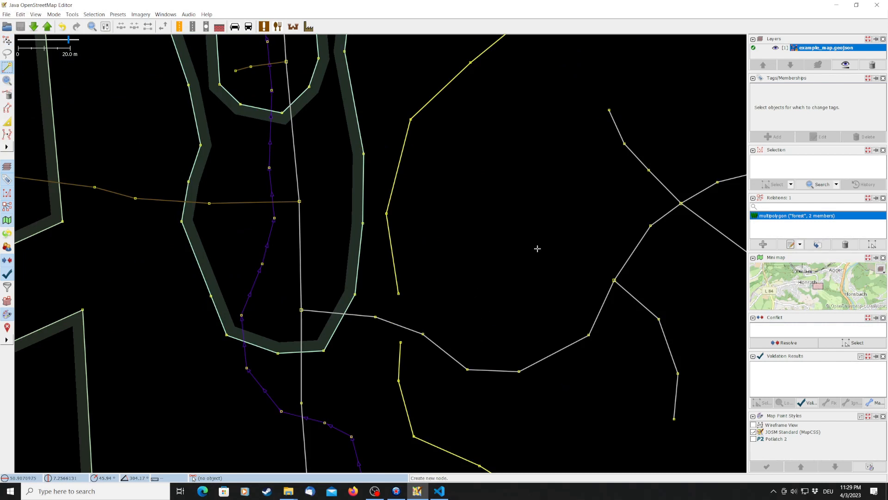
scroll(533, 254, down, 2)
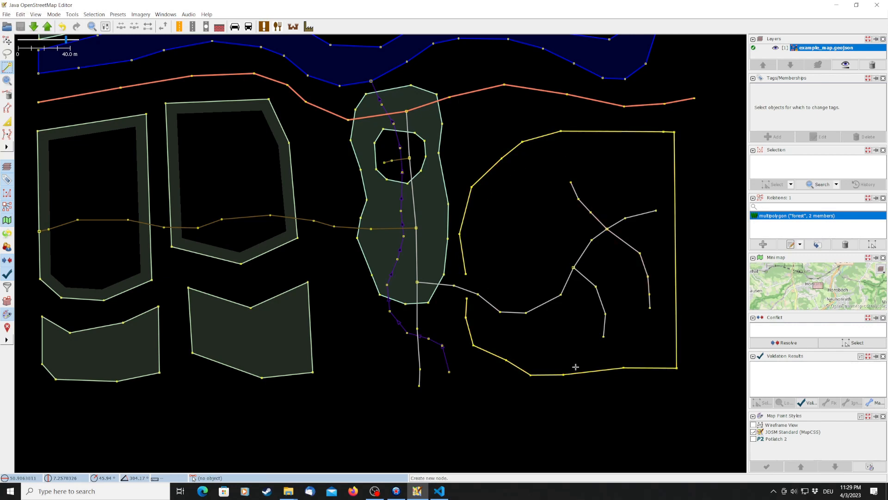
click(502, 291)
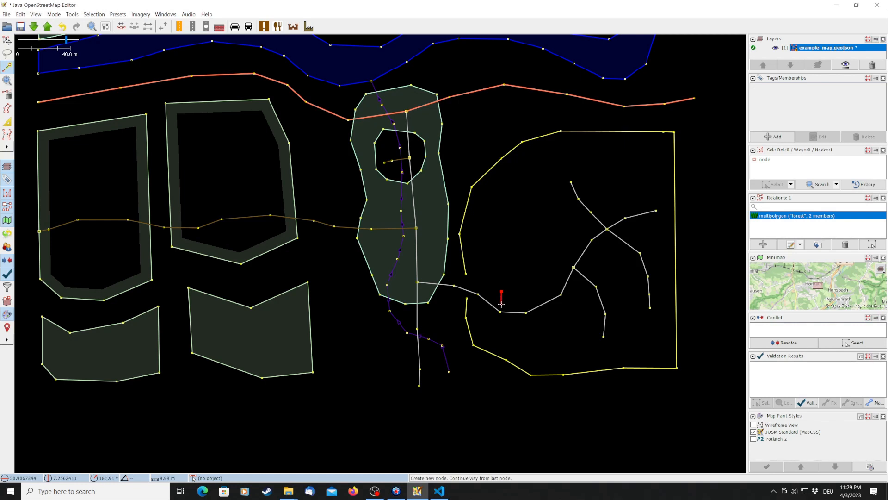
click(502, 302)
click(525, 303)
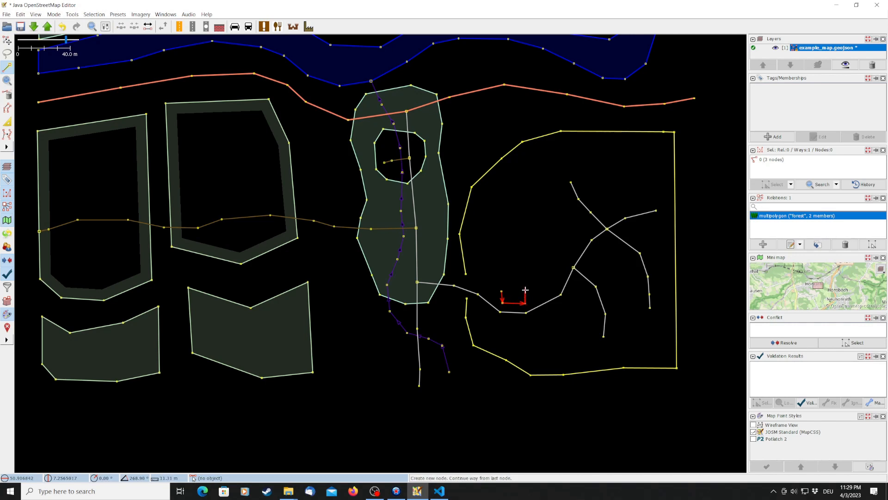
click(524, 290)
click(505, 290)
Step: Draw a second, rotated closed rectangle with a side about 13 m long along the road, northeast of the first rectangle
click(537, 281)
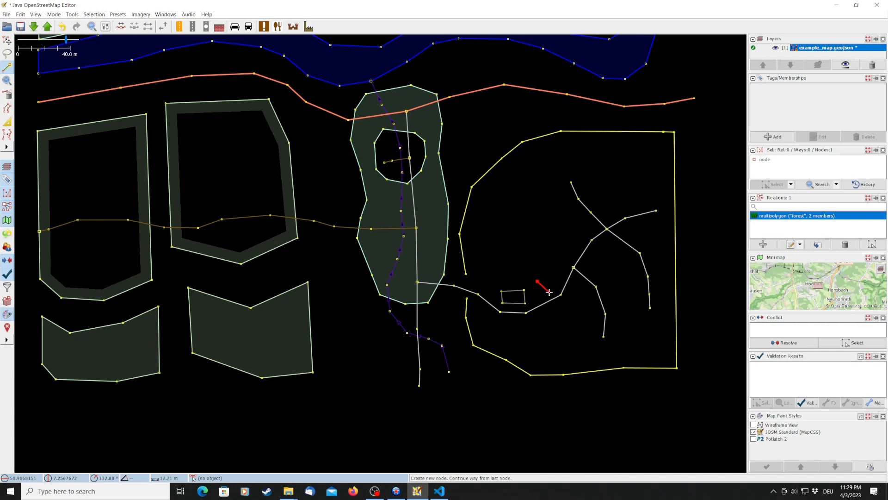
click(549, 292)
click(564, 273)
click(553, 266)
click(537, 281)
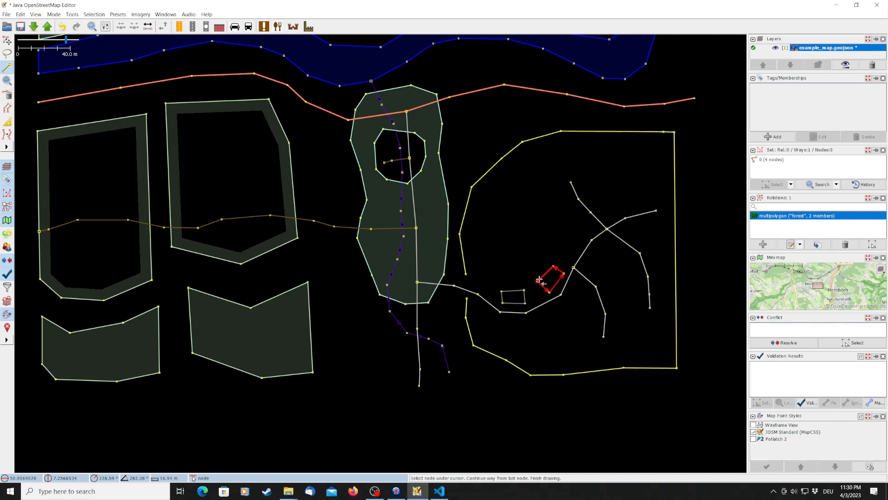
Step: Draw a closed, rotated rectangle with a side about 17 m long northwest of the road between the fork and the crossroads
click(561, 247)
click(574, 254)
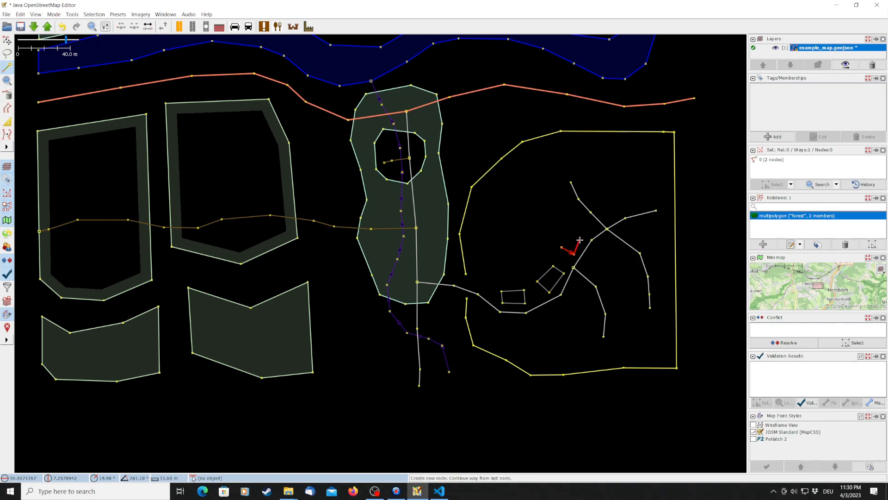
click(586, 236)
click(574, 229)
click(561, 247)
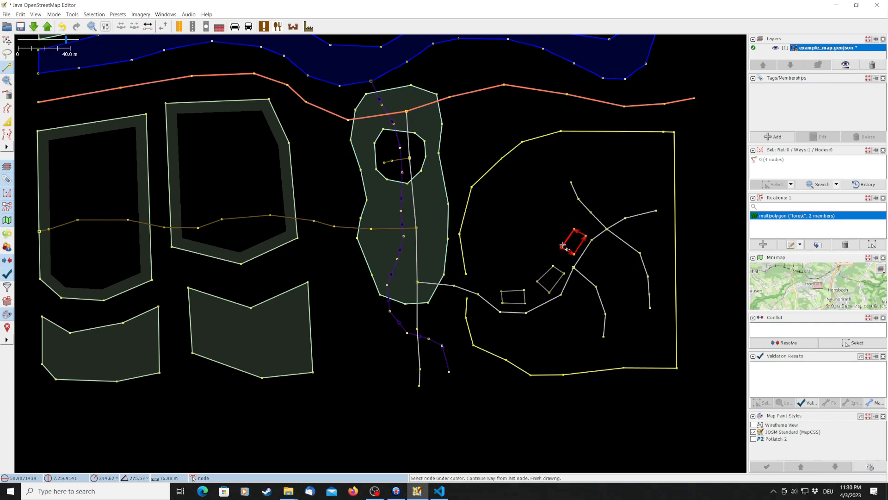
Step: Draw a closed rectangle about 16 m by 10 m just north of the crossroads, between the northwest and northeast road branches
click(594, 200)
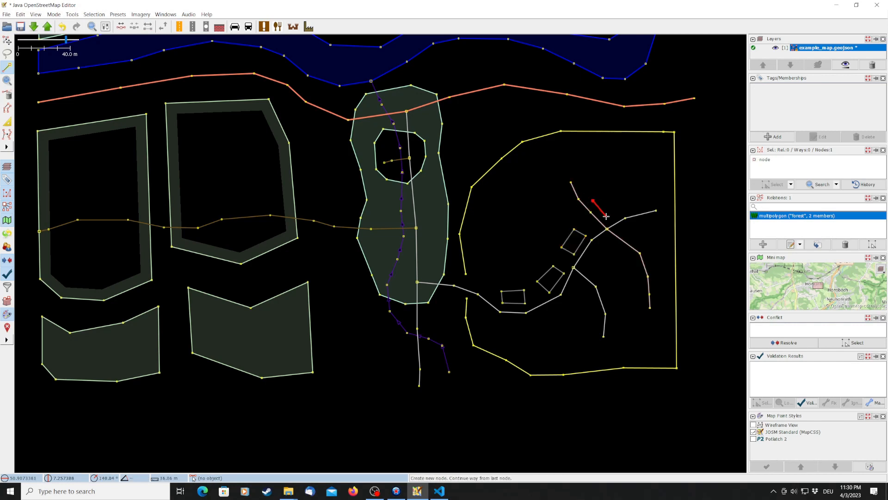
click(606, 216)
click(617, 210)
click(603, 193)
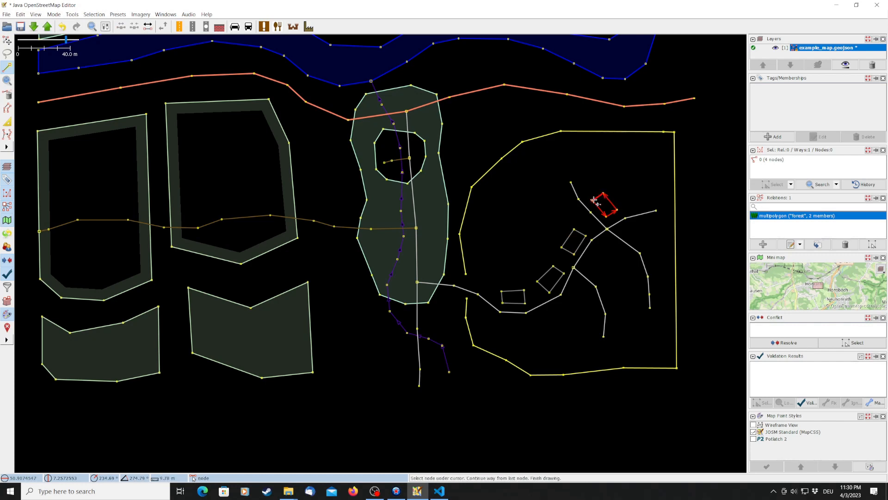
click(594, 200)
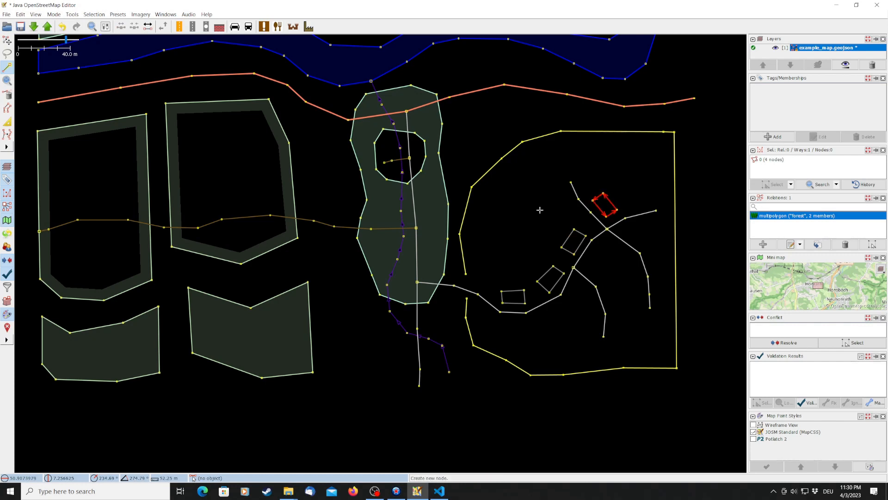
Step: Draw a closed, slightly tilted rectangle with a side about 16 m long just west of the northwest road branch
click(555, 190)
click(560, 210)
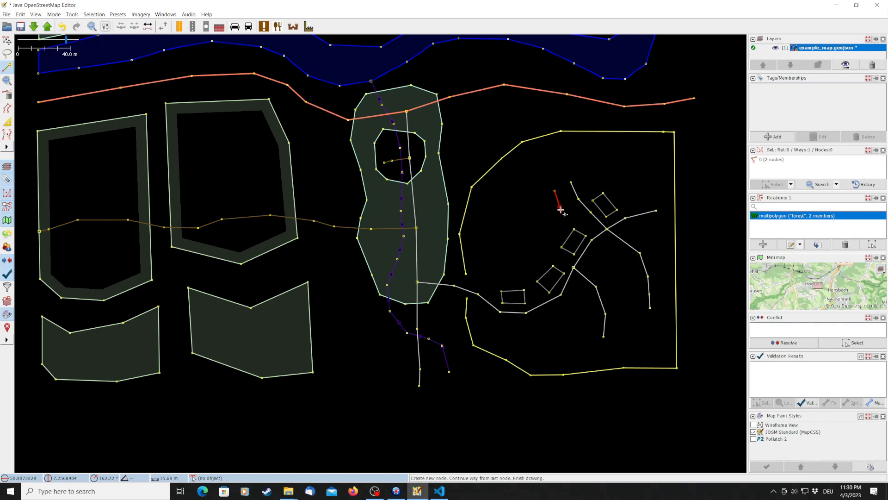
click(574, 207)
click(568, 189)
click(555, 190)
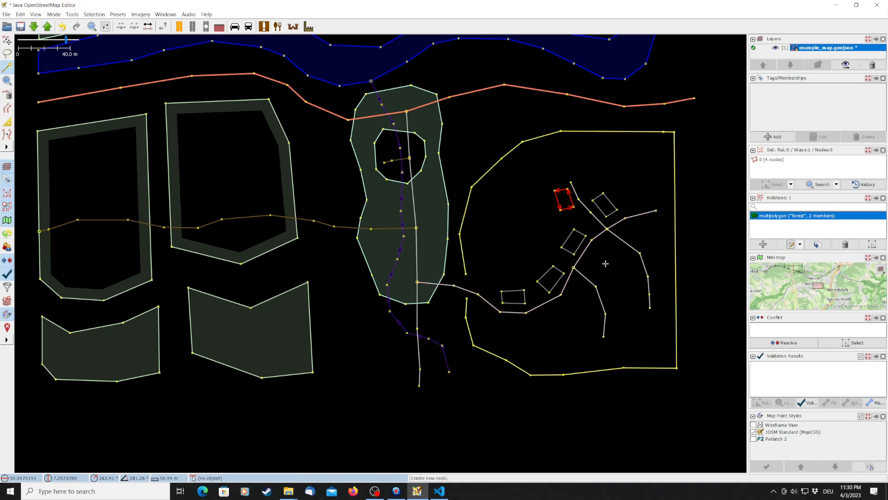
Step: Draw a closed rectangle with a side about 16 m long south of the fork, just west of the shorter southern branch
click(576, 286)
click(570, 301)
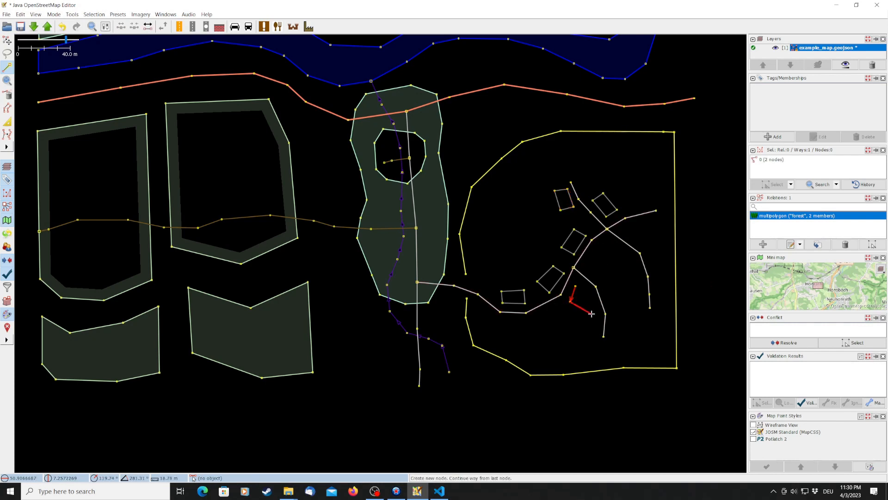
click(587, 311)
click(594, 297)
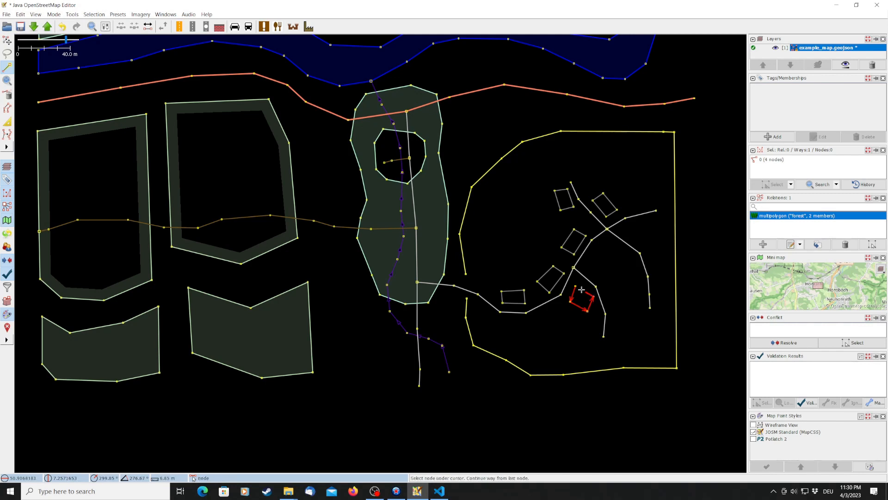
click(576, 286)
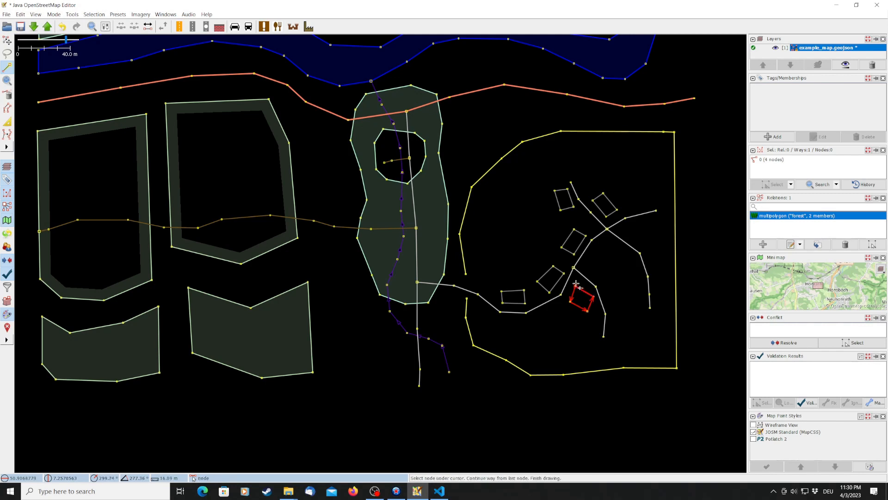
Step: Draw a larger closed rectangle, about 80 m around, south of the crossroads between the two southern road branches
click(606, 250)
click(595, 263)
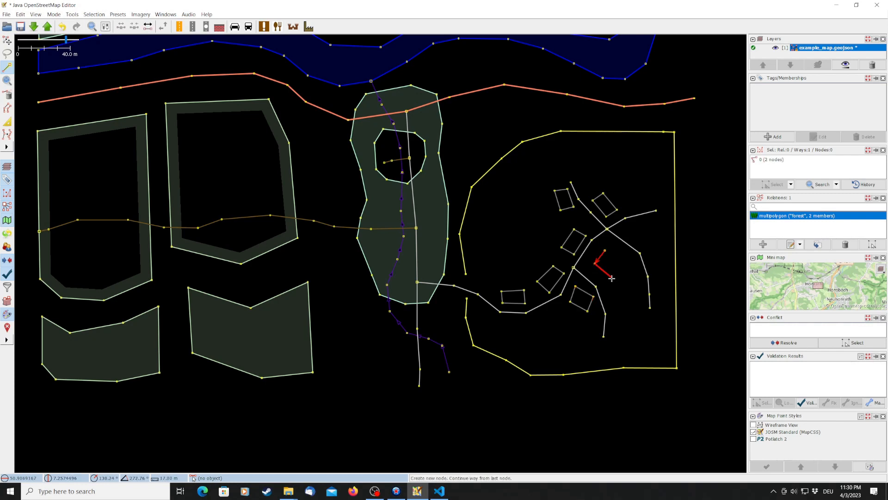
click(620, 285)
click(633, 267)
click(606, 251)
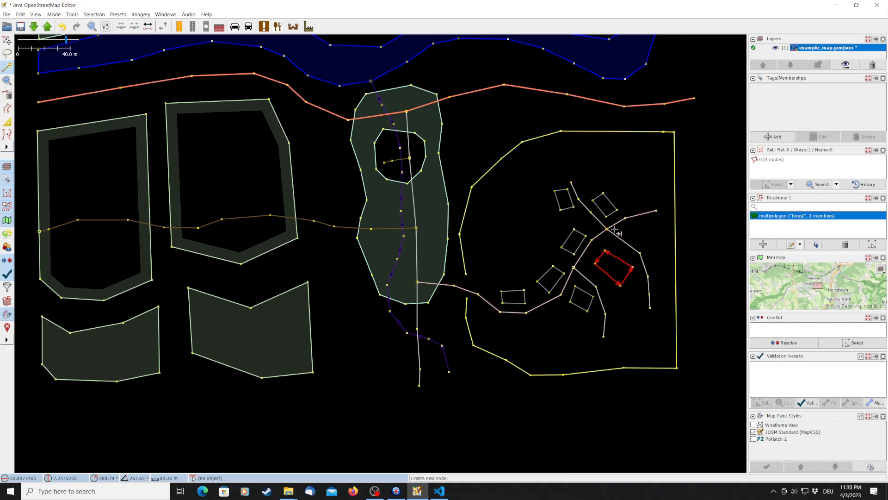
Step: Draw a tall closed rectangle about 27 m wide and 173 m around near the western edge inside the yellow outline
click(487, 193)
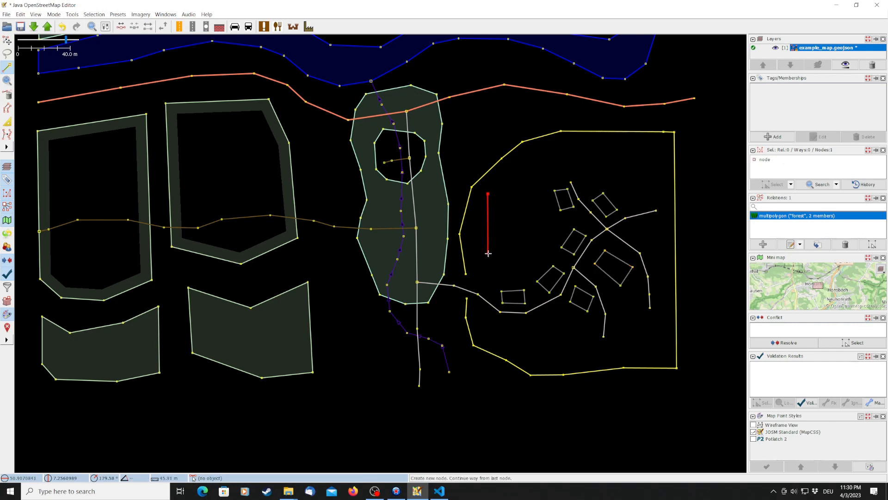
click(490, 270)
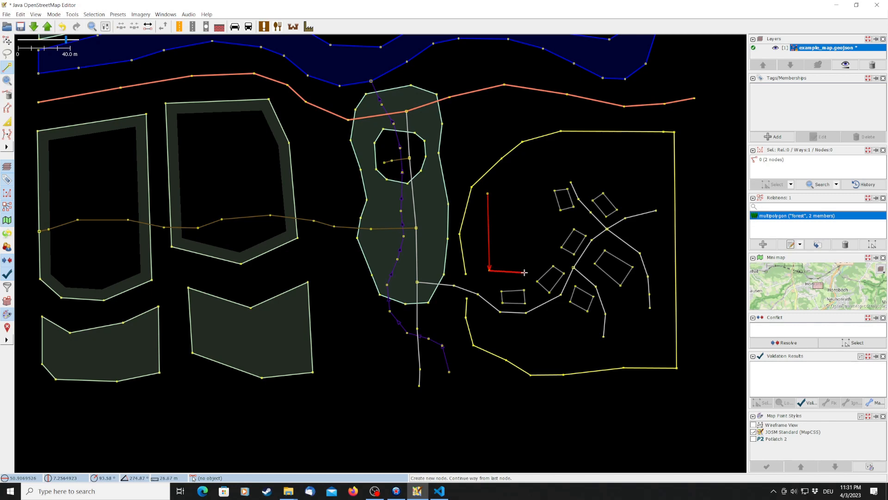
click(525, 271)
click(522, 191)
click(488, 193)
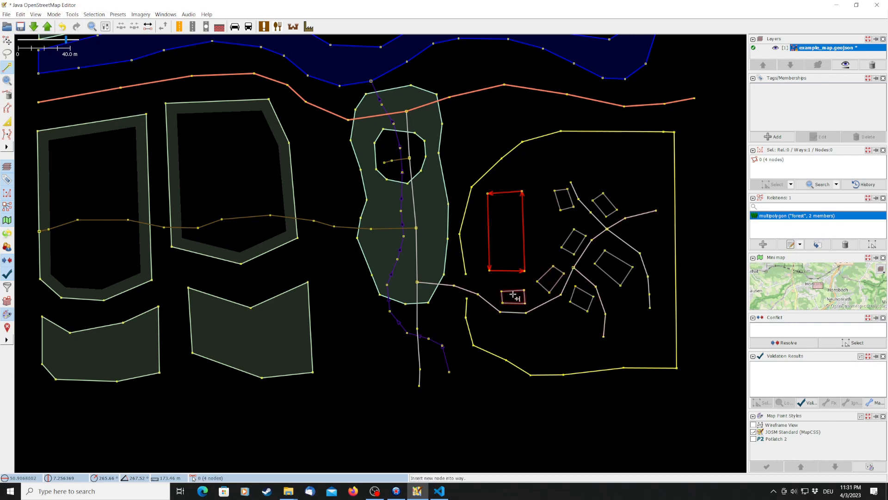
Step: Tag all the new rectangles except the one between the two southern road branches as building=yes
key(s)
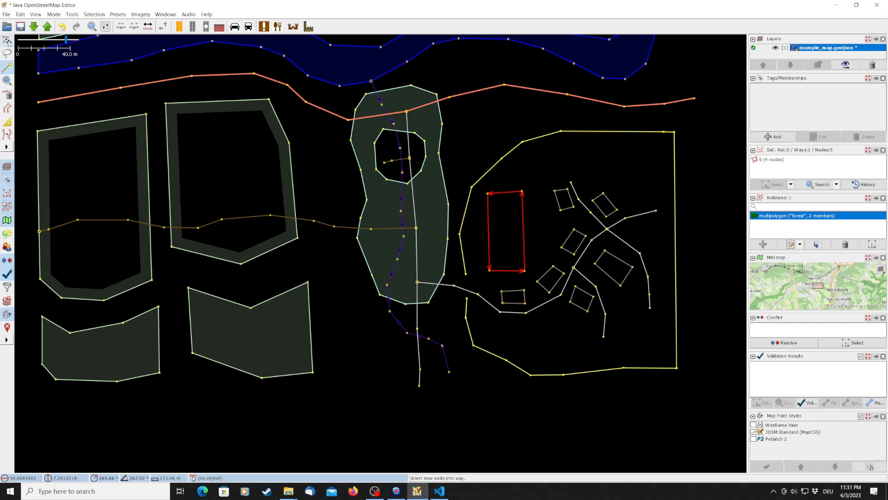
shift+click(512, 299)
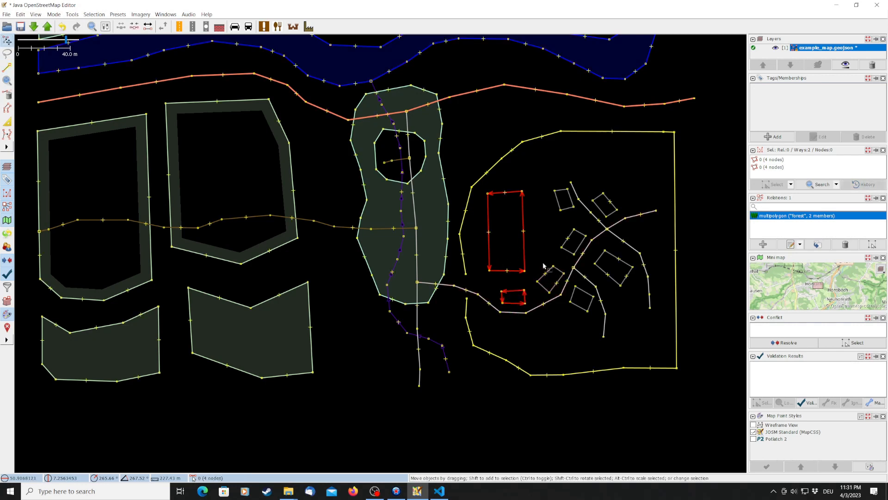
shift+click(551, 270)
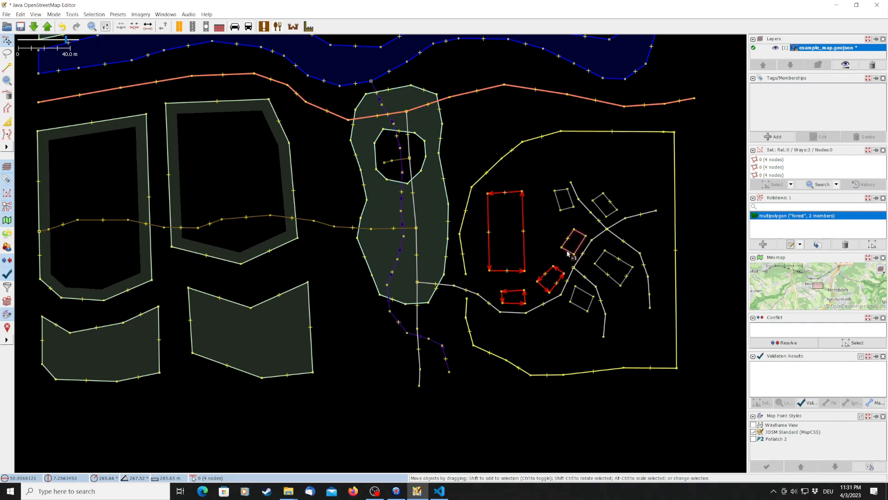
shift+click(568, 251)
shift+click(569, 209)
shift+click(604, 212)
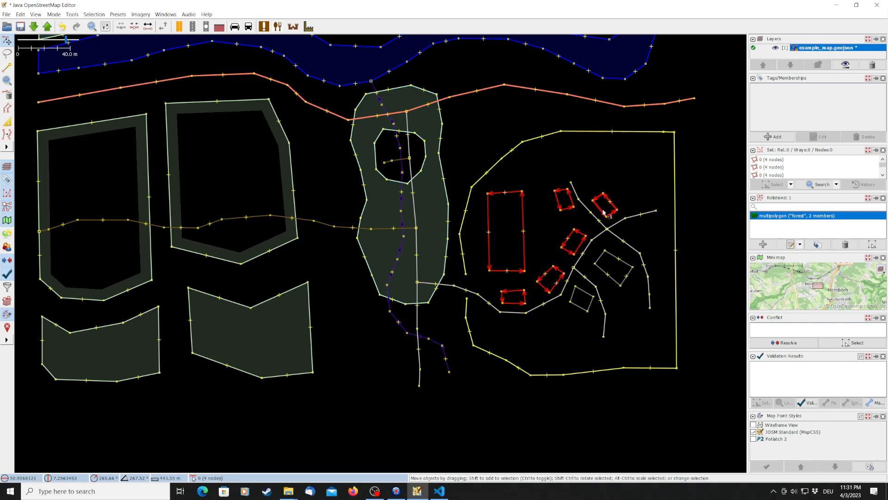
shift+click(590, 299)
click(774, 137)
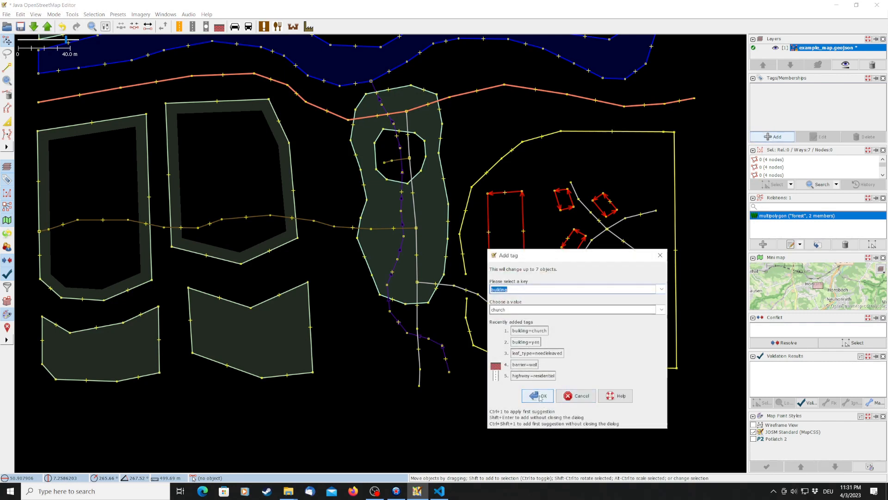
click(536, 343)
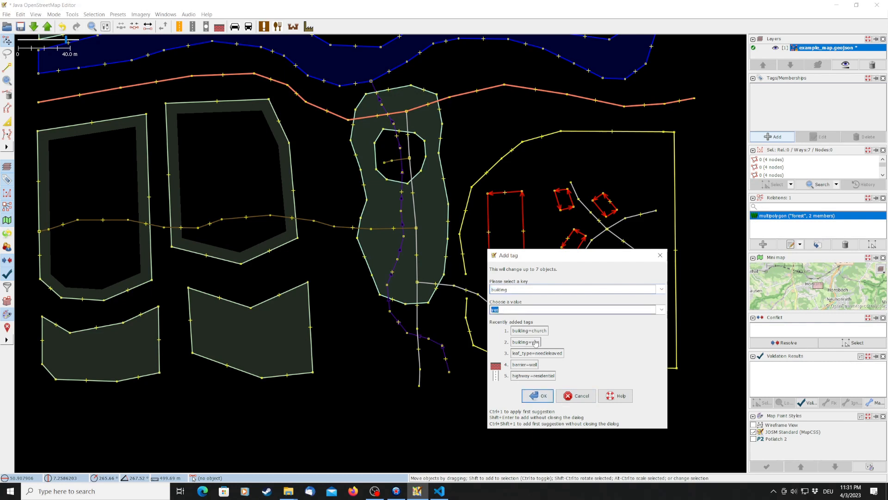
click(539, 396)
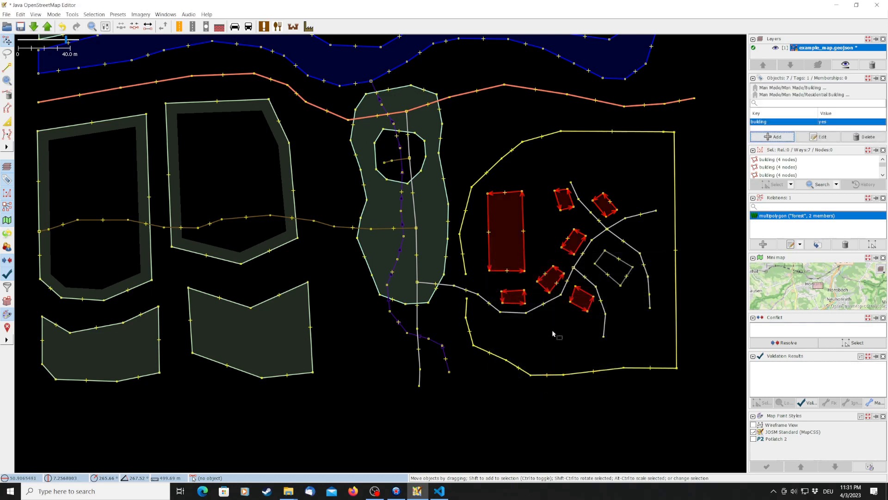
Step: Tag the remaining rectangle between the two southern road branches as building=church
click(615, 284)
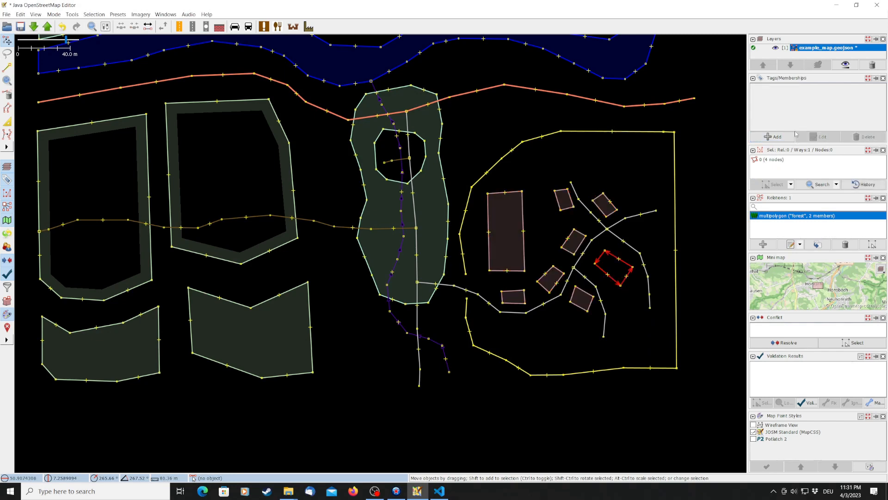
click(772, 138)
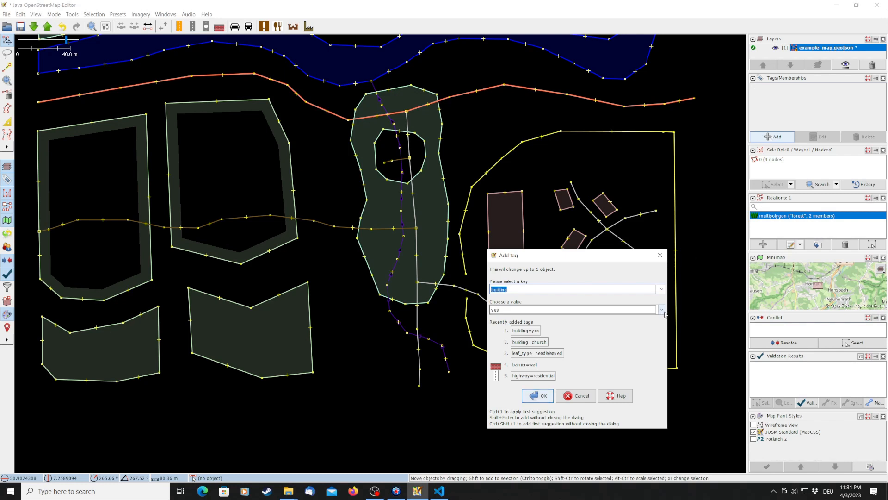
click(662, 311)
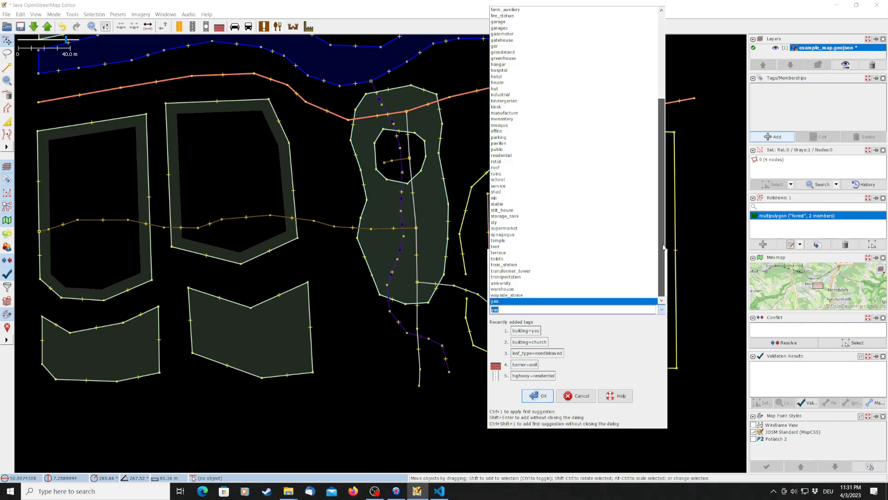
drag(663, 247, 663, 114)
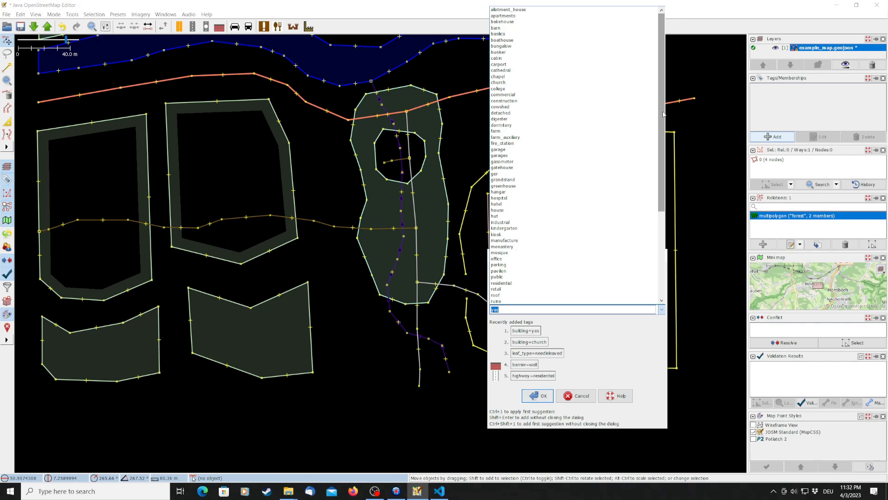
click(506, 83)
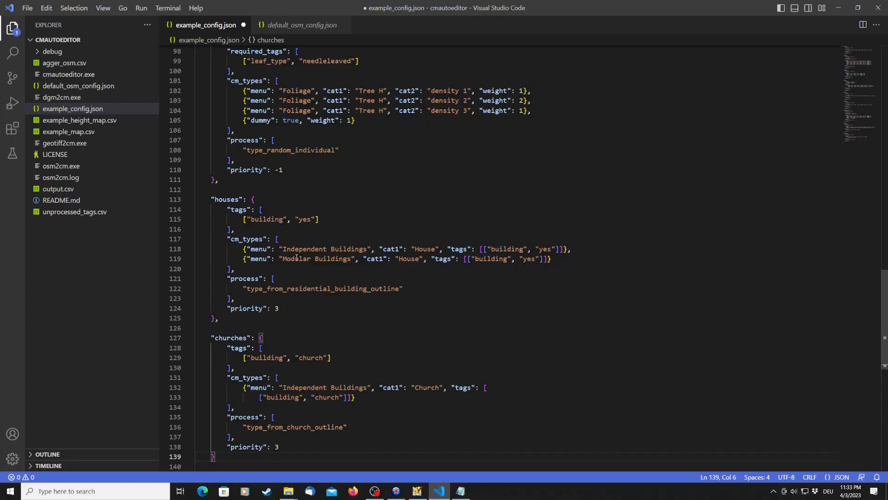
Step: Switch to Visual Studio Code and examine the tags and process entries of the houses and churches blocks in example_config.json
click(225, 196)
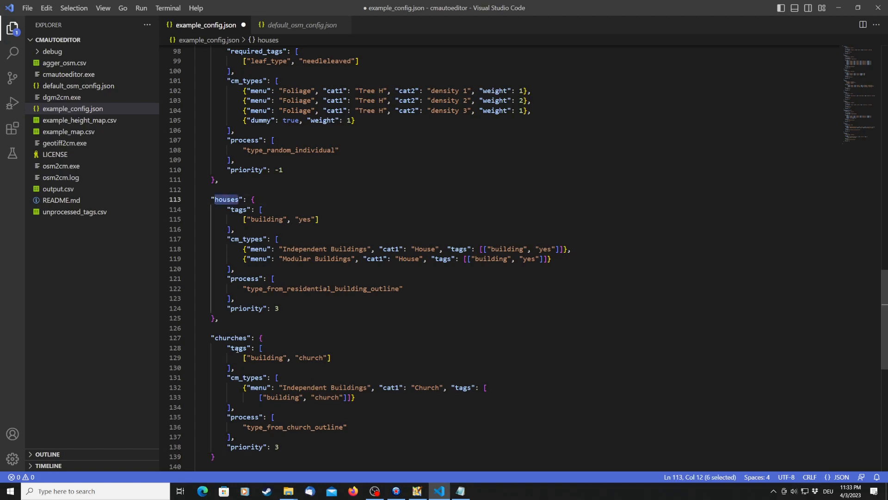
click(235, 333)
click(234, 338)
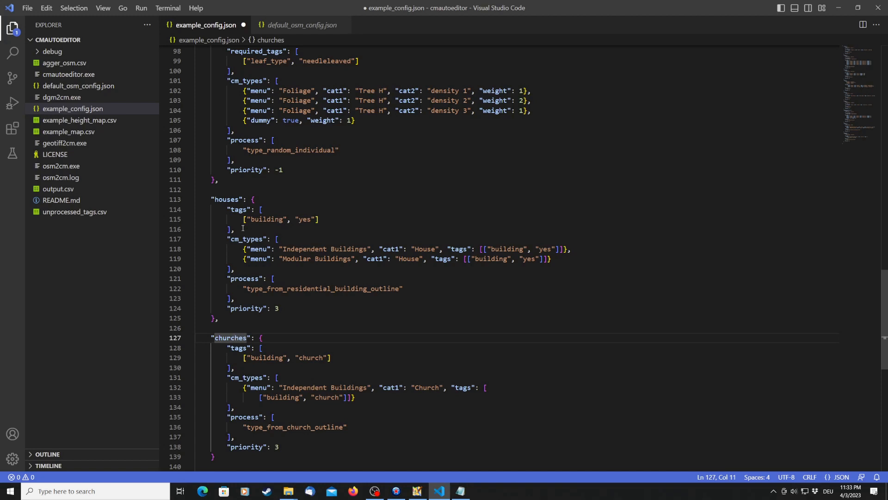
click(264, 219)
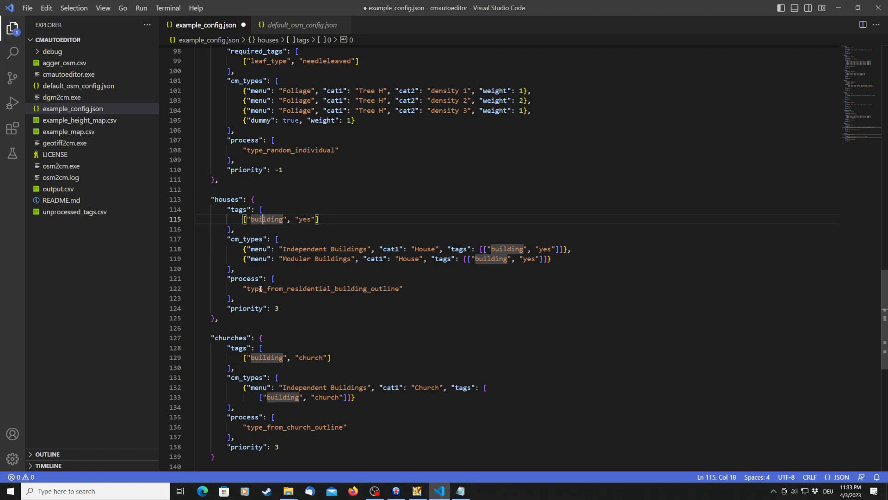
double_click(349, 290)
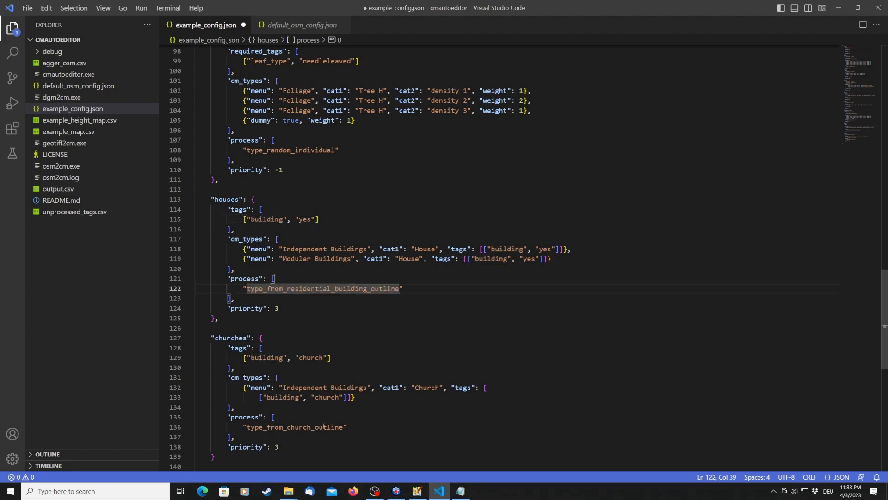
click(324, 427)
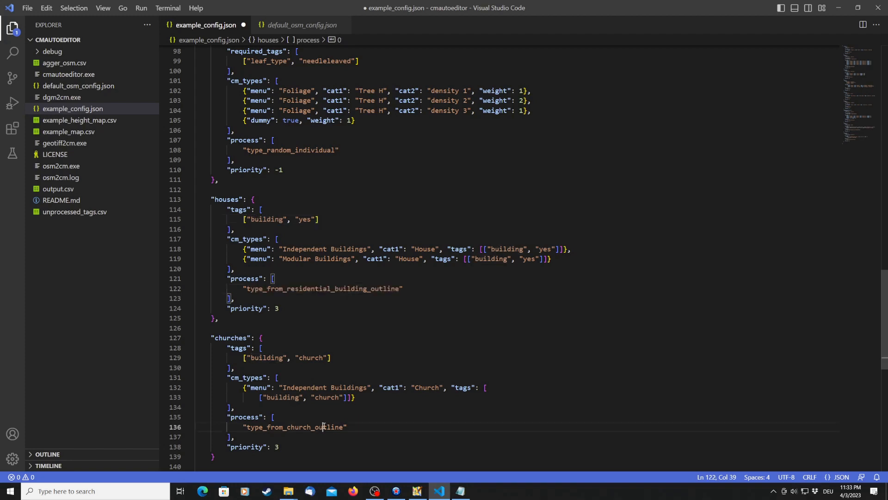
click(311, 288)
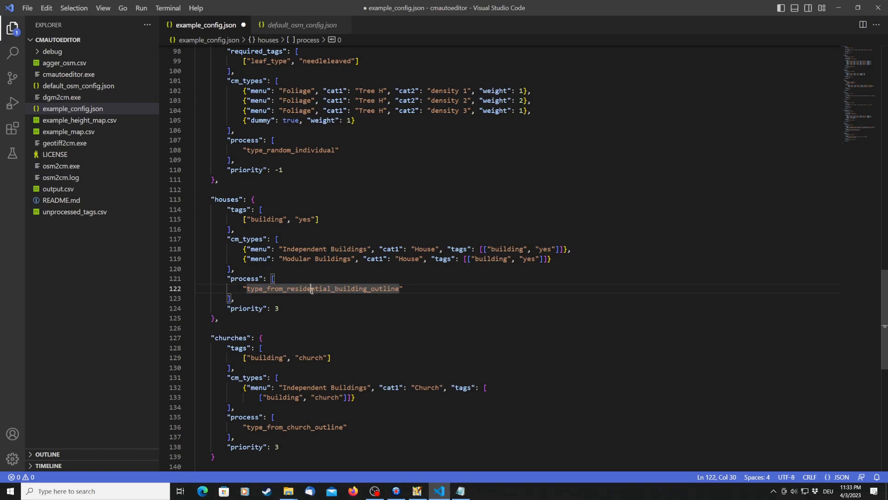
double_click(324, 427)
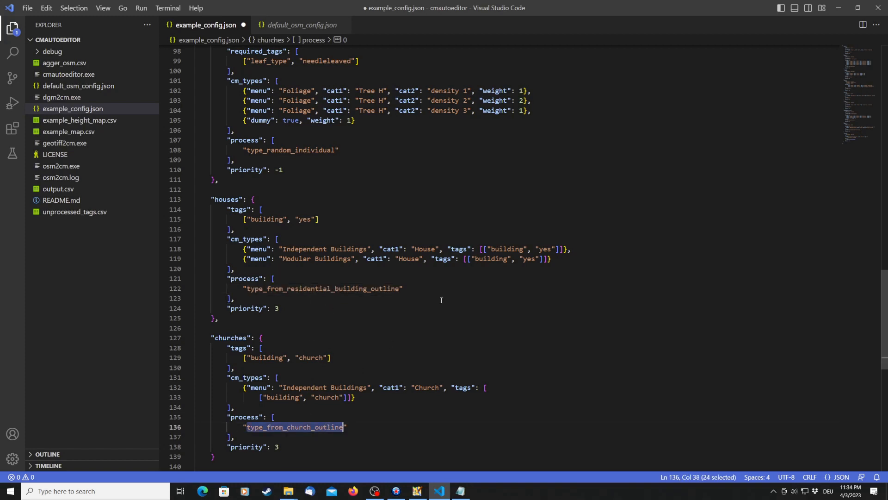
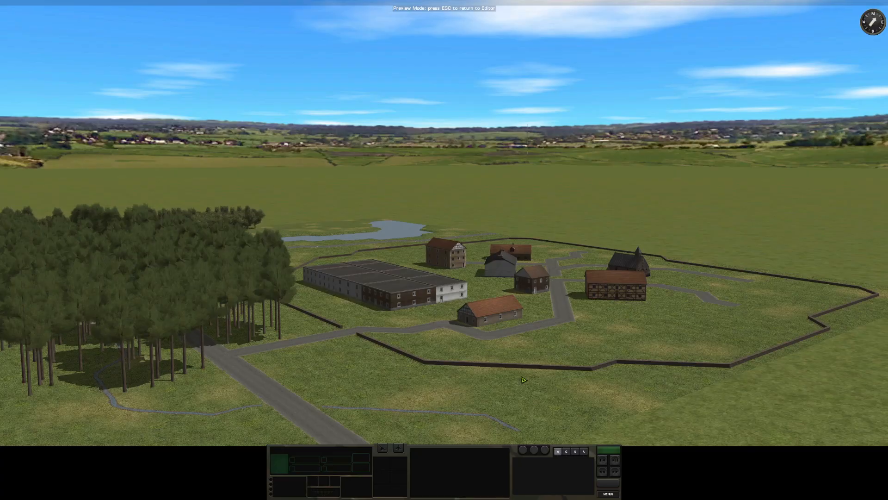
Step: In the 3-D map preview, examine the long flat-roofed building block generated near the village's western wall from several distances
key(w)
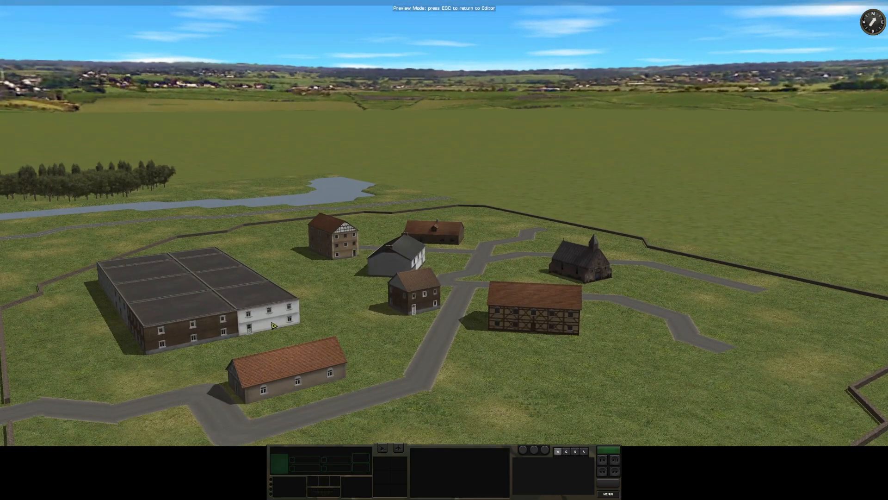
key(q)
key(q)
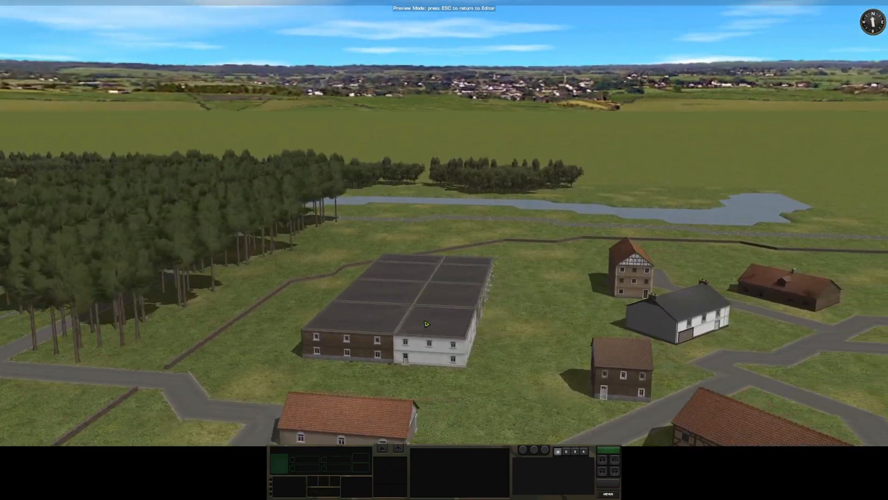
key(q)
key(w)
key(d)
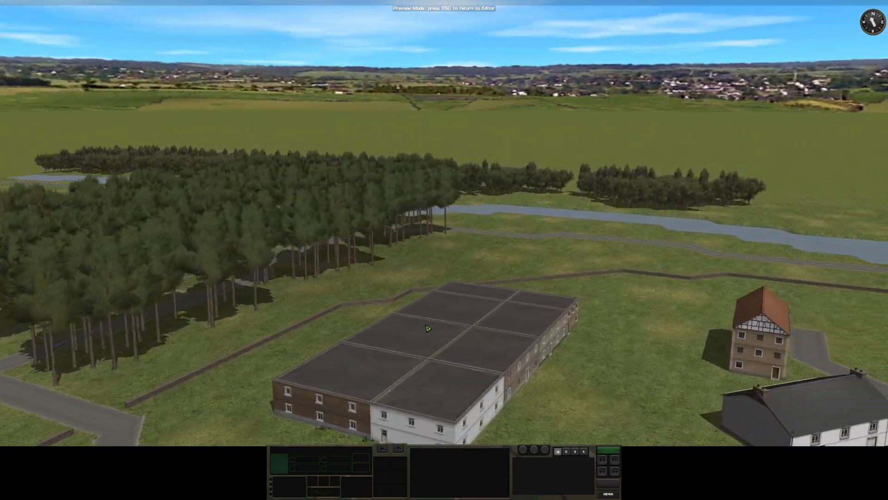
key(f)
key(w)
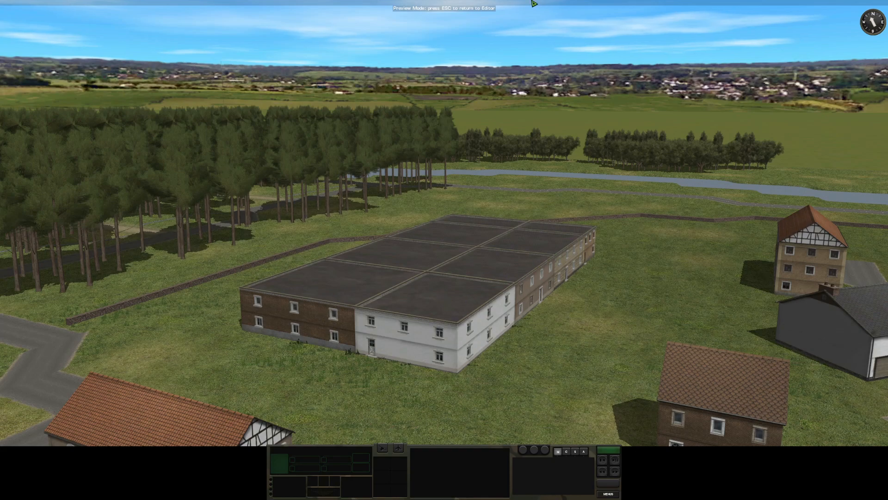
mouse_move(532, 2)
mouse_move(458, 499)
mouse_move(1, 296)
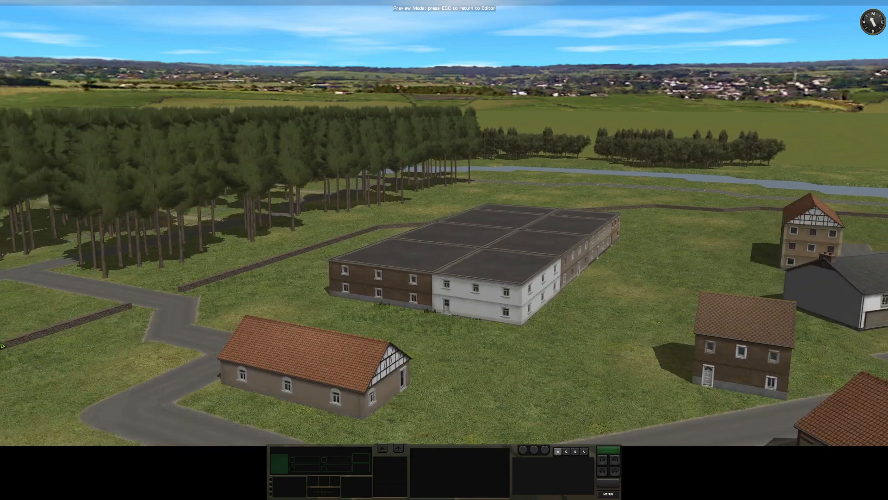
mouse_move(487, 2)
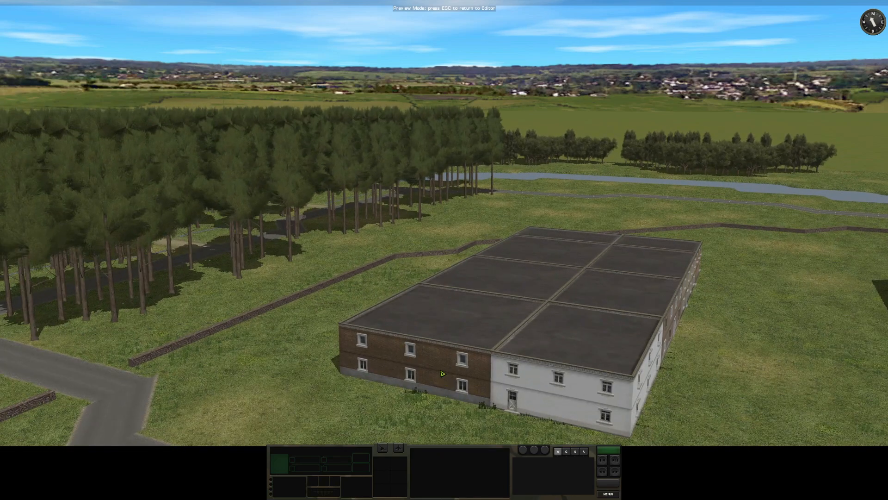
mouse_move(887, 361)
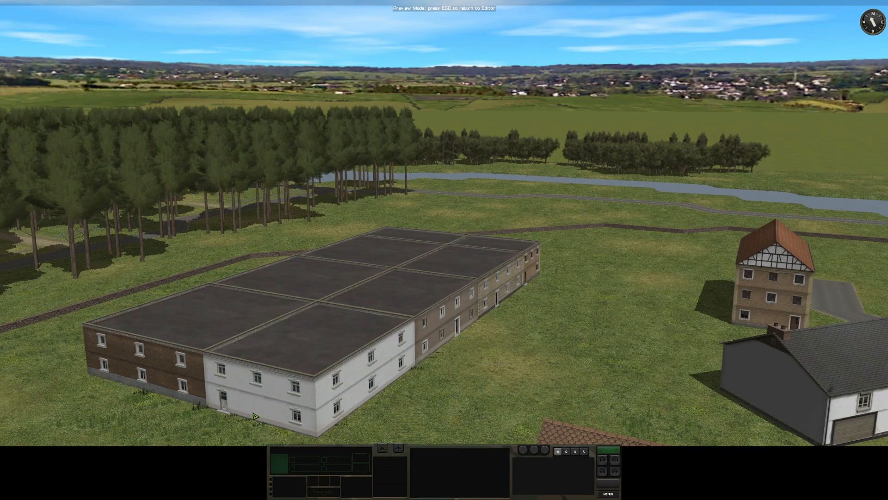
drag(257, 415, 259, 444)
drag(402, 361, 402, 360)
key(a)
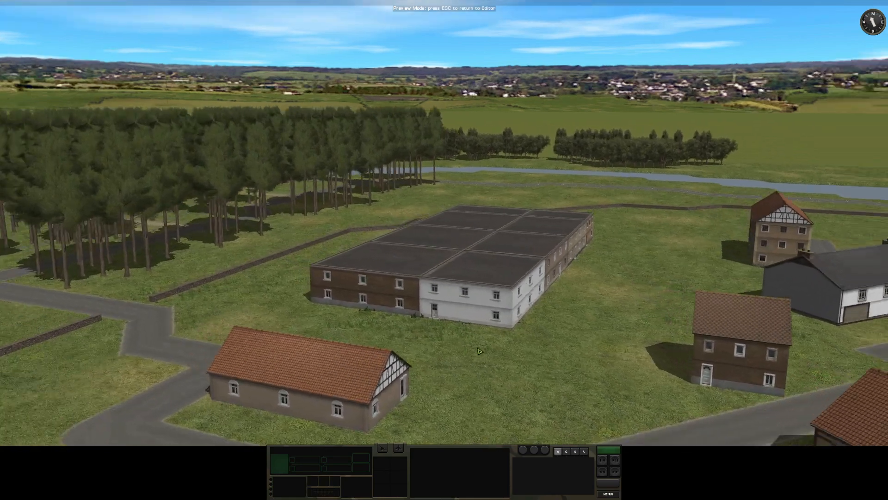
Step: Survey the whole walled village from the south, checking the placement of the houses, church and roads
key(e)
key(s)
key(s)
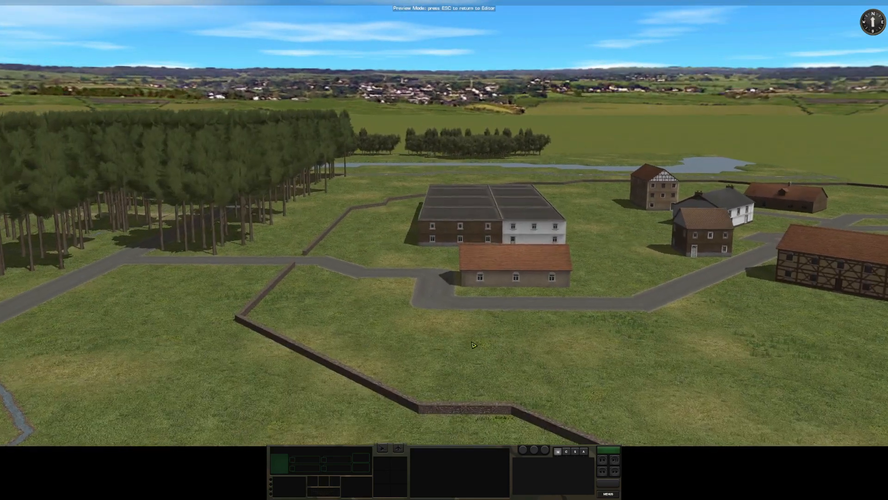
key(d)
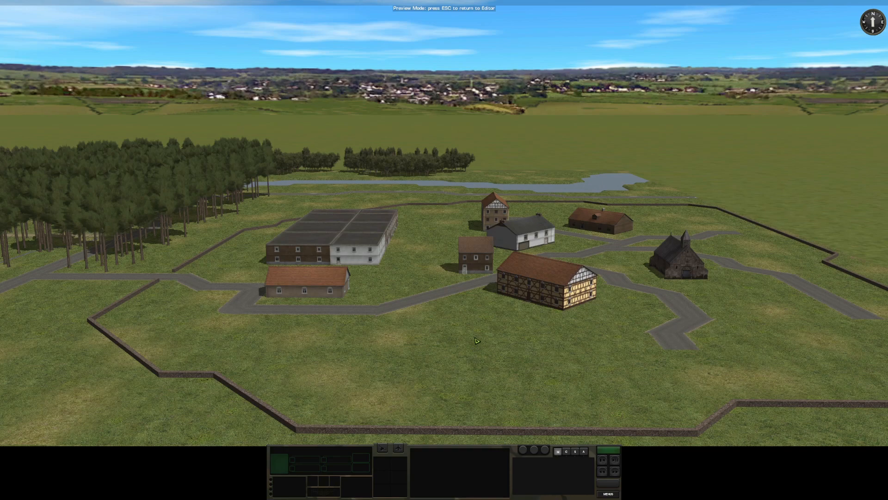
drag(468, 339, 423, 330)
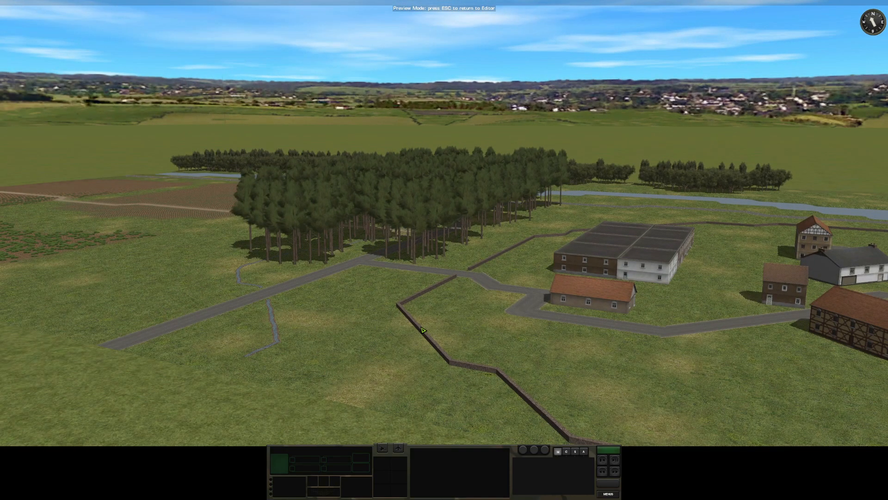
scroll(417, 327, down, 5)
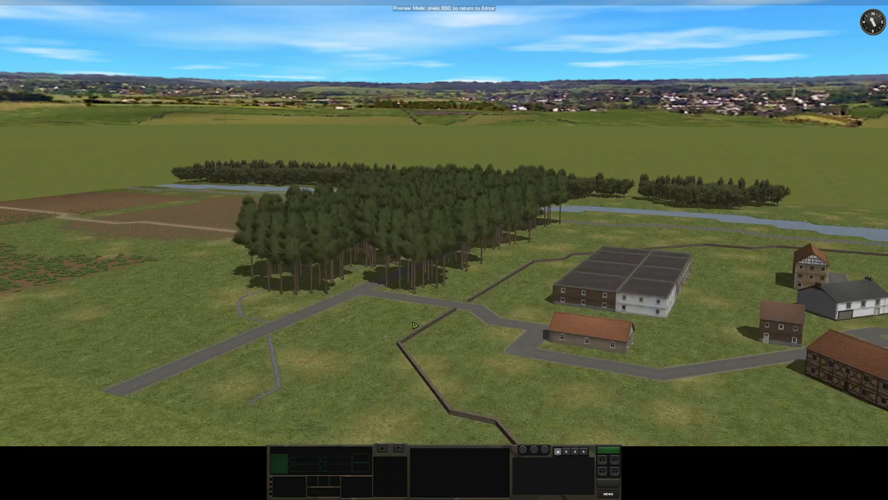
drag(448, 336, 517, 352)
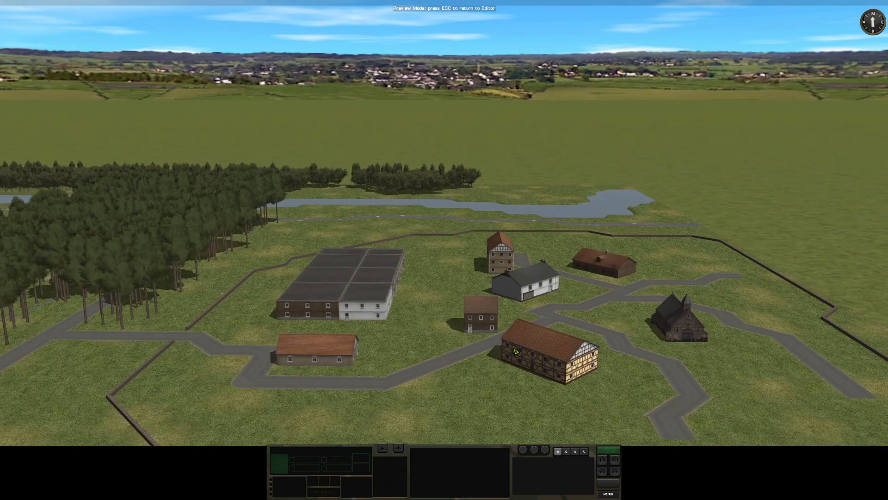
key(d)
key(w)
scroll(517, 351, up, 3)
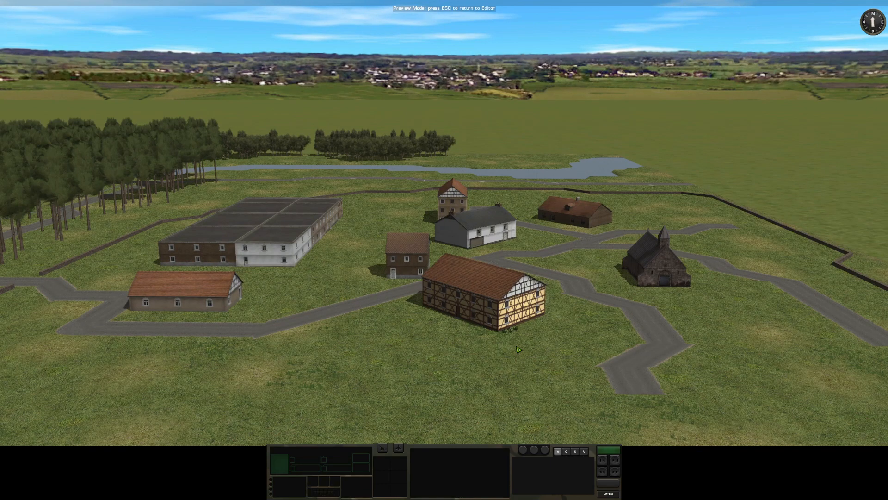
key(d)
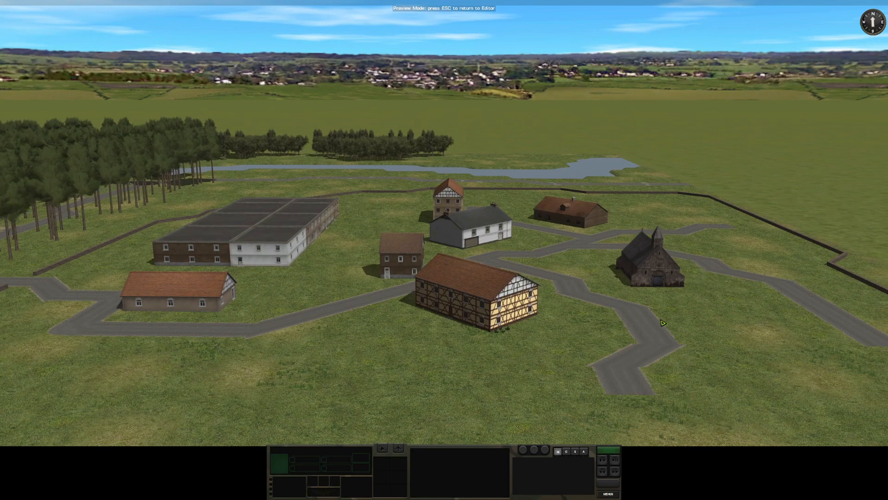
drag(664, 323, 633, 334)
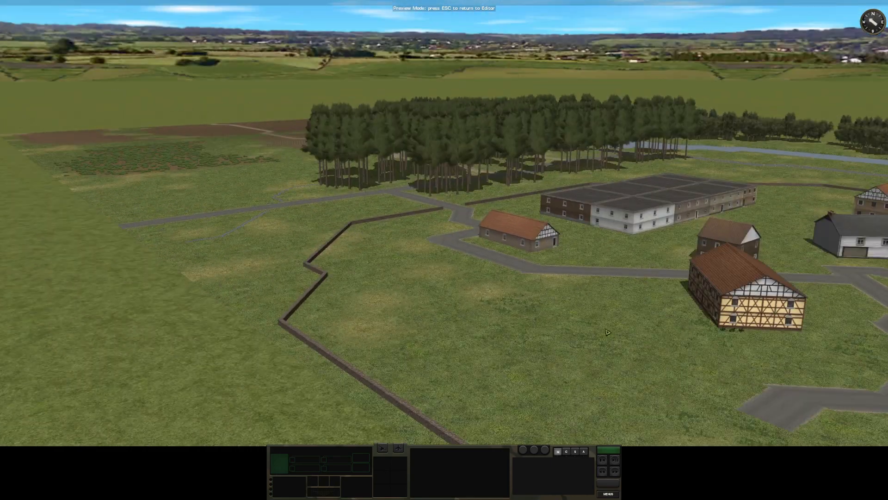
drag(516, 343, 574, 343)
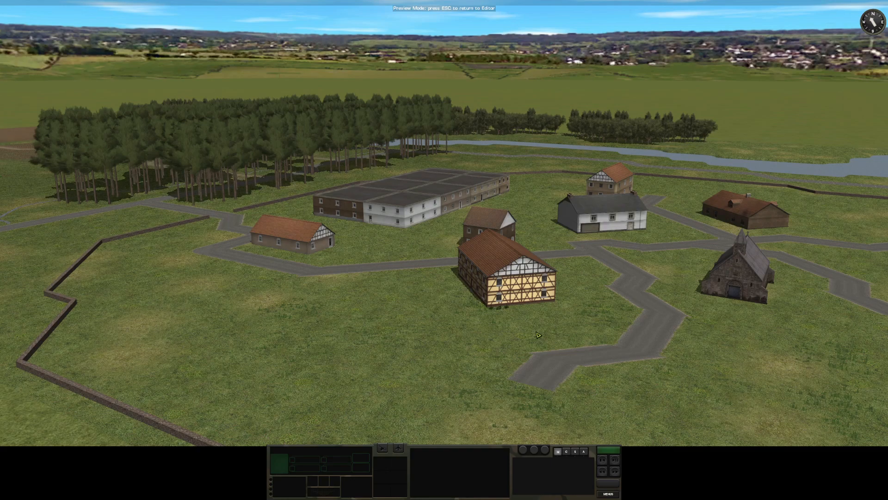
Step: Inspect the narrow stream up close where it crosses the road and enters the tall forest west of the village
drag(413, 227, 370, 225)
scroll(369, 226, up, 6)
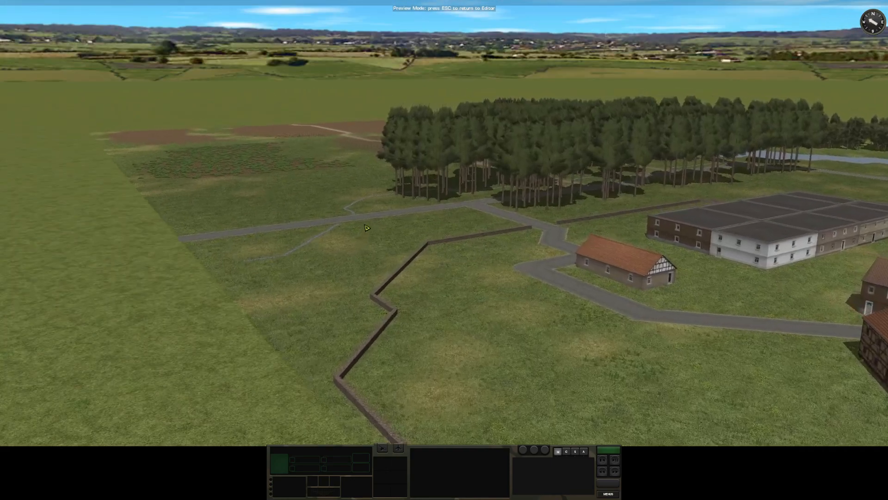
scroll(367, 234, up, 2)
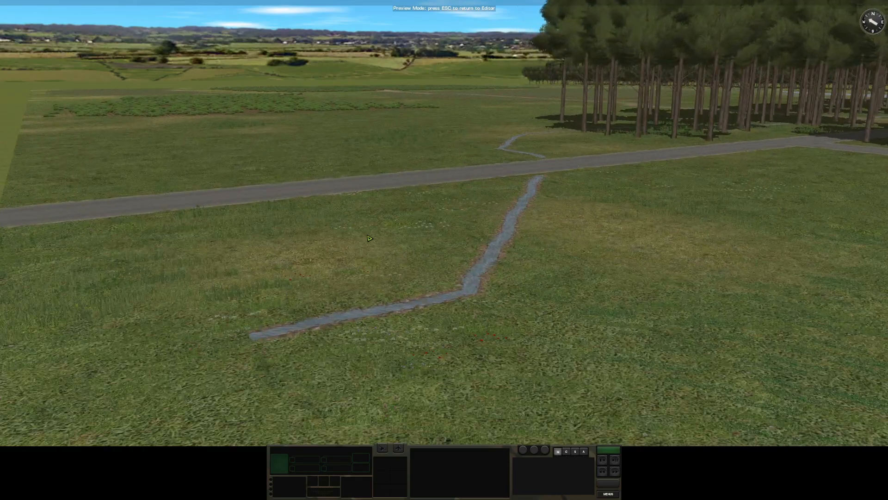
drag(367, 235, 537, 312)
scroll(435, 247, up, 2)
scroll(435, 247, up, 2)
scroll(389, 191, up, 4)
scroll(389, 191, up, 2)
scroll(537, 313, up, 2)
scroll(537, 313, down, 1)
scroll(537, 313, down, 3)
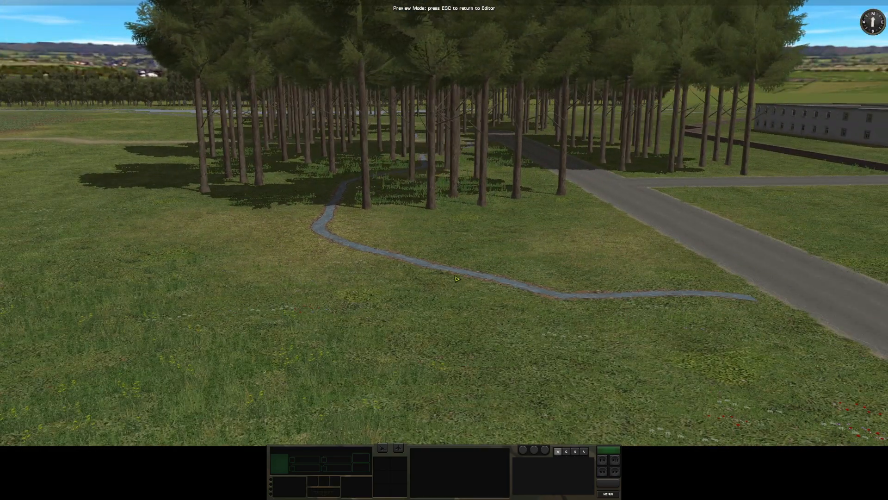
scroll(512, 323, down, 4)
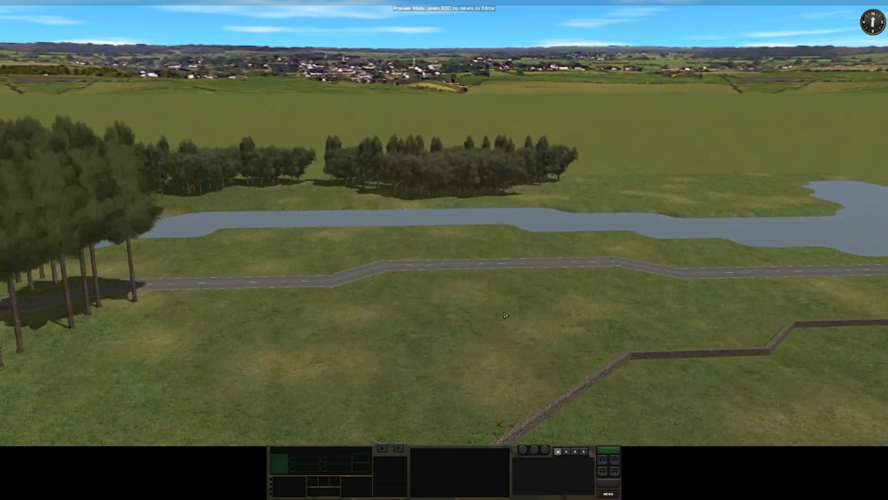
Step: Inspect the northern river, its banks and the tree lines beside it in the 3-D preview
scroll(504, 313, up, 6)
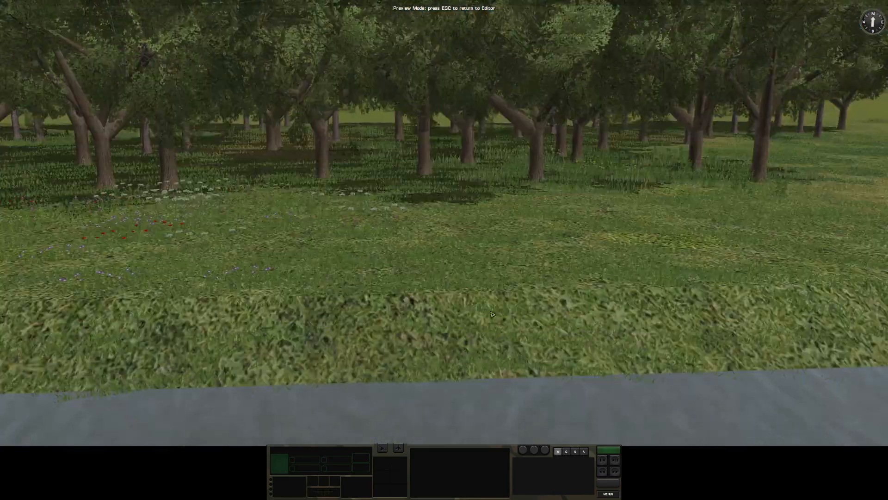
key(q)
key(w)
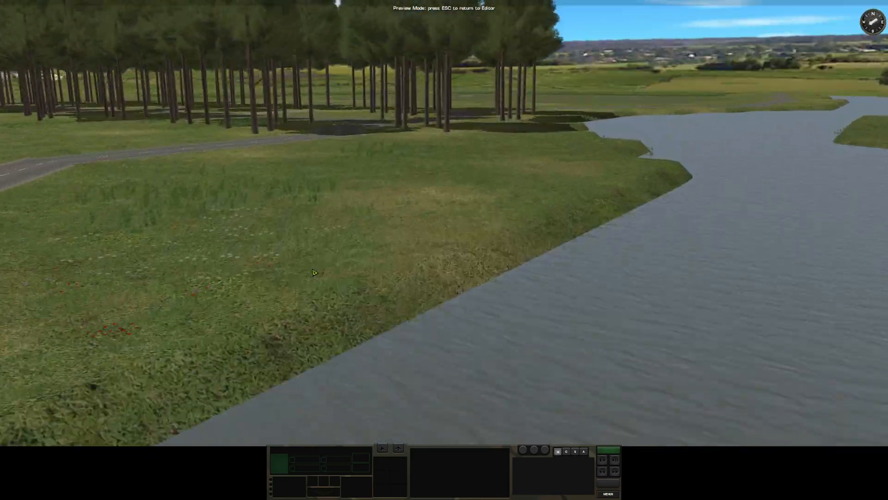
key(e)
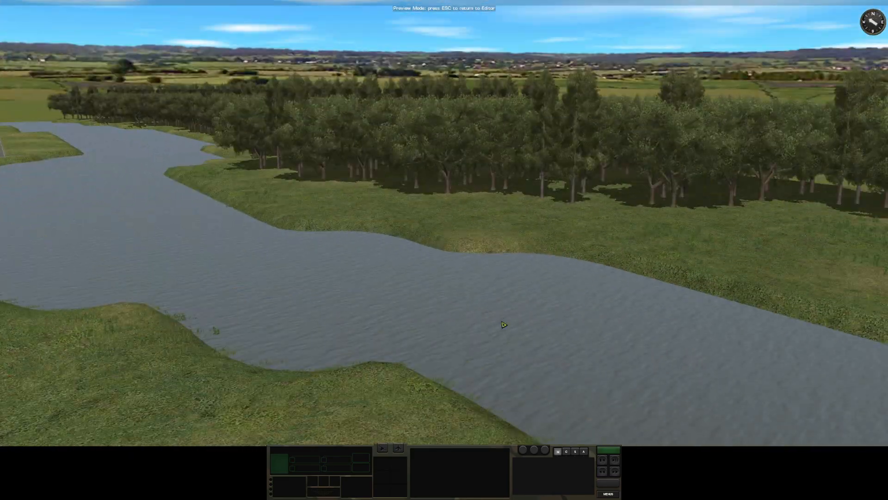
key(w)
key(s)
key(e)
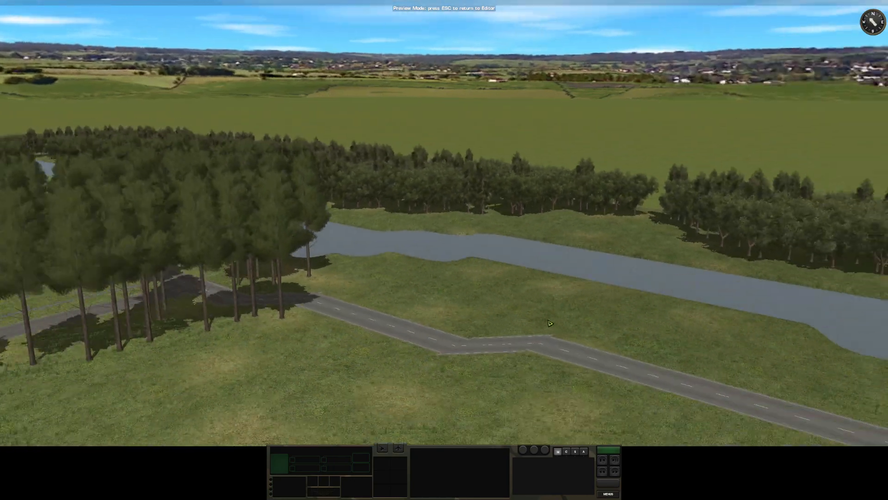
Step: Review the church, houses, flat-roofed block and boundary wall from the village's eastern side
key(s)
key(d)
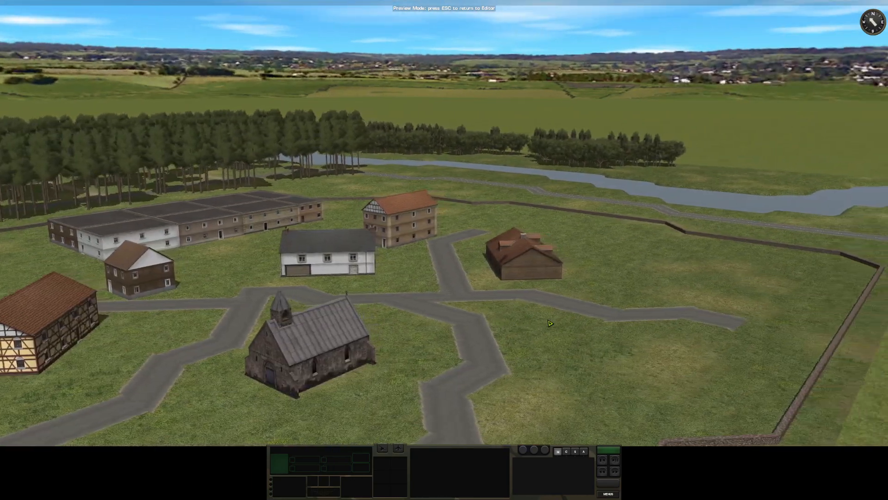
key(w)
key(q)
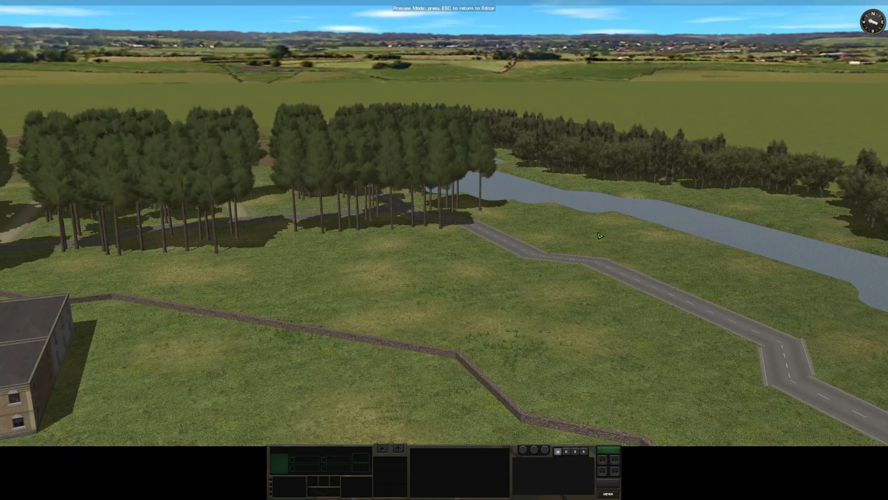
key(q)
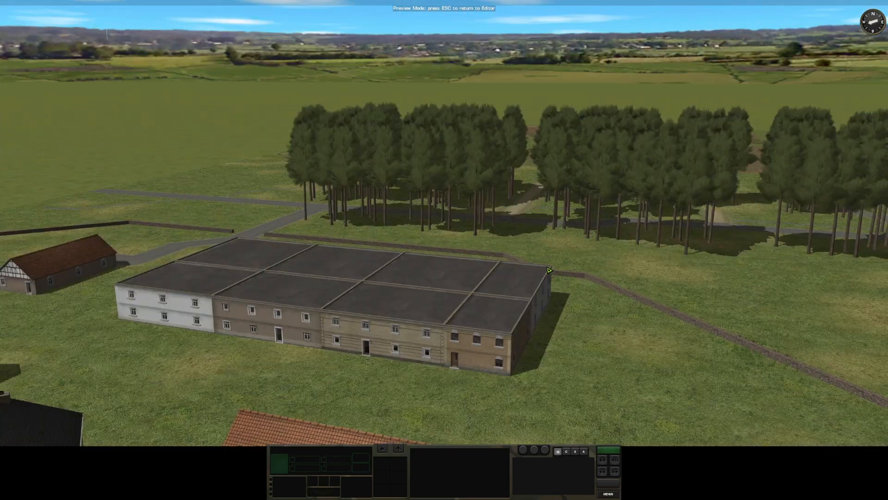
key(s)
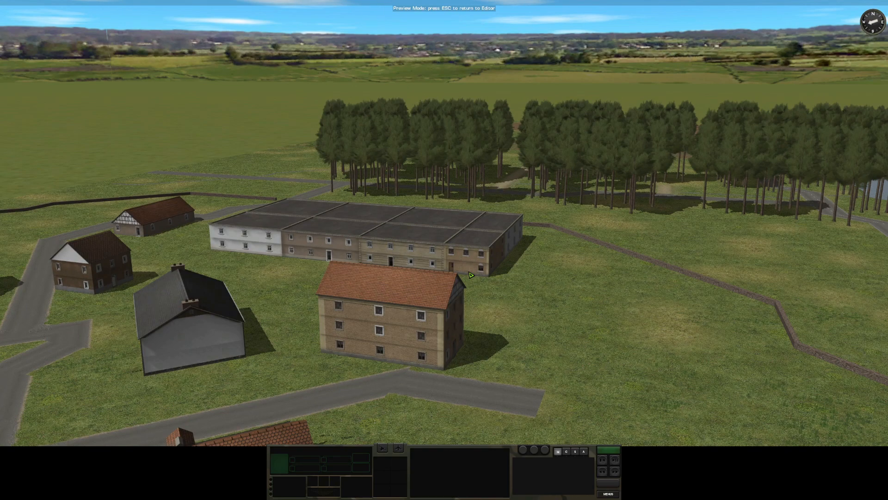
key(s)
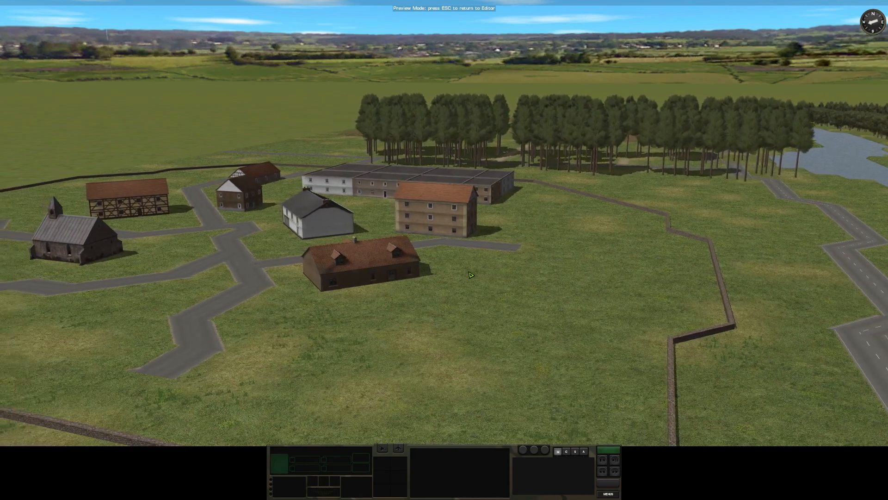
key(e)
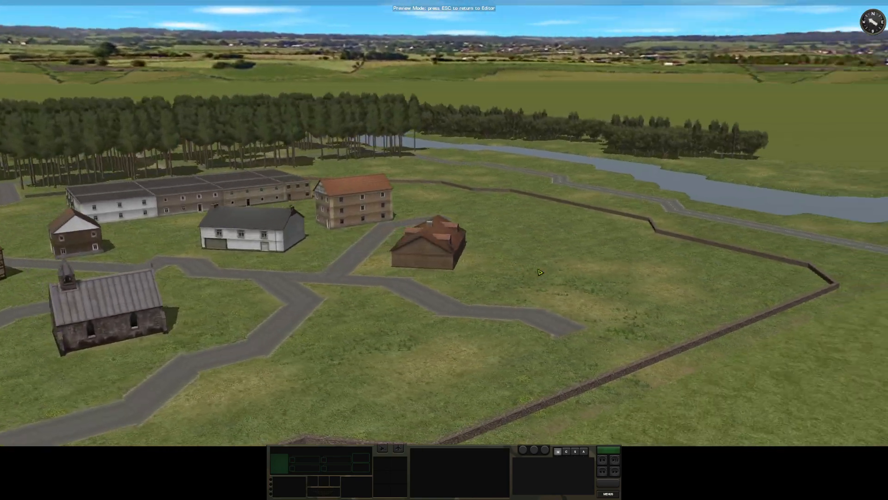
key(s)
key(q)
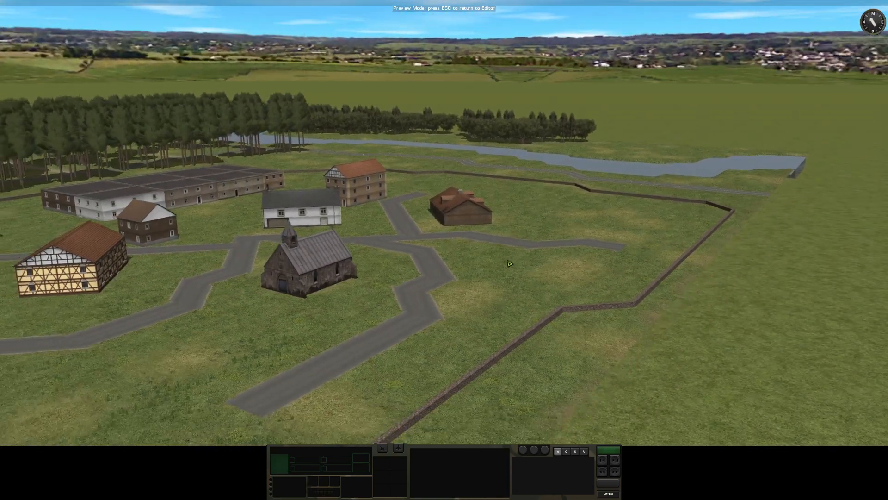
key(s)
key(a)
Step: Switch to Java OpenStreetMap Editor and place a standalone node inside the yellow outline, just south of the southwesternmost building
key(alt+Tab)
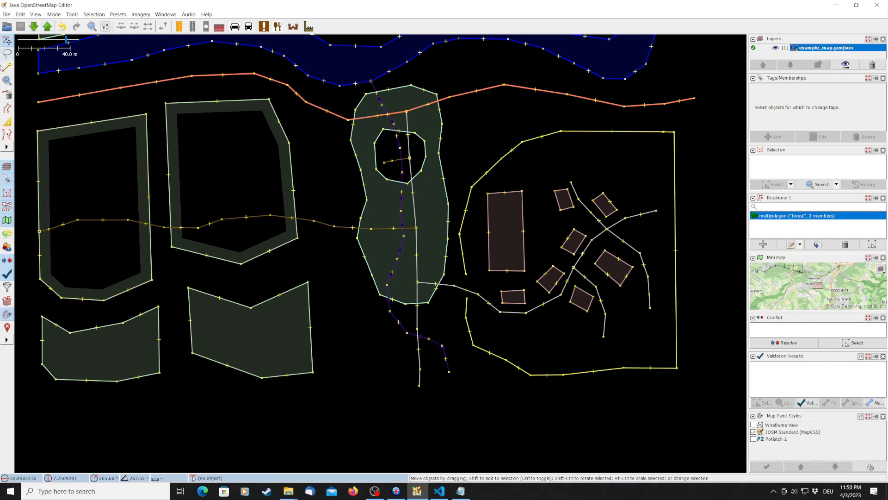
click(7, 67)
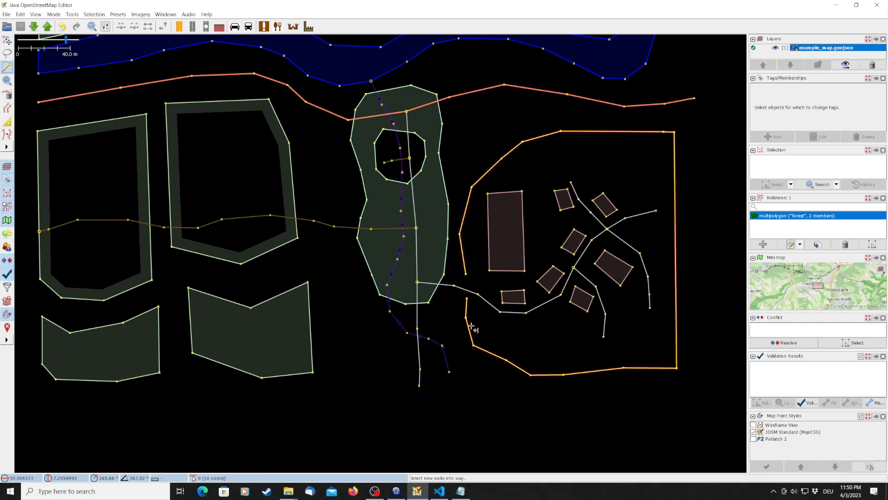
click(499, 328)
key(Escape)
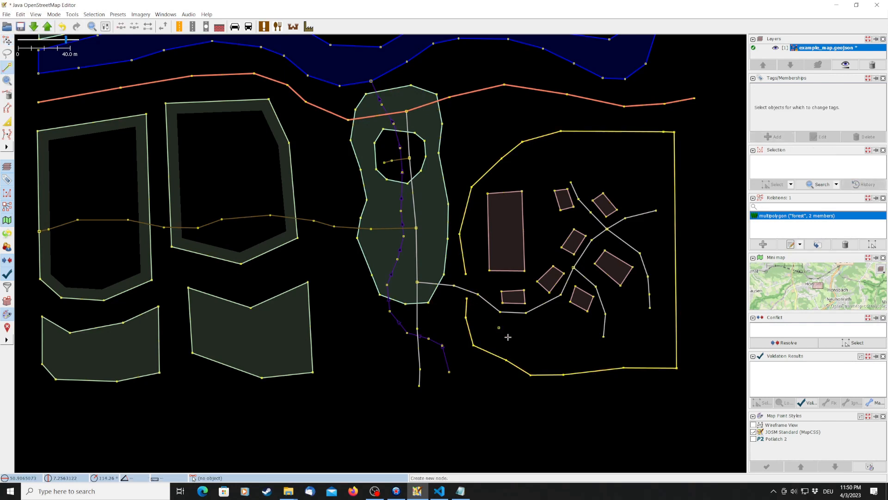
Step: Select the standalone node south of the southwesternmost building and tag it as a tree with the Tree preset, leaving the optional attributes empty
click(8, 41)
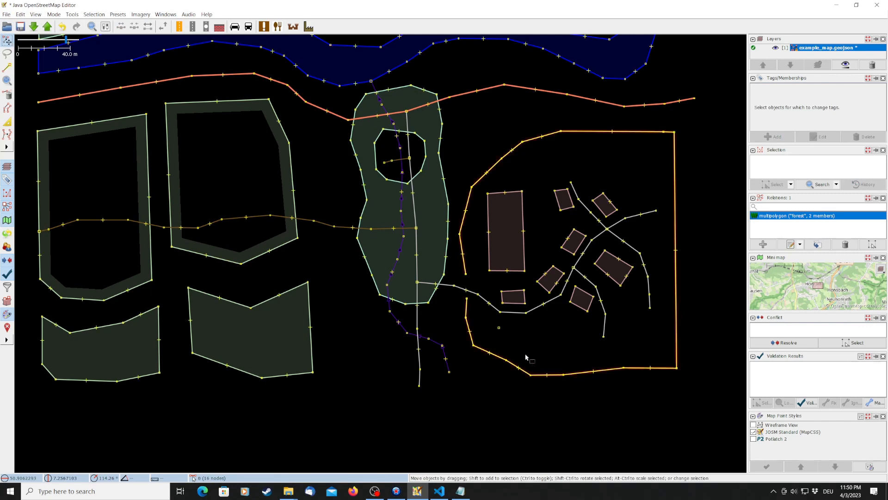
click(499, 327)
click(116, 18)
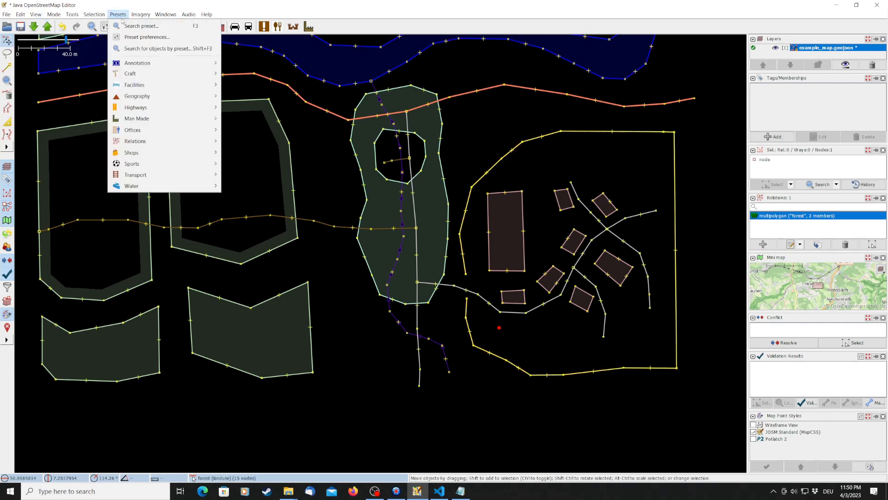
mouse_move(158, 96)
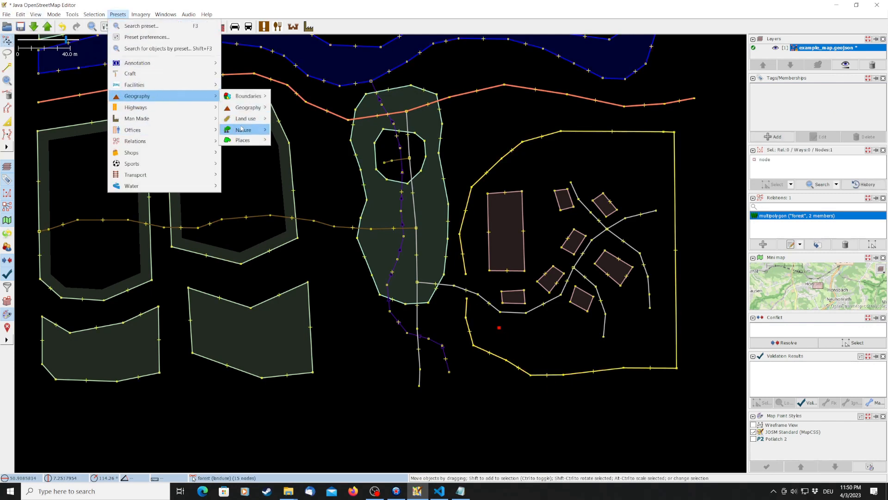
mouse_move(241, 130)
click(296, 146)
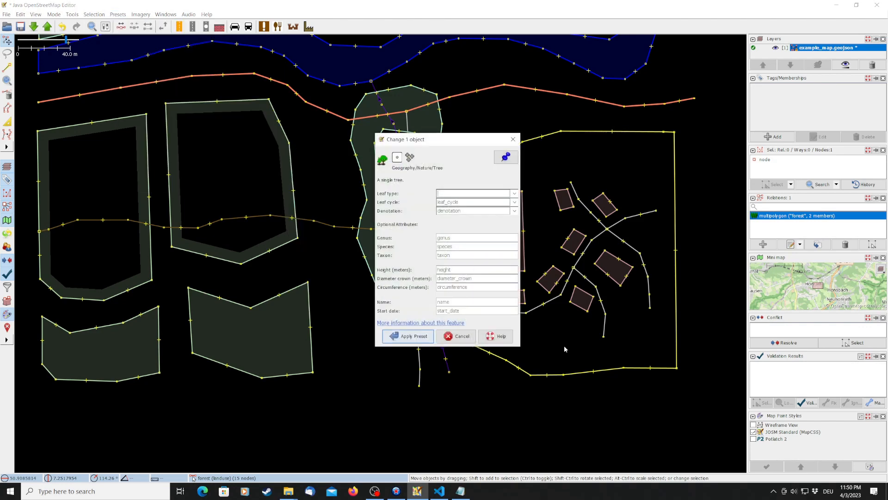
click(420, 337)
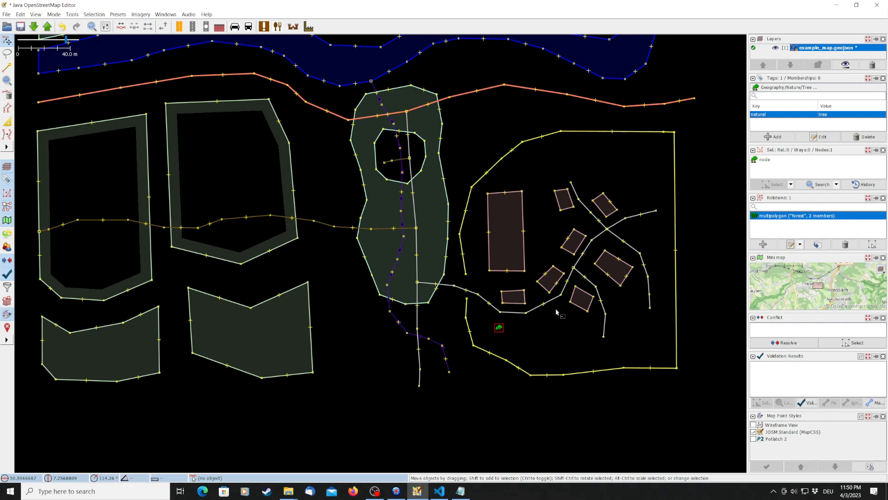
Step: Paste copies of the tree between the village buildings and begin a row beneath the western end of the main road
key(ctrl+v)
key(ctrl+v)
key(ctrl+v)
key(ctrl+v)
key(ctrl+v)
key(ctrl+v)
key(ctrl+v)
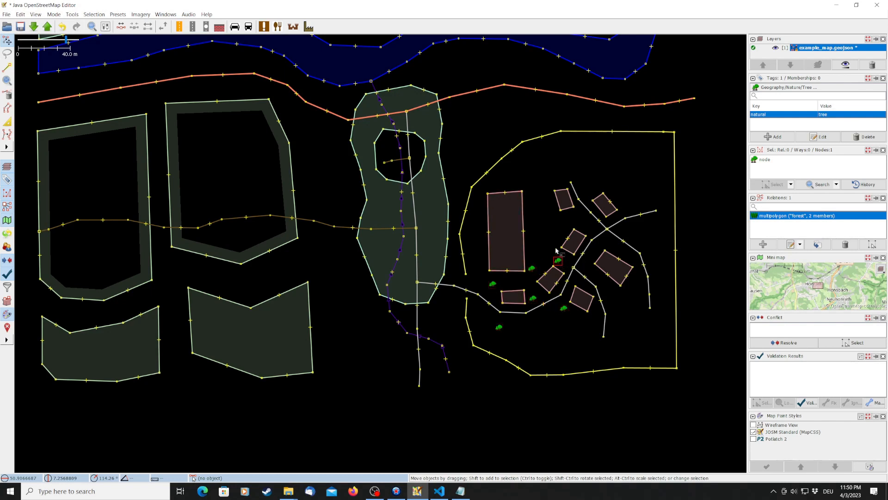
key(ctrl+v)
key(ctrl+v)
key(ctrl+v)
key(ctrl+v)
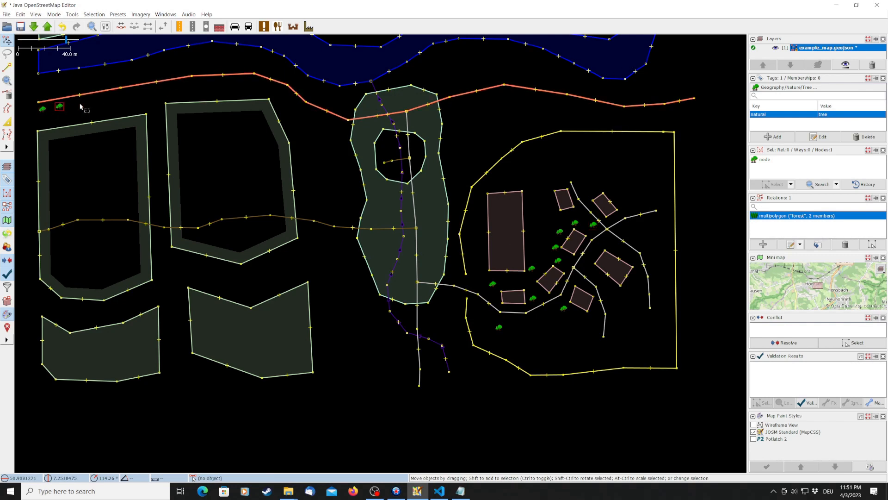
Step: Line both sides of the main road's western stretch with rows of pasted trees
key(ctrl+v)
key(ctrl+v)
key(ctrl+v)
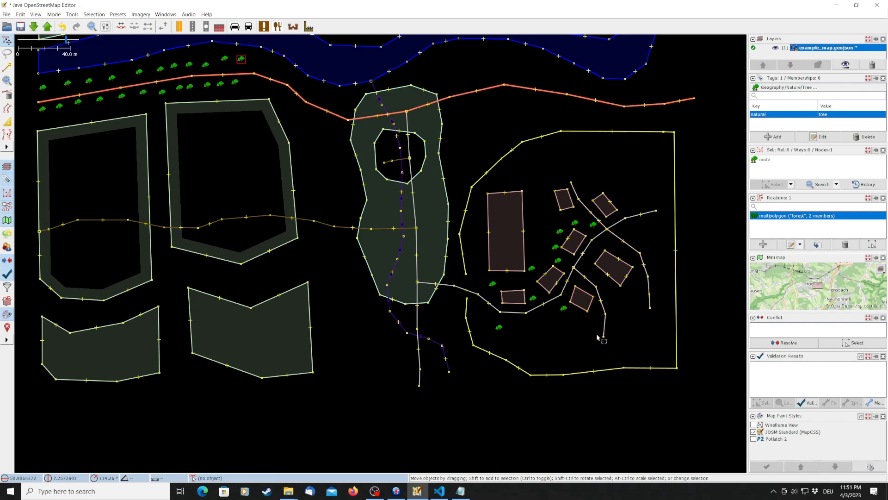
Step: Paste trees near the ends of the two southern village streets and at the southern corners of the yellow outline
key(ctrl+v)
key(ctrl+v)
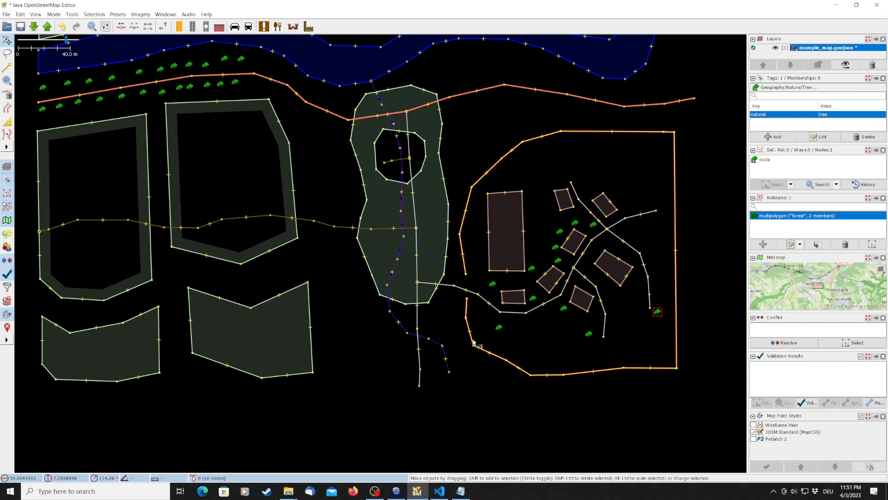
key(ctrl+v)
key(ctrl+v)
key(ctrl+v)
key(ctrl+v)
key(ctrl+v)
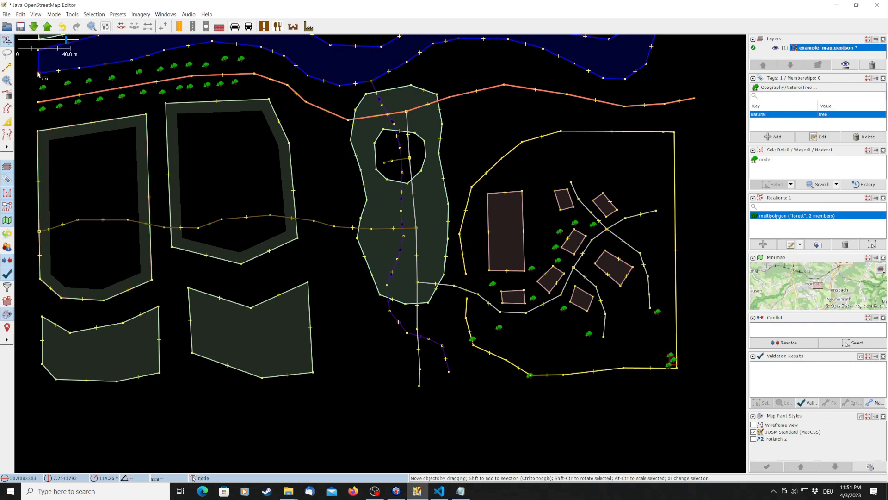
Step: Place a standalone node inside the southern part of the yellow outline, without connecting it to the last tree
key(a)
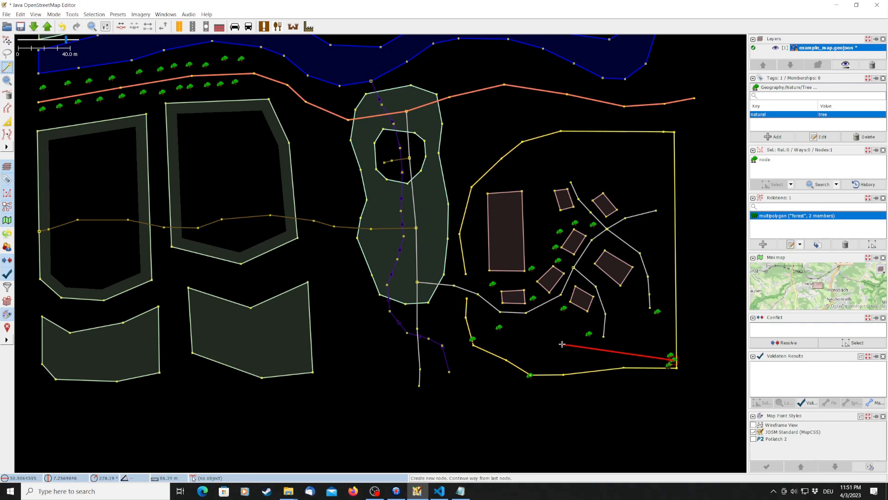
key(Escape)
click(546, 345)
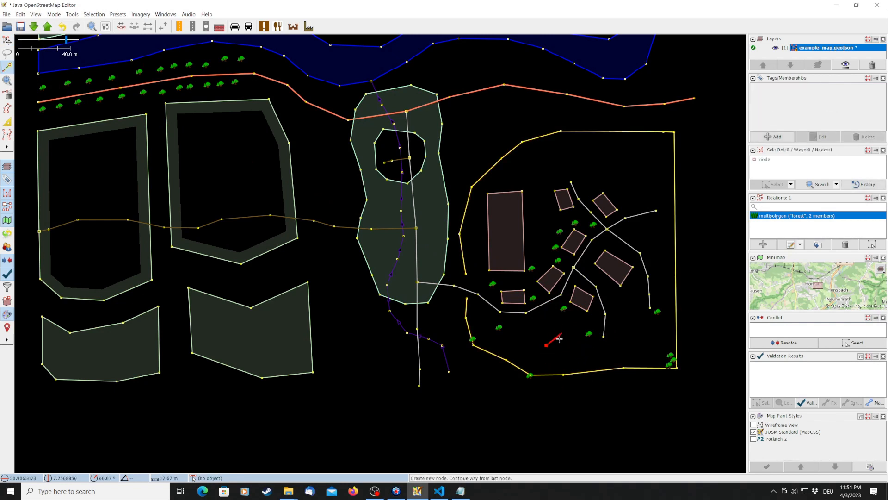
key(Escape)
key(s)
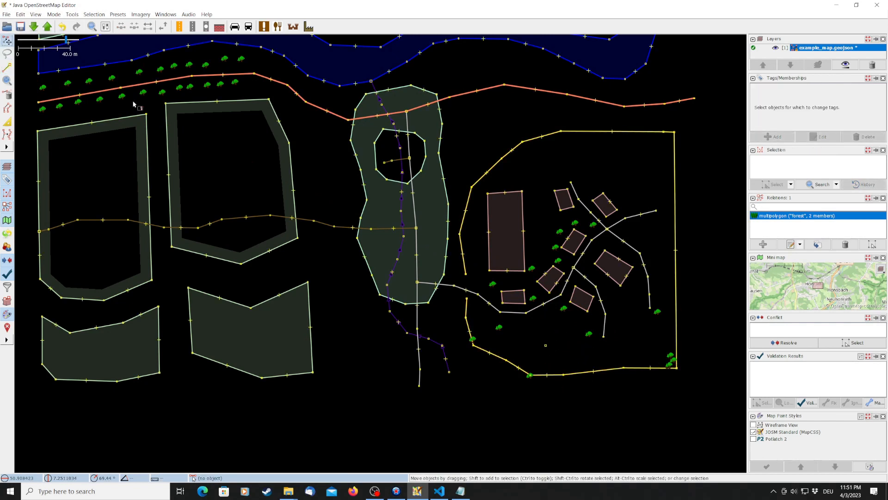
Step: Tag the new node in the southern part of the village as a shrub with the Shrub preset
click(546, 346)
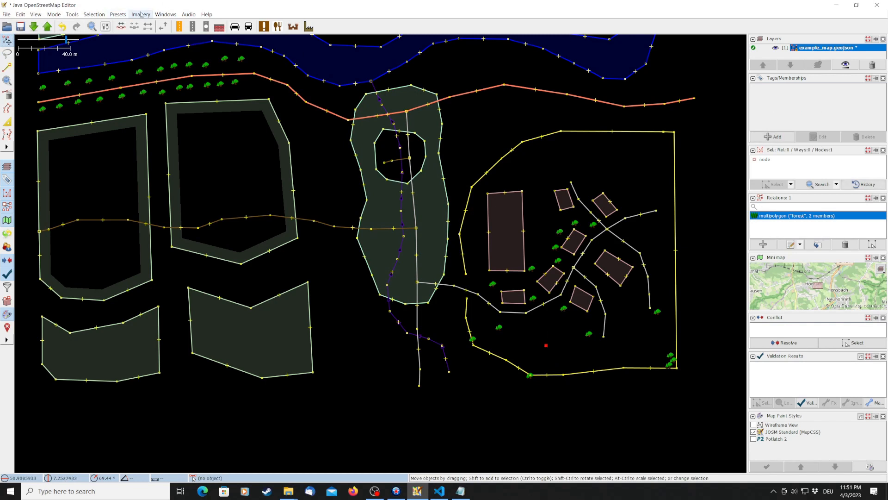
click(117, 14)
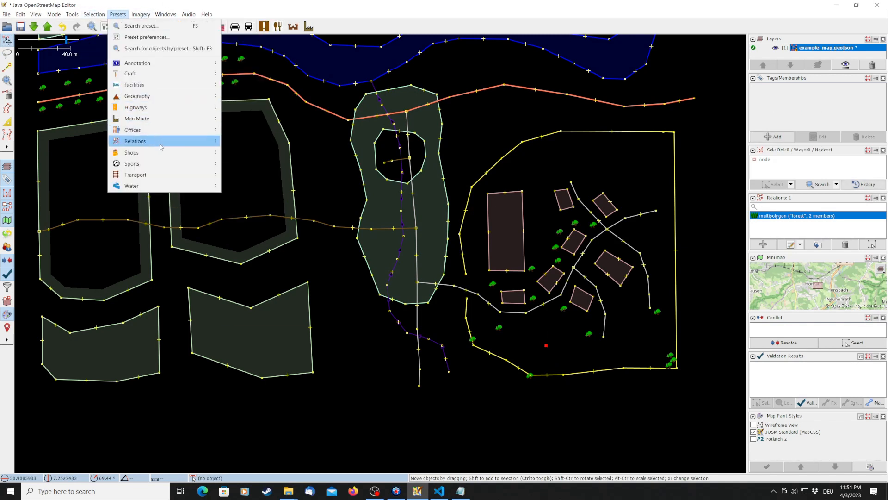
mouse_move(154, 99)
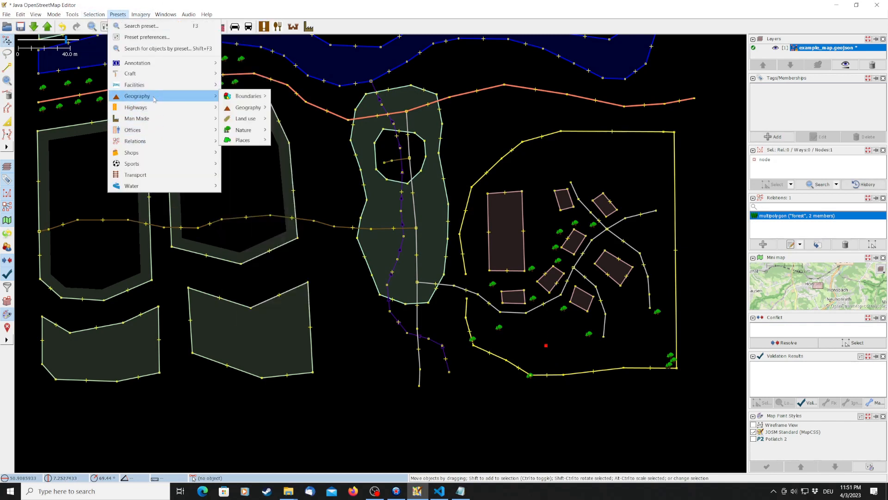
mouse_move(243, 131)
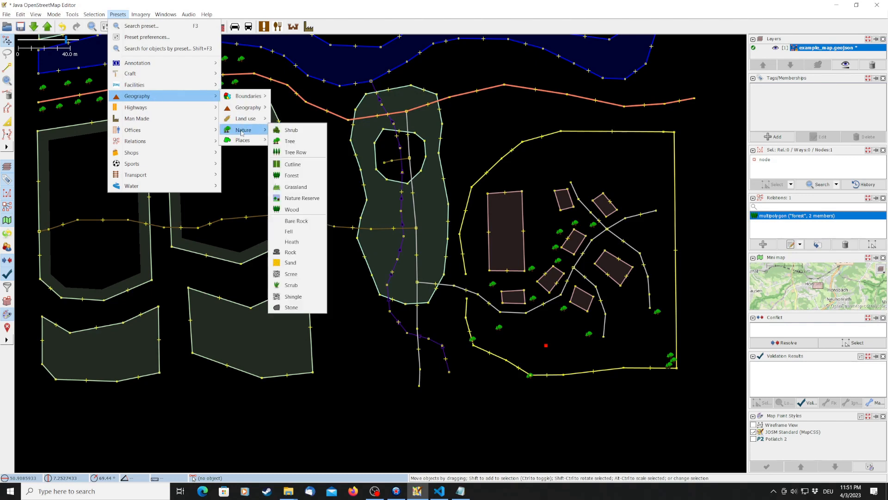
click(291, 131)
click(408, 314)
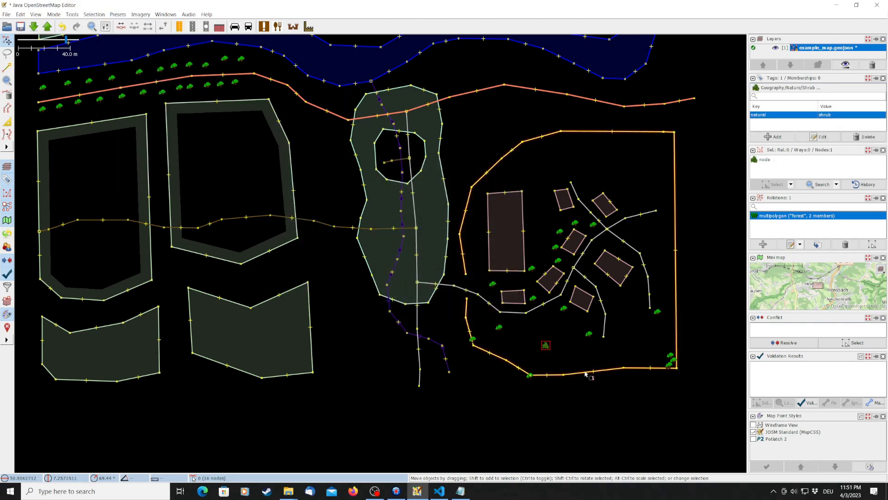
Step: Move the shrub northwest outside the yellow outline and paste copies around it and beside the northern village houses
drag(548, 347, 462, 117)
click(586, 253)
click(592, 257)
key(ctrl+v)
key(ctrl+v)
key(ctrl+v)
key(ctrl+v)
key(ctrl+v)
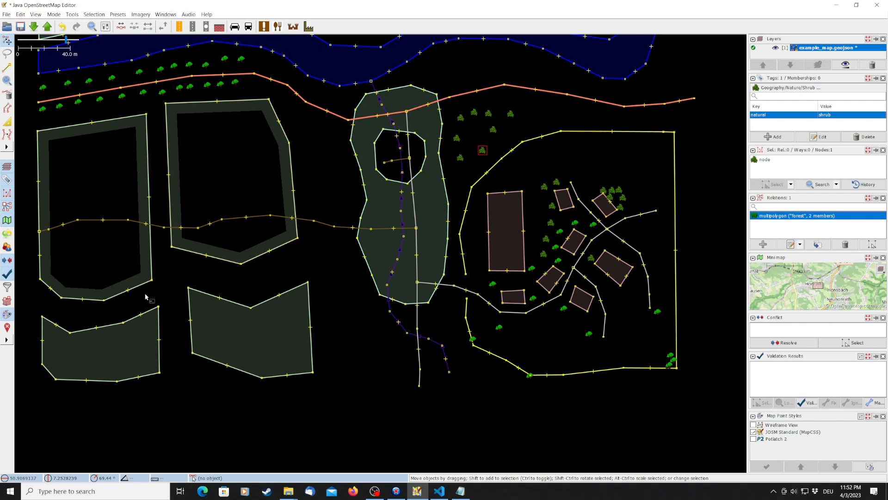
Step: Paste a row of shrubs between the two westernmost fields, with a small cluster at the row's eastern end
key(ctrl+v)
key(ctrl+v)
key(ctrl+v)
key(ctrl+v)
key(ctrl+v)
key(ctrl+v)
key(ctrl+v)
key(ctrl+v)
key(ctrl+v)
key(ctrl+v)
key(ctrl+v)
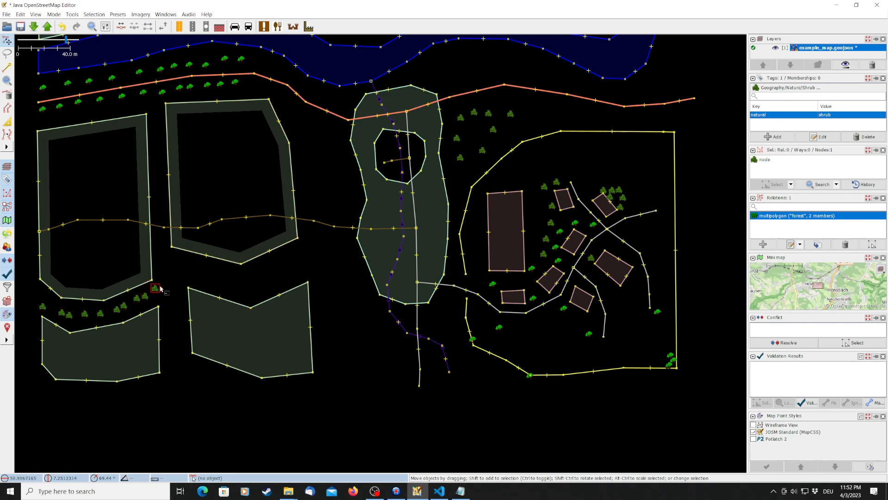
key(ctrl+v)
key(ctrl+v)
key(ctrl+v)
Step: Place a standalone node north of the church, beside the street junction in the eastern village
click(7, 67)
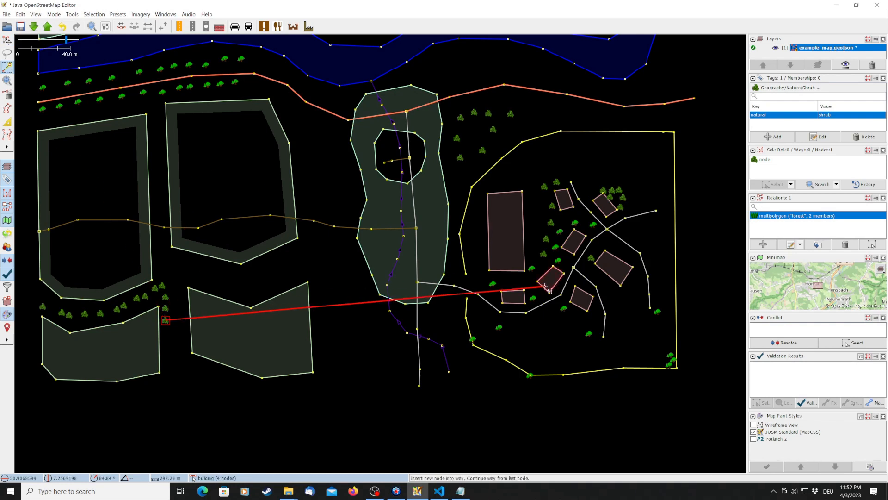
key(Escape)
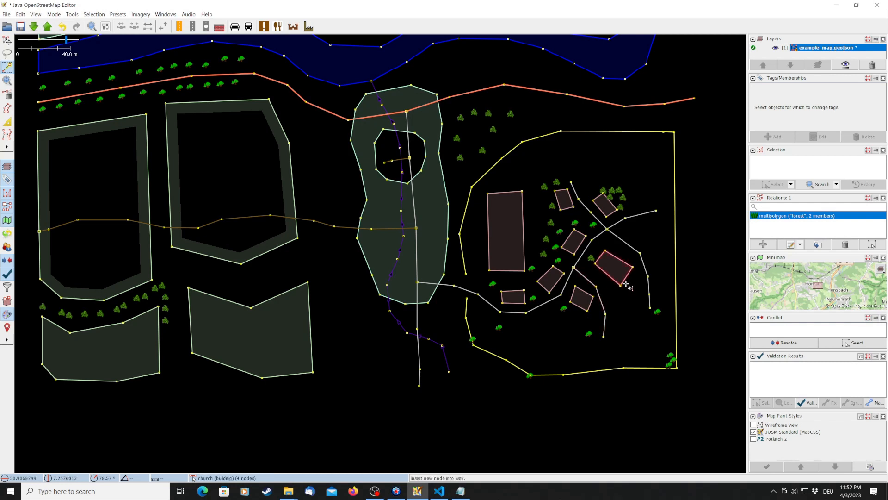
click(627, 237)
key(Escape)
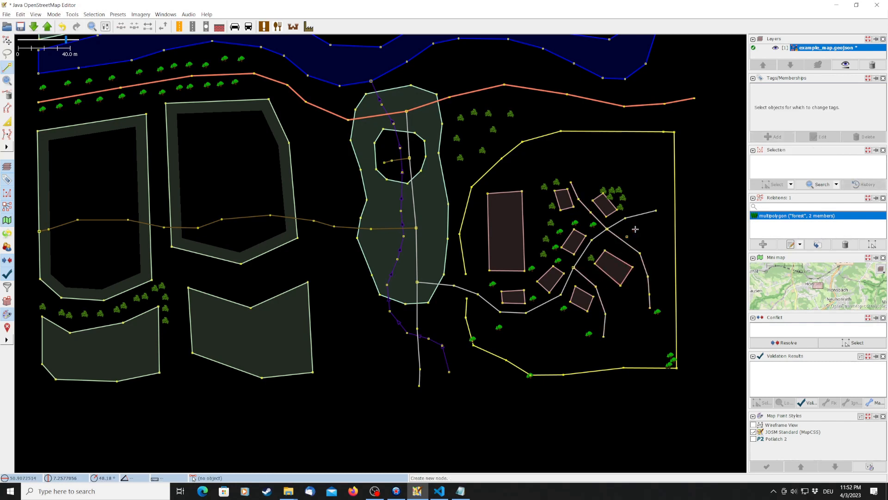
Step: Tag the node north of the church with amenity=bench and clear the selection
click(7, 41)
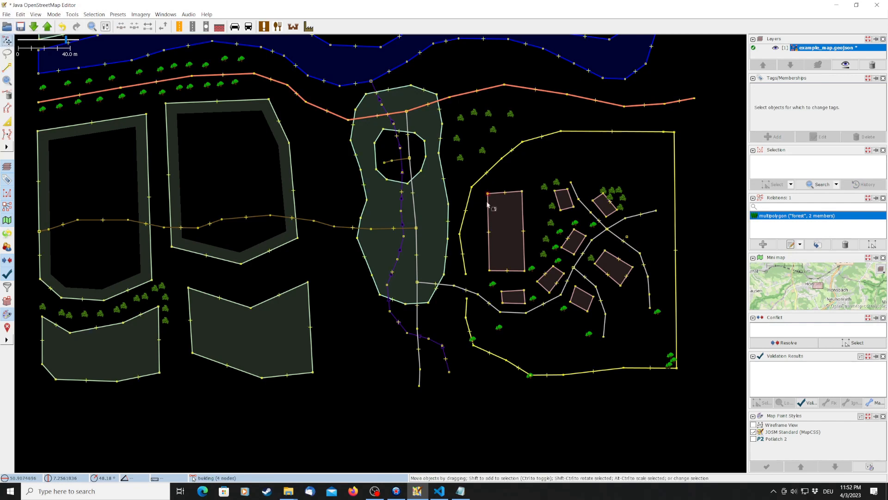
click(627, 237)
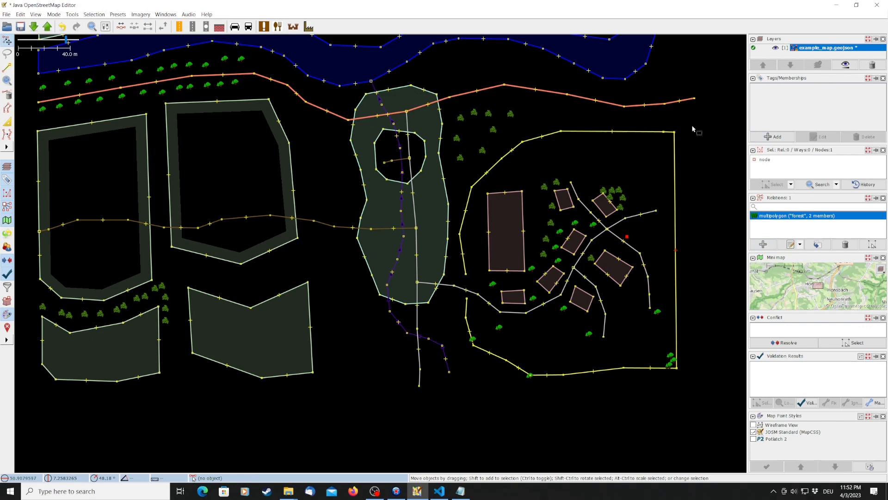
click(774, 136)
text(amenity)
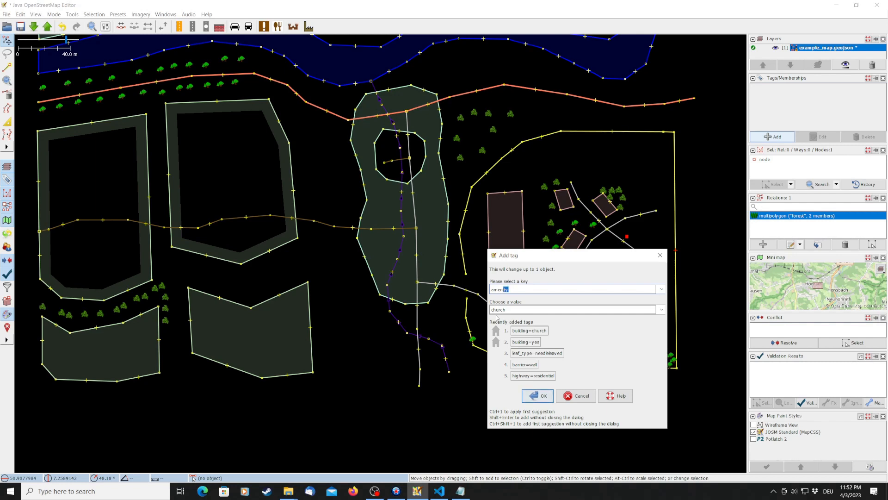
key(Tab)
text(be)
click(542, 397)
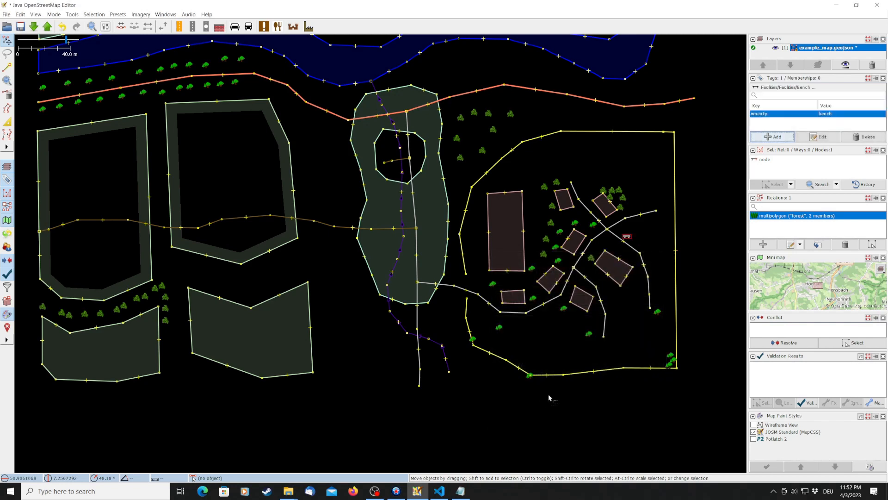
click(657, 240)
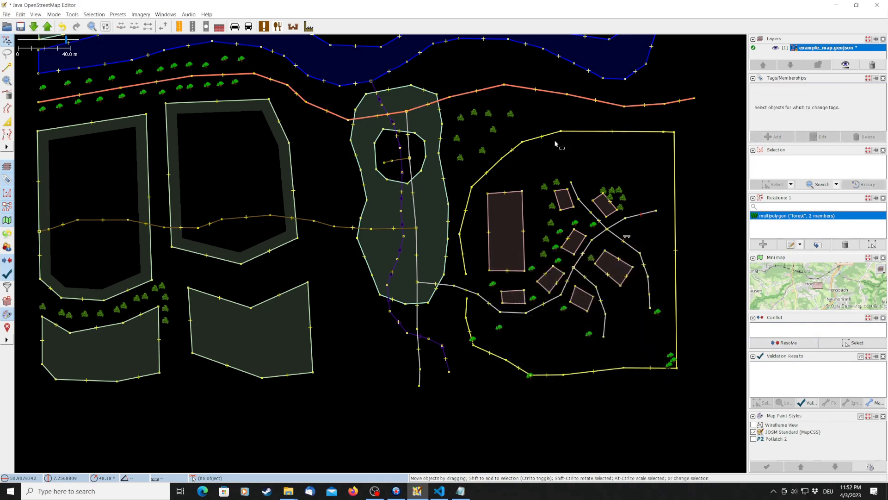
Step: Place a standalone node just north of the main road, east of the central forest
click(7, 68)
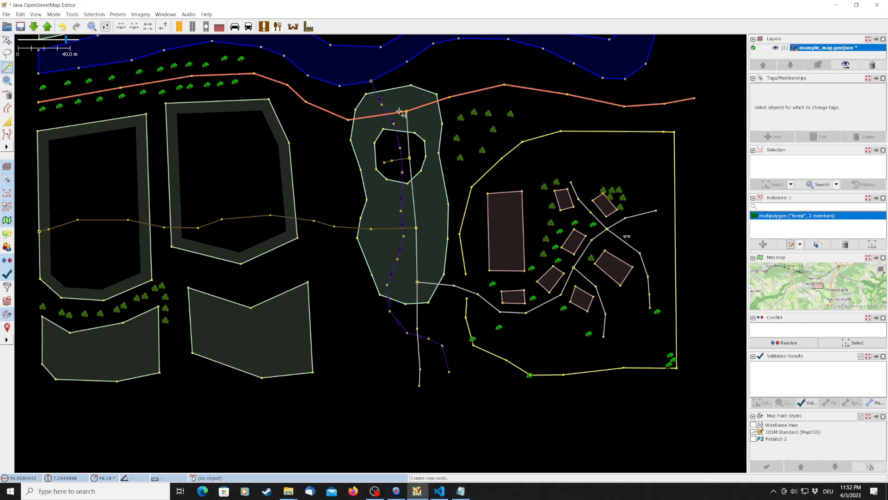
click(464, 87)
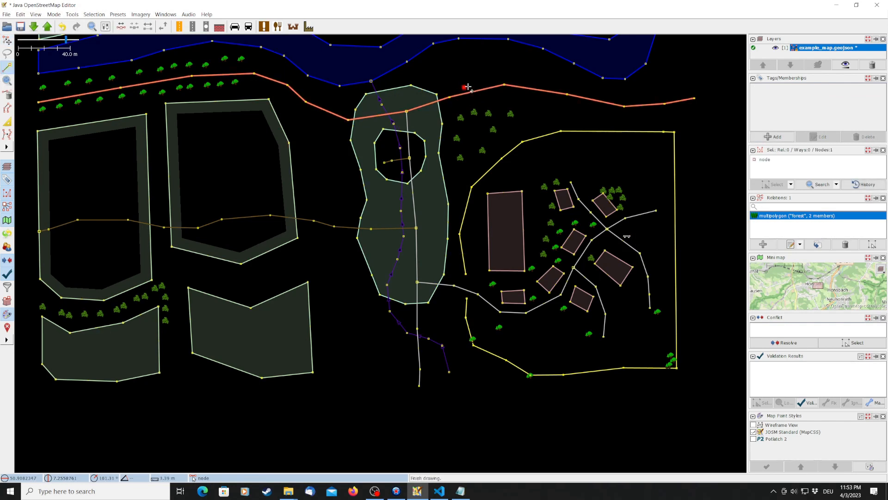
key(Escape)
key(s)
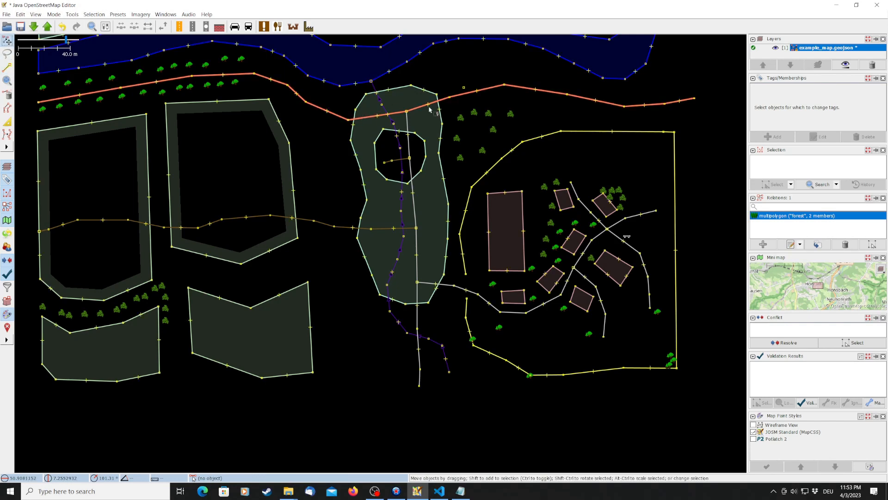
Step: Tag the node north of the main road with highway=bus_stop and clear the selection
click(465, 87)
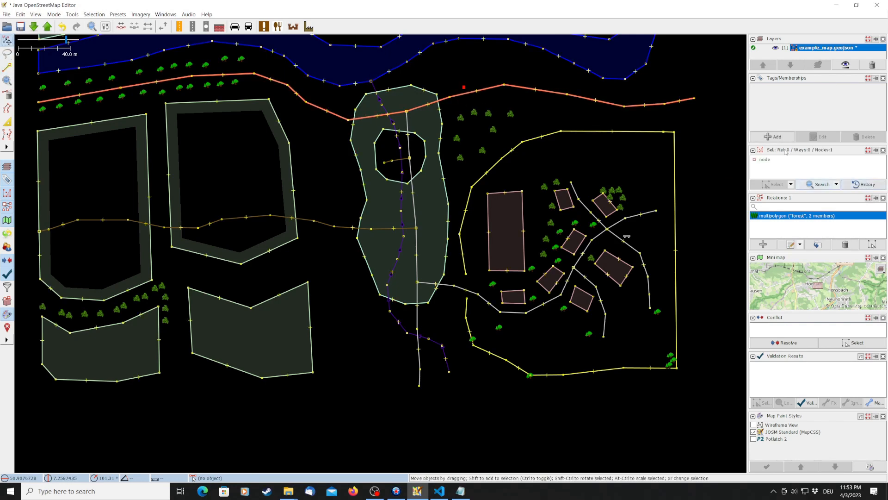
click(773, 137)
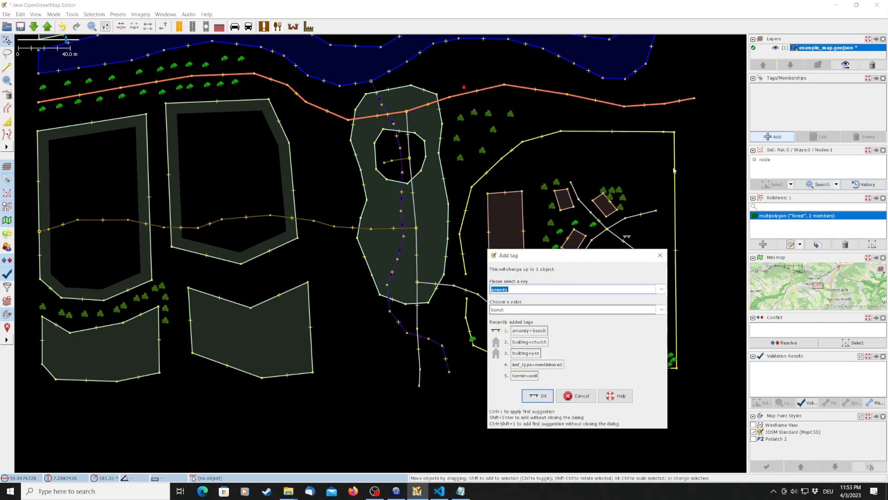
text(highway)
key(Tab)
text(bus_stop)
click(539, 395)
click(539, 111)
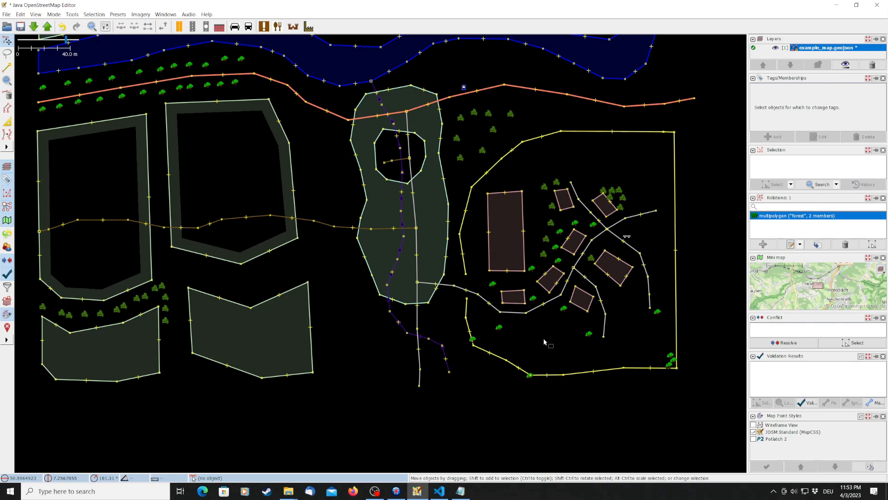
Step: Draw a winding open way along the western side of the village houses, from the southwestern house north to the northernmost one
click(7, 67)
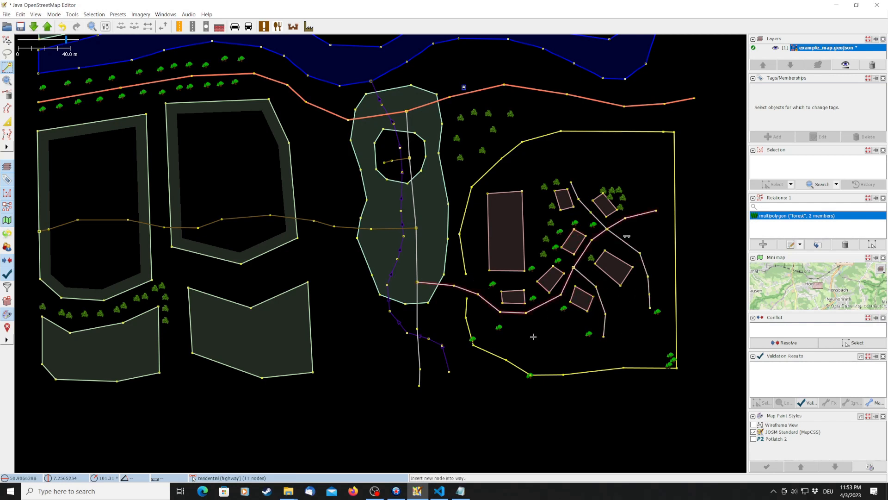
click(539, 294)
click(529, 280)
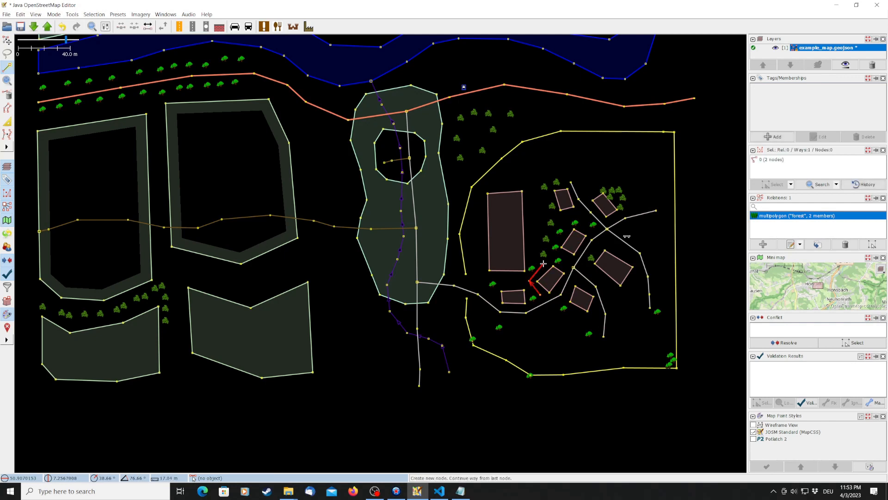
click(544, 264)
click(553, 237)
click(556, 218)
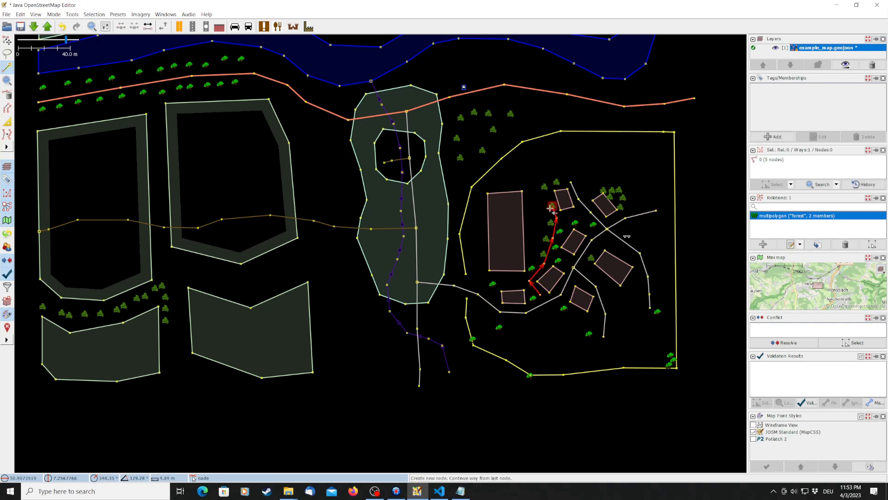
click(546, 206)
key(Escape)
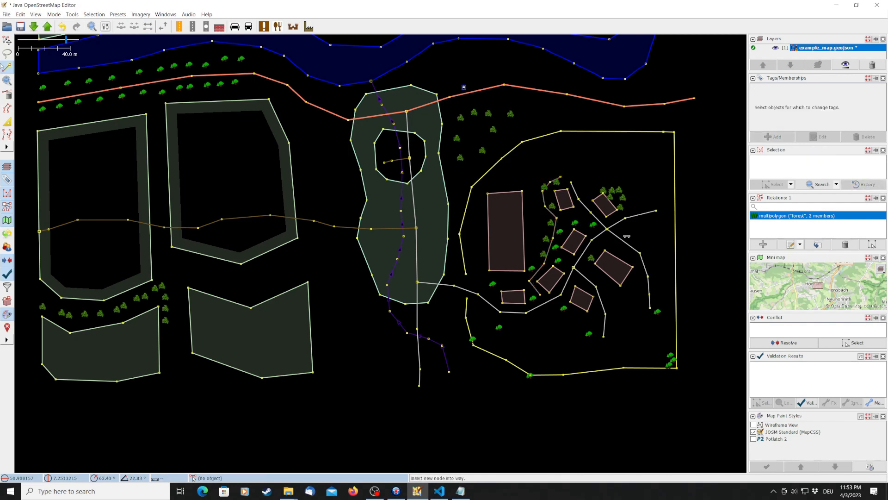
Step: Tag the winding way beside the village houses with barrier=hedge and clear the selection
click(7, 40)
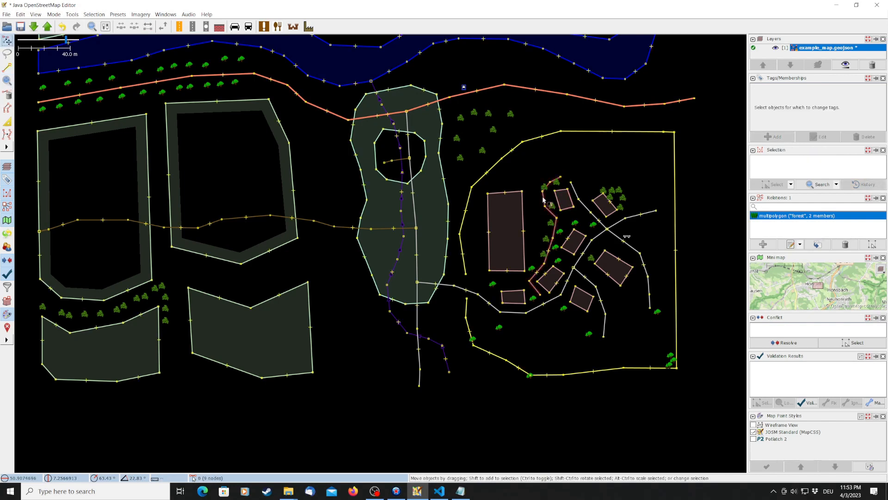
click(551, 211)
click(768, 136)
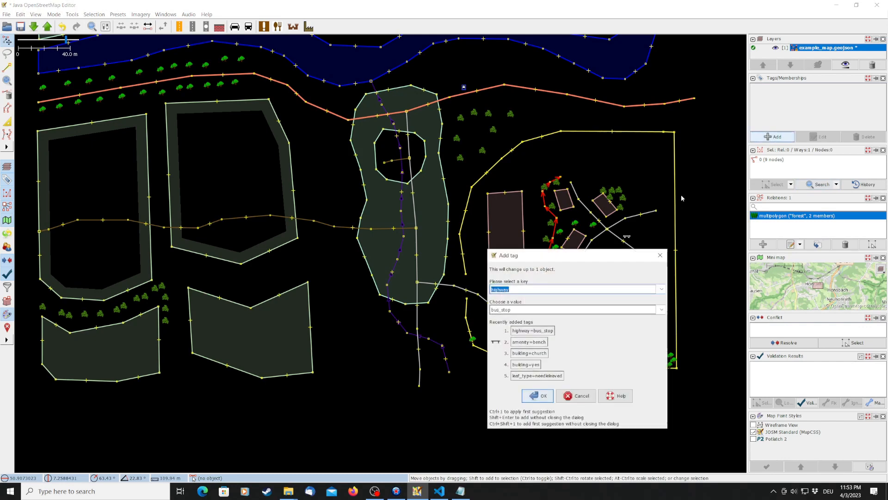
text(barrier)
key(Tab)
text(hed)
click(538, 396)
click(606, 157)
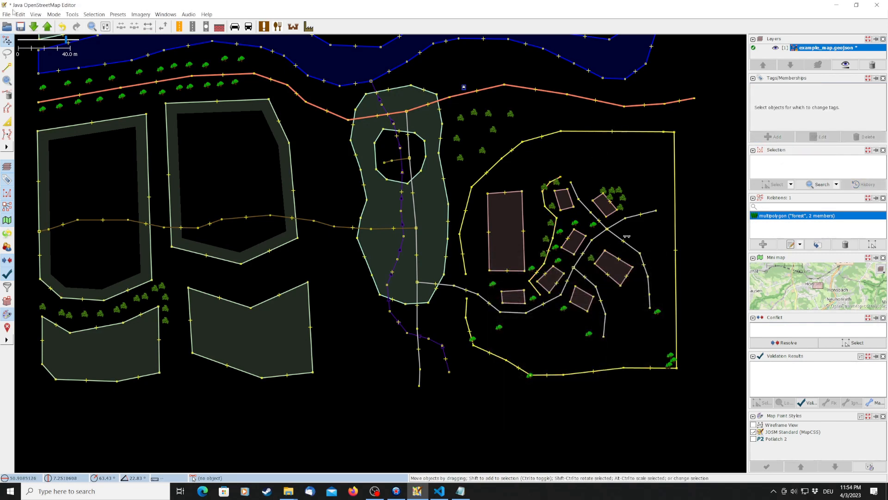
Step: Draw a straight north-south way between the two large northwestern areas, ending just north of the east-west path
click(7, 68)
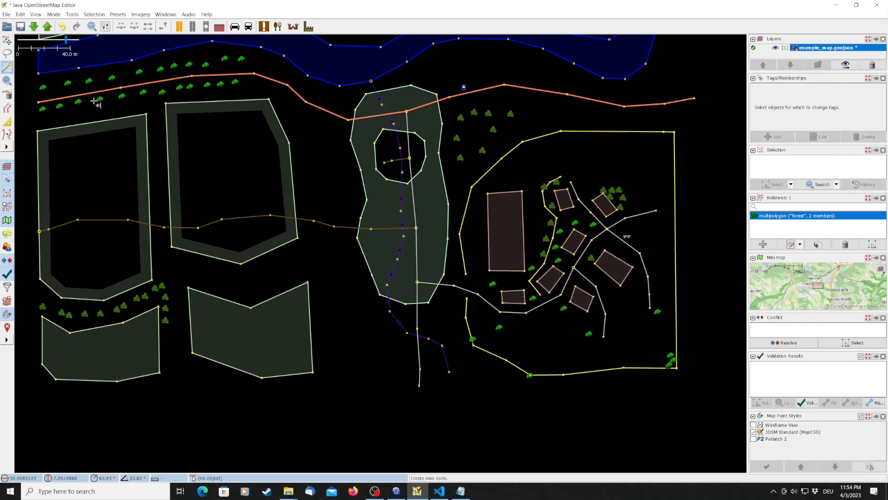
click(155, 106)
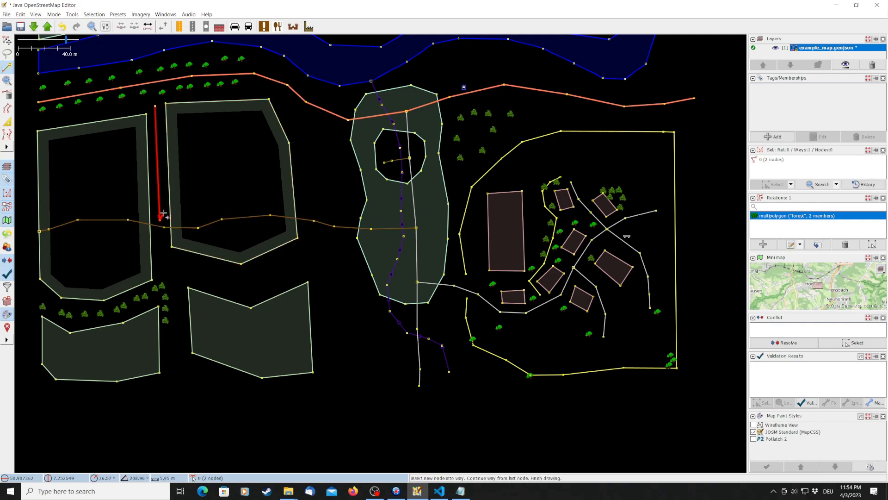
click(159, 220)
key(Escape)
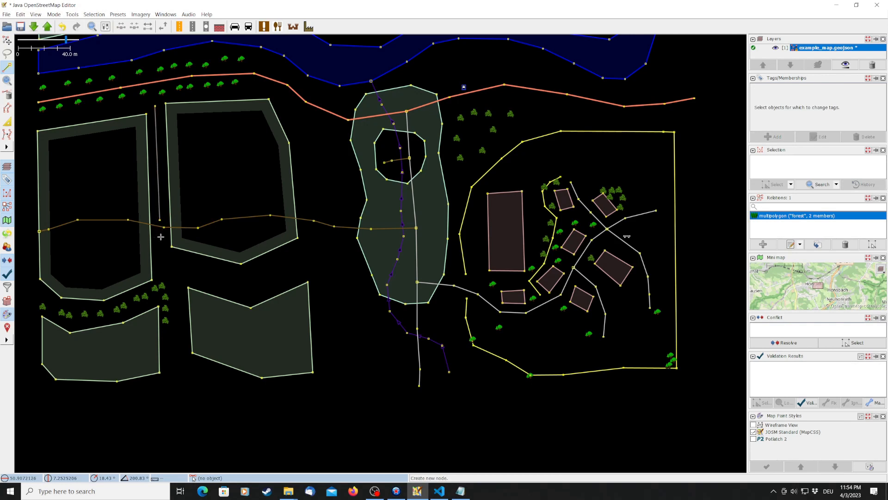
Step: Draw a five-node way from just south of the east-west path, southward between the two southwestern areas
click(161, 234)
click(162, 275)
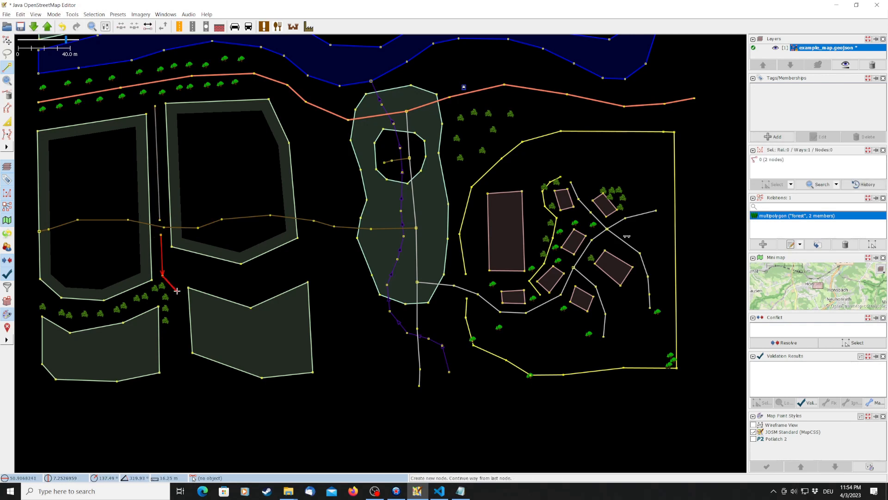
click(175, 292)
click(177, 336)
click(180, 372)
key(Escape)
Step: Tag both ways running between the western areas with barrier=hedge and clear the selection
click(7, 41)
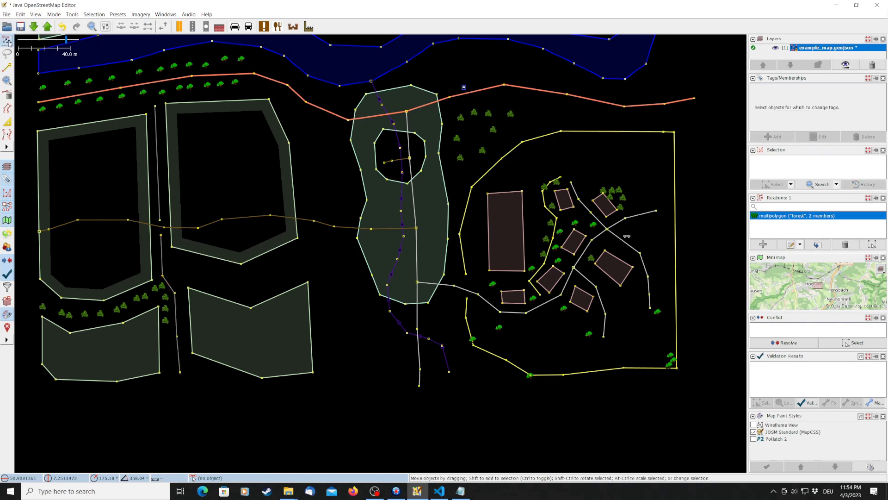
click(159, 180)
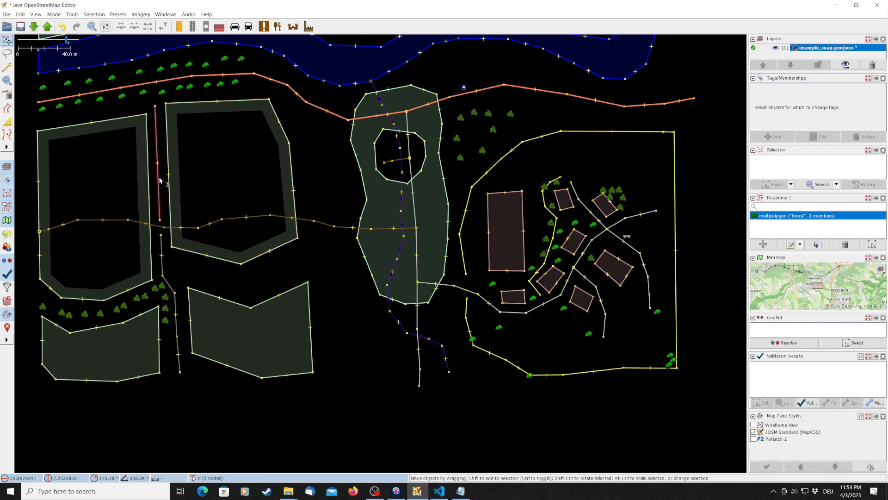
shift+click(162, 264)
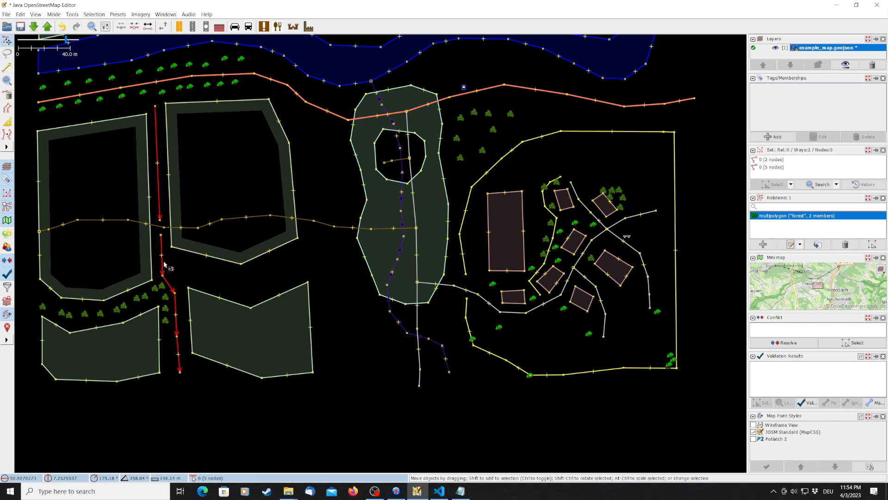
click(773, 137)
click(539, 395)
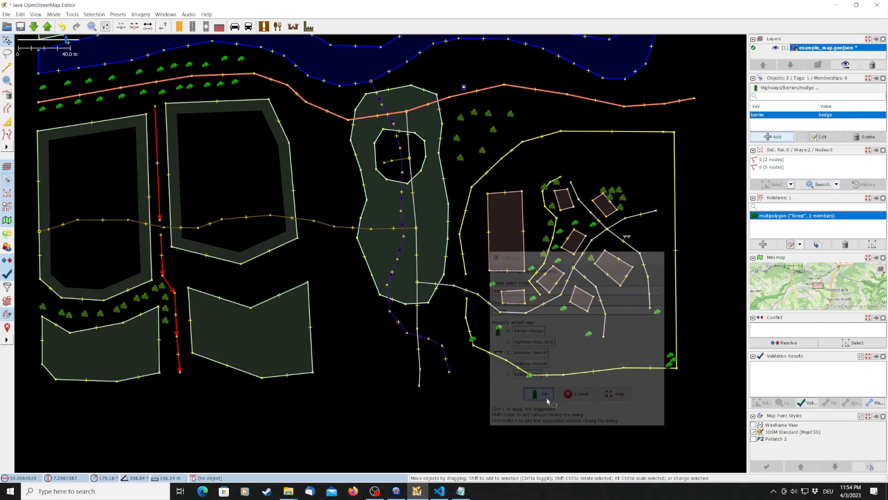
click(328, 364)
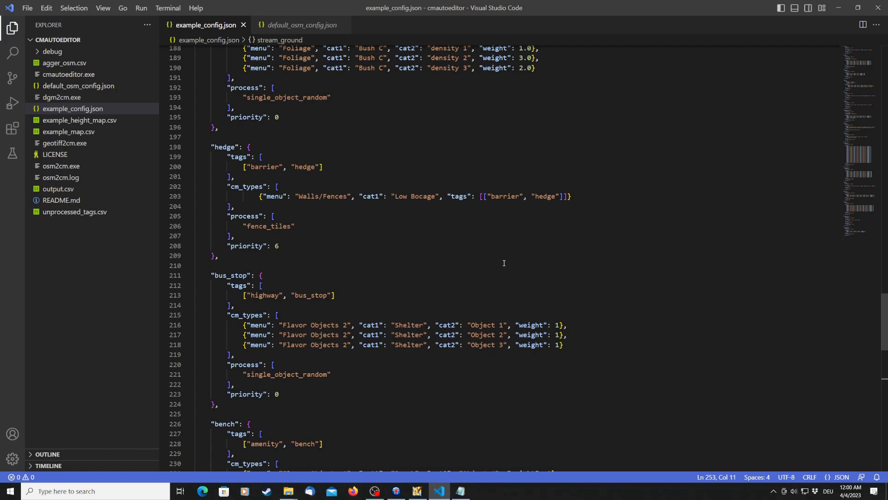
Step: Switch to Visual Studio Code and examine the single_trees entry in example_config.json, including its foliage types, densities and weights
scroll(504, 257, up, 1)
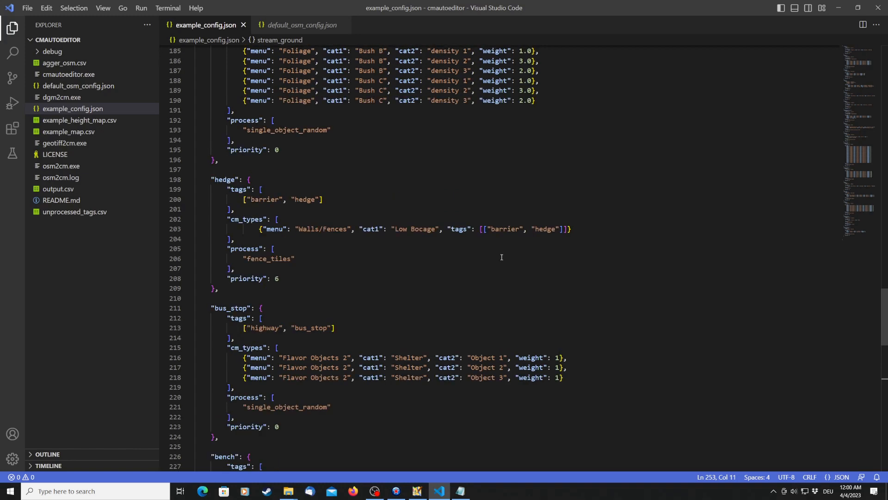
scroll(502, 258, up, 4)
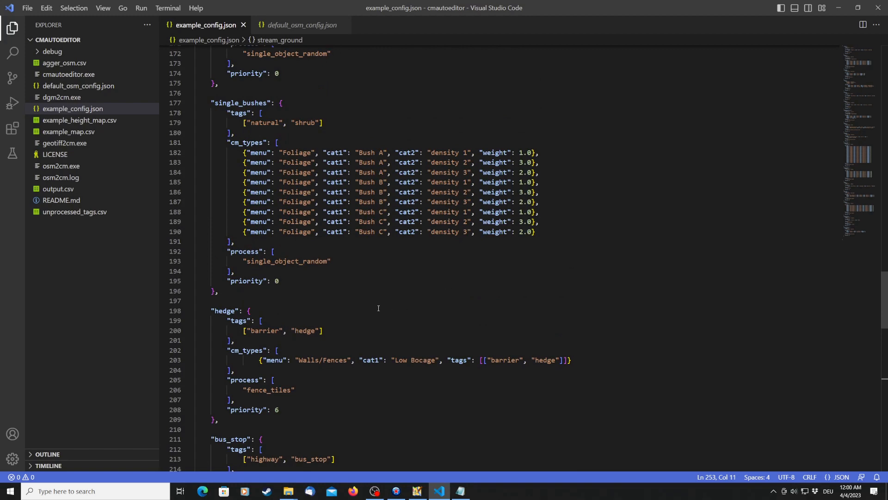
scroll(379, 308, up, 2)
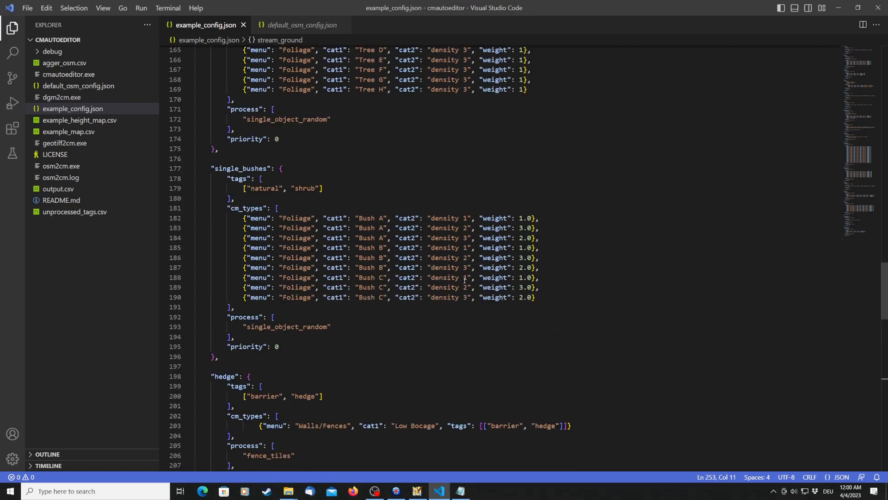
scroll(465, 281, up, 2)
scroll(408, 259, up, 12)
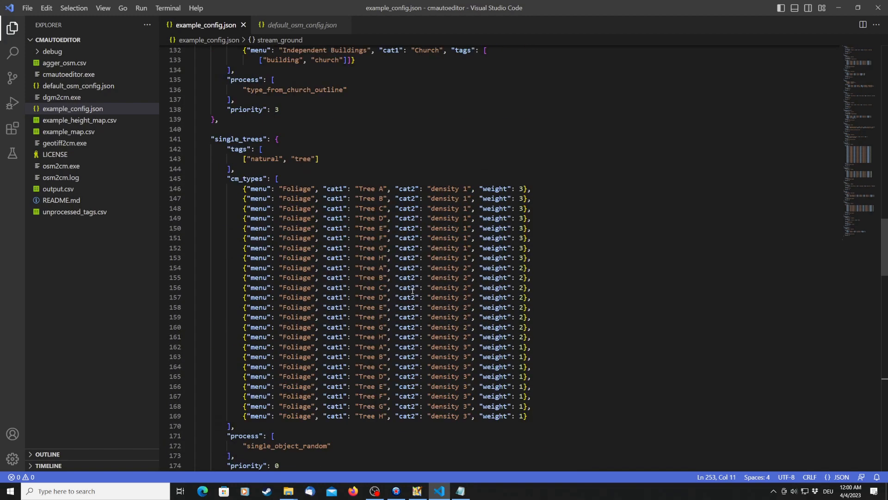
scroll(386, 286, up, 5)
scroll(386, 286, down, 6)
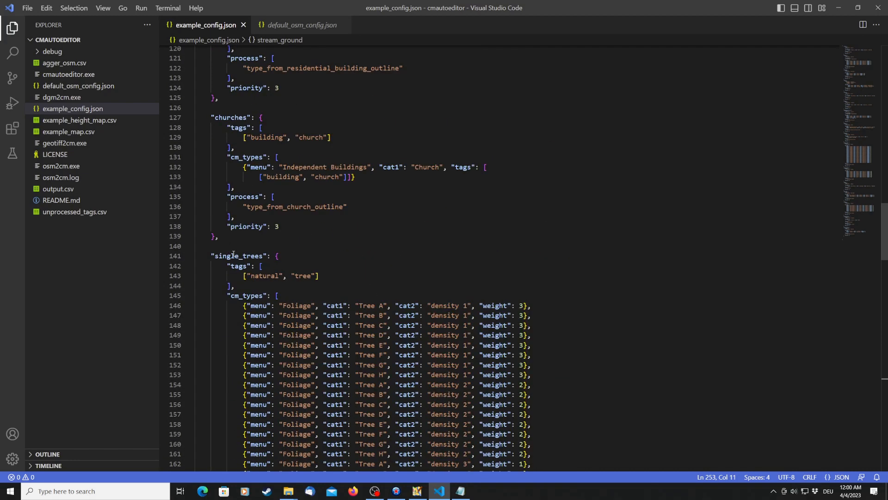
scroll(425, 255, down, 2)
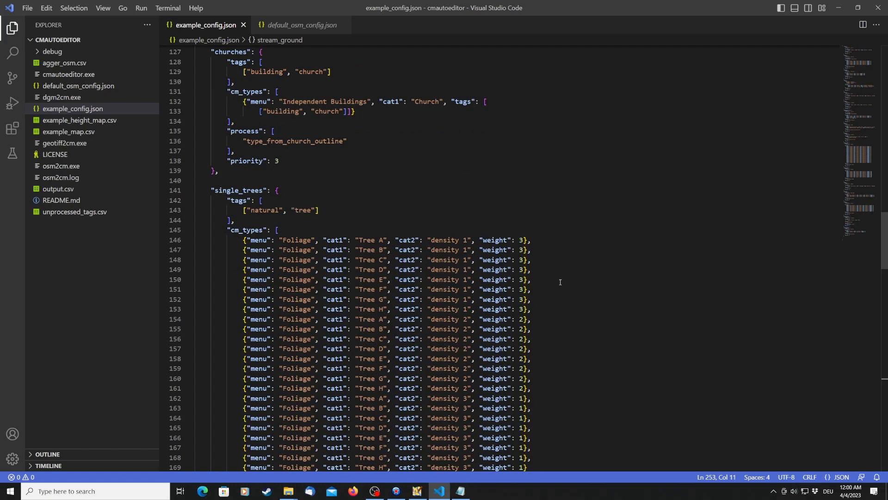
scroll(552, 297, down, 2)
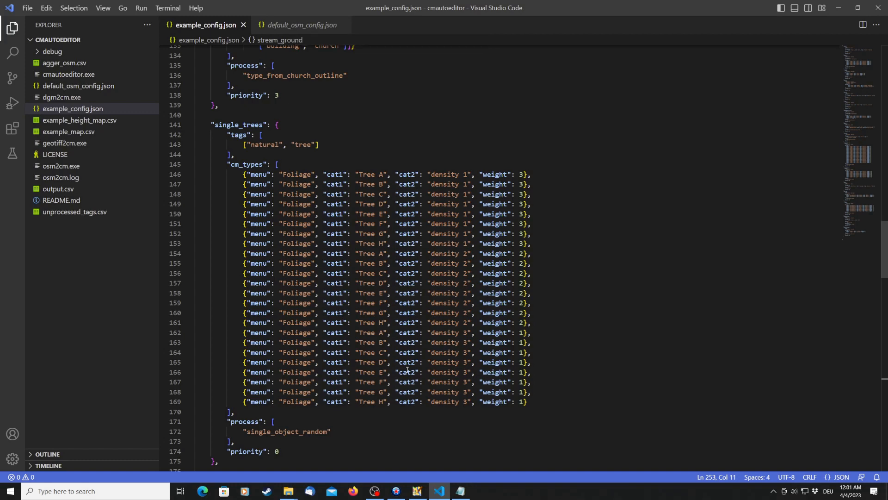
scroll(407, 369, down, 2)
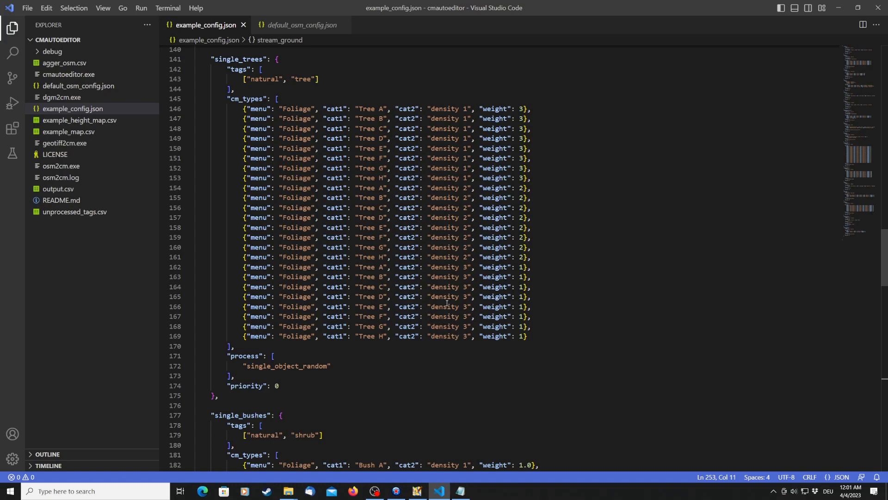
Step: Review the single_bushes entry and compare the weights of its bush densities with those of the single trees
scroll(447, 303, down, 4)
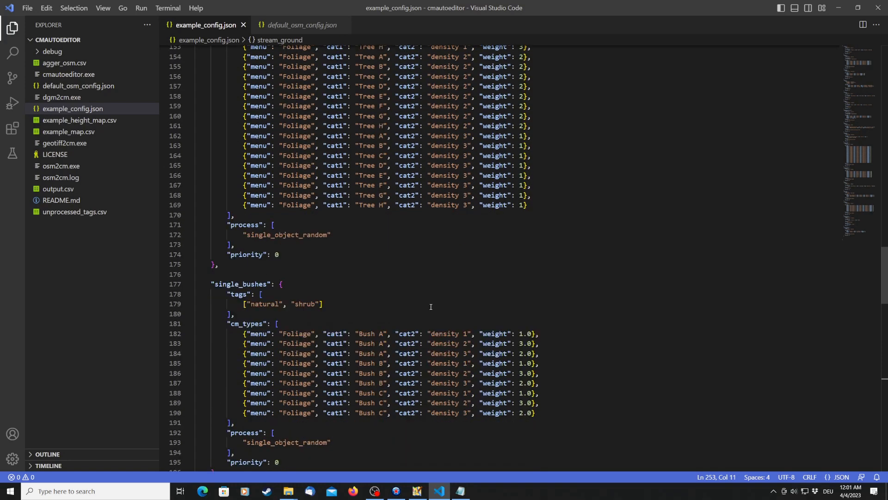
scroll(431, 307, down, 2)
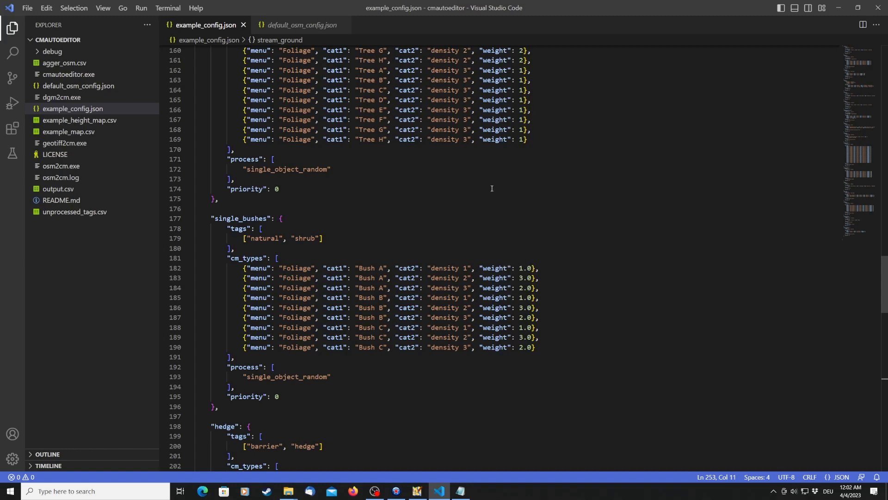
scroll(492, 189, up, 2)
click(526, 158)
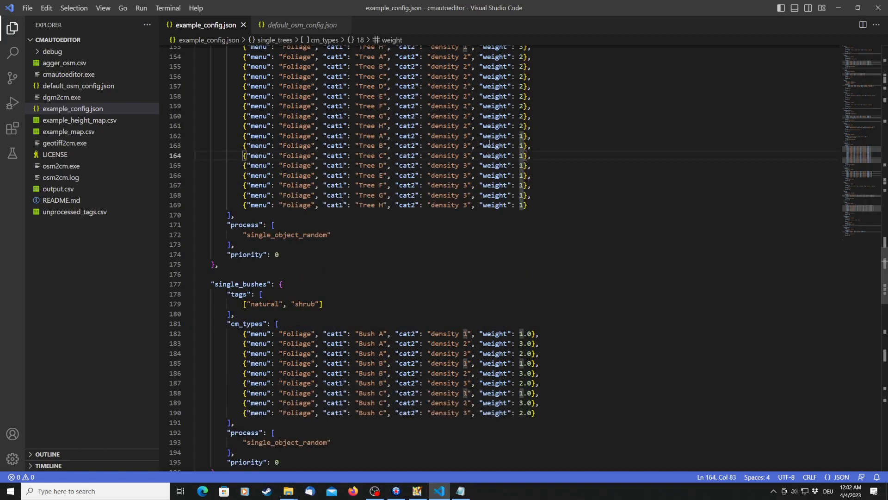
scroll(558, 313, down, 1)
click(532, 321)
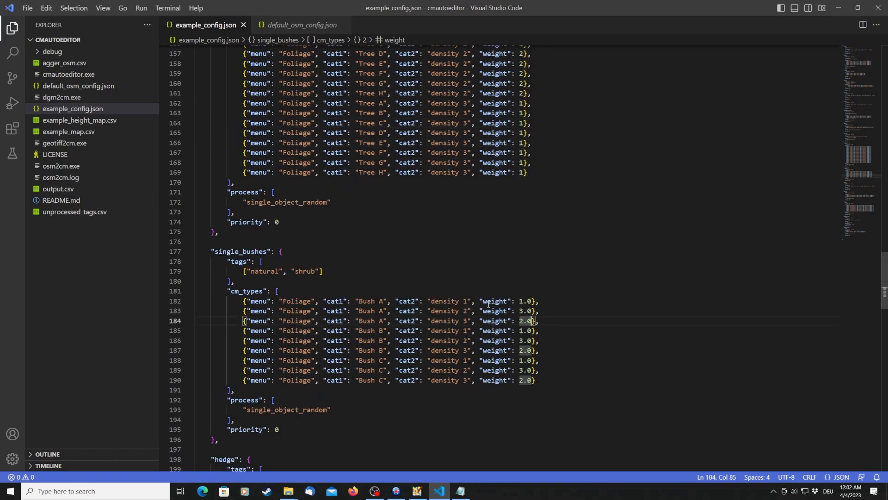
scroll(528, 323, down, 2)
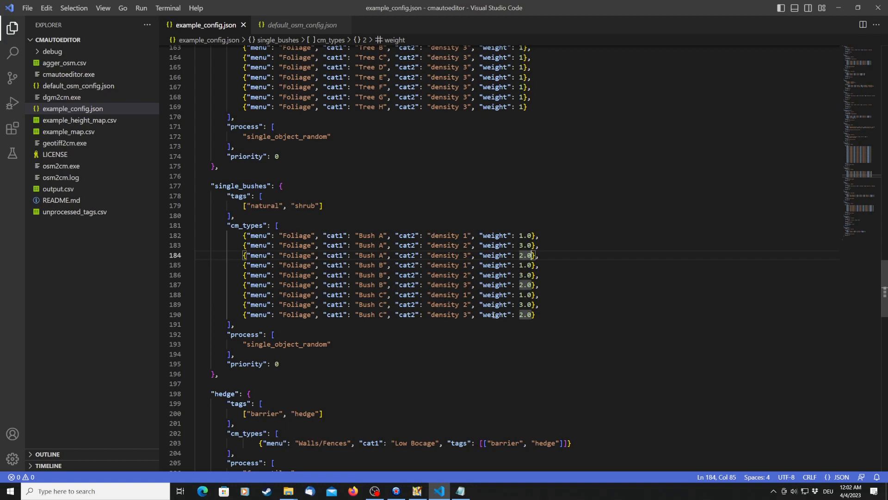
click(499, 295)
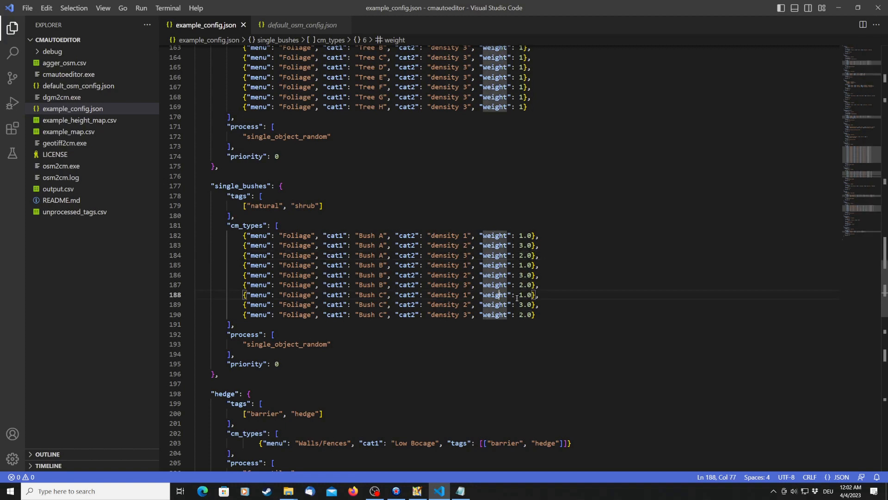
click(523, 97)
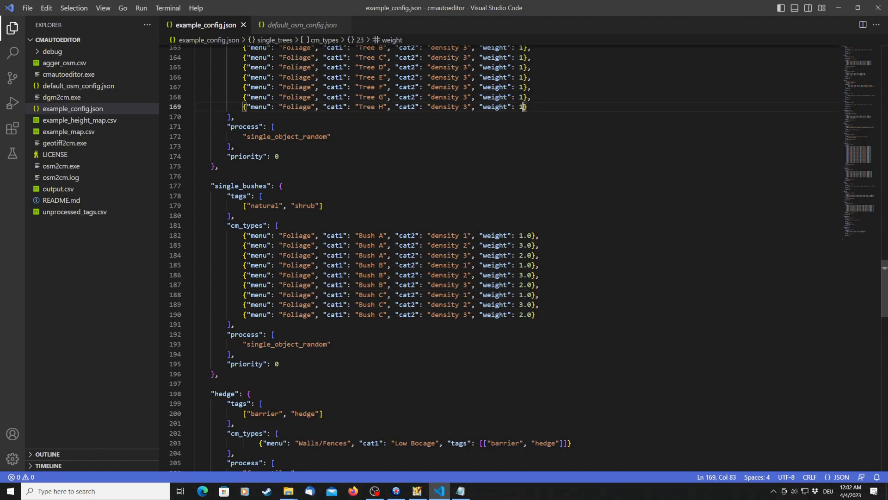
scroll(502, 99, up, 1)
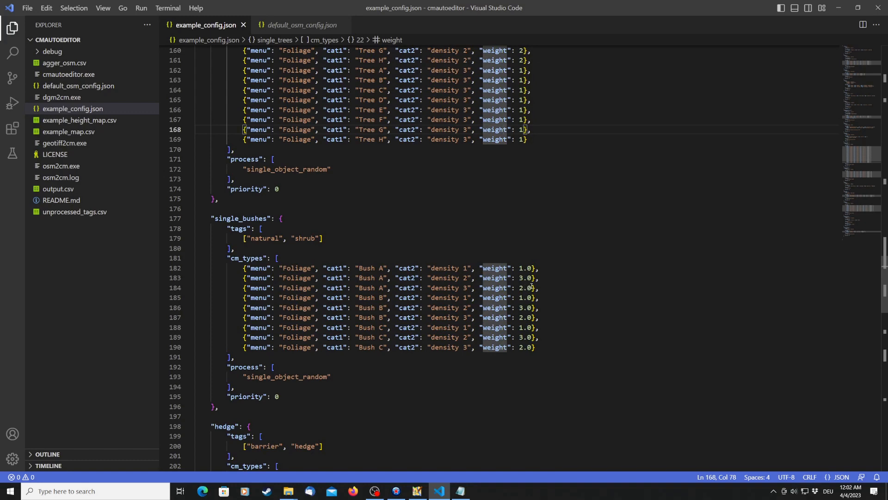
scroll(461, 291, down, 1)
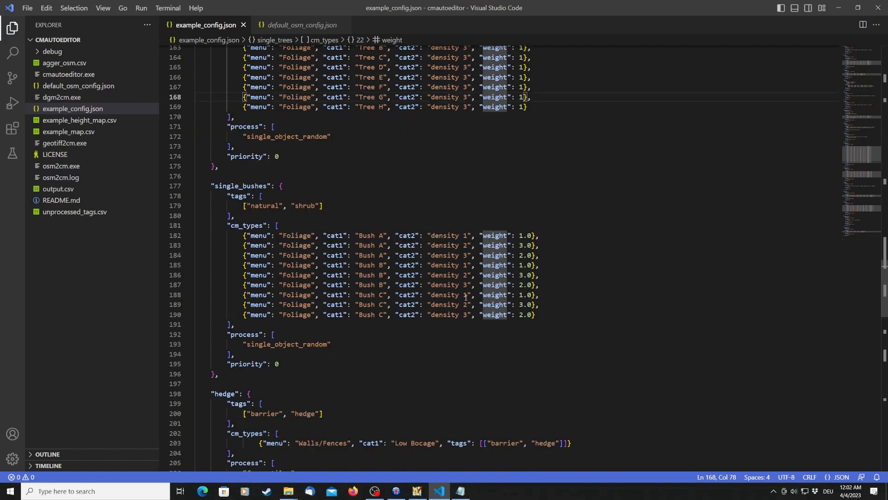
Step: Examine the hedge entry in example_config.json, including its barrier tag, Low Bocage type and fence_tiles process
scroll(466, 297, down, 4)
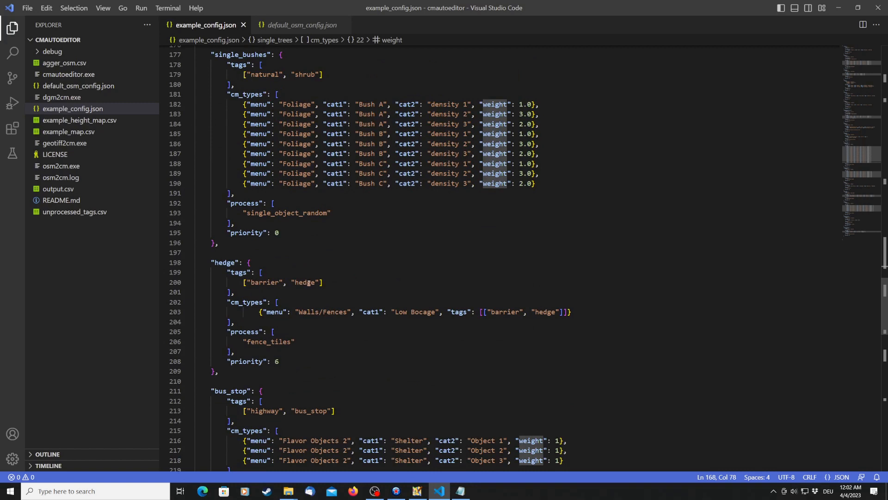
double_click(266, 342)
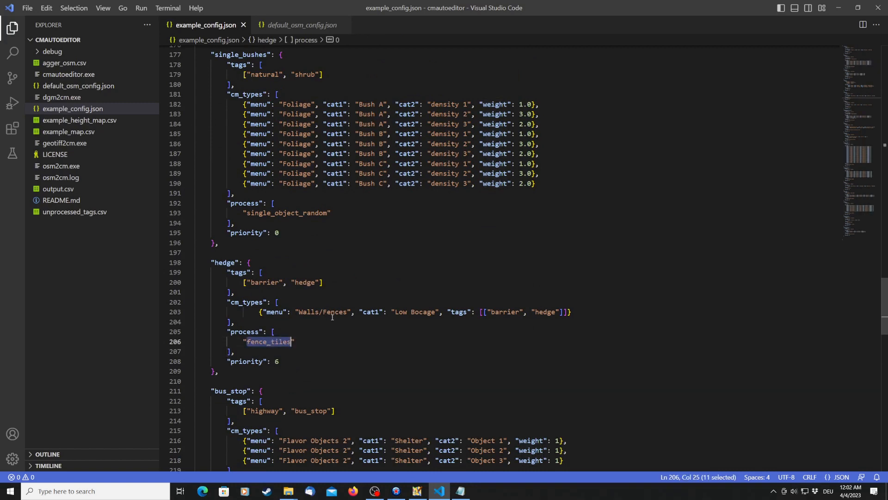
double_click(420, 311)
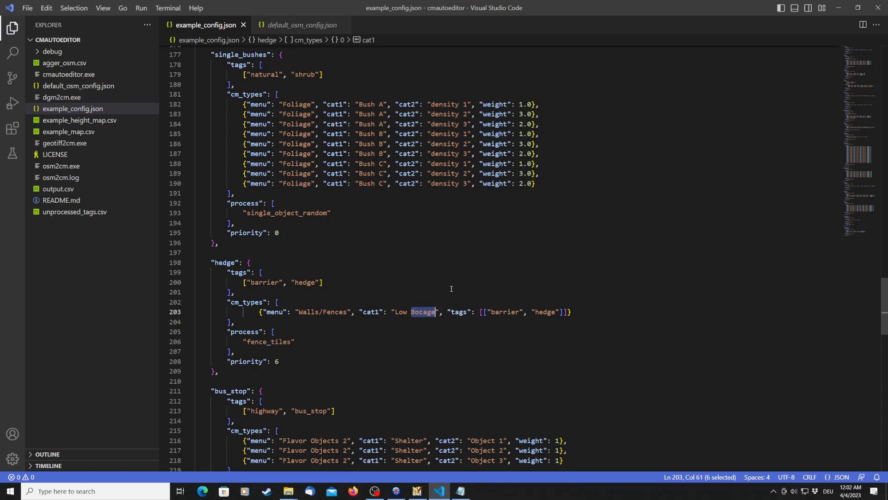
scroll(452, 288, down, 2)
scroll(452, 288, down, 2)
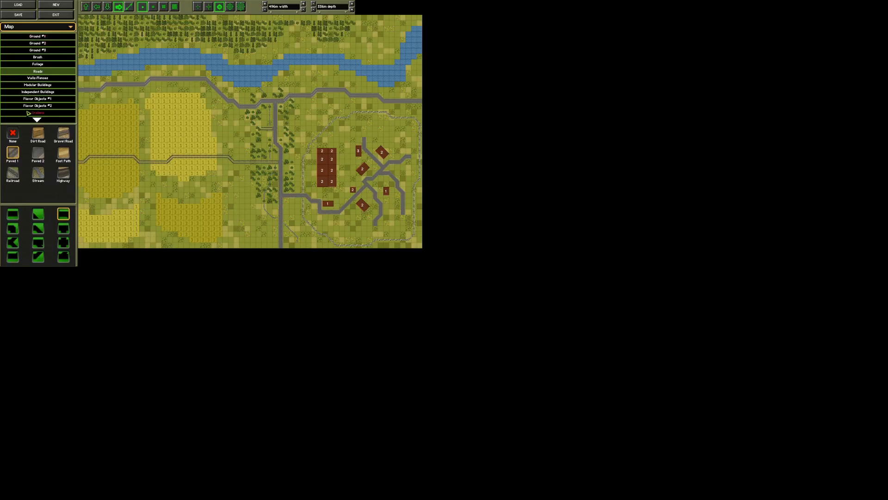
Step: Switch to the Combat Mission scenario editor and inspect the Flavor Objects #1 categories, including the Gravestone variants
click(46, 99)
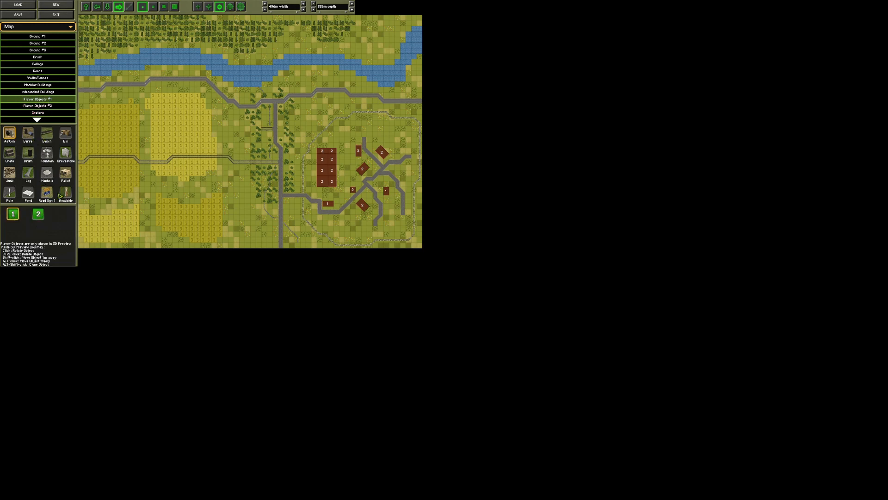
click(63, 156)
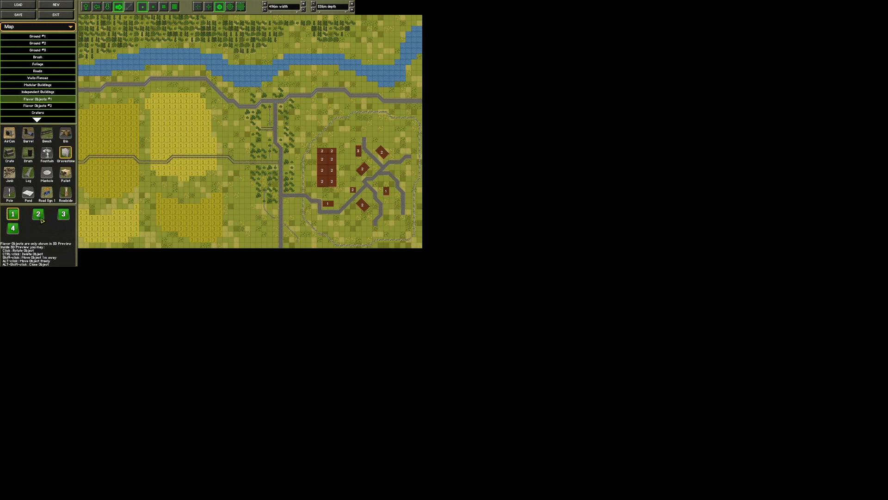
click(66, 173)
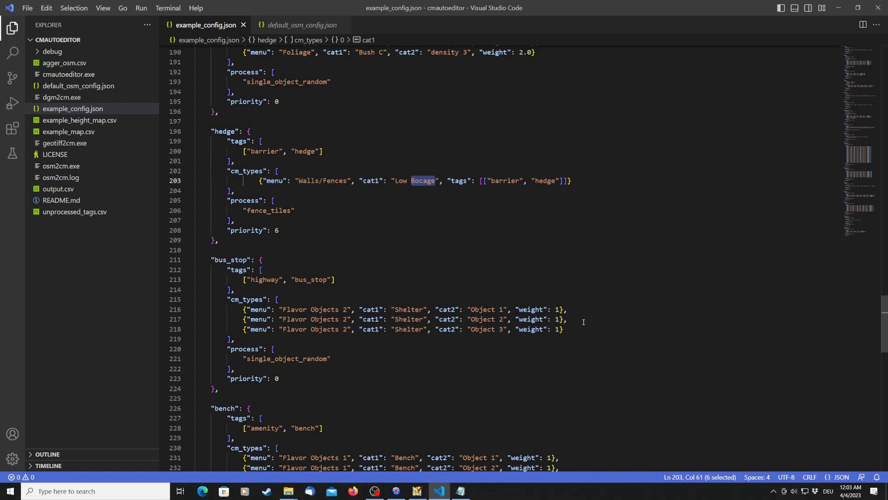
Step: Switch back to Visual Studio Code and review the object variants and weights in the bus_stop and bench entries
scroll(583, 322, down, 4)
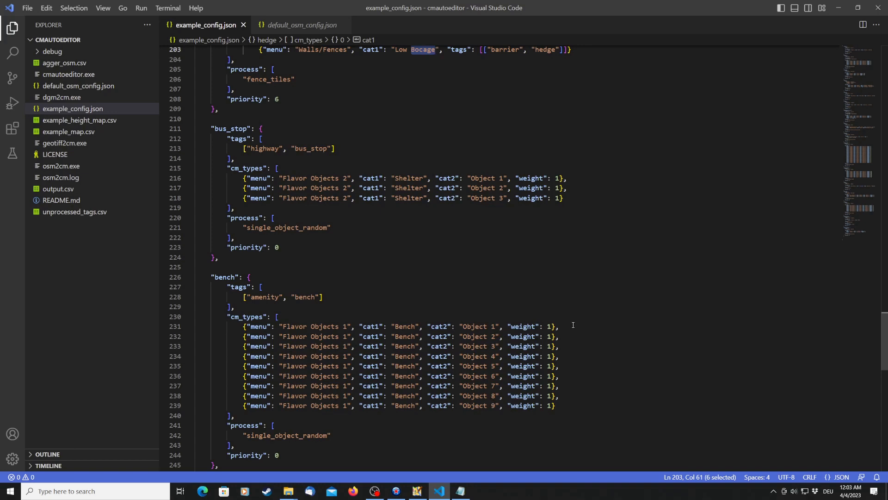
scroll(575, 324, down, 2)
scroll(576, 324, down, 4)
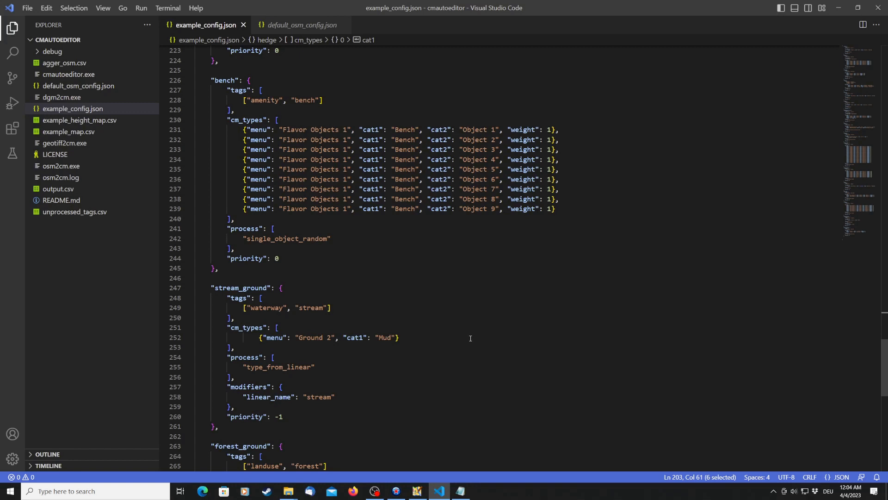
Step: Examine the stream_ground entry's type_from_linear process and its linear_name modifier
double_click(277, 367)
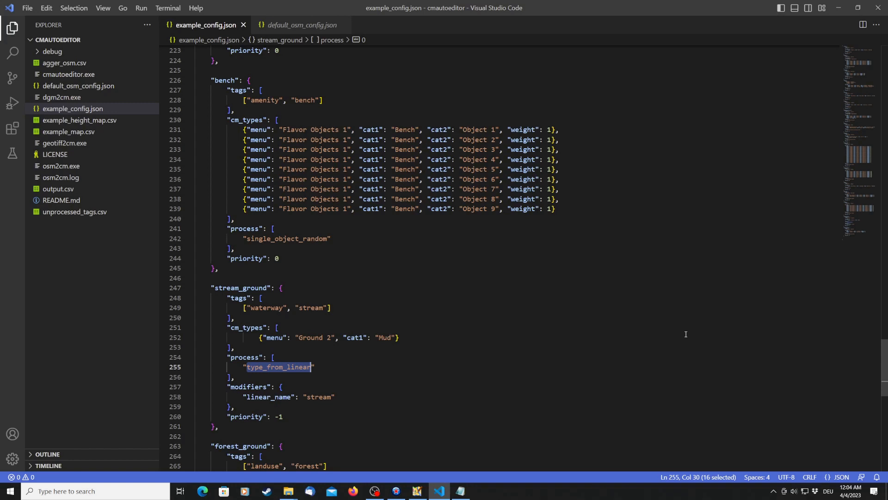
drag(243, 386, 246, 387)
click(245, 386)
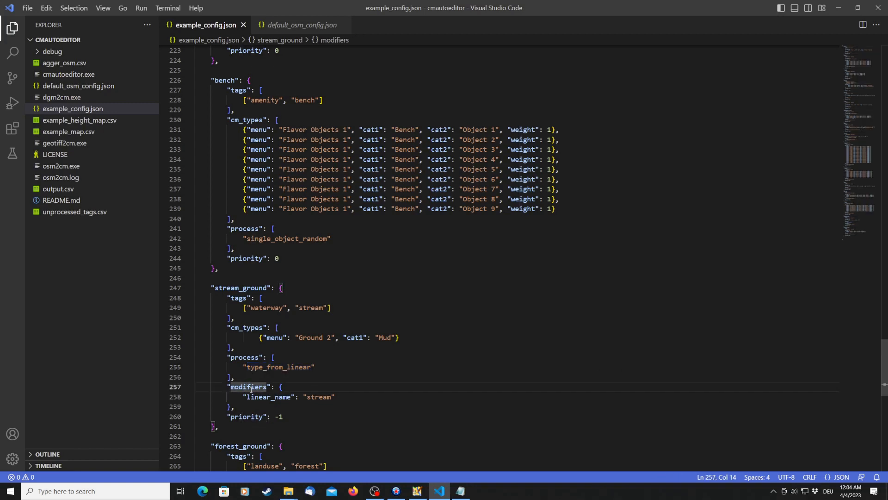
double_click(251, 397)
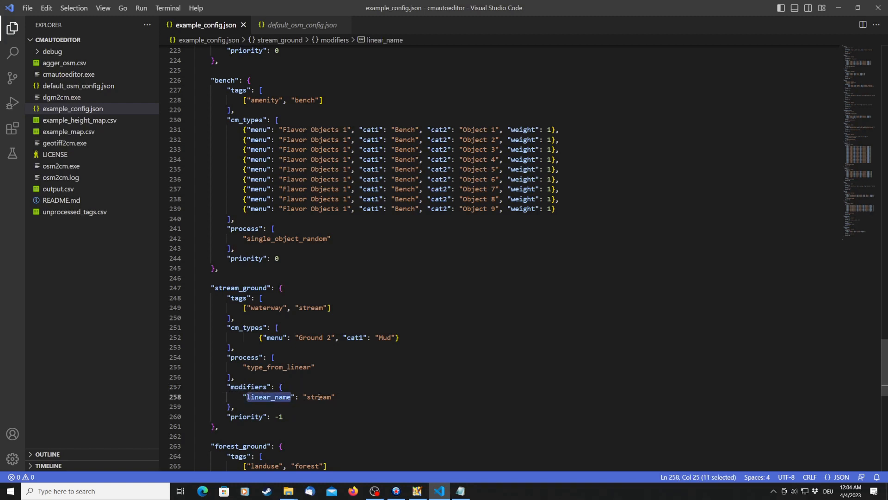
double_click(319, 397)
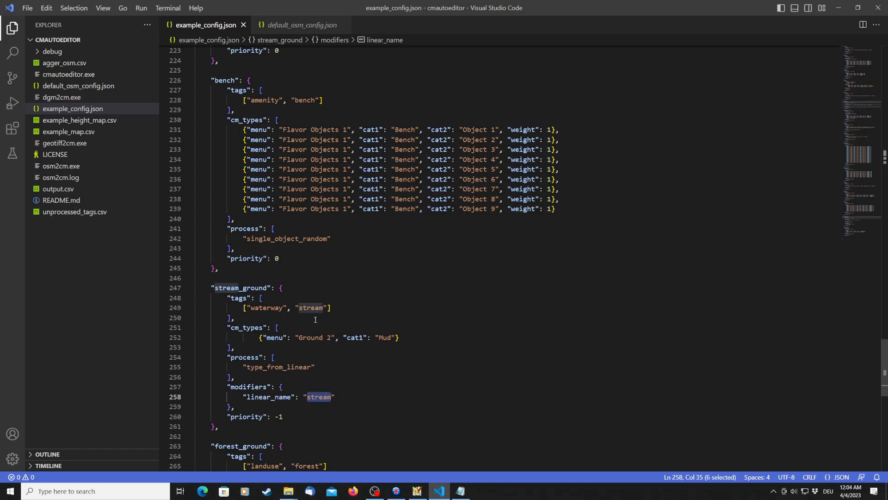
double_click(232, 289)
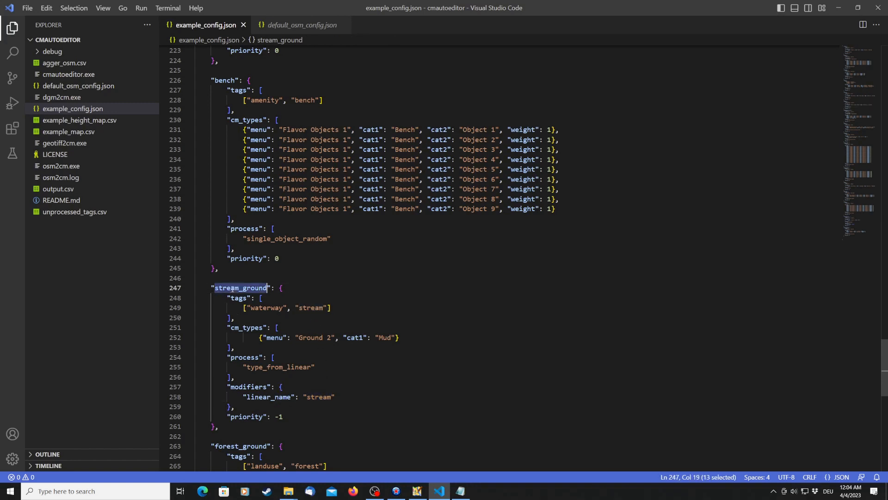
Step: Compare the stream_ground entry with the stream entry that its linear_name modifier refers to
scroll(230, 262, up, 20)
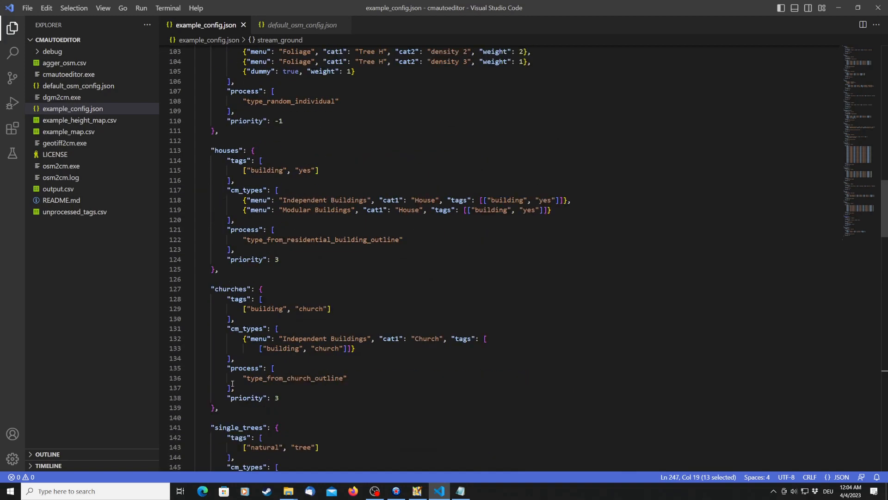
scroll(235, 393, up, 6)
scroll(238, 407, up, 3)
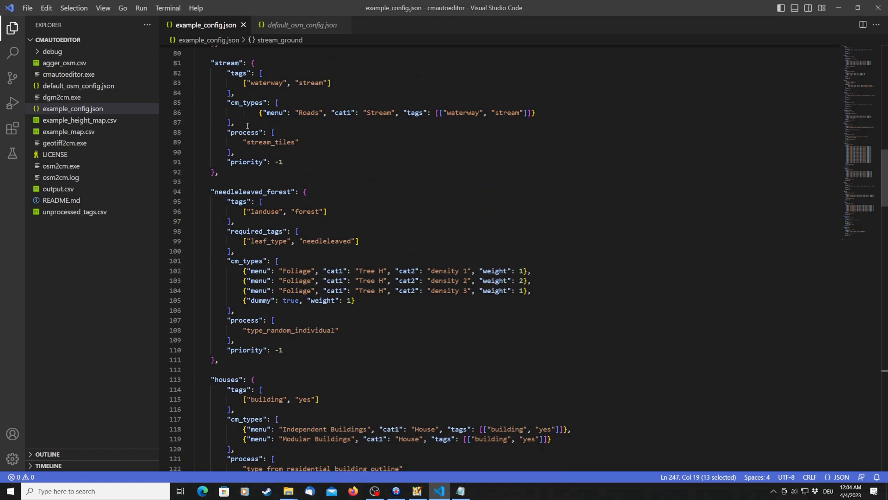
double_click(220, 63)
scroll(446, 399, down, 20)
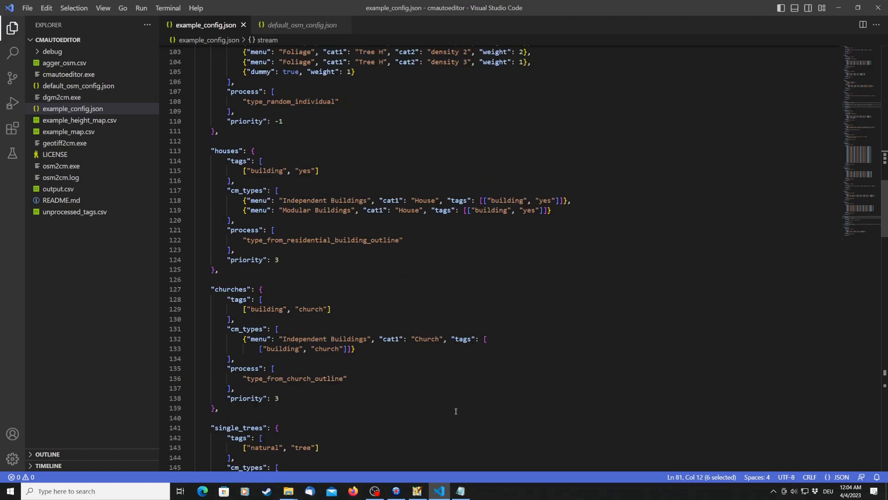
scroll(445, 400, down, 20)
scroll(444, 392, up, 15)
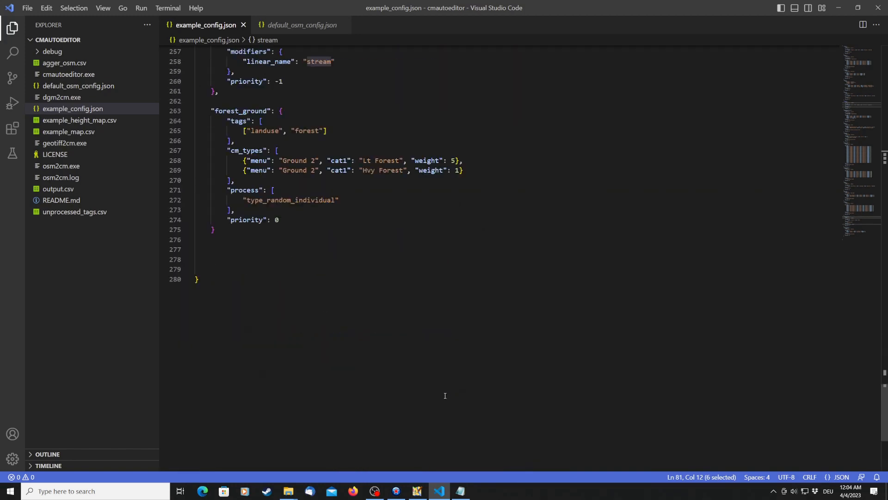
scroll(440, 388, up, 3)
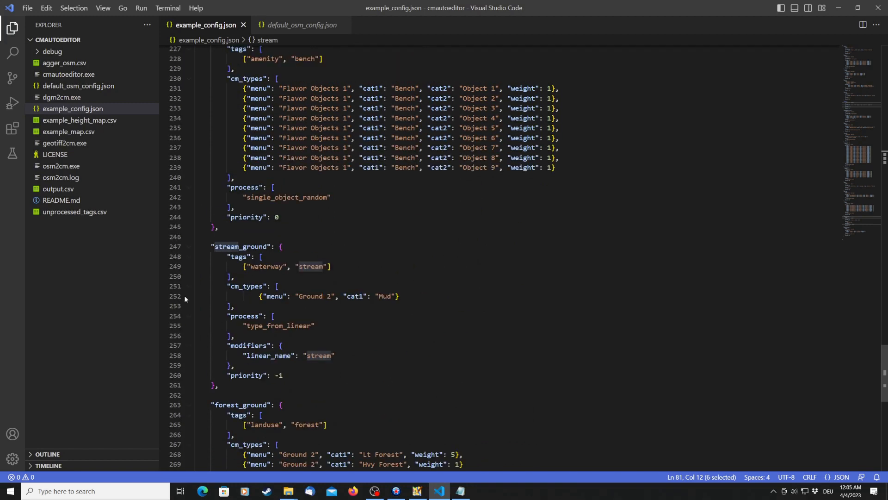
Step: Review the Mud ground type of stream_ground and the forest_ground entry with its type_random_individual process
click(317, 299)
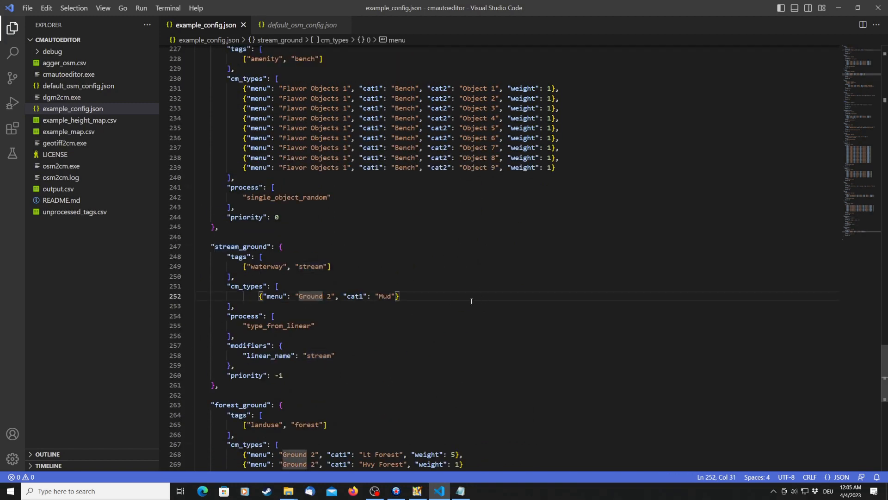
double_click(384, 296)
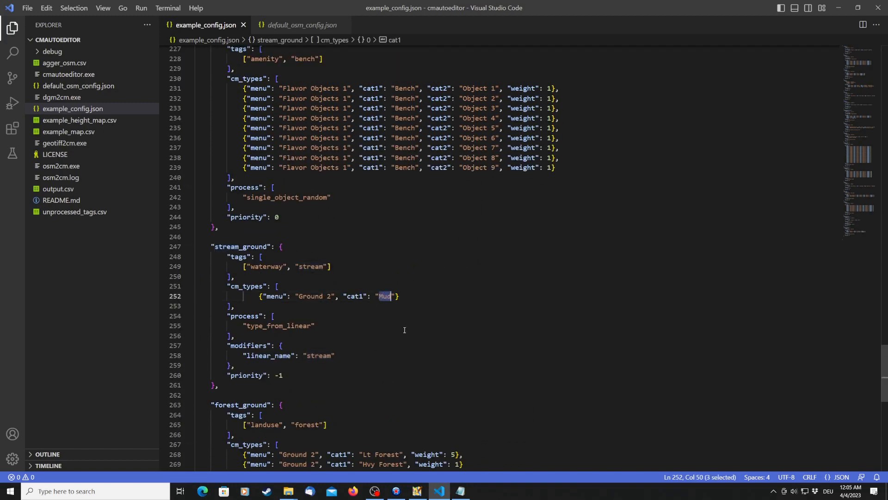
scroll(445, 321, down, 3)
scroll(445, 321, down, 1)
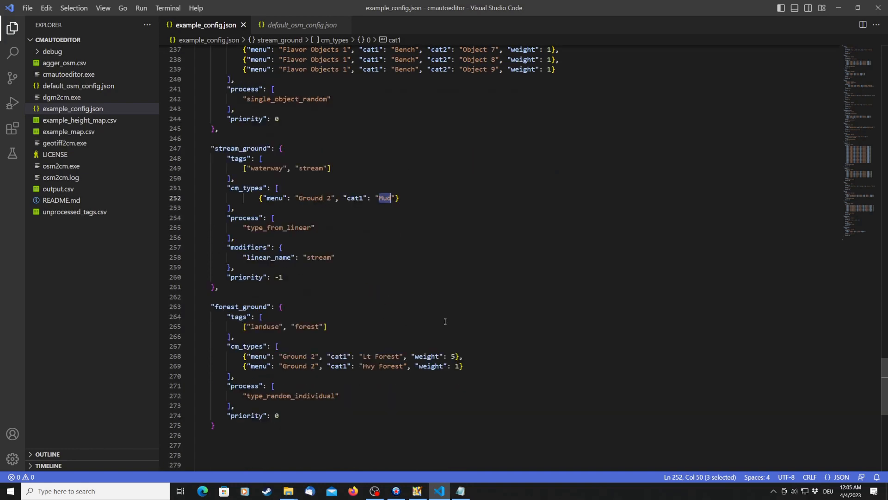
double_click(242, 306)
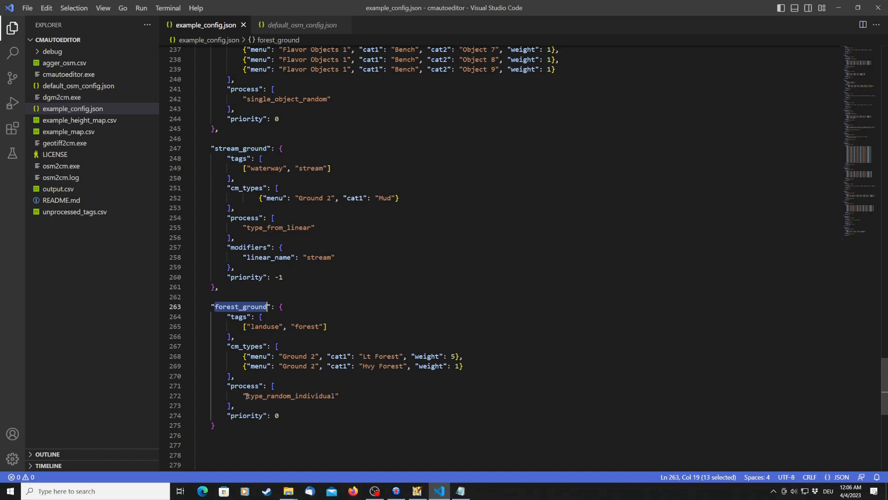
drag(247, 396, 336, 396)
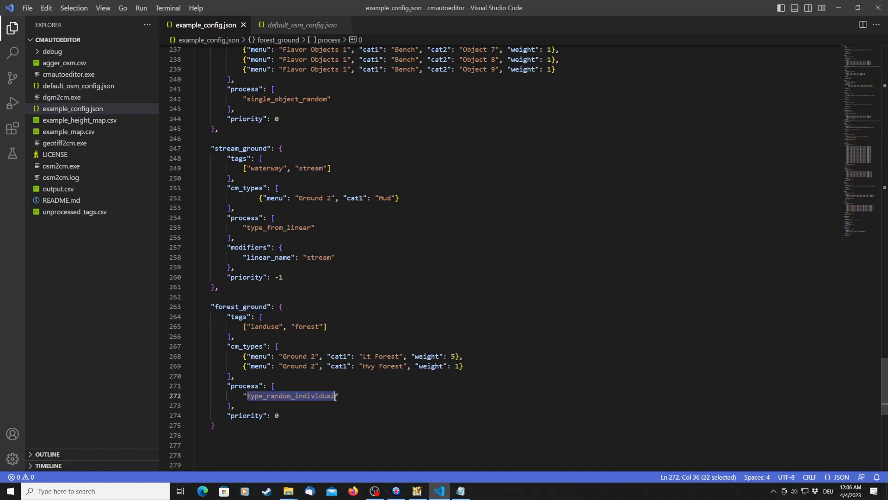
click(372, 387)
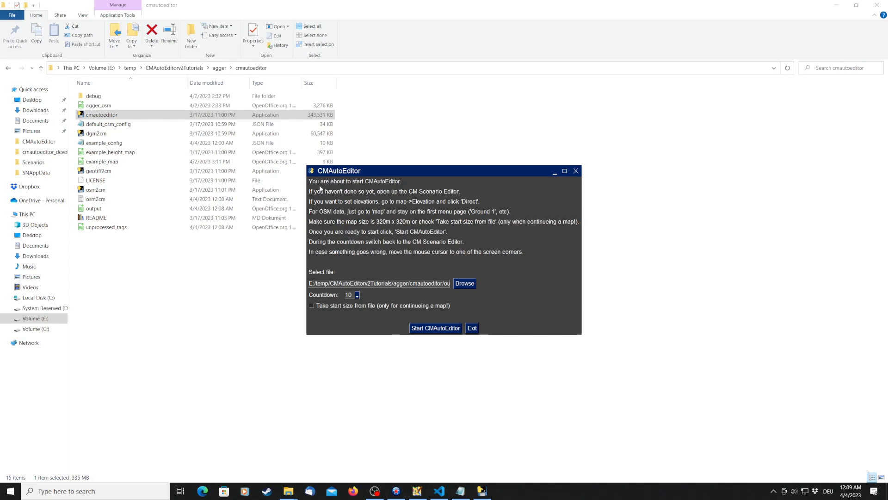
Step: Start the CMAutoEditor run and, in the scenario editor, reduce the map to 208 m width and 208 m depth
click(434, 330)
click(396, 491)
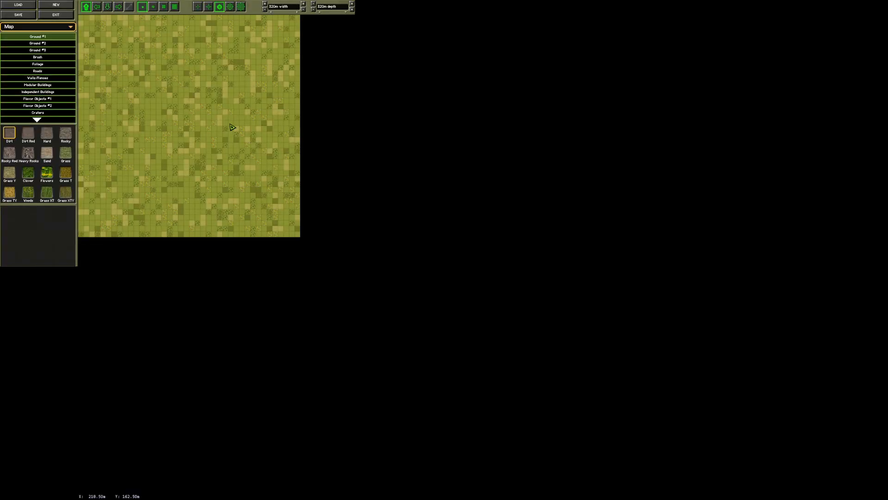
click(314, 4)
Step: Place Bush A and Bush B foliage in several densities on the map
click(38, 65)
click(13, 192)
click(38, 214)
click(63, 215)
click(38, 192)
click(64, 214)
click(175, 57)
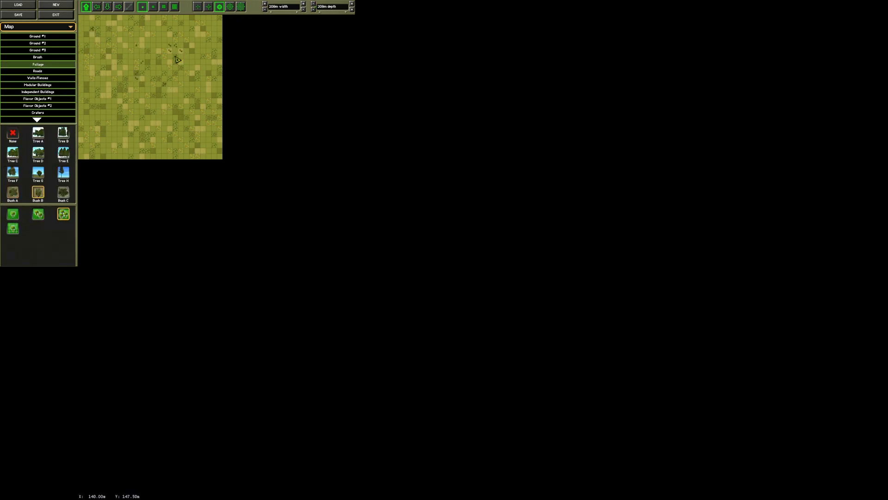
Step: Place Bush C and the Tree A, Tree B and Tree C foliage in their different densities
click(64, 193)
click(38, 132)
click(64, 133)
click(38, 214)
click(64, 215)
click(13, 153)
click(38, 214)
click(63, 214)
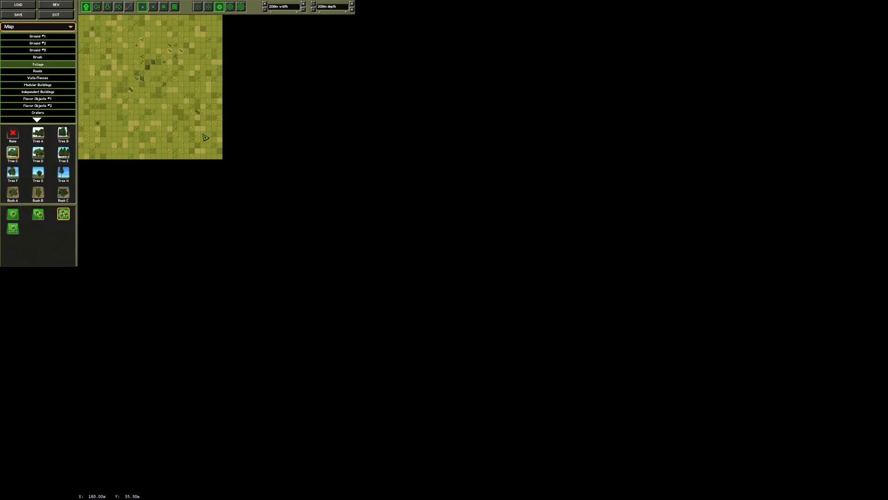
click(204, 135)
Step: Place the Tree D, Tree F, Tree G and Tree H foliage in their different densities
click(38, 153)
click(38, 215)
click(13, 172)
click(38, 173)
click(38, 215)
click(63, 172)
click(38, 214)
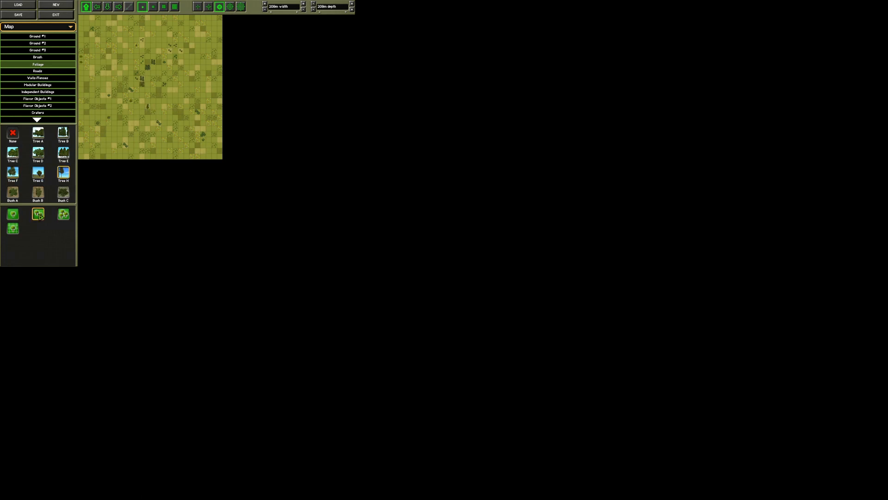
click(63, 214)
Step: Paint the Ground #2 forest floor and Mud tiles along the map's western edge
click(38, 43)
click(9, 133)
click(47, 133)
Step: Place the independent buildings in the village, using several footprints and orientations
click(38, 92)
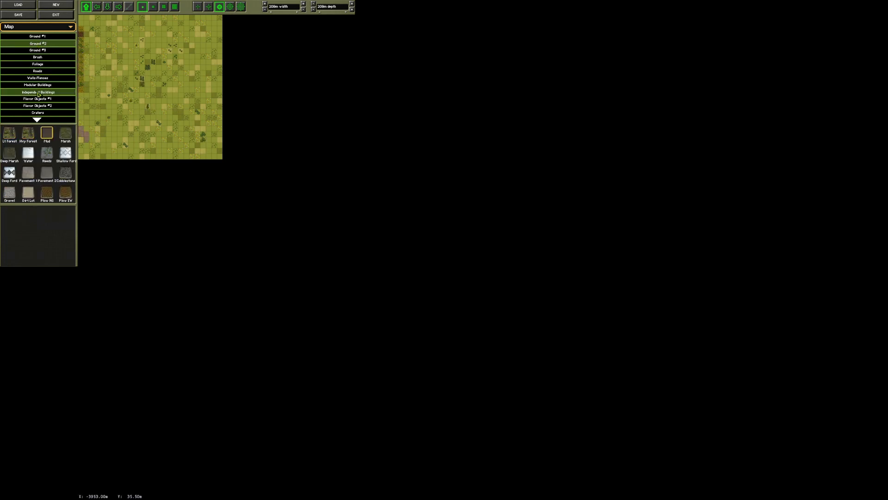
click(28, 242)
click(97, 7)
click(9, 257)
click(65, 257)
Step: Place the one-story and two-story modular buildings among the independent houses
click(38, 85)
click(9, 229)
click(113, 105)
click(47, 132)
click(9, 214)
click(142, 89)
click(86, 6)
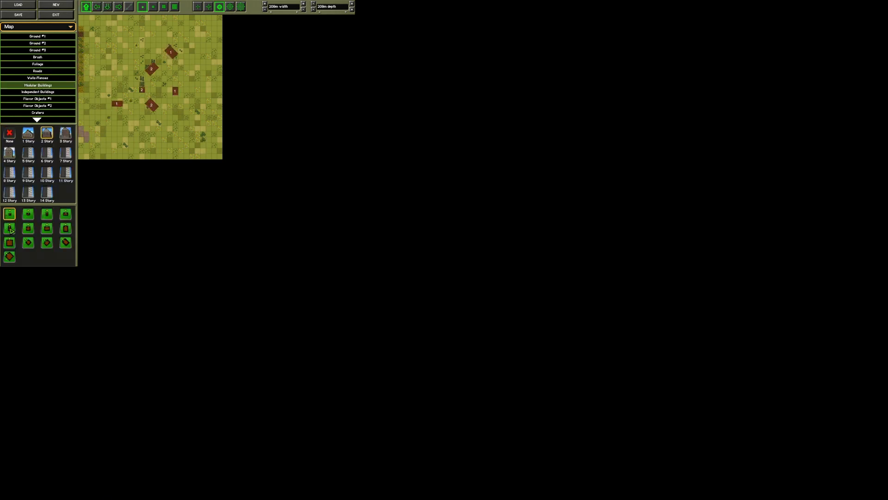
click(9, 228)
click(147, 51)
Step: Assemble the large building block west of the houses from 3 Story modular buildings
click(65, 132)
click(10, 242)
click(111, 75)
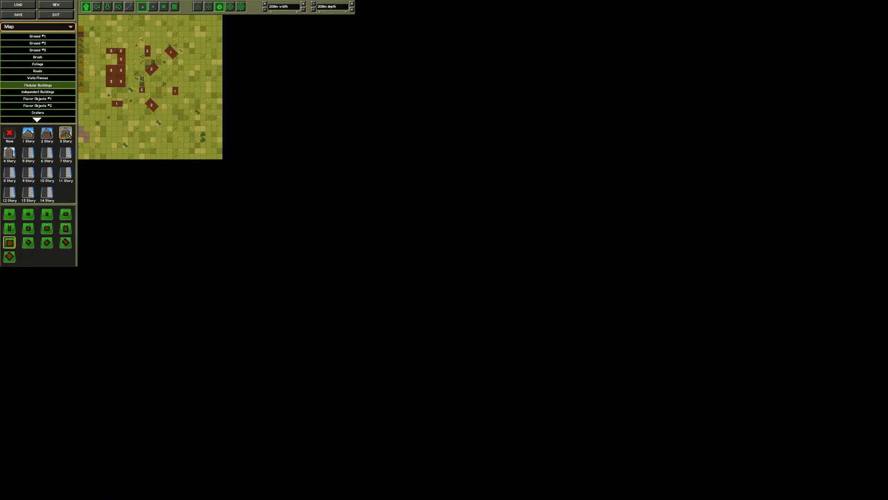
Step: Lay the straight Paved 2 road tiles in both directions around the village buildings
click(38, 72)
click(38, 153)
click(170, 109)
click(153, 43)
click(192, 104)
click(97, 7)
click(87, 95)
click(120, 111)
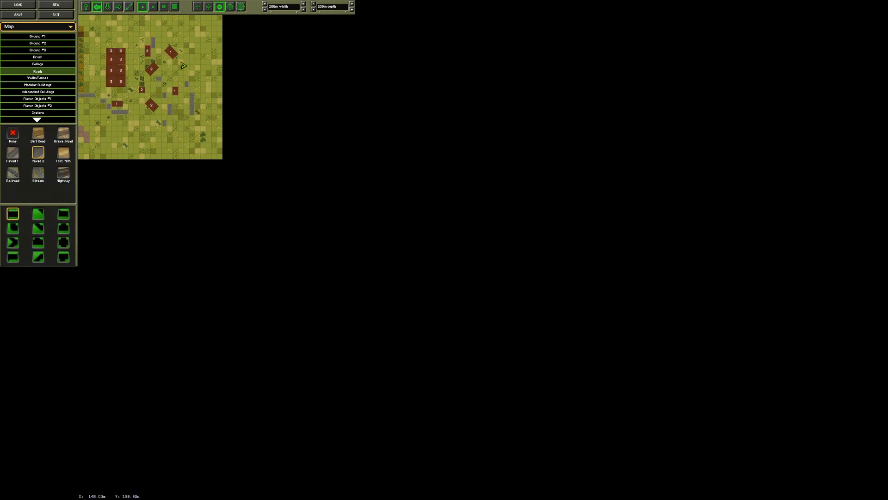
click(183, 61)
Step: Add diagonal and bent Paved 2 tiles to the village roads in the first two tile orientations
click(64, 257)
click(86, 7)
click(38, 214)
click(165, 120)
click(131, 107)
click(97, 7)
click(153, 51)
click(158, 56)
click(187, 90)
click(164, 101)
Step: Fill the remaining bends of the village roads with Paved 2 tiles in the other two orientations
click(107, 6)
click(170, 118)
click(130, 112)
click(119, 6)
click(162, 56)
click(192, 90)
click(64, 213)
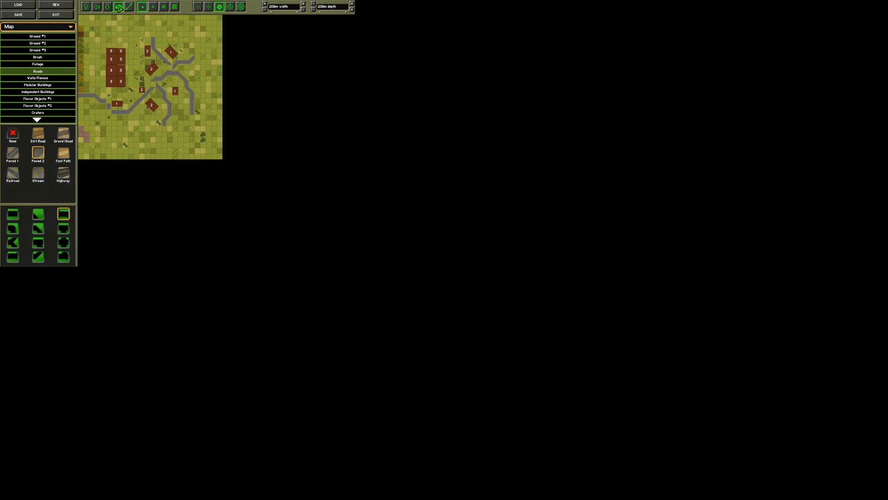
Step: Place the Paved 2 junction tiles where the village roads meet
click(12, 228)
click(97, 7)
click(13, 242)
click(155, 86)
Step: Lay straight and diagonal Stream tiles along the mud strip at the map's western edge
click(13, 213)
click(86, 7)
click(38, 214)
click(119, 6)
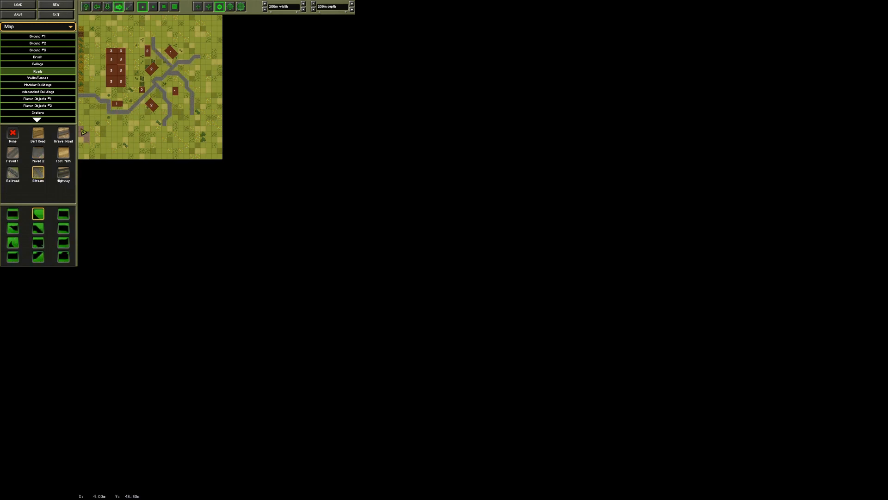
Step: Place the Low Bocage sections around the village buildings, using diagonal and bent tiles in the required orientations
click(38, 78)
click(86, 7)
click(97, 7)
click(38, 214)
click(12, 228)
click(107, 6)
click(38, 228)
click(87, 6)
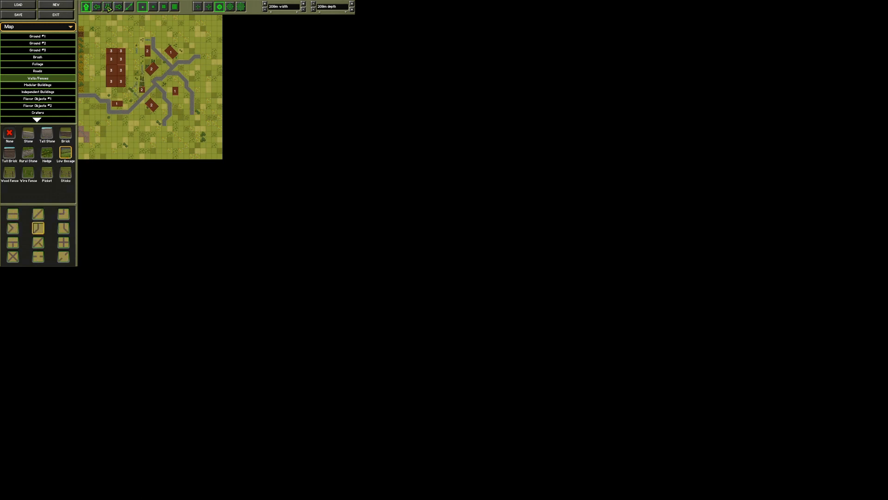
click(108, 6)
click(63, 229)
click(86, 6)
click(108, 7)
Step: Place Rural Stone walls around the village outskirts, with straight runs in both directions and bent tiles joining them
click(28, 153)
click(13, 213)
click(86, 6)
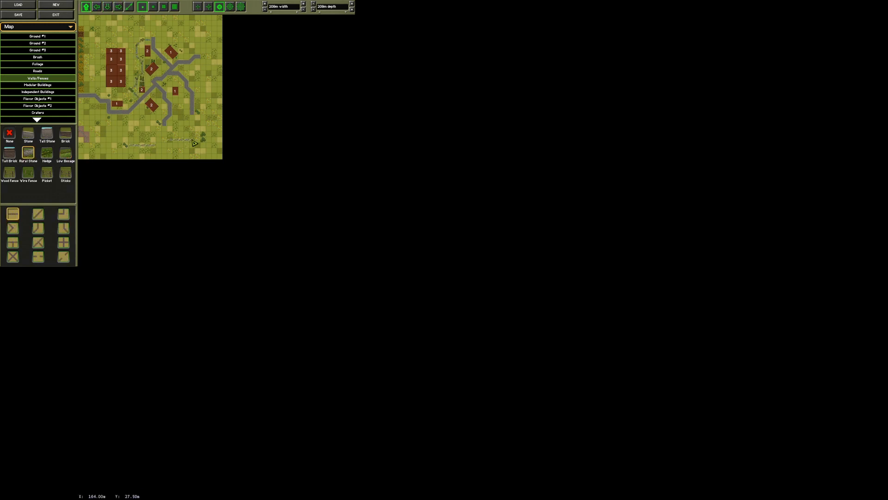
click(97, 6)
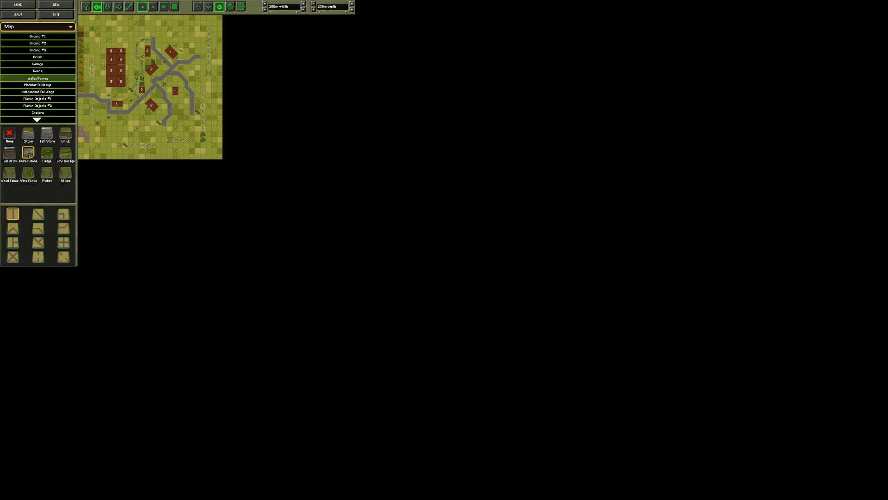
click(86, 6)
click(97, 7)
click(64, 228)
click(38, 228)
click(108, 7)
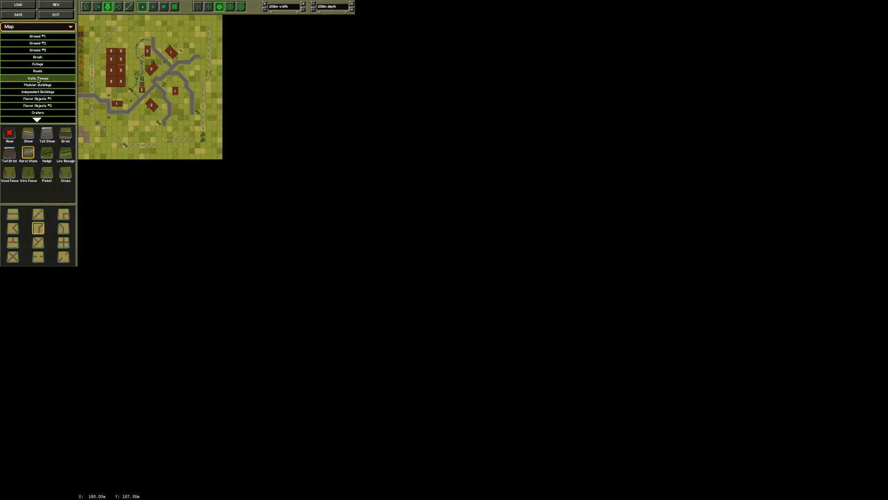
click(119, 6)
click(63, 228)
Step: Shift the map area west beyond the village and bring its width back to 208 m
click(264, 4)
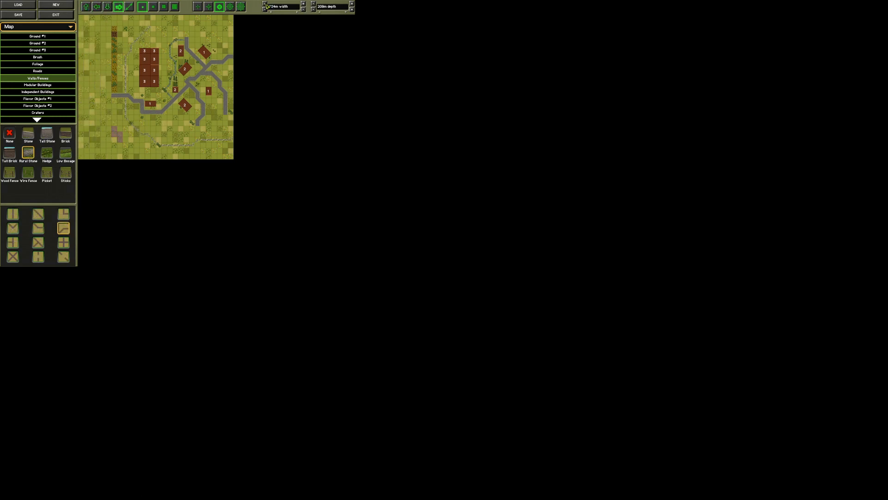
key(Left)
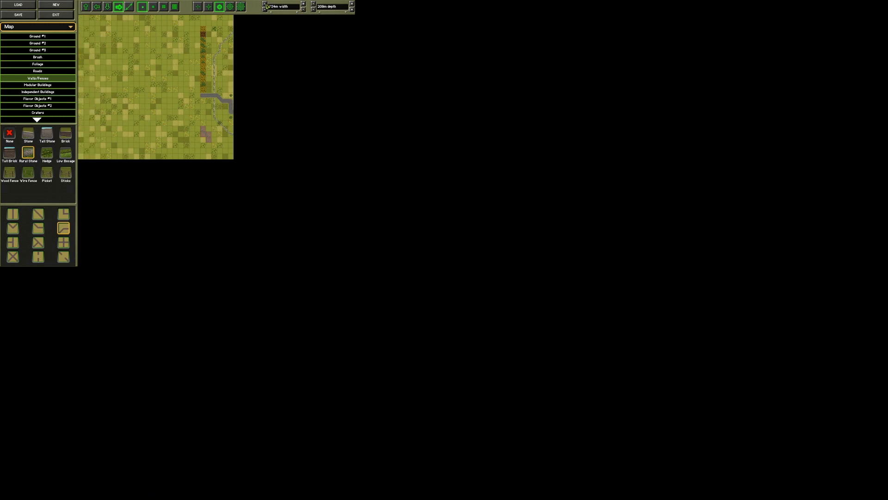
click(264, 9)
Step: Plant Tree H at the second and third densities in the wooded area west of the village
click(38, 64)
click(37, 213)
click(183, 82)
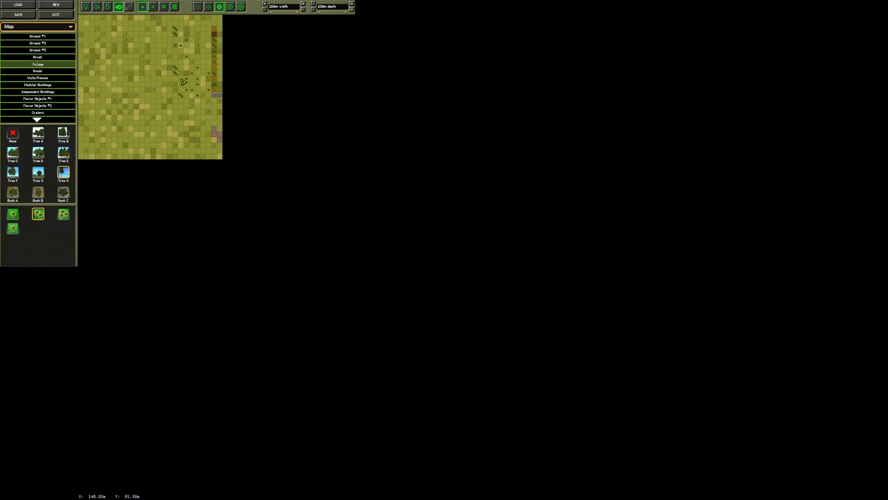
mouse_move(211, 71)
mouse_down()
mouse_move(209, 38)
mouse_move(190, 88)
mouse_up()
click(64, 213)
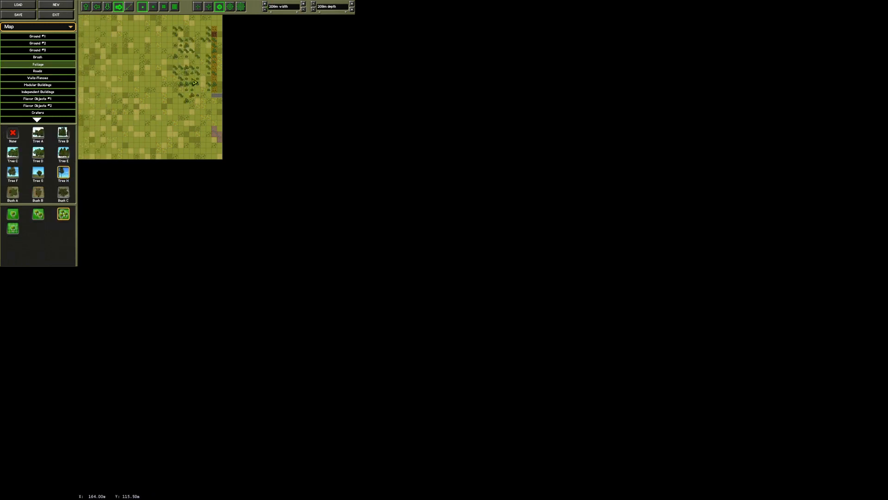
click(192, 81)
Step: Paint Lt Forest ground under the trees and Mud patches through the wooded area
click(38, 43)
mouse_move(184, 56)
mouse_down()
mouse_move(200, 77)
mouse_move(198, 51)
mouse_move(190, 64)
mouse_move(195, 102)
mouse_move(203, 41)
mouse_up()
click(9, 133)
drag(208, 100, 209, 45)
click(47, 133)
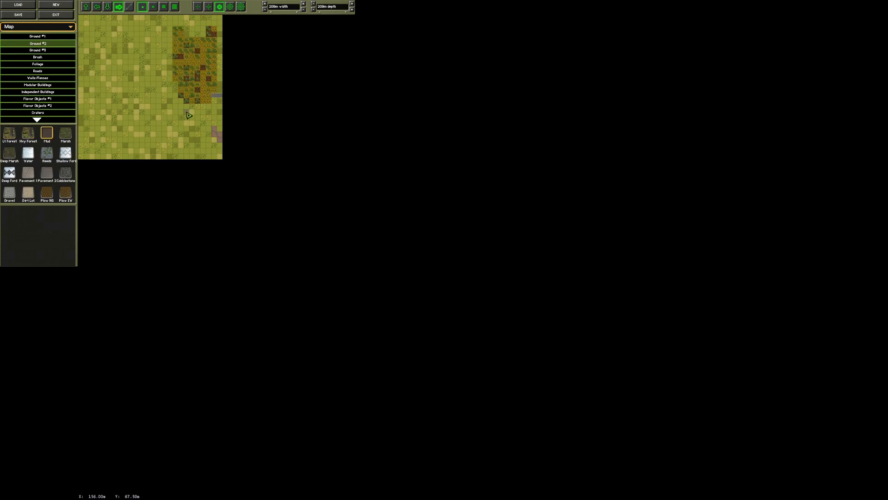
Step: Paint a Crop 1 field in the northwest and a Crop 3 field in the southwest of this section
click(38, 50)
mouse_move(82, 76)
mouse_down()
mouse_move(82, 58)
mouse_move(94, 76)
mouse_move(99, 31)
mouse_move(105, 78)
mouse_move(110, 83)
mouse_move(117, 65)
mouse_move(128, 77)
mouse_move(127, 31)
mouse_move(137, 70)
mouse_up()
click(47, 132)
drag(81, 93, 89, 127)
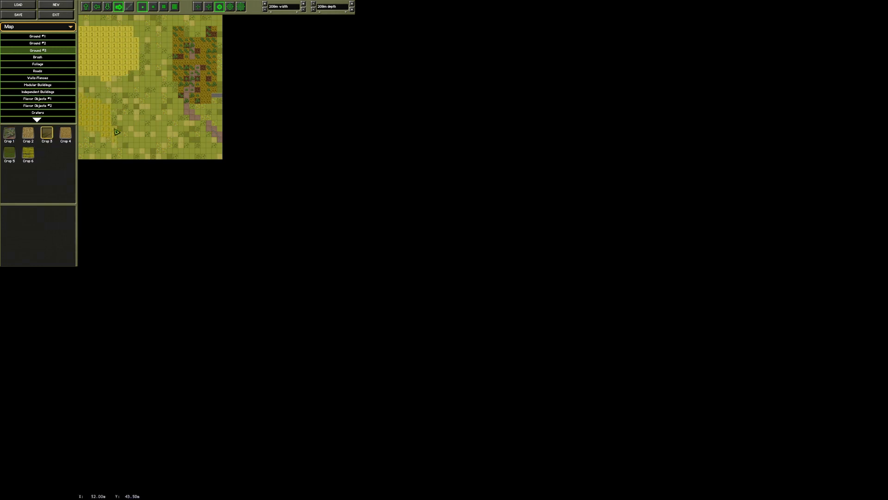
drag(133, 121, 137, 120)
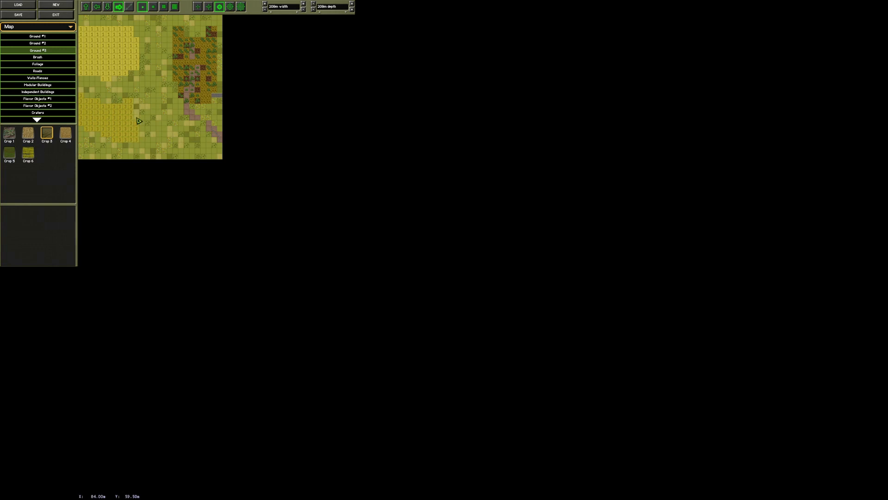
Step: Lay a Dirt Road from the northern crop field into the woods, joining the straight runs with diagonal and bent tiles
click(37, 71)
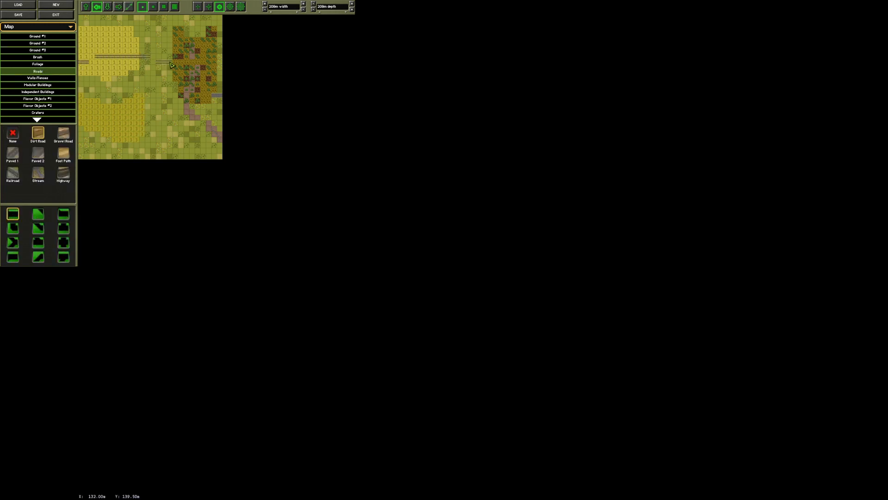
drag(172, 65, 197, 64)
click(13, 257)
click(85, 7)
click(38, 214)
click(97, 7)
click(107, 7)
click(119, 7)
click(153, 57)
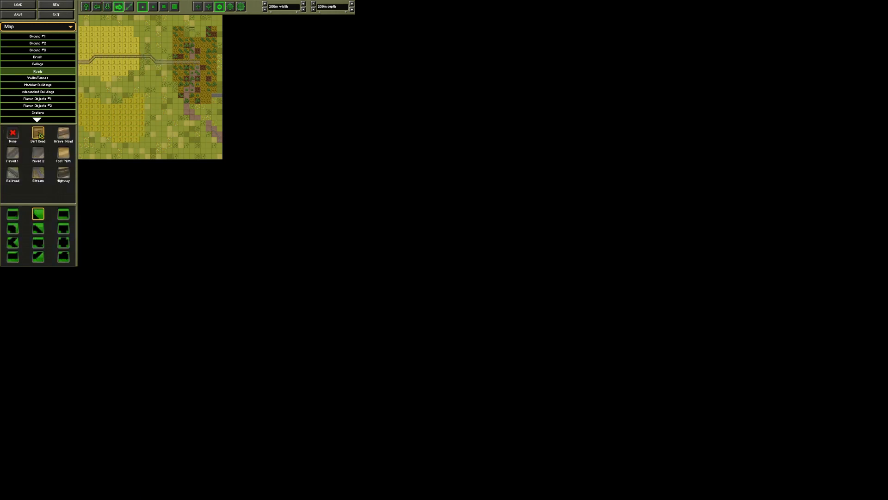
click(63, 214)
click(186, 29)
Step: Lay the north-south Paved 2 road through the woods with straight, diagonal and bent tiles
click(38, 152)
click(13, 214)
click(86, 7)
drag(203, 145, 205, 103)
click(97, 7)
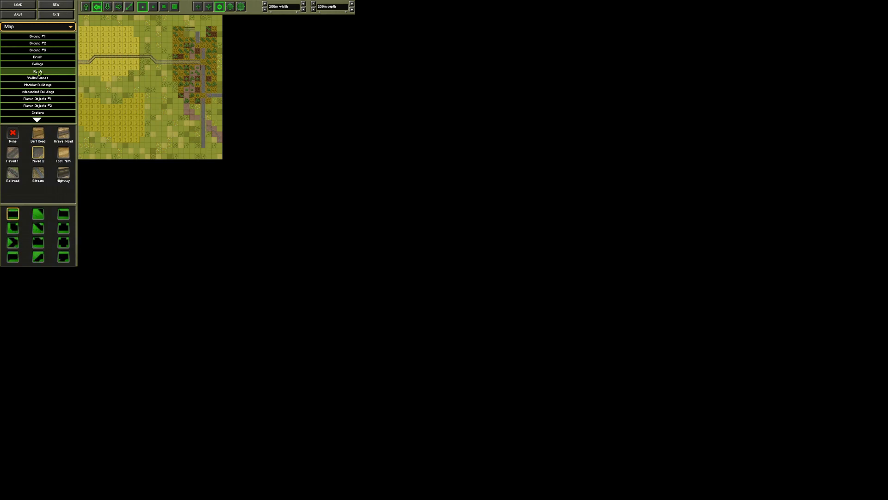
click(38, 214)
click(118, 7)
click(63, 228)
click(86, 7)
click(107, 7)
Step: Lay the Stream tiles along the mud strip south of the woods, covering diagonal, bent and junction pieces in all orientations
click(38, 173)
click(87, 8)
click(38, 257)
click(108, 7)
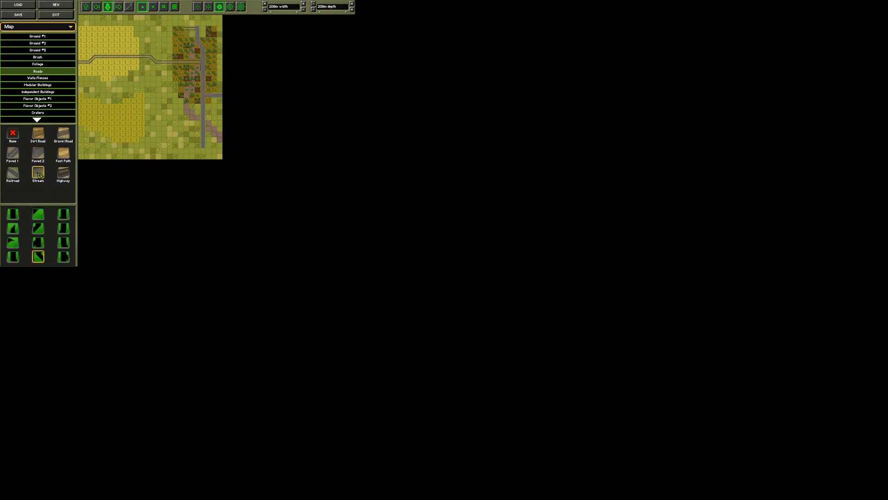
click(97, 7)
click(38, 214)
click(119, 7)
click(38, 228)
click(86, 7)
click(107, 7)
click(63, 228)
click(86, 7)
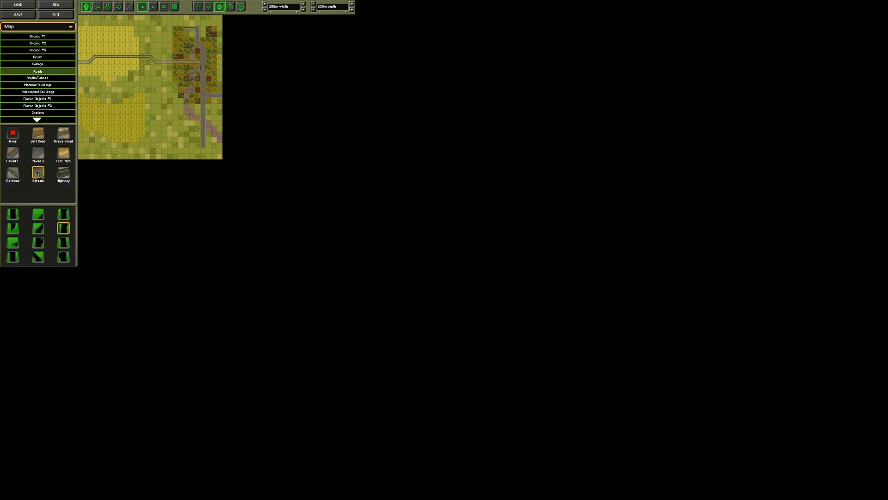
click(108, 7)
click(118, 7)
click(108, 7)
click(63, 242)
Step: Shift the map area farther west past the two crop fields, keeping the width at 208 m
click(304, 9)
click(265, 4)
click(267, 5)
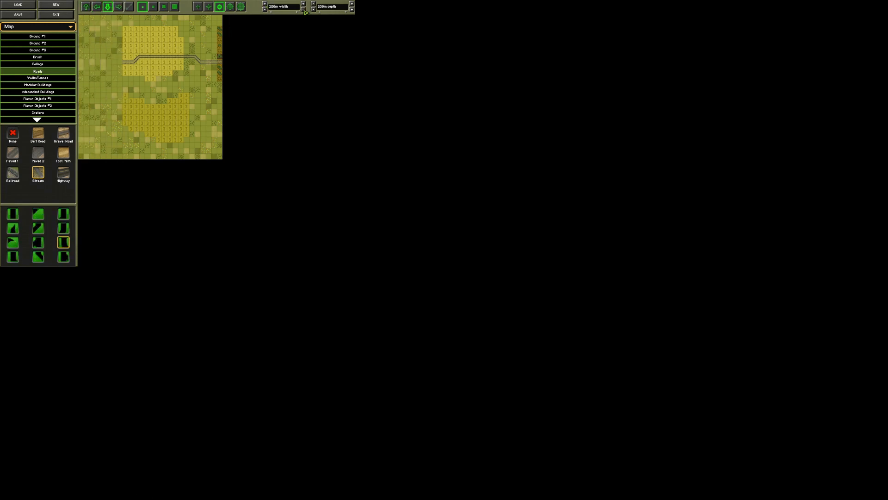
Step: Plant Bush A, Bush B and Bush C at different densities in the gap west of the crop fields
click(38, 63)
click(14, 194)
click(63, 214)
click(38, 193)
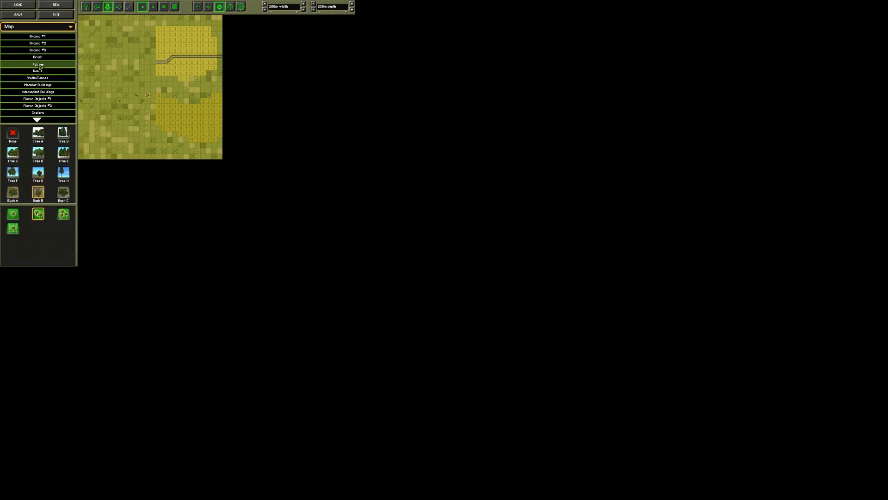
click(64, 214)
click(64, 192)
click(39, 214)
Step: Extend the Crop 1 field on its western side and paint two Crop 3 fields along the western edge
click(38, 50)
click(10, 134)
drag(153, 68, 154, 29)
click(46, 133)
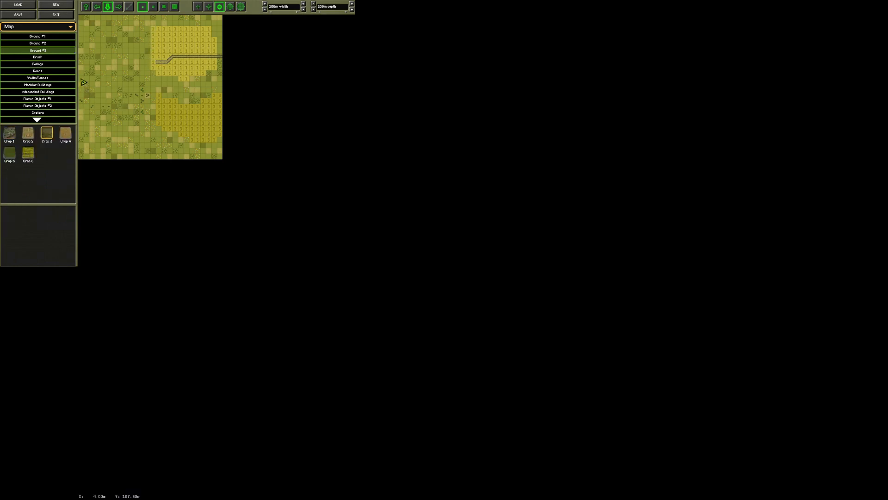
drag(95, 93, 95, 49)
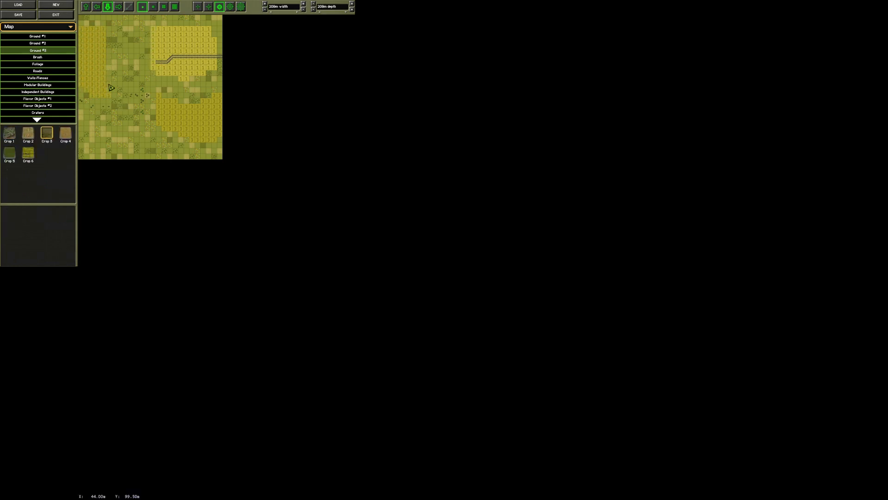
mouse_move(116, 71)
mouse_down()
mouse_move(117, 32)
mouse_move(133, 60)
mouse_up()
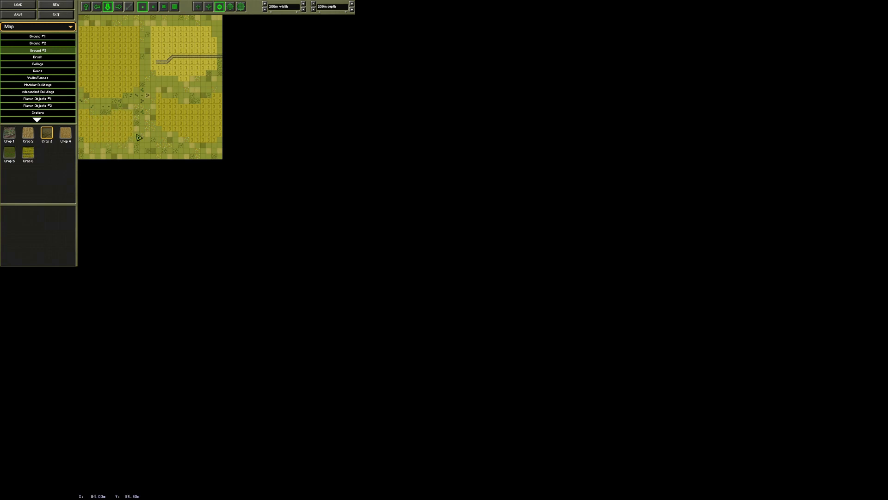
drag(136, 135, 137, 112)
Step: Continue the Dirt Road west across the northern Crop 3 field, joining its straight run with diagonal and bent tiles
click(38, 72)
click(97, 7)
drag(92, 57, 133, 57)
click(38, 213)
click(85, 7)
click(97, 7)
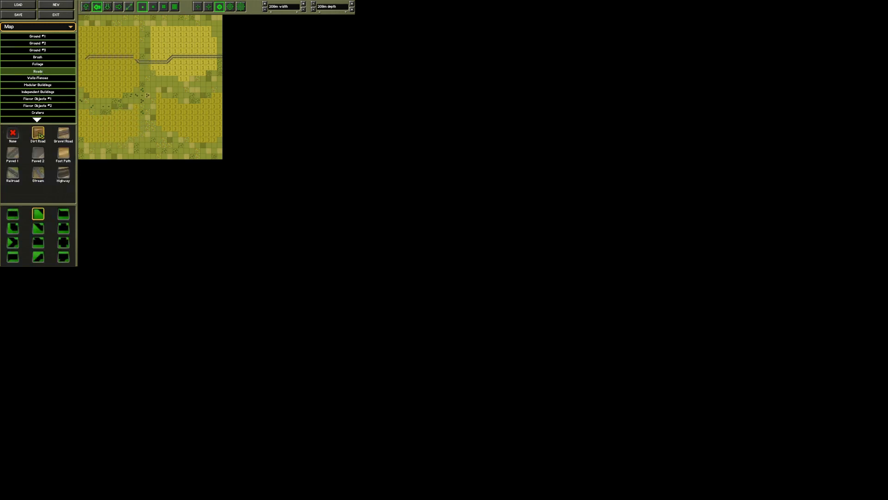
click(107, 7)
click(137, 57)
click(119, 7)
click(87, 62)
click(63, 213)
click(81, 62)
Step: Place Low Bocage between the eastern and western fields with straight north-south and bent tiles
click(38, 78)
click(13, 214)
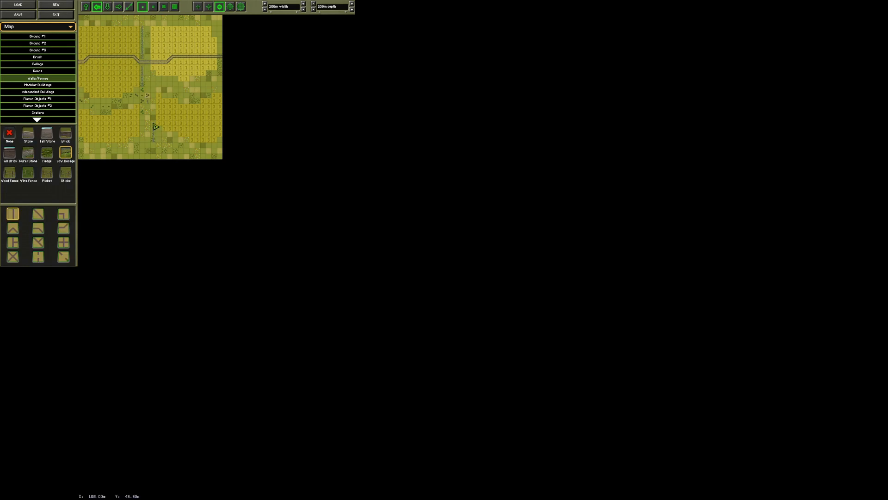
click(63, 228)
click(107, 6)
Step: Shift the map area back east to the village and north of it, returning the depth to 208 m
click(305, 6)
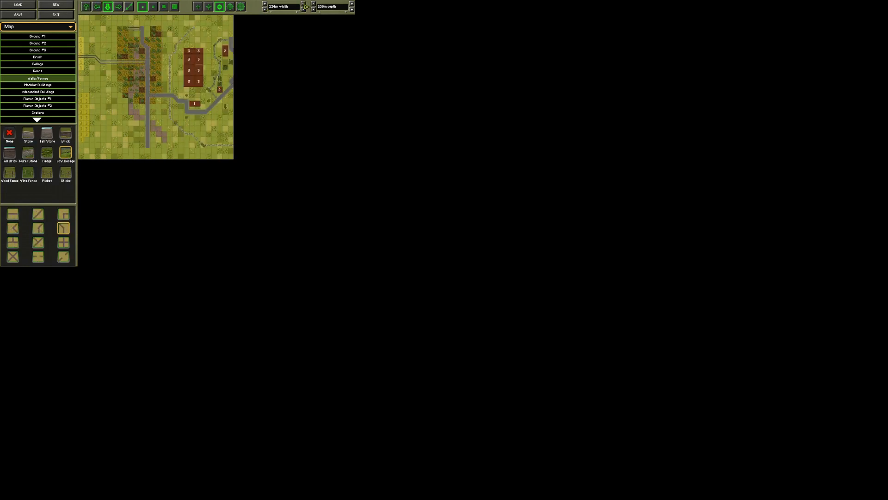
click(354, 7)
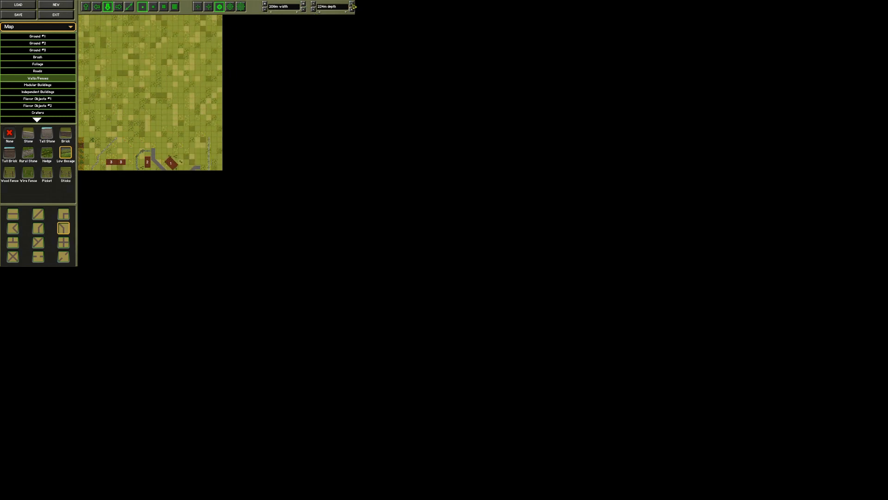
click(314, 9)
Step: Plant Bush A, Bush B and Bush C in the open ground north of the village
click(38, 65)
click(13, 192)
click(64, 215)
click(38, 192)
click(63, 192)
Step: Plant Tree A at all three densities in the northern grove
click(38, 132)
click(13, 215)
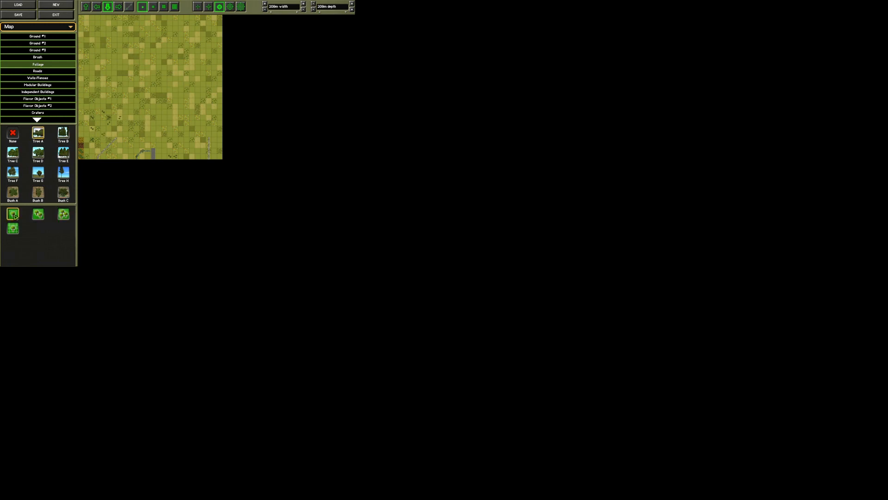
click(38, 214)
click(63, 215)
click(114, 45)
Step: Add Tree B at three densities and Tree H to the northern section's wooded areas
click(64, 133)
click(13, 214)
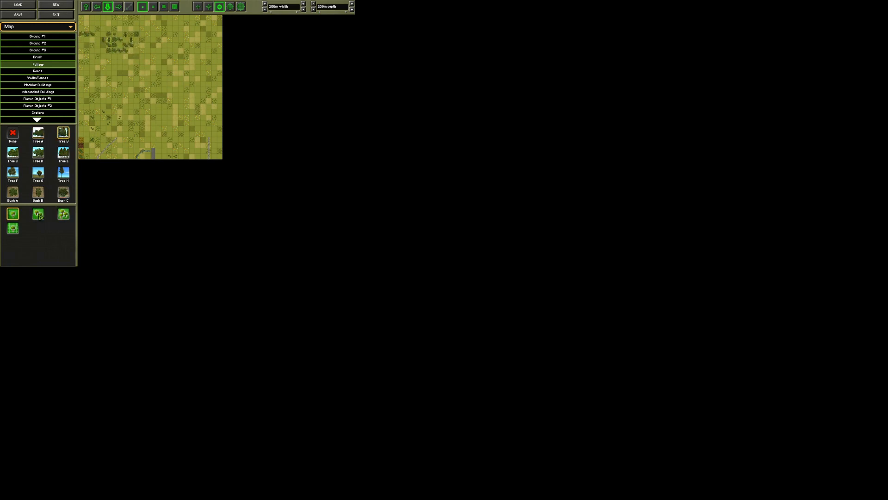
click(38, 214)
click(64, 215)
click(63, 173)
click(39, 215)
Step: Paint Lt Forest ground under the northern trees and a band of Water running across the map south of them
click(38, 43)
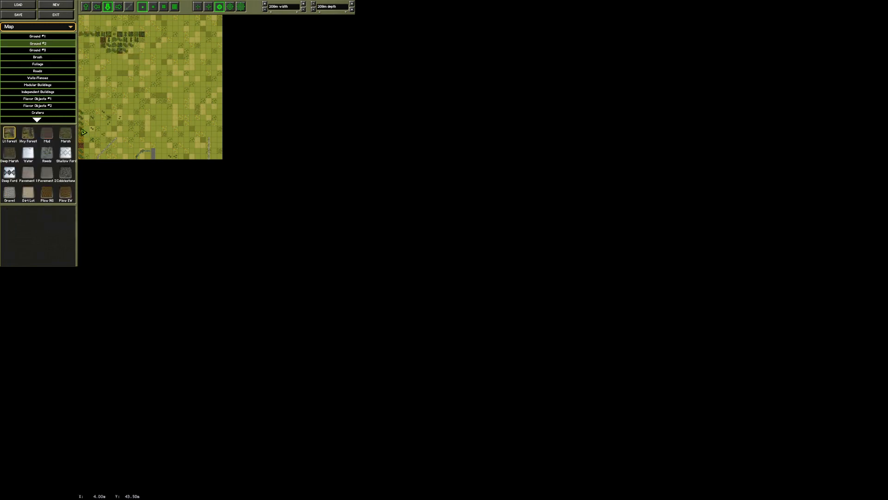
drag(131, 46, 136, 40)
click(28, 153)
click(81, 74)
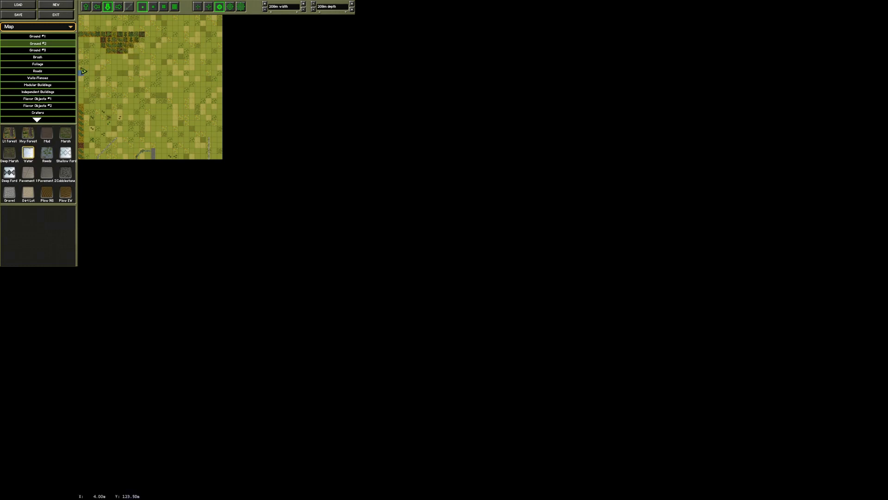
mouse_move(128, 71)
mouse_down()
mouse_move(189, 93)
mouse_move(208, 39)
mouse_up()
Step: Lay the paved road south of the river and add the Rural Stone wall below it
click(38, 71)
mouse_move(83, 110)
mouse_down()
mouse_move(208, 113)
mouse_move(185, 130)
mouse_move(144, 127)
mouse_up()
click(38, 214)
click(38, 78)
Step: Shift the northern map area west until the river's western end reaches the eastern edge, keeping the width at 208 m
key(Left)
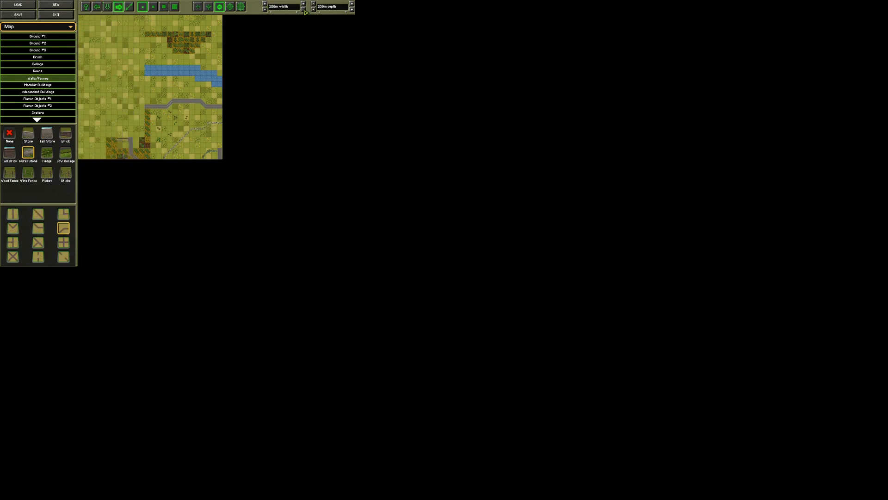
click(264, 4)
click(303, 9)
click(264, 4)
click(303, 9)
Step: Plant Tree A at the single-tree density across the northern wooded strip
click(38, 64)
click(13, 214)
click(86, 40)
click(103, 28)
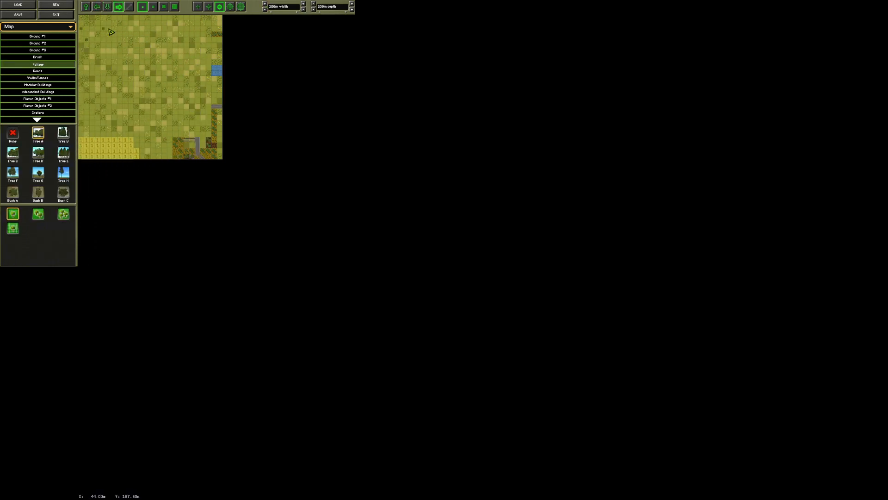
click(187, 46)
click(198, 51)
click(192, 39)
click(192, 34)
click(203, 34)
Step: Fill more tiles of the northern wooded strip with Tree A at the two- and three-tree densities
click(38, 214)
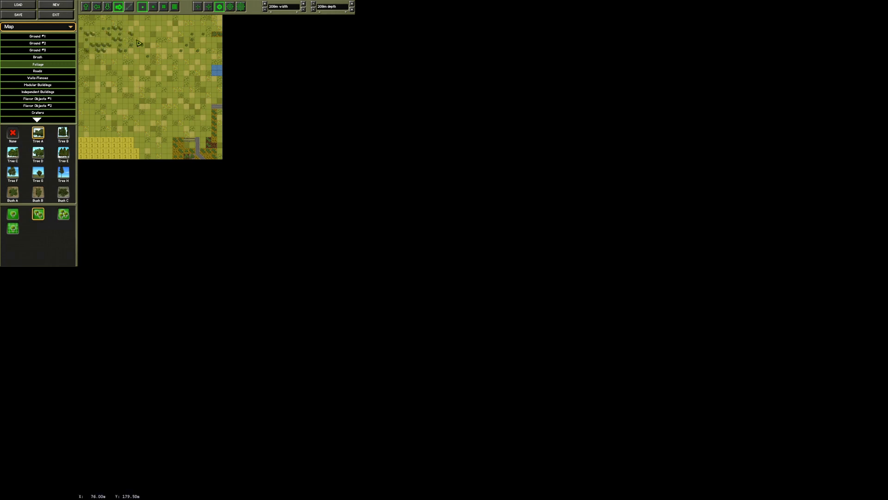
click(203, 40)
click(63, 213)
click(159, 62)
click(175, 40)
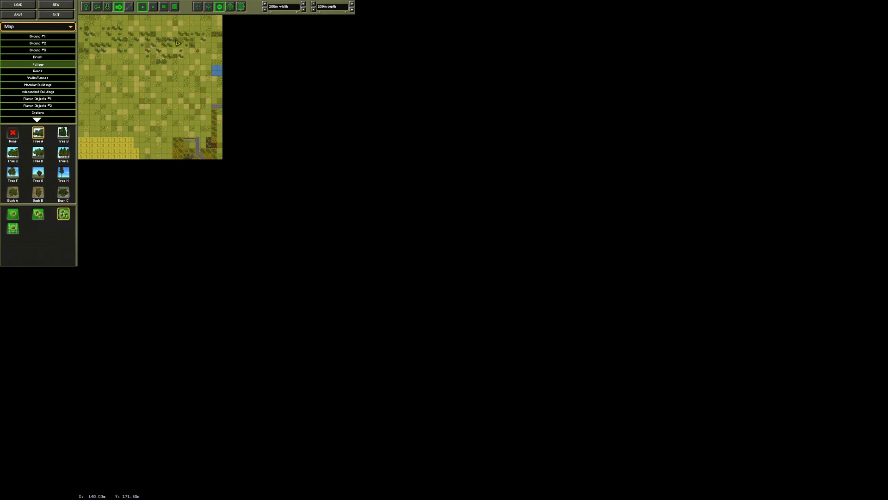
Step: Add Tree B at the single- and two-tree densities throughout the northern wooded strip
click(64, 133)
click(13, 214)
click(208, 34)
click(38, 214)
click(81, 45)
click(92, 29)
click(109, 40)
click(131, 51)
click(142, 56)
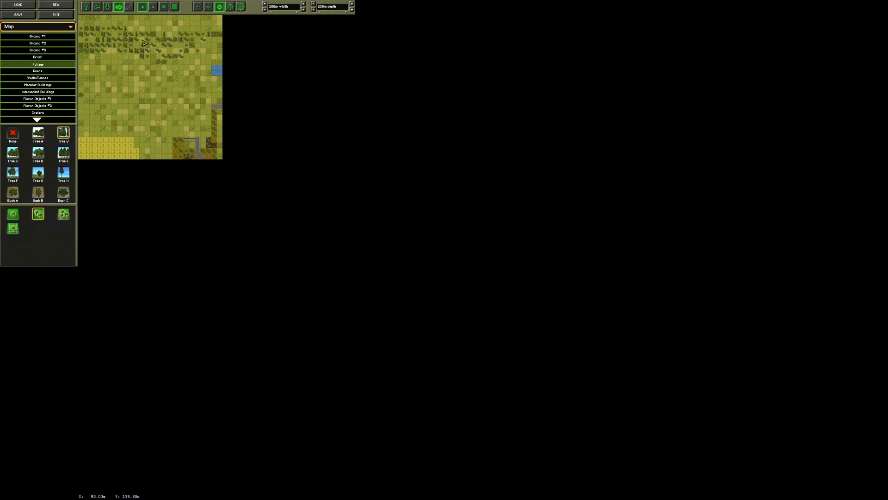
click(170, 51)
click(203, 46)
Step: Add Tree B at the three-tree density to the remaining tiles of the northern wooded strip
click(63, 214)
click(92, 40)
click(115, 51)
click(176, 61)
click(198, 45)
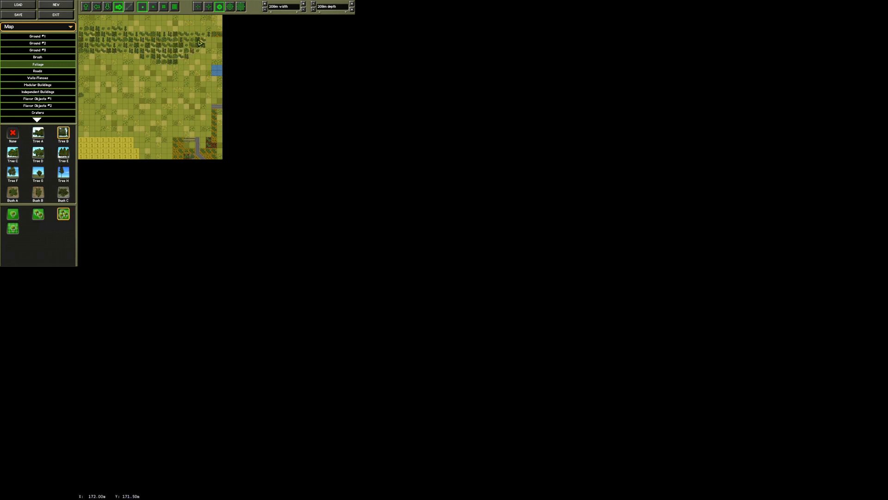
Step: Place scattered Tree C, Tree D, Tree E, Tree F and Tree G south of the wooded strip
click(13, 152)
click(38, 214)
click(38, 153)
click(64, 152)
click(38, 214)
click(13, 172)
click(38, 173)
Step: Plant Tree H at three densities in the southeastern grove
click(64, 173)
click(13, 214)
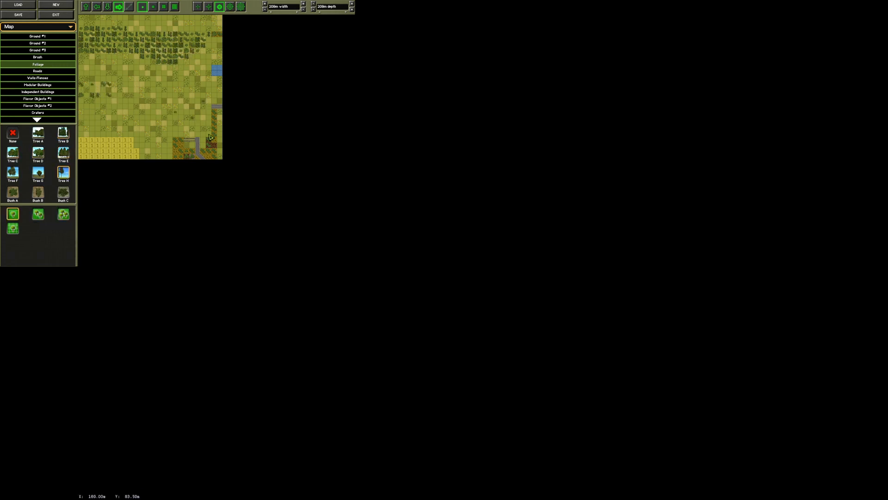
click(209, 134)
click(38, 214)
click(63, 214)
click(186, 107)
Step: Paint Hvy Forest and Lt Forest ground under the northern trees and the southeastern grove
click(38, 43)
click(28, 132)
click(197, 112)
click(208, 123)
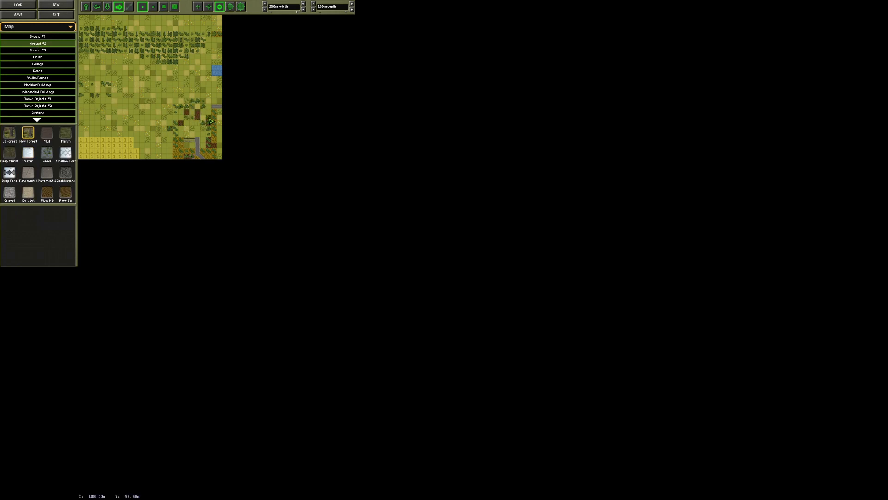
click(92, 29)
click(131, 51)
click(153, 51)
click(170, 57)
click(176, 46)
click(181, 56)
click(203, 45)
click(203, 34)
click(9, 133)
mouse_move(175, 129)
mouse_down()
mouse_move(174, 114)
mouse_move(208, 106)
mouse_up()
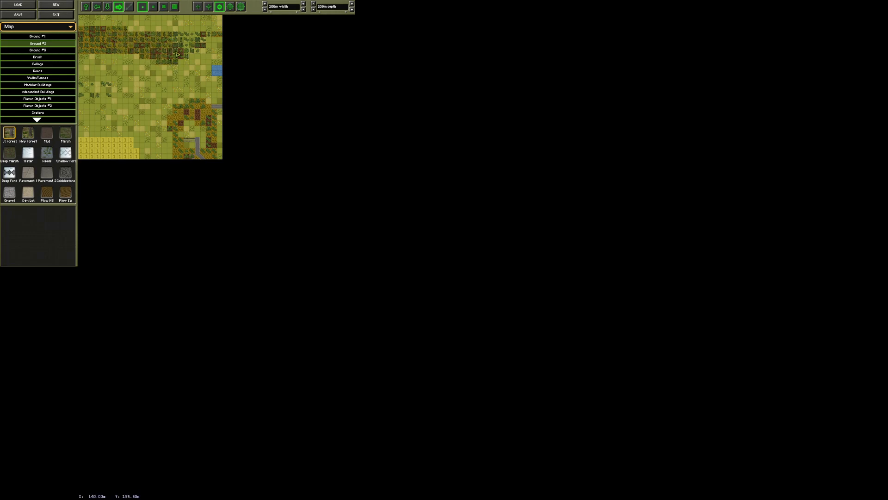
Step: Paint a strip of Mud through the southeastern grove and a band of Water across the map below the woods
click(47, 133)
drag(191, 136, 183, 100)
click(28, 153)
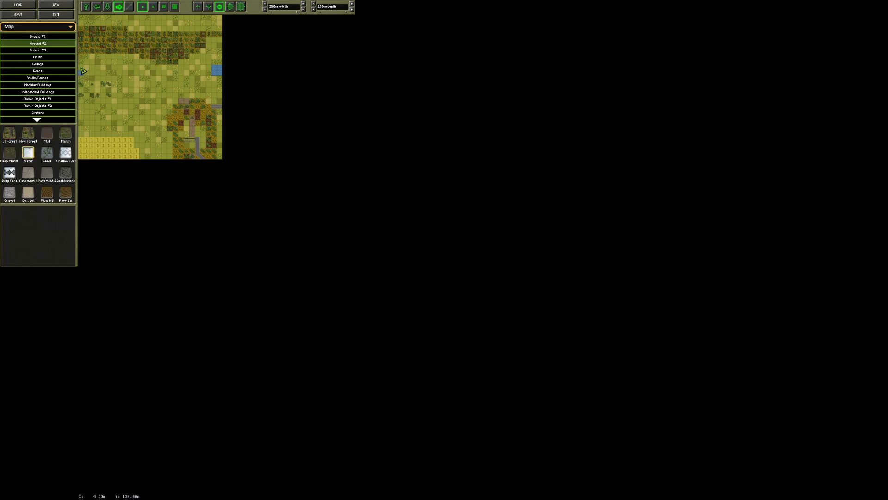
mouse_move(81, 61)
mouse_down()
mouse_move(93, 74)
mouse_move(129, 68)
mouse_move(166, 99)
mouse_move(189, 93)
mouse_move(210, 71)
mouse_up()
Step: Extend the yellow crop field in the southwestern corner northward
click(38, 50)
drag(81, 135, 81, 106)
drag(87, 135, 86, 106)
drag(92, 135, 92, 106)
mouse_move(97, 135)
mouse_down()
mouse_move(97, 106)
mouse_move(114, 137)
mouse_move(120, 105)
mouse_move(134, 126)
mouse_up()
Step: Lay the Paved 1 road south of the river, from the western edge to the existing road in the east
click(38, 71)
click(97, 7)
drag(81, 90, 126, 90)
click(38, 214)
click(86, 6)
mouse_move(164, 118)
mouse_down()
mouse_move(175, 117)
mouse_move(148, 112)
mouse_up()
click(97, 7)
click(108, 6)
click(119, 7)
click(64, 228)
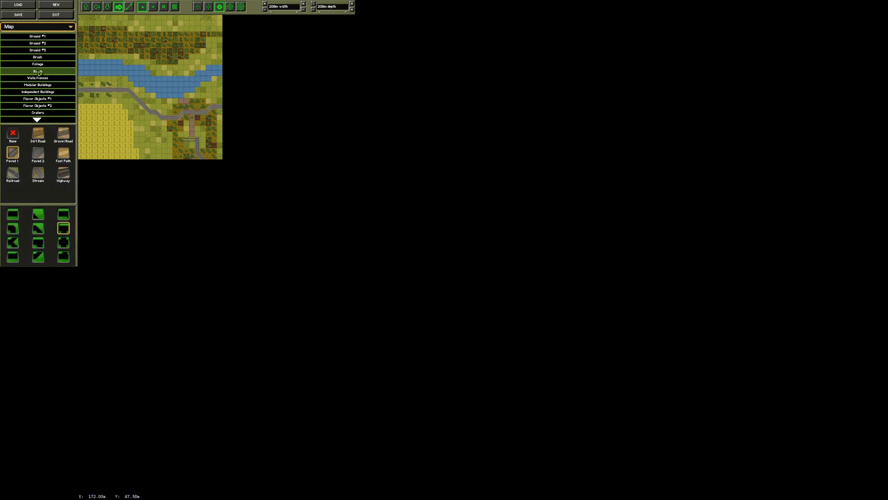
Step: Extend the north-south road through the southeastern grove with Paved 2 up to the riverside road
click(38, 152)
click(13, 214)
click(86, 6)
drag(198, 134, 197, 119)
Step: Lay Stream tiles in the southeastern grove
click(38, 172)
click(38, 257)
click(38, 214)
click(97, 7)
click(64, 243)
click(86, 6)
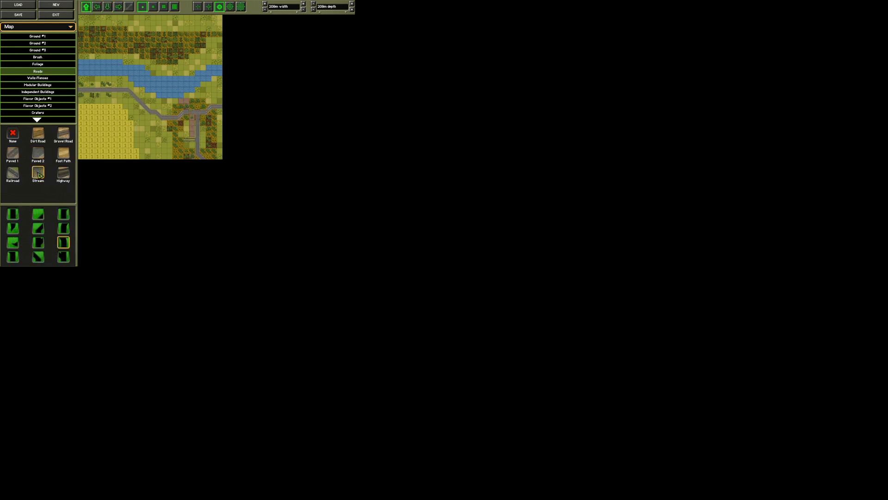
click(107, 7)
Step: Shift the 208 m wide map area west and plant Tree A at several densities along the new section's northern strip
click(265, 3)
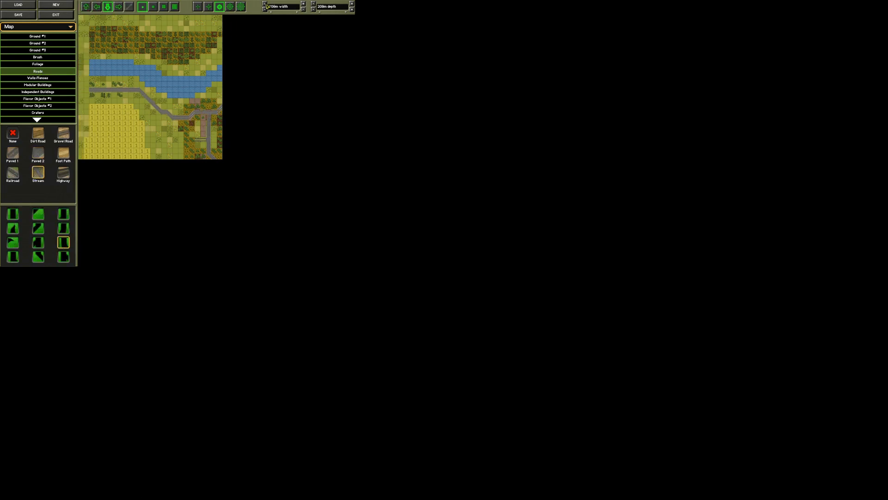
click(37, 65)
click(38, 214)
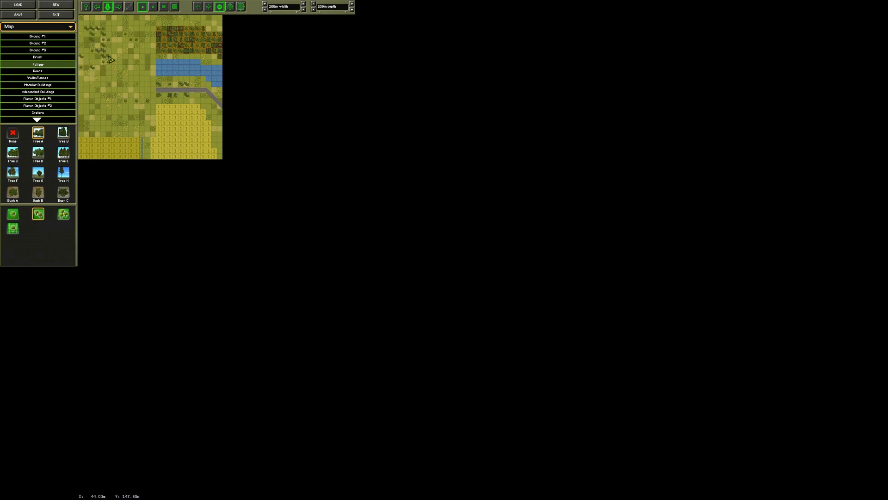
click(120, 56)
click(131, 45)
click(153, 45)
click(63, 214)
click(130, 50)
click(153, 33)
Step: Add Tree B at three densities to the new section's northern woods
click(63, 133)
click(81, 45)
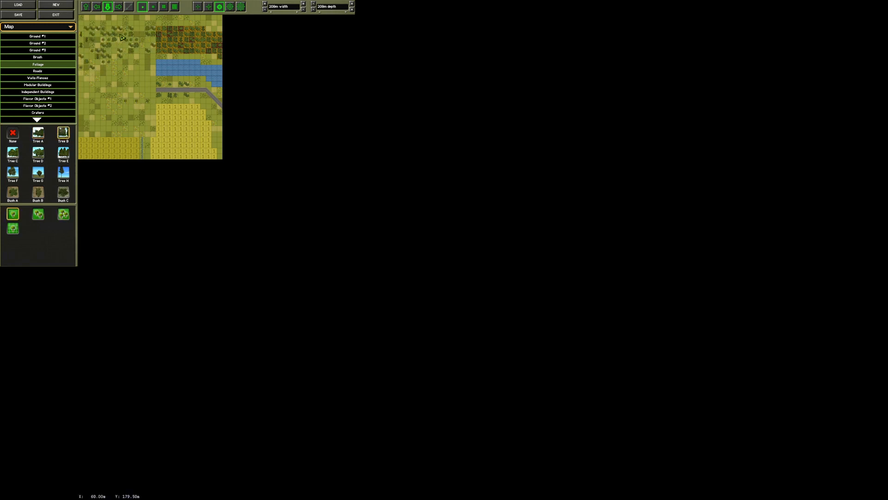
click(38, 214)
click(89, 53)
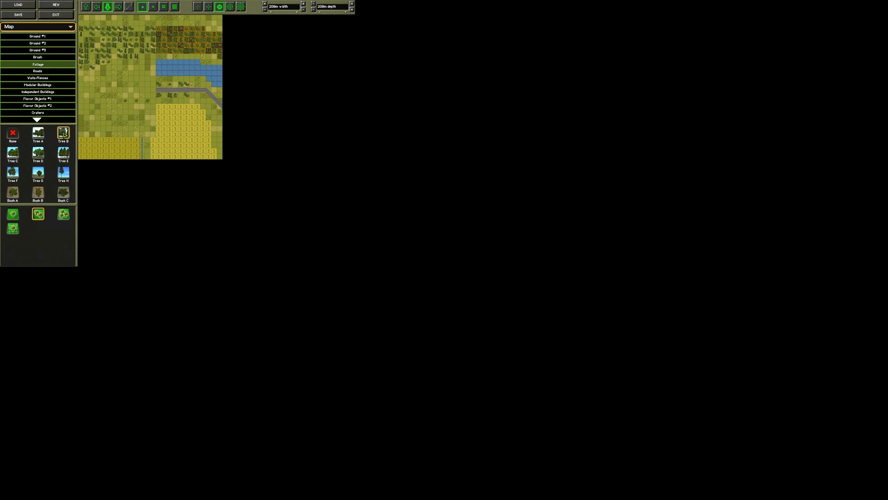
click(64, 214)
click(93, 61)
click(87, 34)
click(114, 56)
Step: Place scattered Tree C, Tree D and Tree E in the open ground below the new section's woods
click(12, 153)
click(38, 153)
click(64, 153)
click(64, 214)
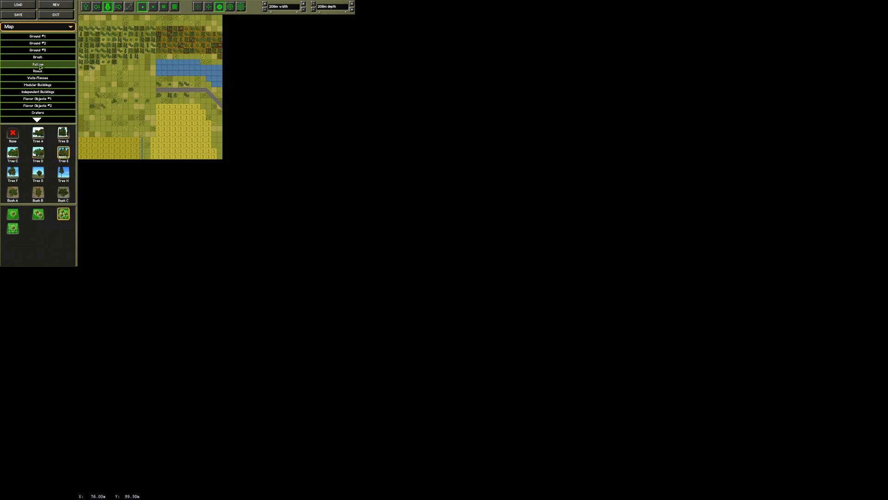
Step: Paint Hvy Forest and Lt Forest ground under the new trees and continue the Water band to the western edge
click(38, 43)
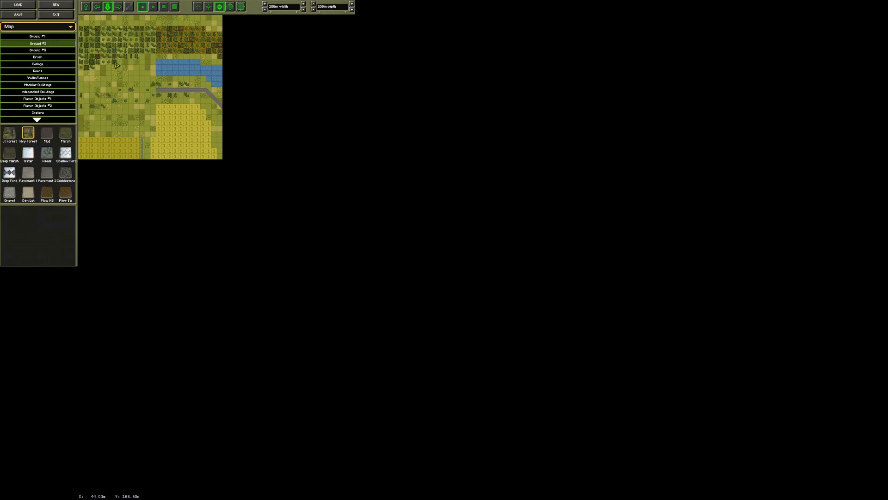
click(9, 133)
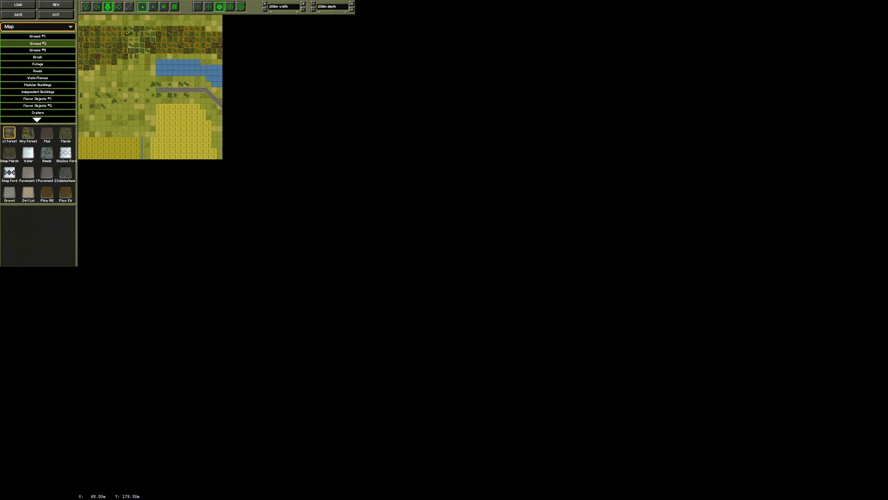
click(28, 153)
mouse_move(80, 81)
mouse_down()
mouse_move(133, 82)
mouse_move(155, 67)
mouse_up()
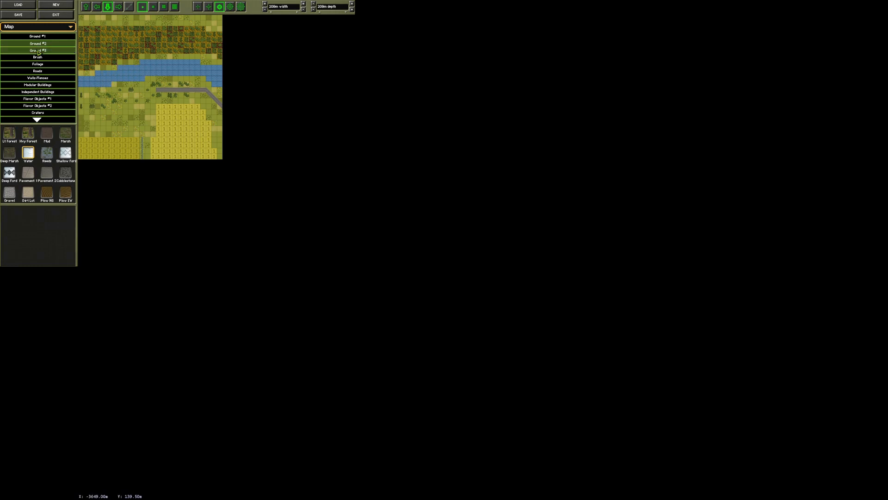
Step: Extend the darker crop field in the southwest northward
click(37, 50)
click(46, 133)
drag(89, 132, 133, 126)
Step: Continue the paved road to the western edge and extend the Low Bocage line north between the two crop fields
click(38, 70)
drag(90, 101, 148, 95)
click(147, 90)
click(107, 7)
click(63, 214)
click(97, 6)
click(38, 78)
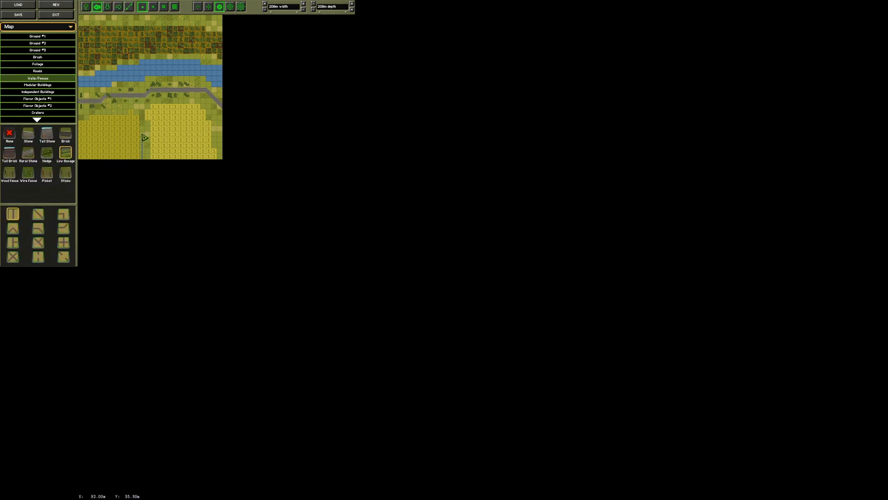
drag(142, 134, 142, 106)
Step: Expand the map eastward to a width of 496 m
click(303, 4)
click(304, 4)
click(304, 4)
click(304, 4)
click(304, 4)
click(304, 3)
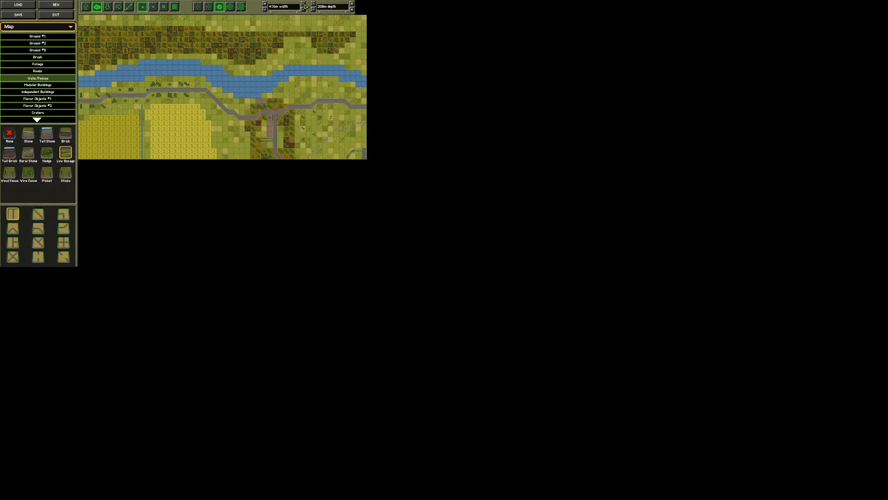
click(304, 3)
click(304, 4)
click(303, 3)
Step: Expand the map to a depth of 336 m and dismiss the CMAutoEditor completion message
click(352, 4)
click(351, 4)
click(351, 4)
click(351, 4)
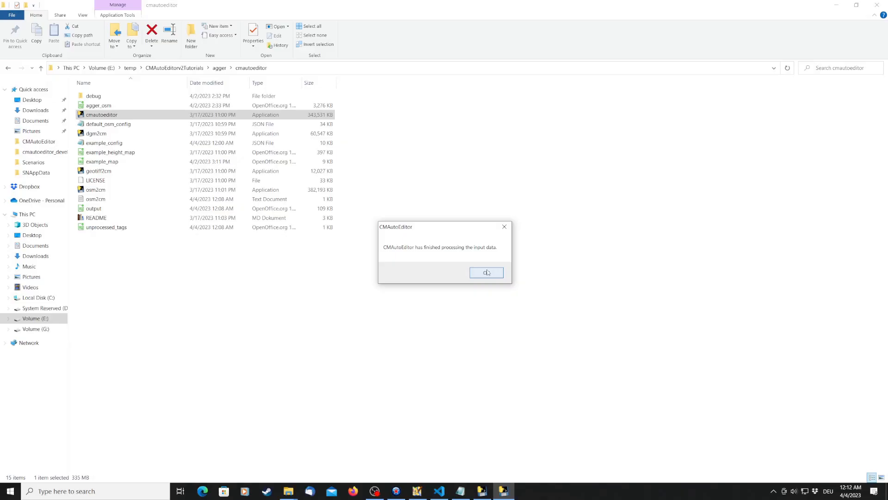
key(Return)
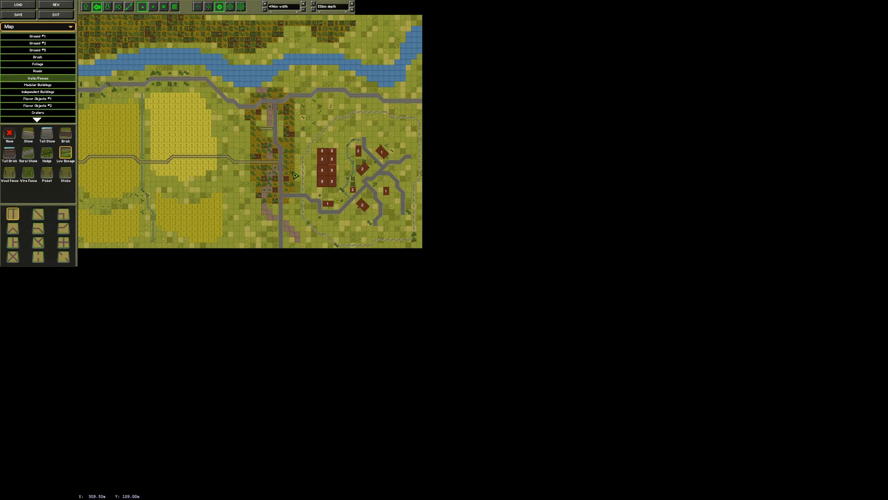
Step: Open the map in 3-D Preview and examine the fields, hedgerow and riverbank in the west
click(33, 28)
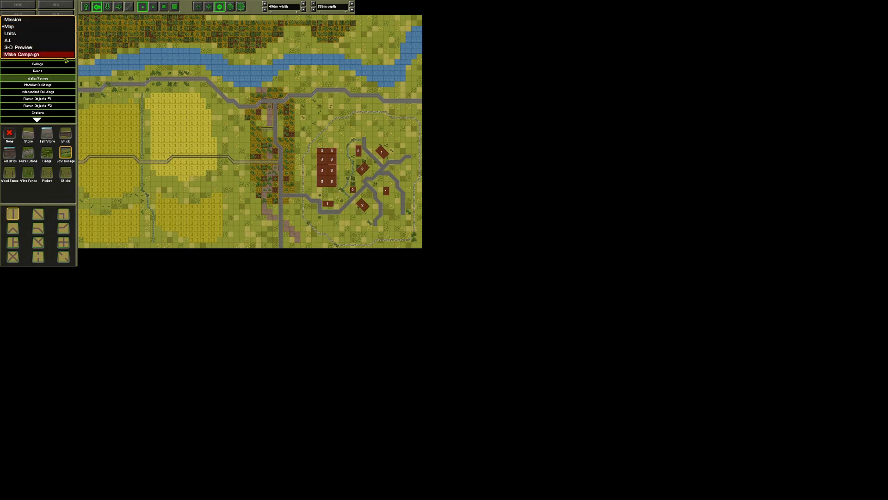
click(37, 54)
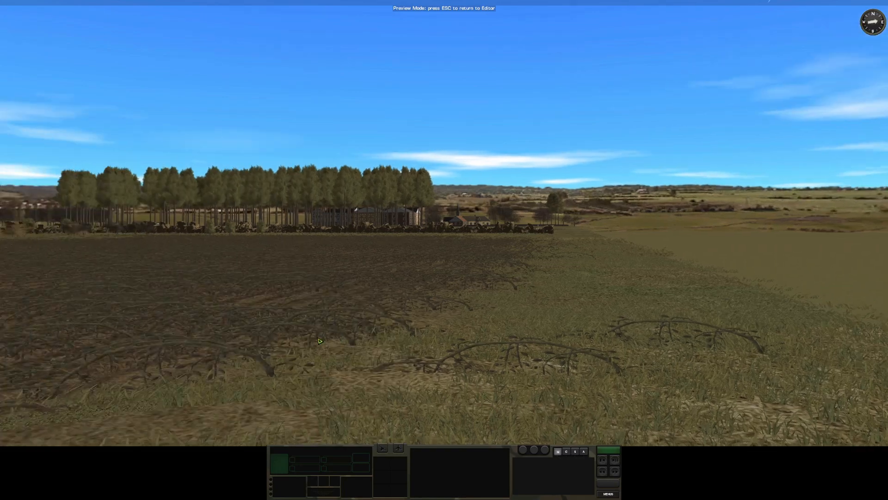
key(q)
scroll(363, 251, down, 3)
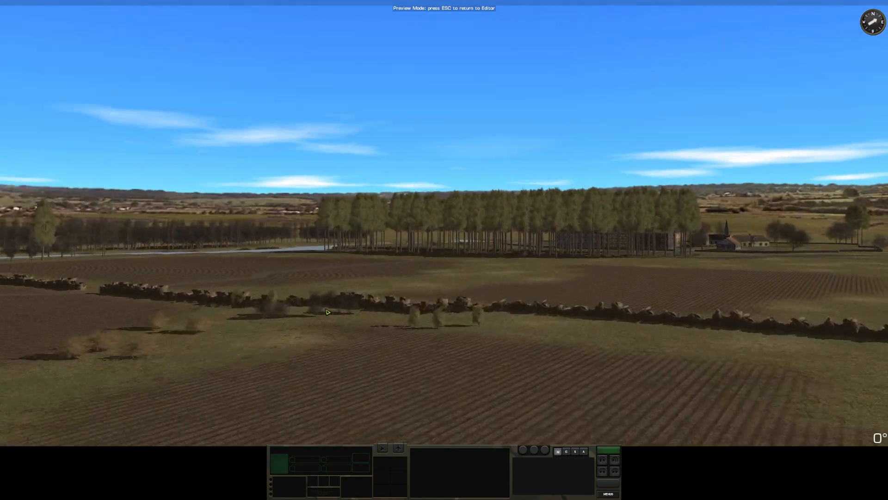
key(q)
key(q)
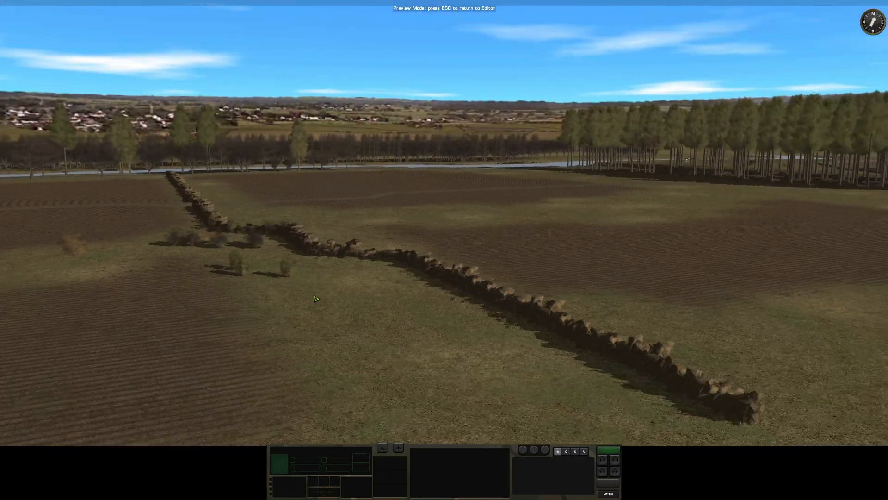
key(w)
key(q)
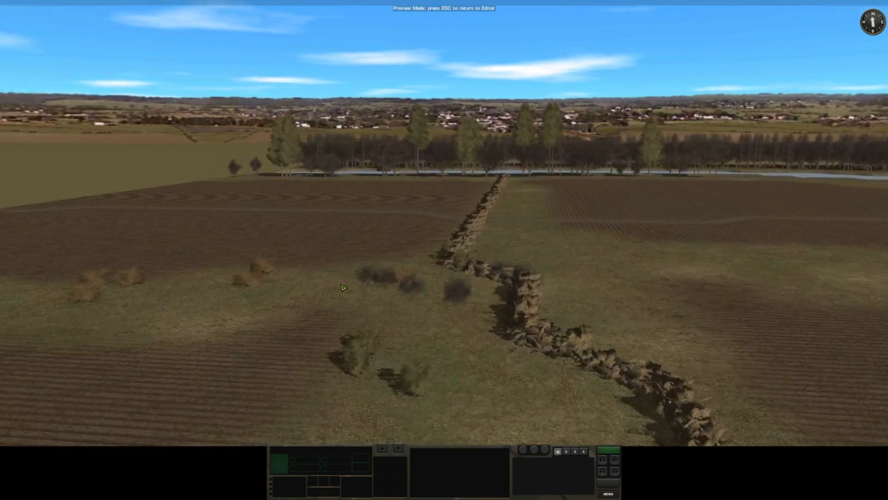
key(e)
key(e)
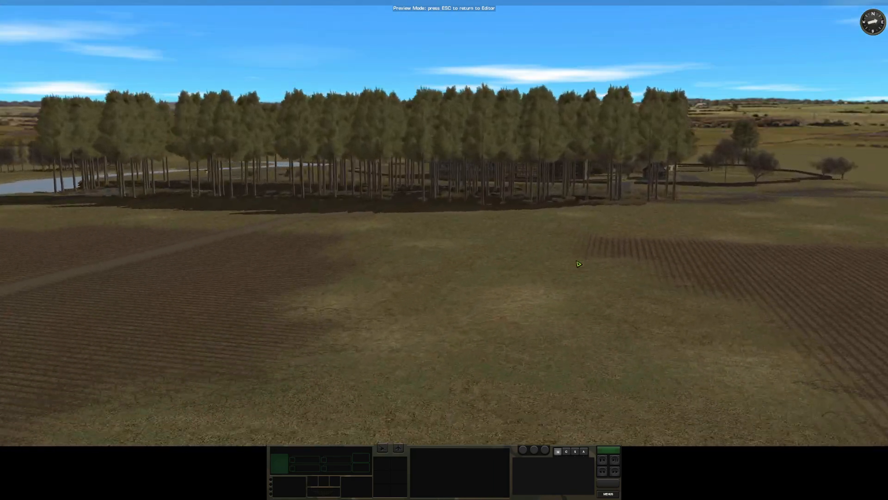
Step: Inspect the grove, the stream and the riverside road in the 3-D preview
key(w)
key(d)
key(q)
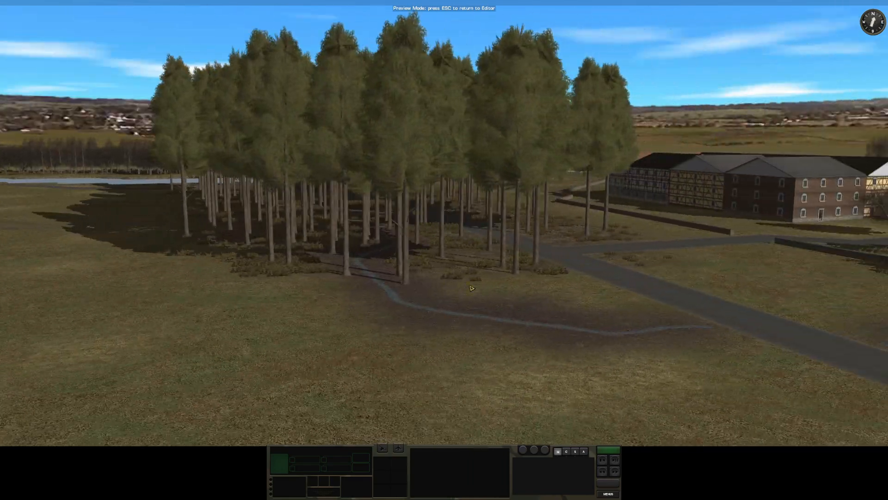
key(w)
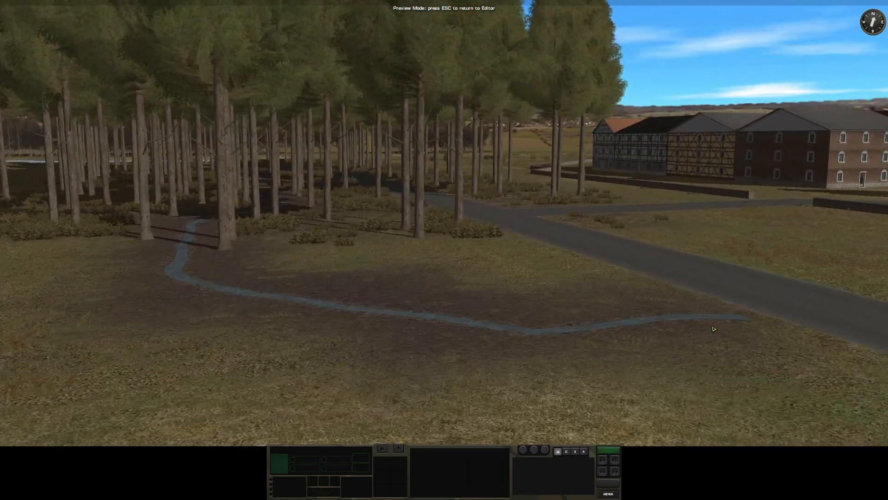
key(q)
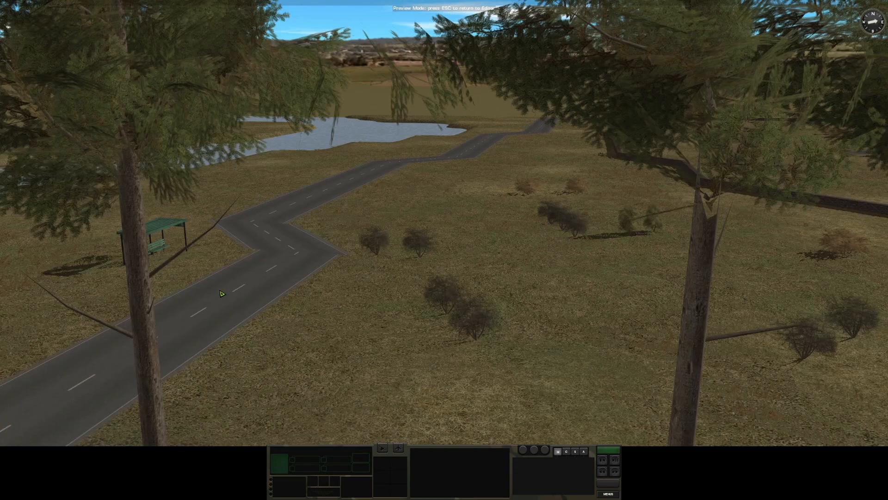
Step: Move from the riverside road into the village and examine the park bench beside the paved lanes
drag(222, 293, 690, 249)
scroll(606, 257, down, 3)
scroll(606, 257, down, 2)
drag(603, 254, 349, 269)
key(w)
key(a)
scroll(383, 255, up, 1)
scroll(357, 252, up, 1)
key(w)
key(d)
key(s)
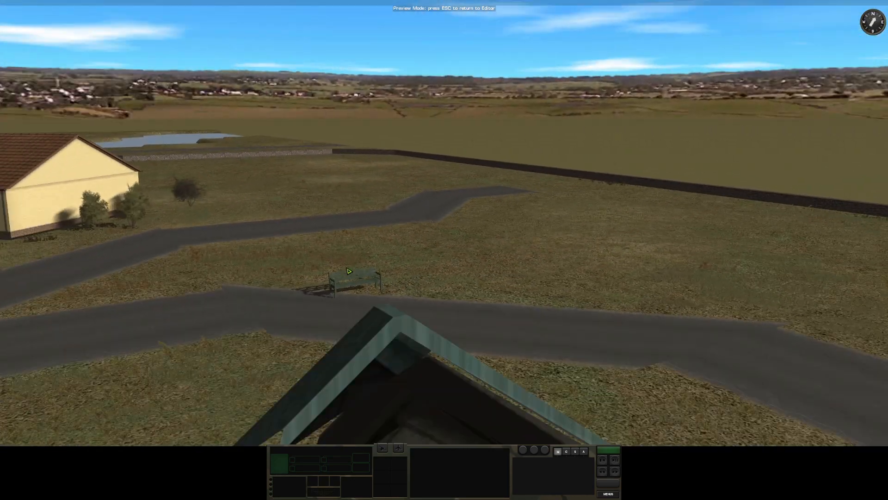
scroll(349, 268, up, 1)
key(w)
key(a)
key(s)
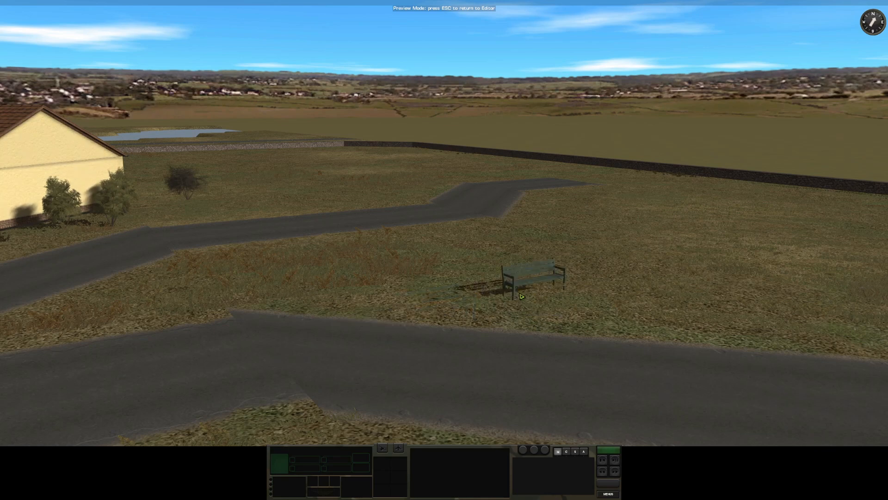
key(w)
key(e)
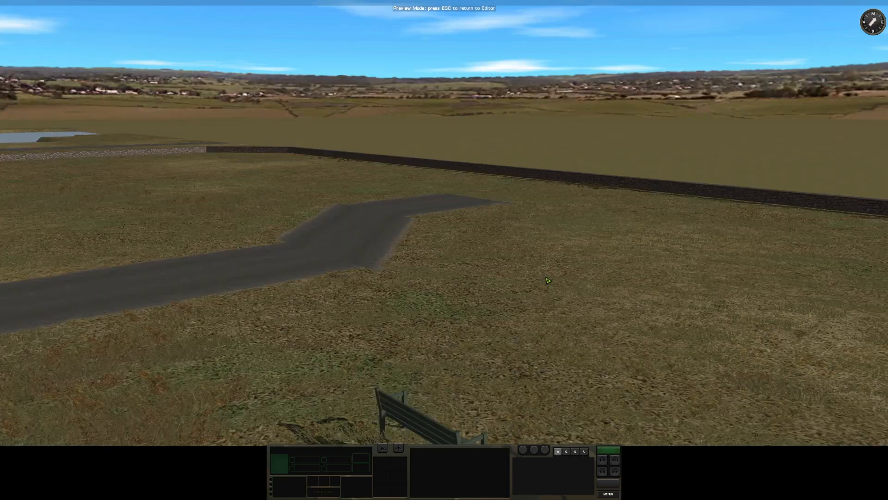
key(s)
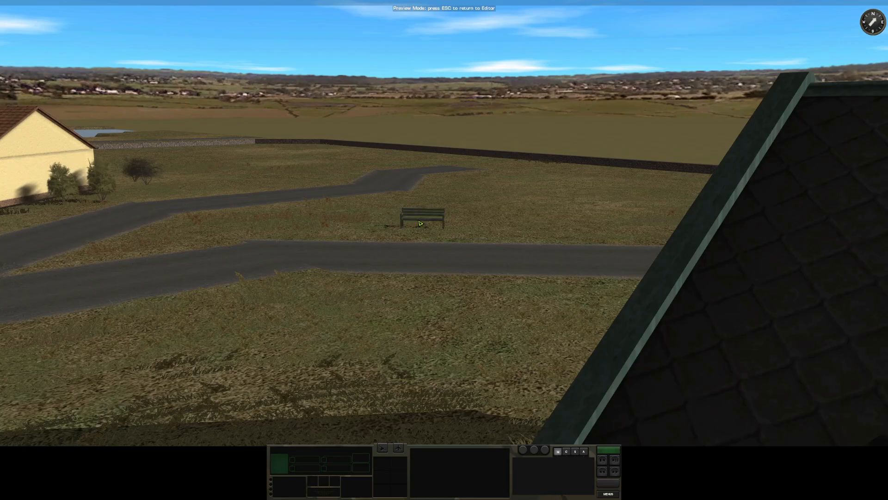
Step: Circle the bench and inspect the yellow house, the church and the village road junction around it
key(w)
key(d)
key(q)
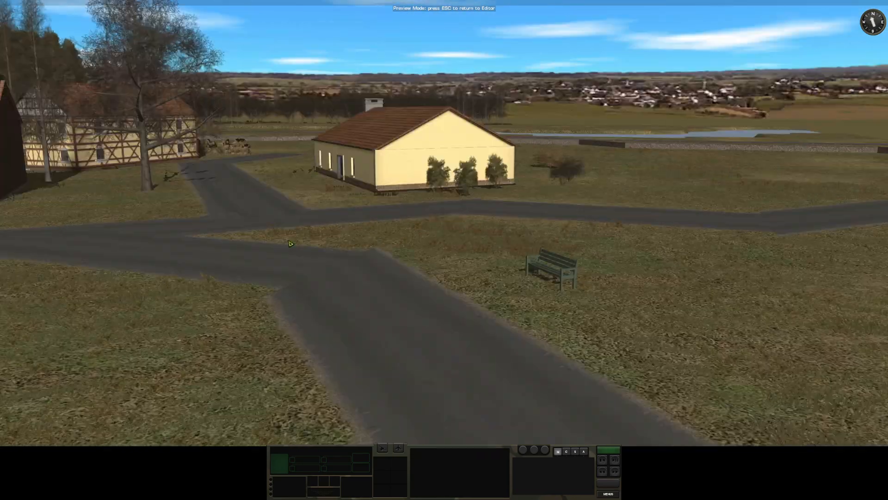
key(q)
key(s)
key(d)
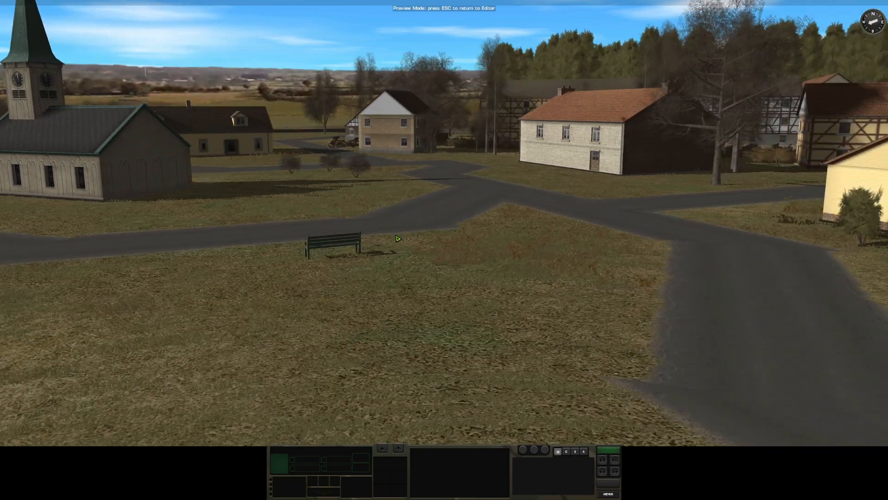
key(q)
key(d)
key(w)
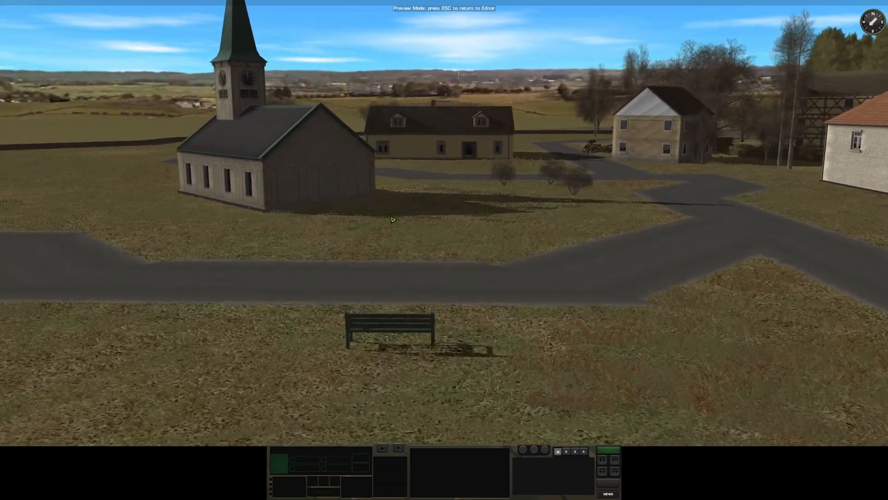
key(s)
scroll(390, 218, down, 2)
key(s)
key(a)
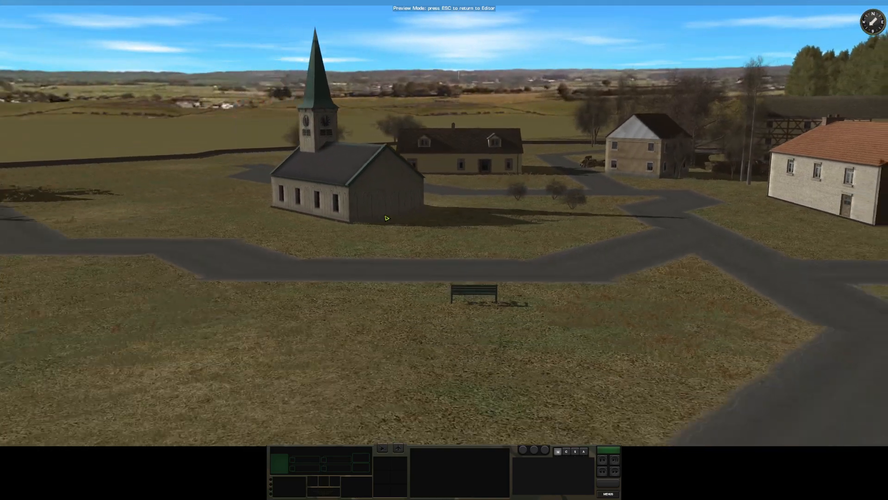
key(a)
key(e)
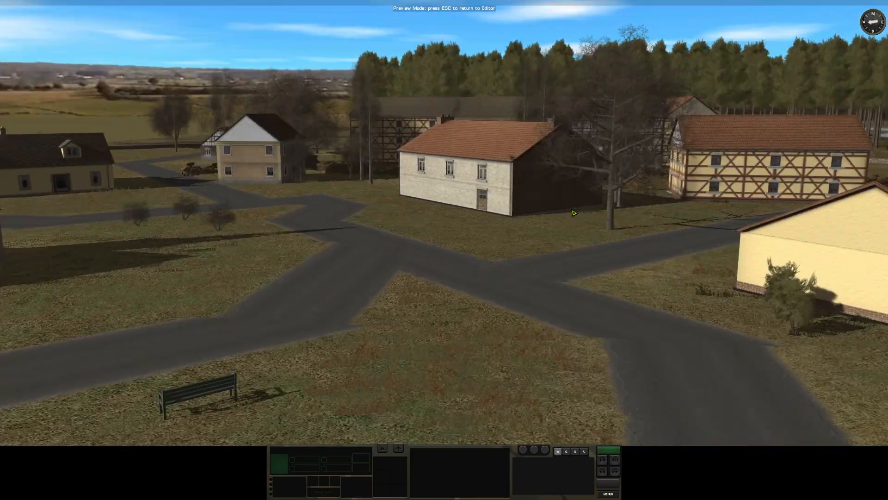
Step: Examine the house with dormer windows, the two-storey brick house and the hedge beside it
key(s)
key(a)
scroll(573, 212, down, 2)
key(w)
key(a)
key(q)
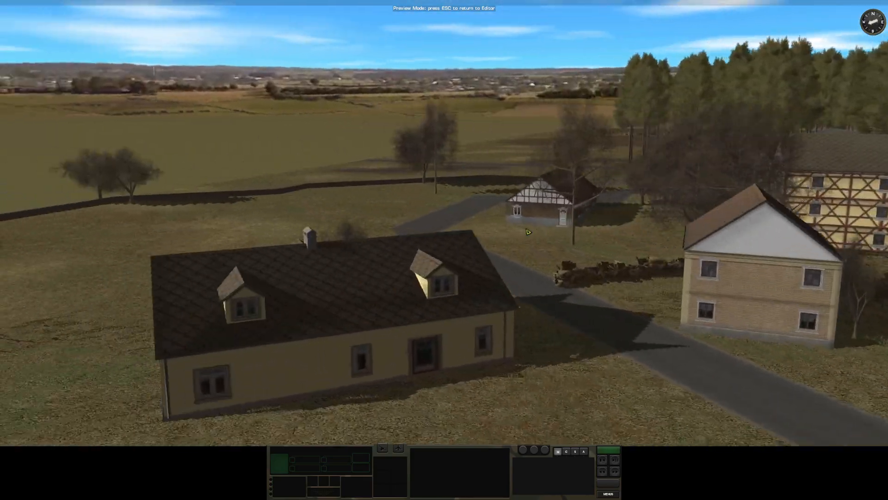
key(w)
key(a)
key(e)
scroll(694, 240, down, 2)
key(a)
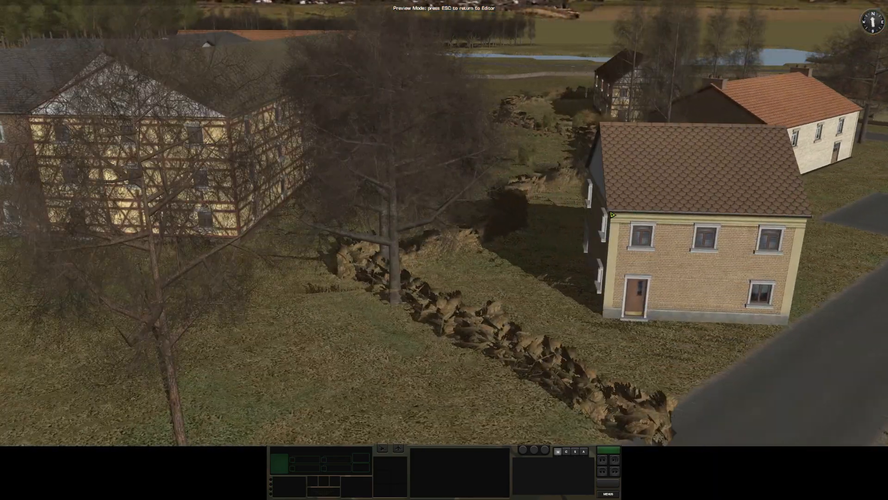
key(w)
key(d)
key(s)
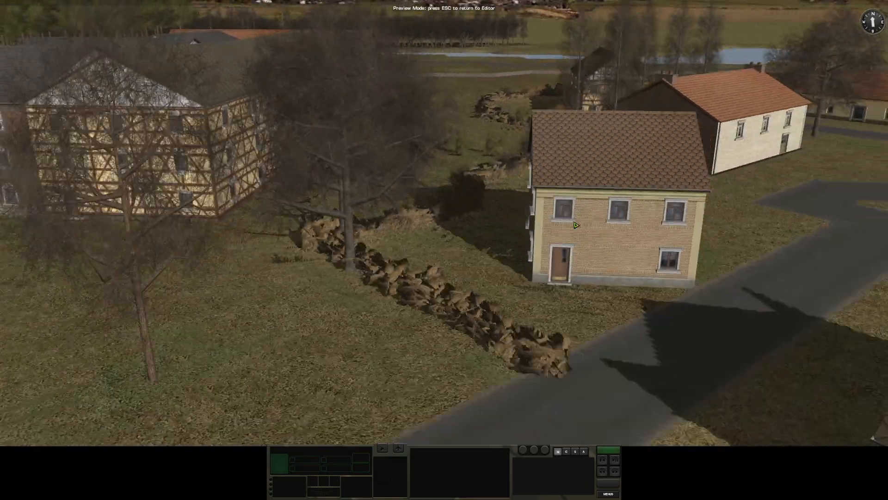
key(s)
key(d)
scroll(555, 230, down, 2)
Step: Inspect the large half-timbered building complex, the red-roofed cottage and the road leading to the forest
mouse_move(564, 230)
mouse_down()
mouse_move(671, 240)
mouse_move(611, 223)
mouse_move(547, 237)
mouse_move(566, 235)
mouse_up()
key(w)
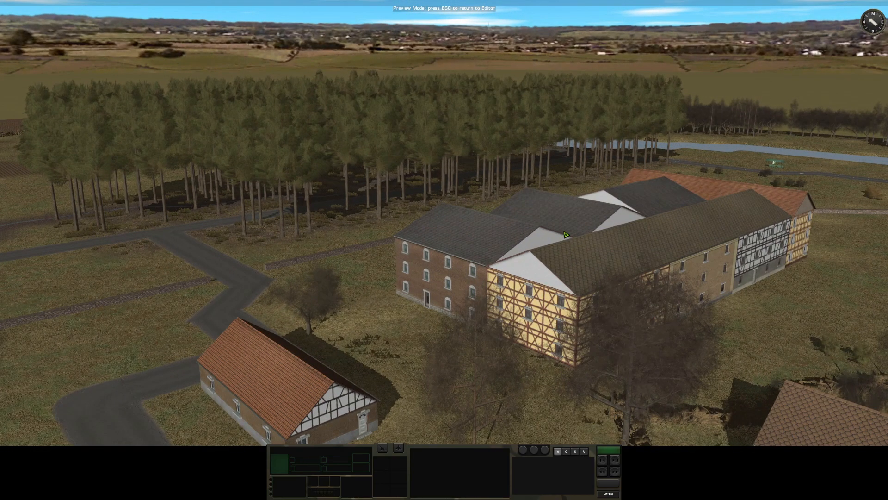
key(w)
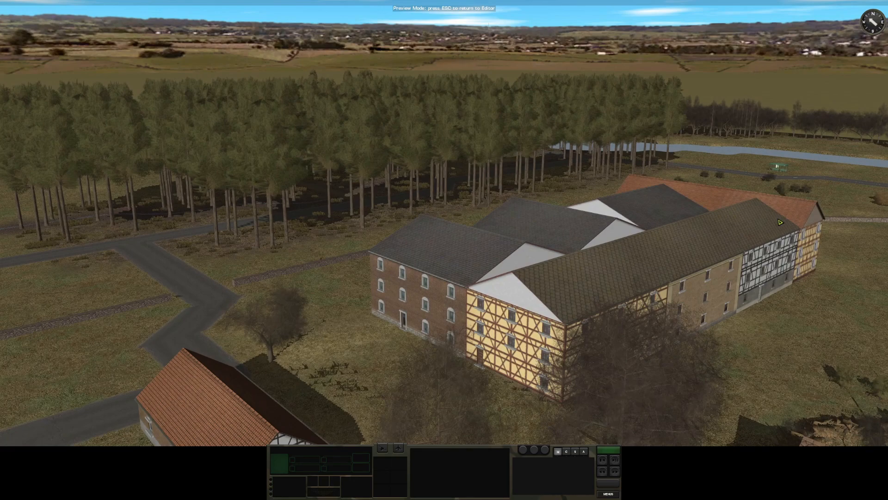
key(s)
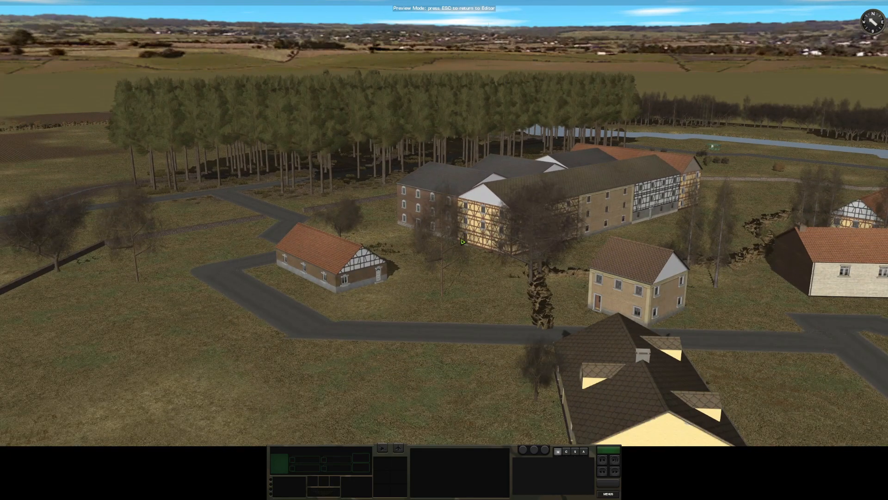
key(w)
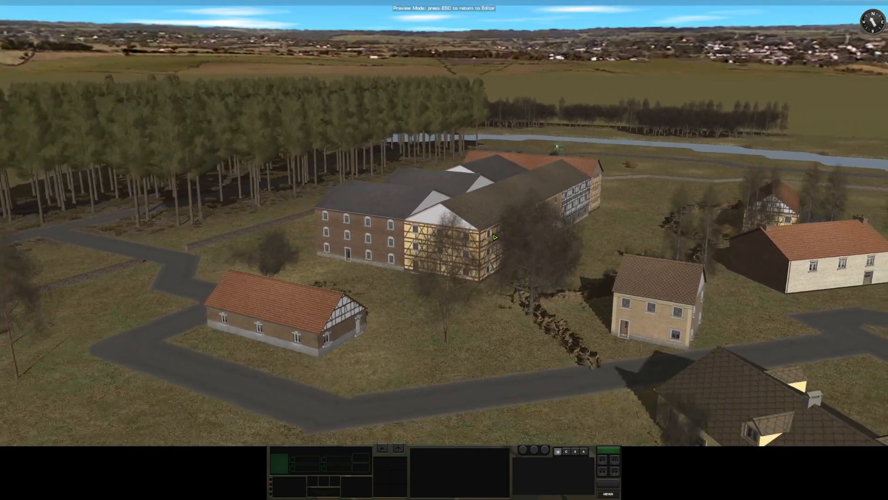
key(w)
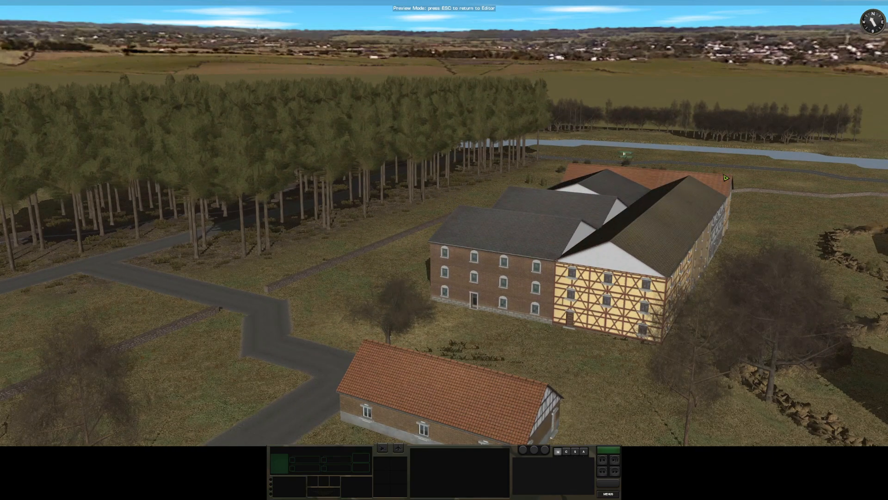
key(s)
key(w)
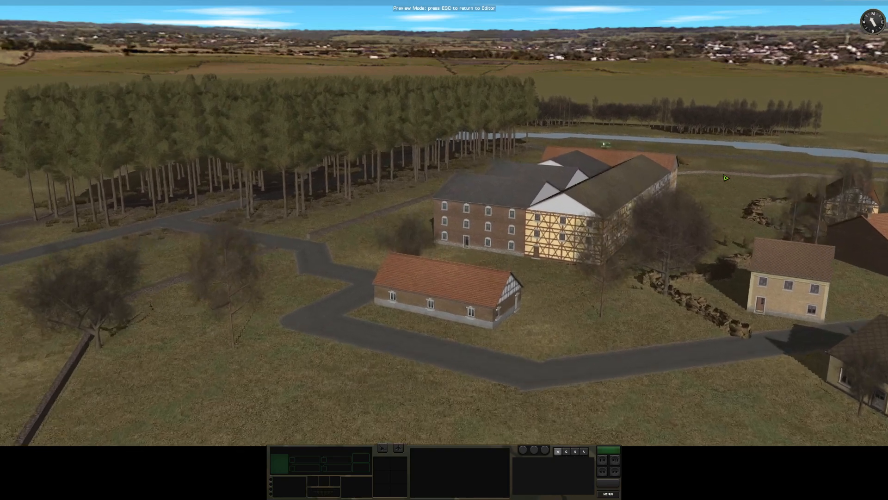
key(s)
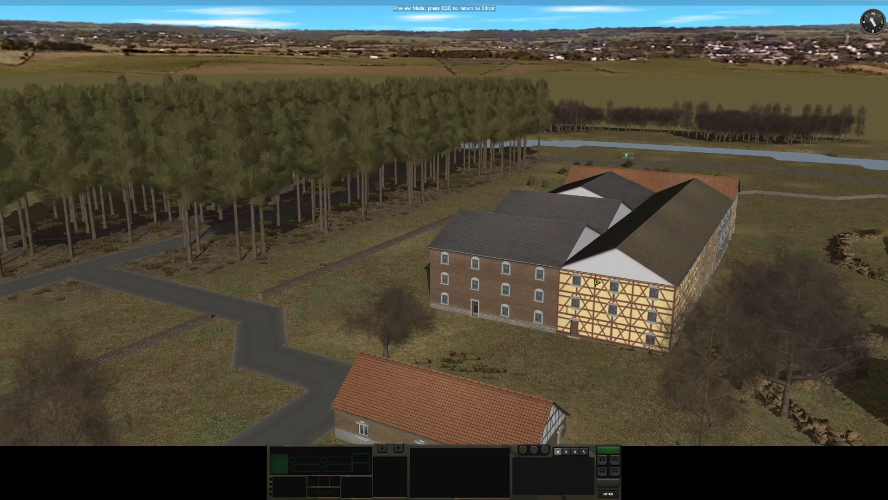
key(s)
drag(597, 282, 635, 281)
key(w)
key(w)
key(a)
key(s)
key(d)
key(s)
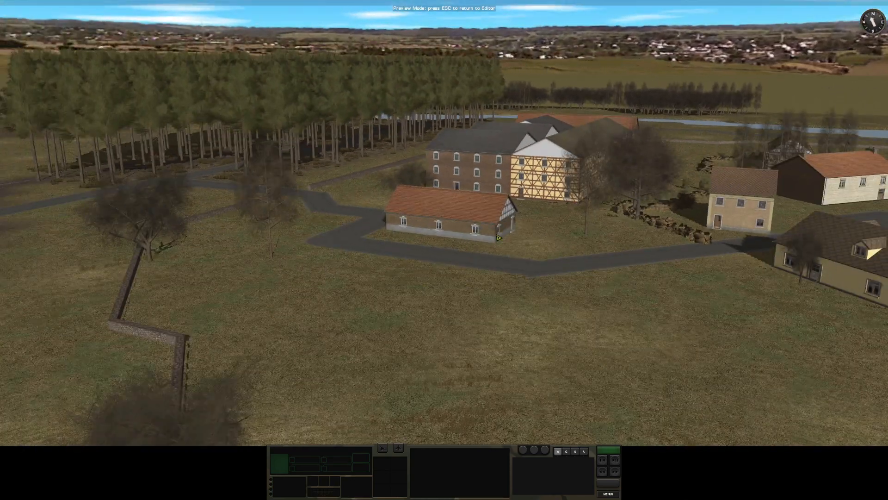
Step: Survey the village houses, the church and the connecting roads in an overview of the settlement
drag(498, 238, 657, 245)
key(s)
key(a)
key(r)
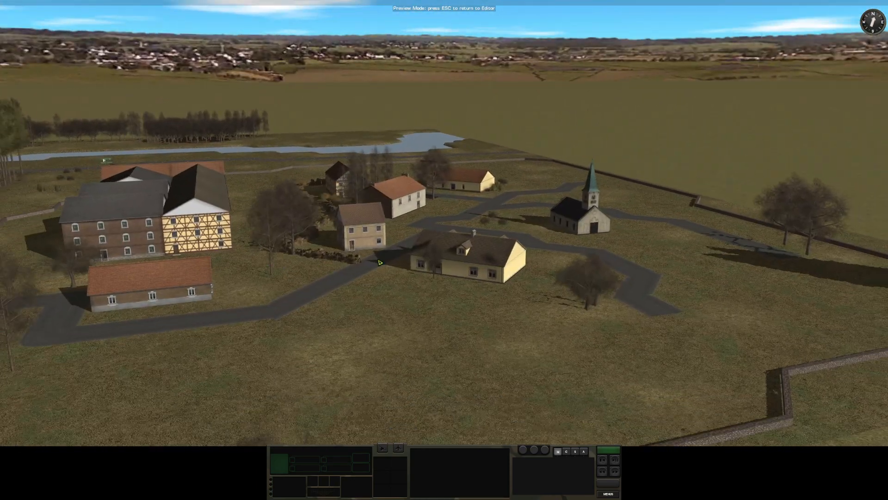
key(w)
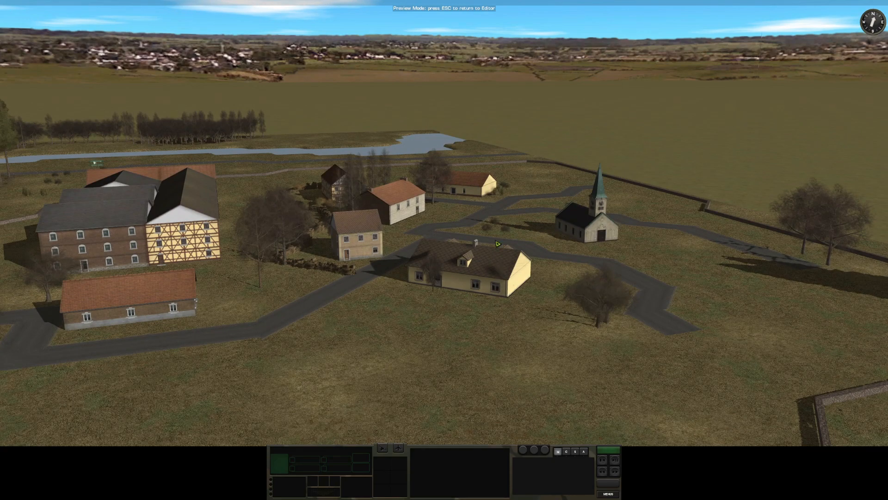
key(w)
key(q)
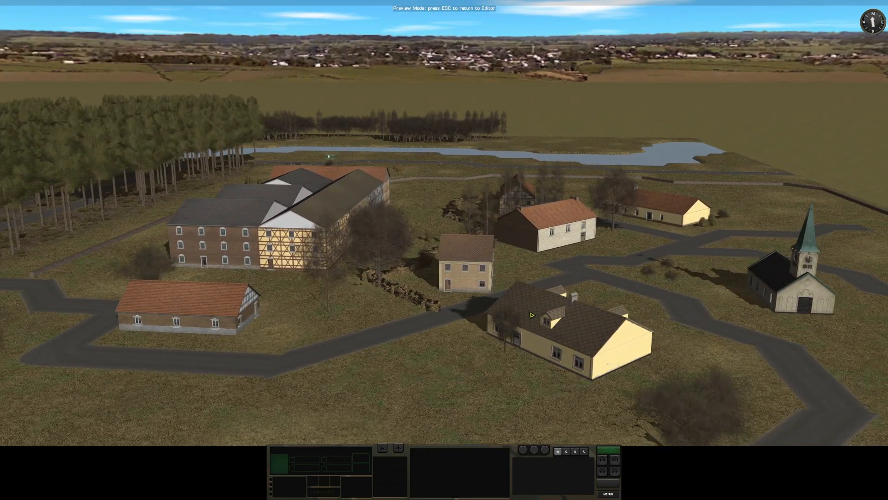
drag(532, 315, 451, 319)
scroll(561, 301, down, 4)
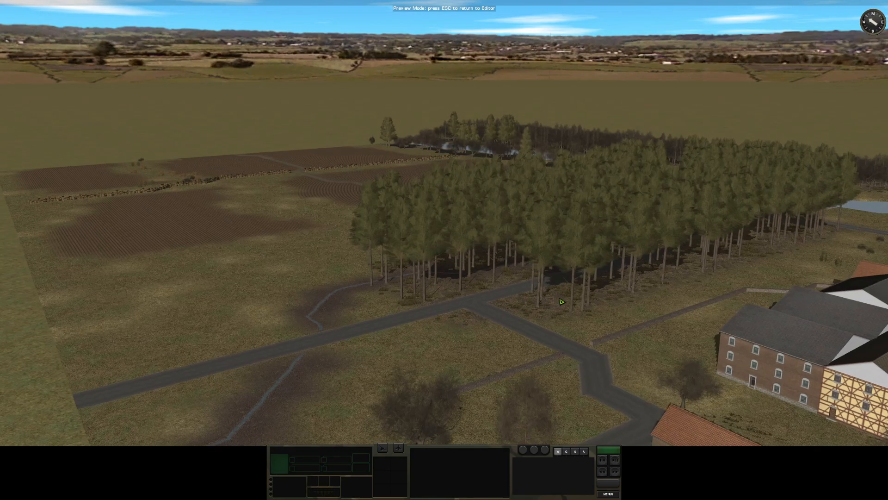
Step: Survey the forest, the plowed fields, the river and the large building complex from above
key(s)
drag(561, 302, 643, 294)
key(w)
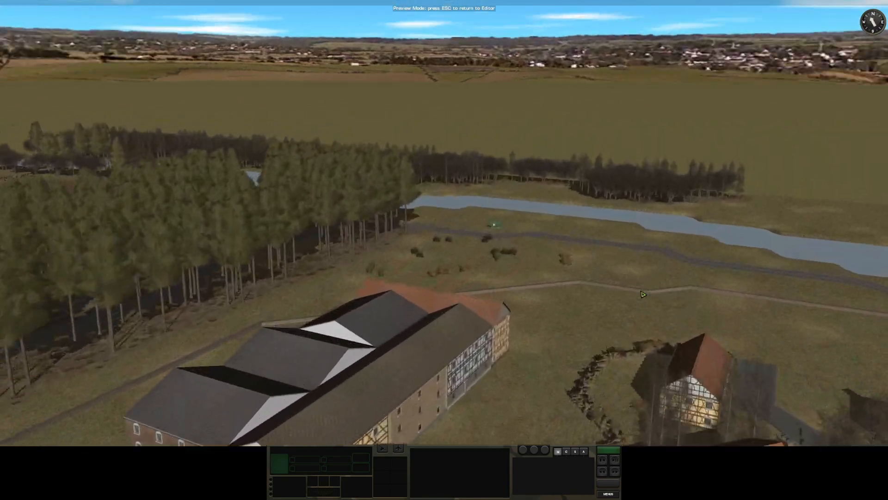
key(s)
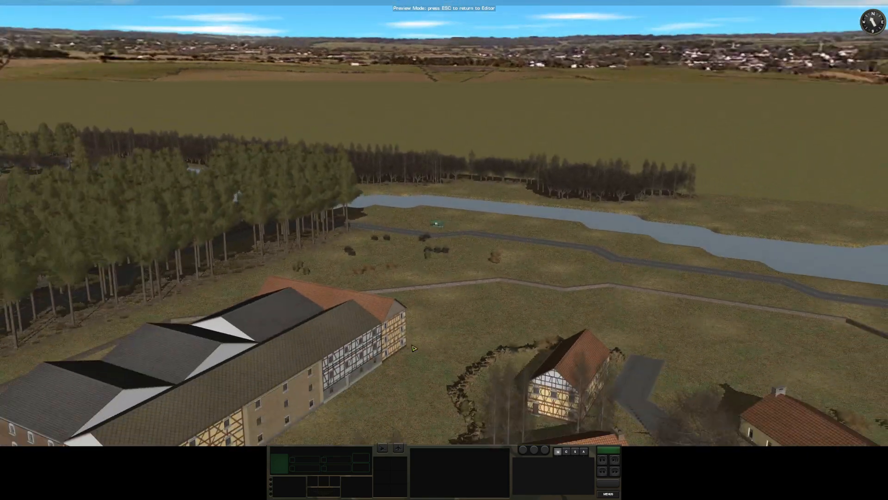
key(a)
key(w)
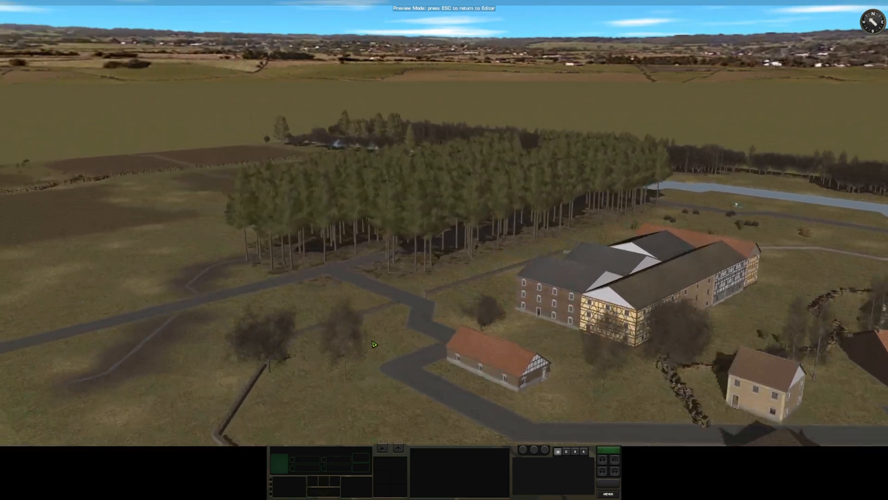
drag(375, 344, 397, 320)
key(s)
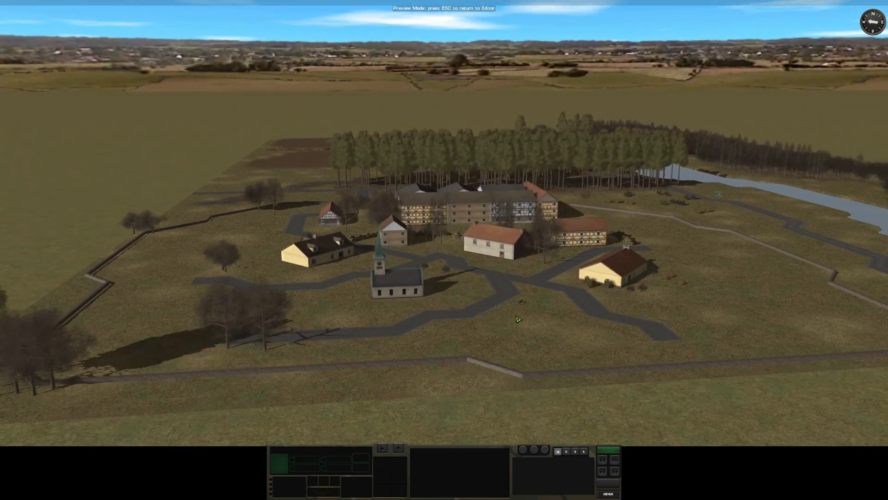
Step: Inspect the marked riverside road, the bus shelter and the riverbank up close and from above
drag(517, 320, 434, 289)
scroll(537, 312, up, 8)
scroll(538, 313, up, 3)
scroll(434, 289, up, 5)
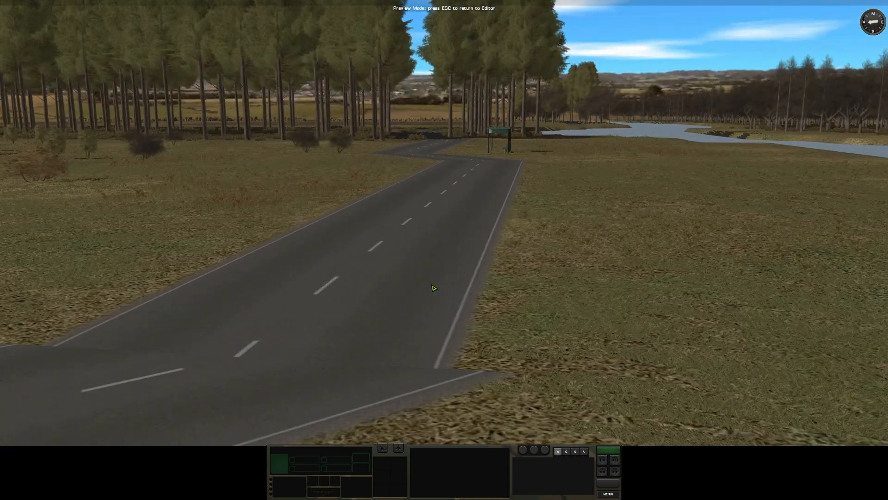
scroll(442, 247, down, 10)
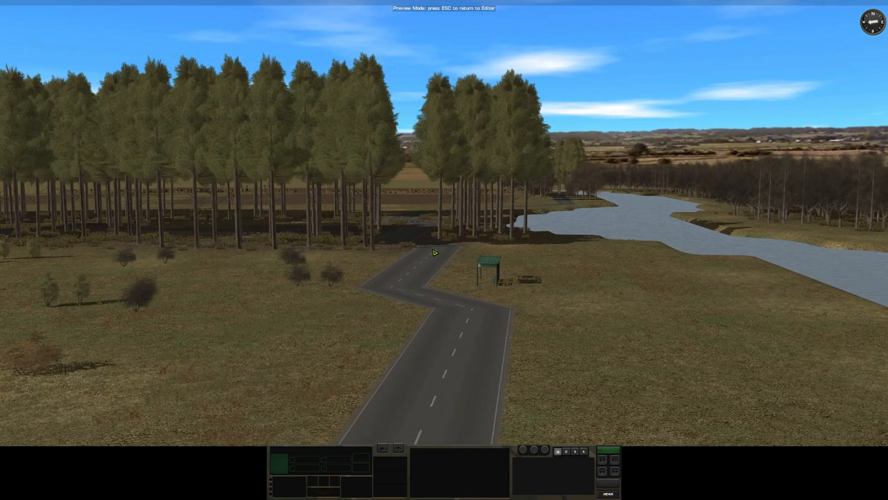
key(s)
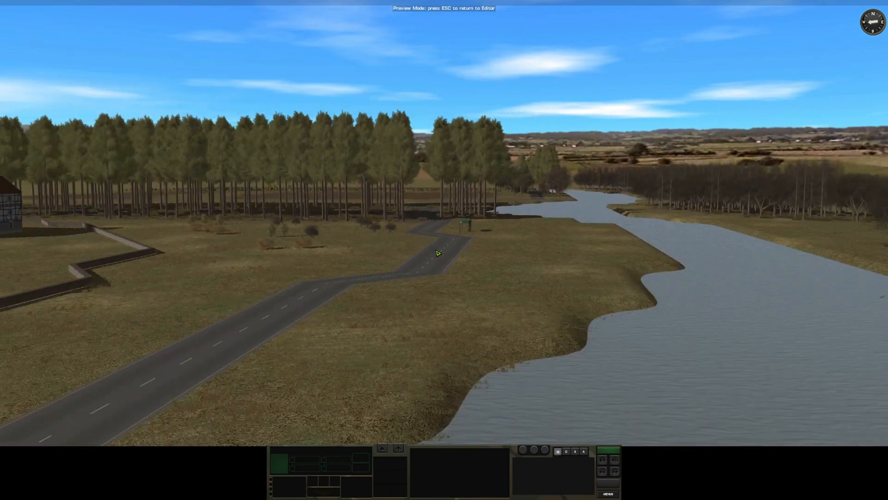
key(e)
key(a)
scroll(439, 250, down, 4)
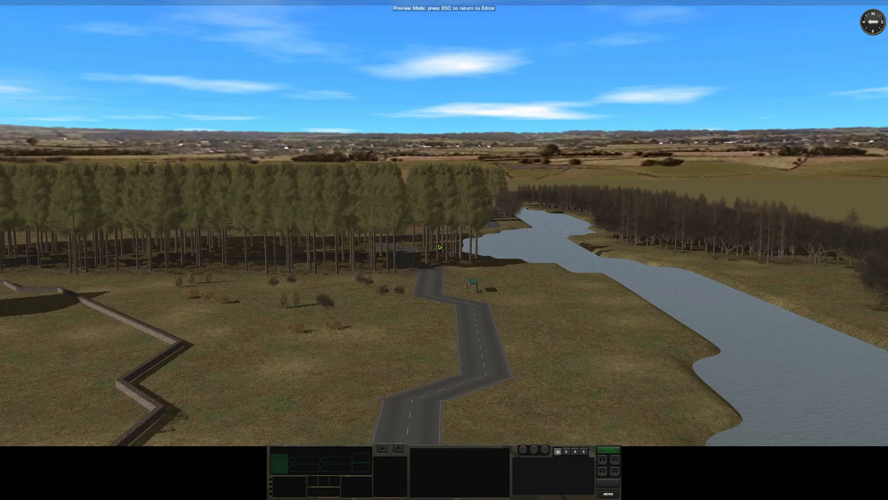
Step: Examine the stone wall along the village edge, the church area and the wooded far bank of the river
scroll(440, 247, down, 3)
key(w)
key(d)
drag(443, 275, 234, 317)
key(a)
key(a)
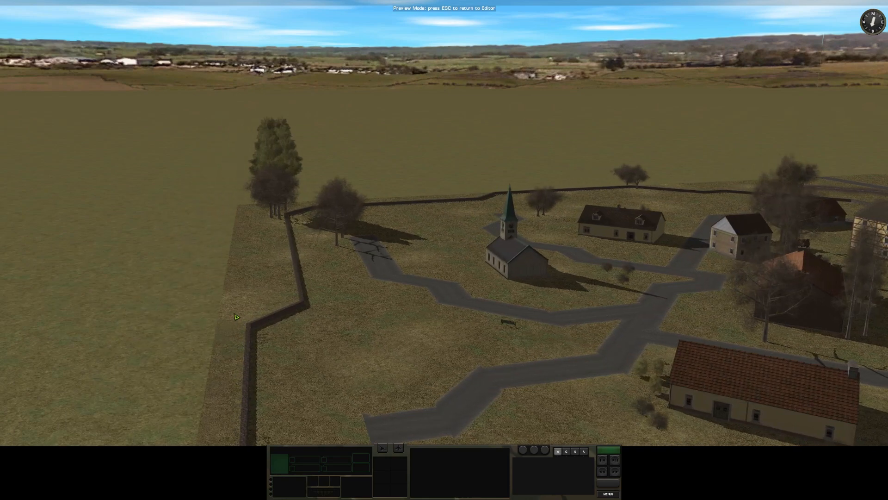
drag(236, 317, 346, 308)
key(w)
key(w)
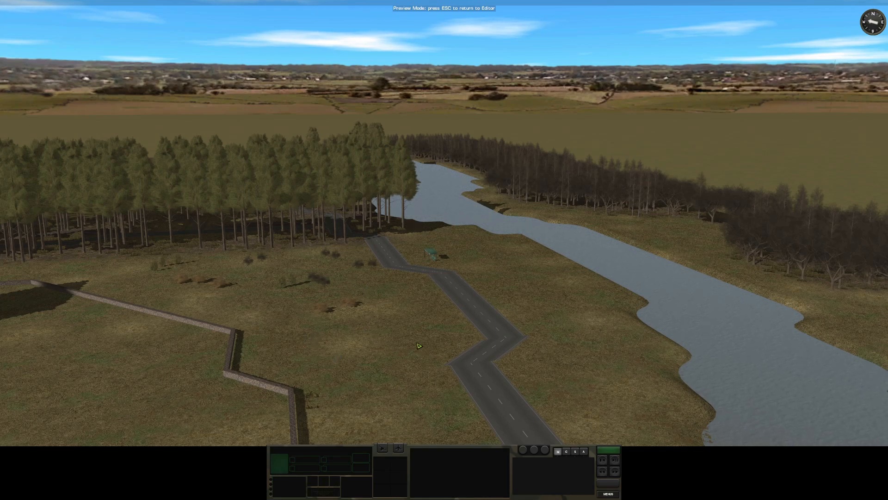
drag(471, 334, 530, 340)
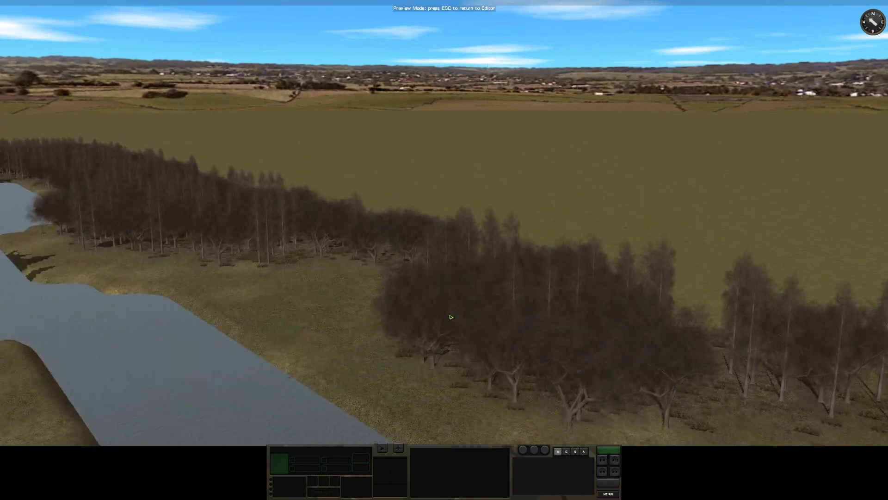
Step: Inspect the wooded riverbank and the forest road, and bring the whole example map into a high overview
drag(452, 317, 269, 302)
scroll(502, 303, up, 2)
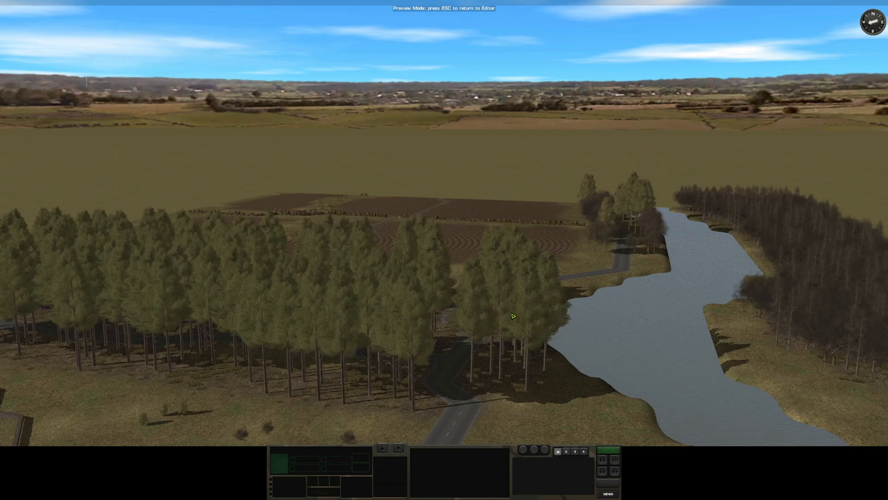
drag(514, 316, 444, 350)
key(s)
scroll(457, 297, up, 3)
key(s)
key(a)
scroll(444, 350, down, 2)
key(w)
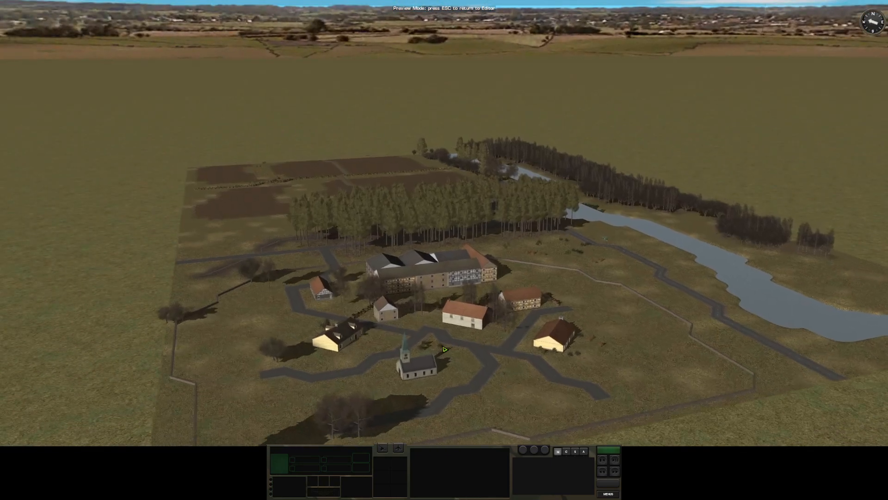
Step: Survey the village, the church, the large building complex and the surrounding roads in the high overview of the map
key(a)
key(w)
key(a)
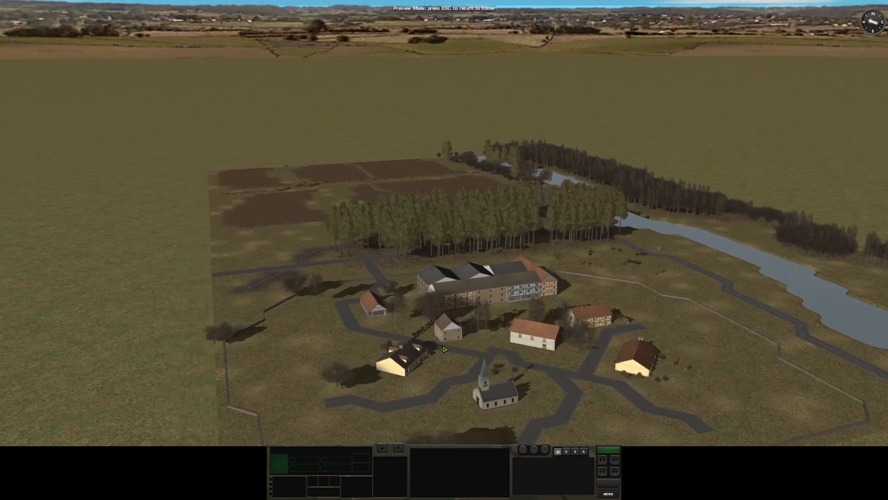
drag(445, 350, 459, 349)
key(w)
key(a)
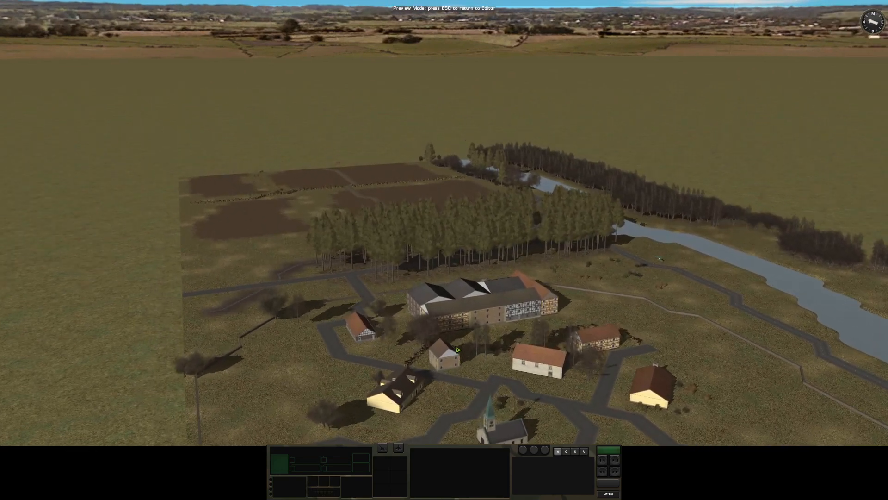
key(s)
drag(459, 349, 496, 349)
key(w)
key(a)
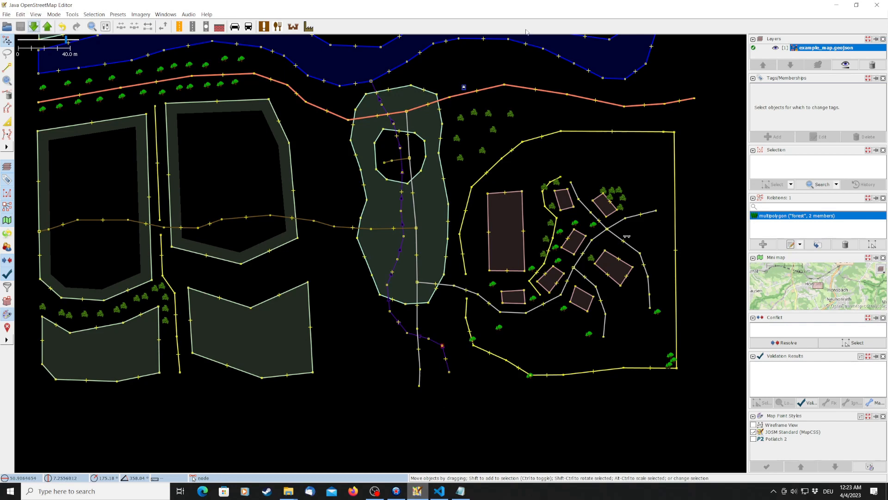
Step: Switch to Visual Studio Code and review the priority settings in example_config.json from stream_ground back up to the river entry
key(alt+Tab)
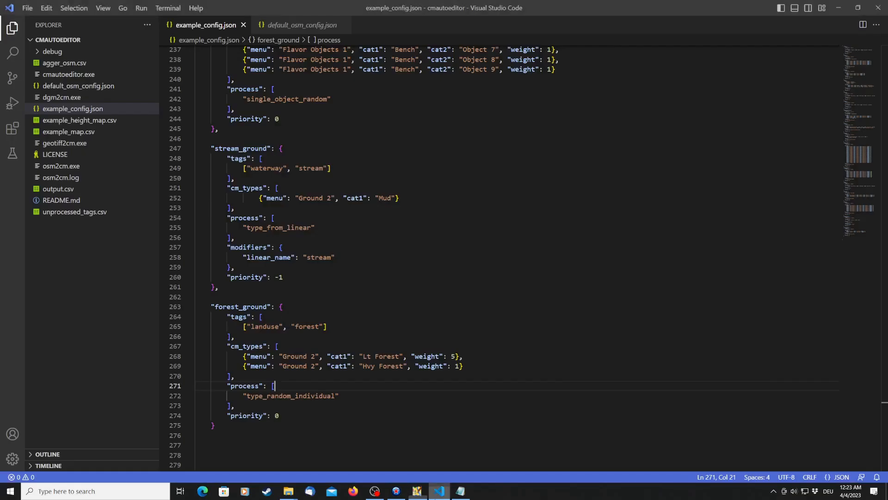
double_click(241, 277)
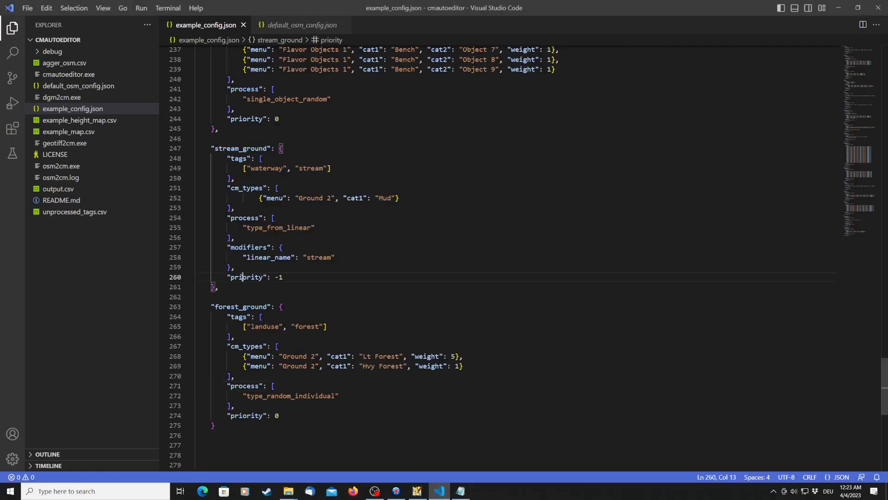
scroll(286, 277, up, 15)
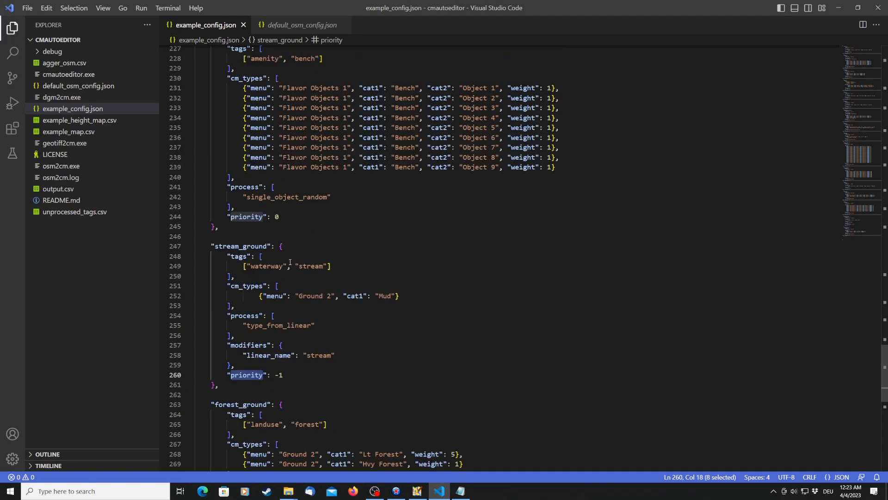
scroll(286, 253, up, 20)
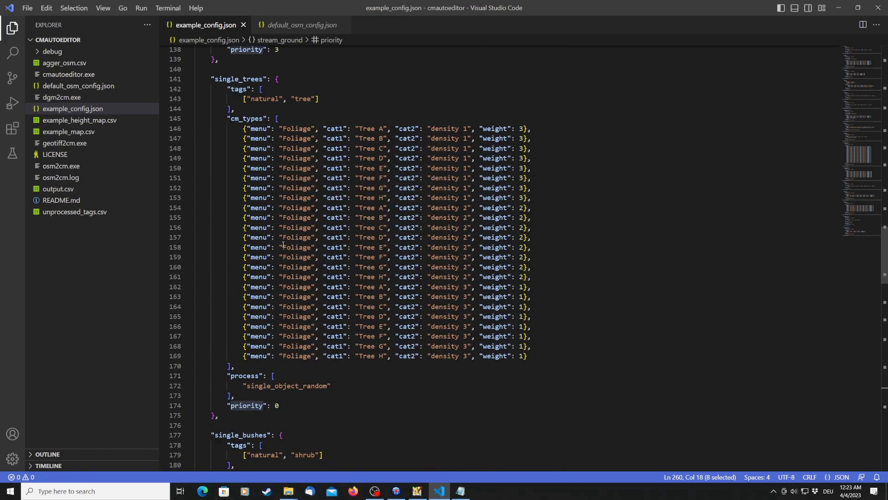
scroll(262, 274, up, 20)
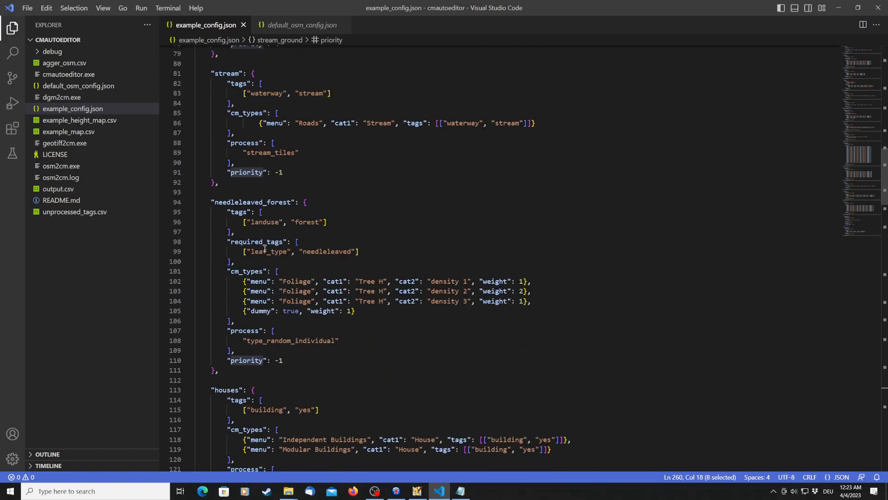
scroll(262, 249, up, 8)
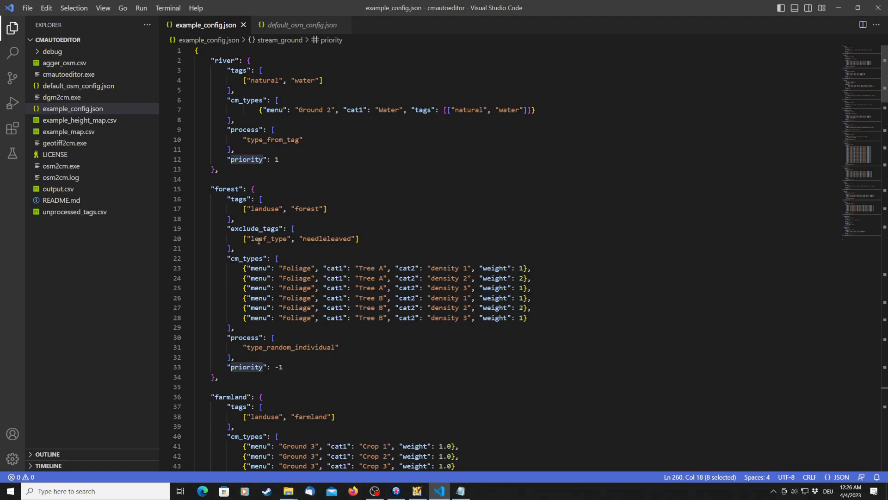
Step: Compare the priority values of the road and farmland entries in example_config.json, highlighting each one
scroll(259, 241, down, 12)
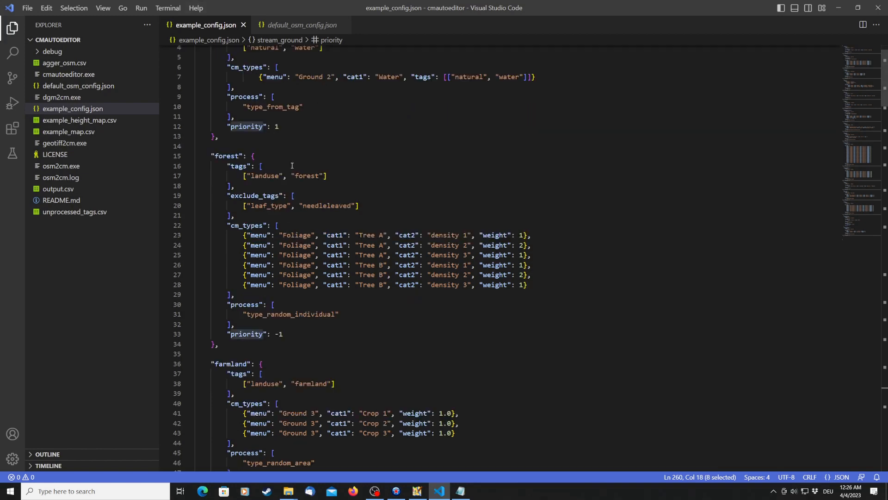
scroll(292, 164, down, 6)
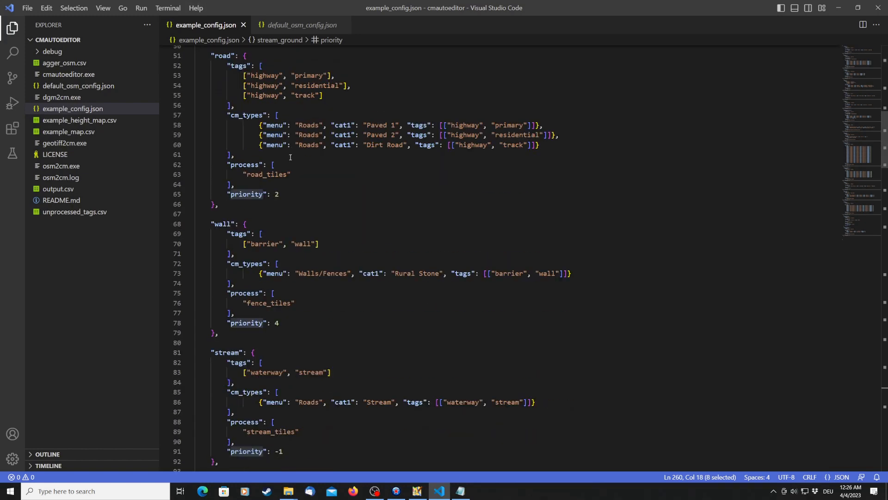
scroll(278, 233, up, 4)
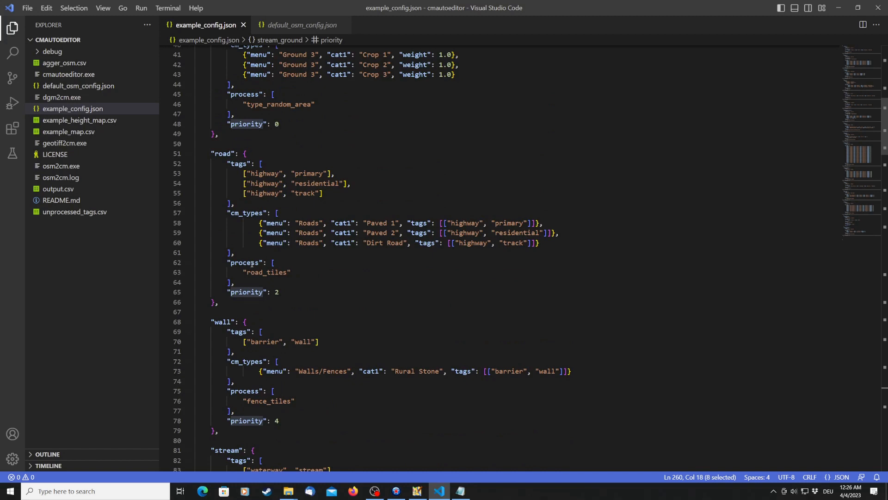
double_click(277, 292)
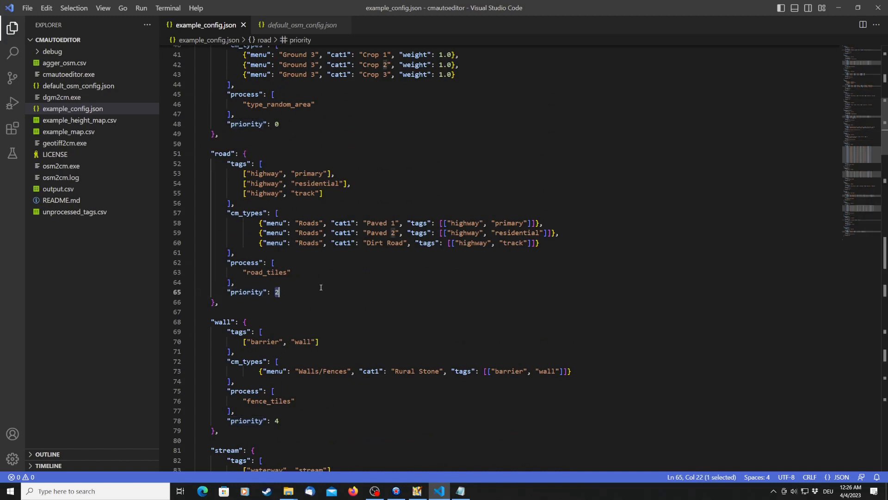
scroll(310, 230, up, 2)
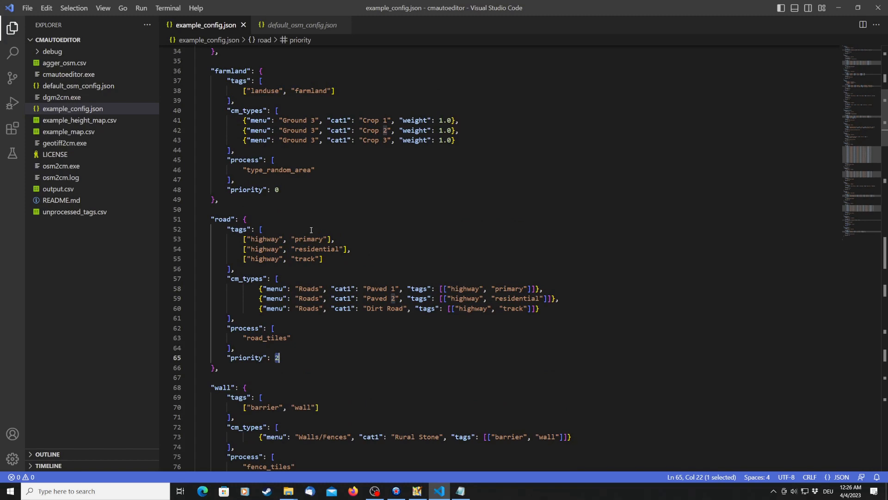
double_click(331, 186)
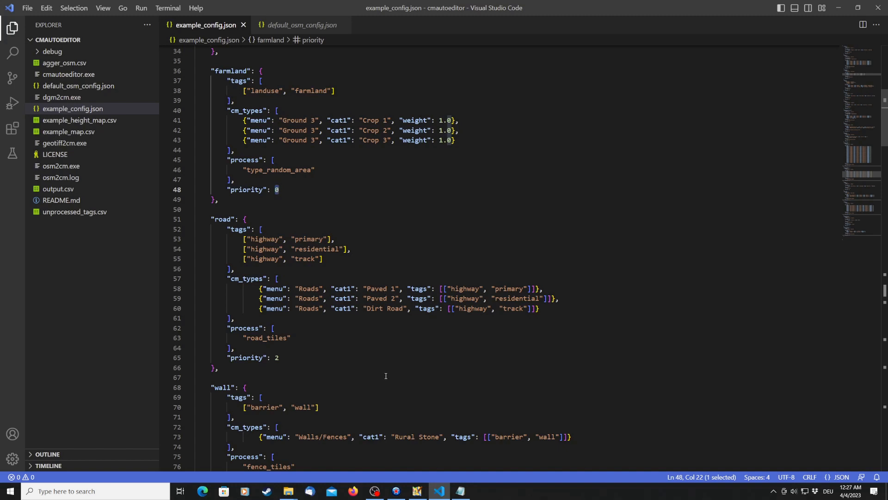
Step: Review the wall, stream and needleleaved_forest entries and their priorities
scroll(386, 376, down, 8)
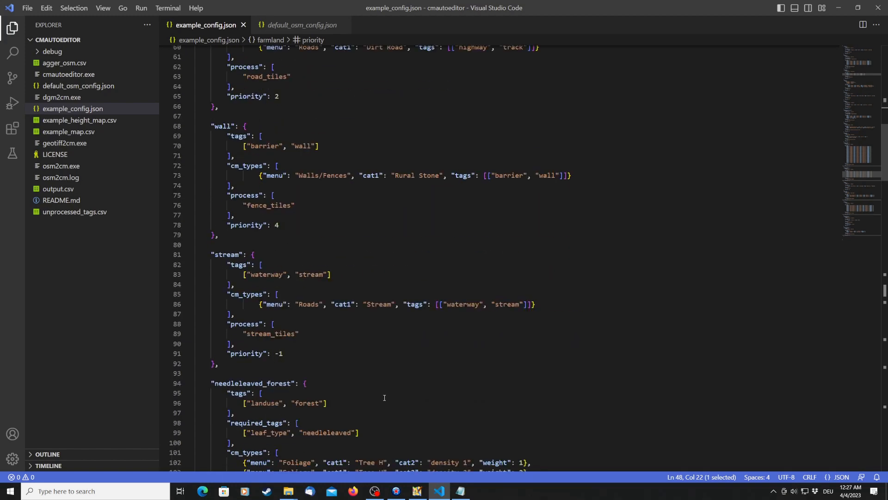
scroll(389, 387, down, 3)
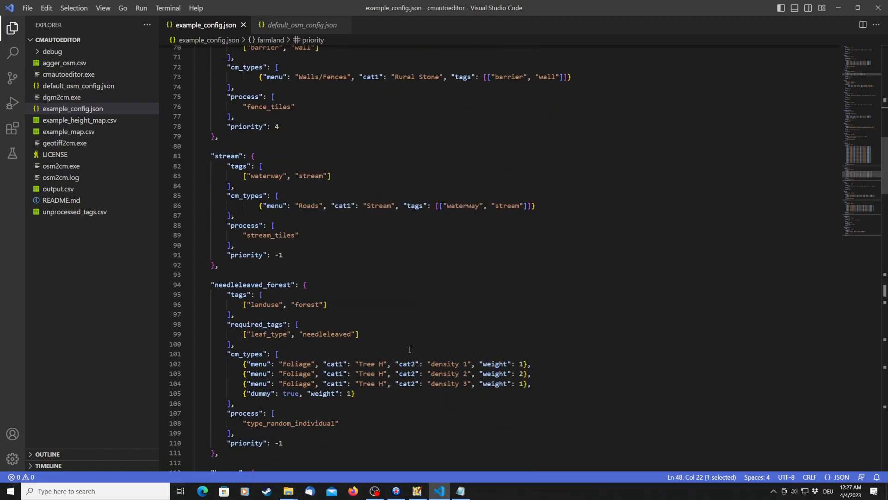
scroll(406, 347, up, 2)
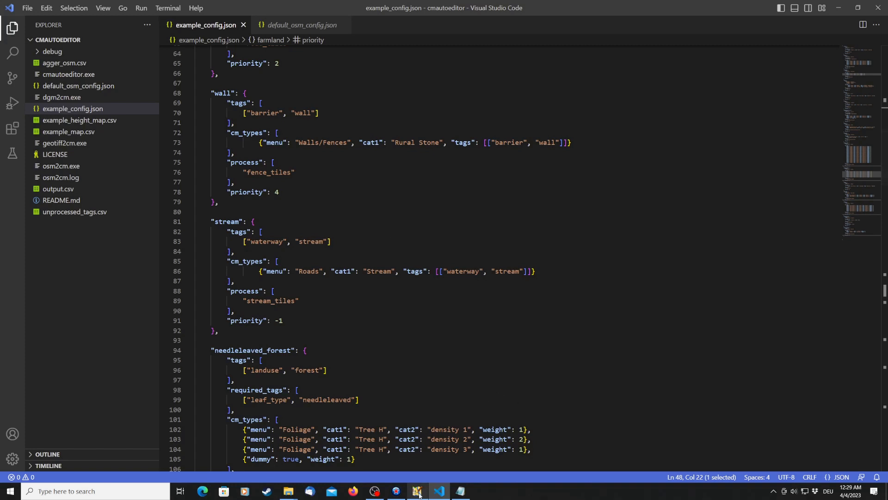
Step: Switch to the Java OpenStreetMap Editor and select the short highway track inside the forest clearing
mouse_move(417, 491)
click(428, 441)
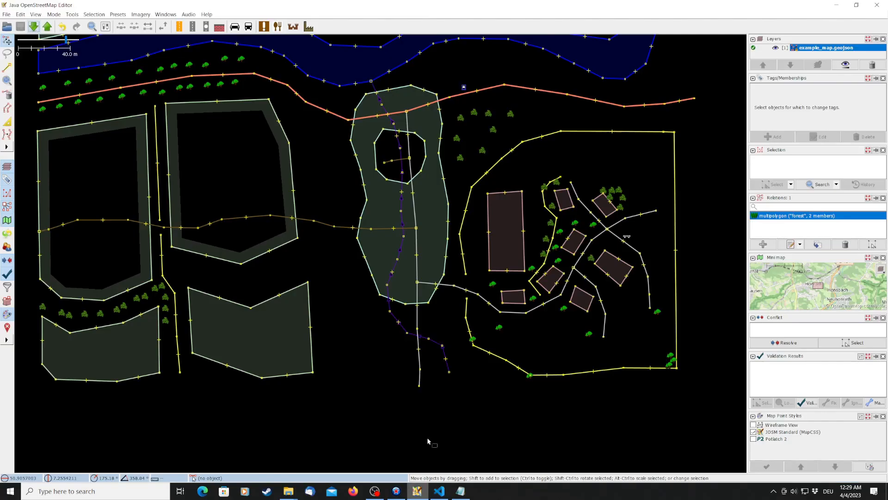
click(405, 160)
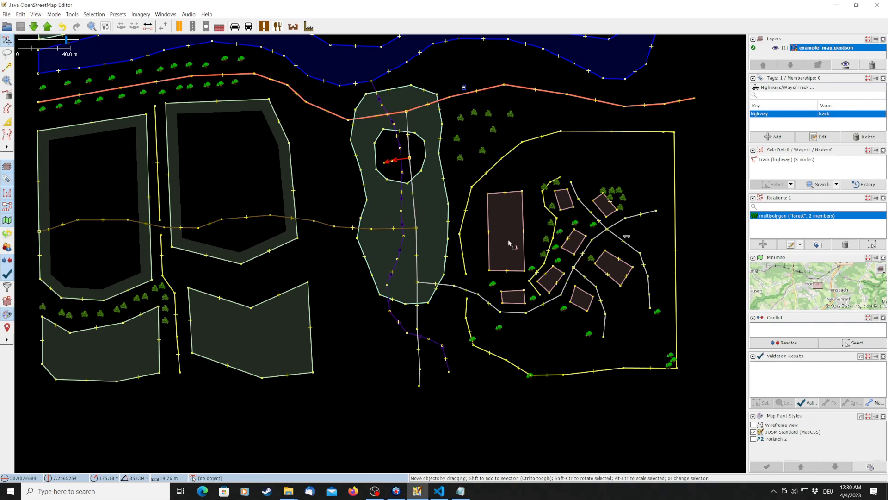
Step: Return to example_config.json in Visual Studio Code and highlight the priority value of the needleleaved_forest entry
click(440, 491)
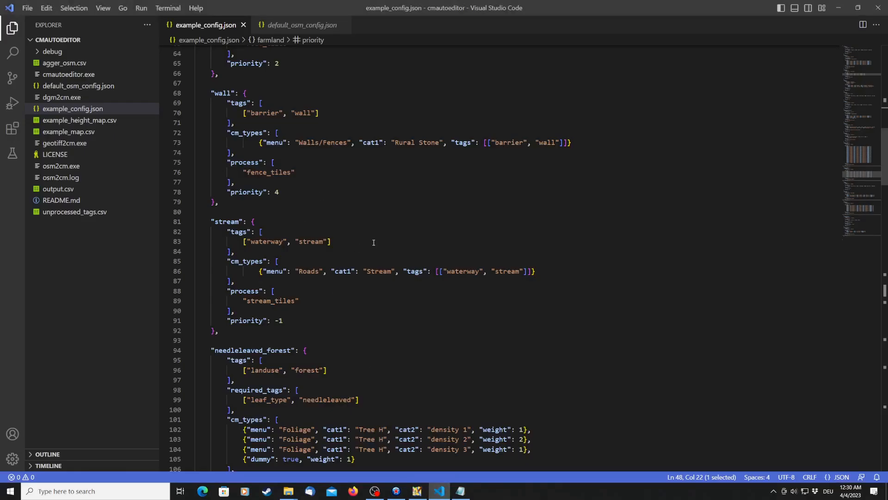
scroll(383, 329, down, 6)
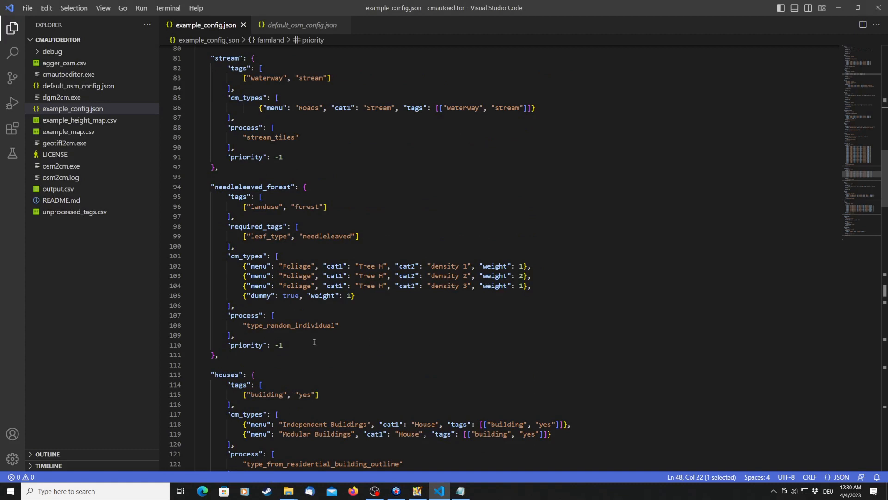
drag(275, 345, 283, 345)
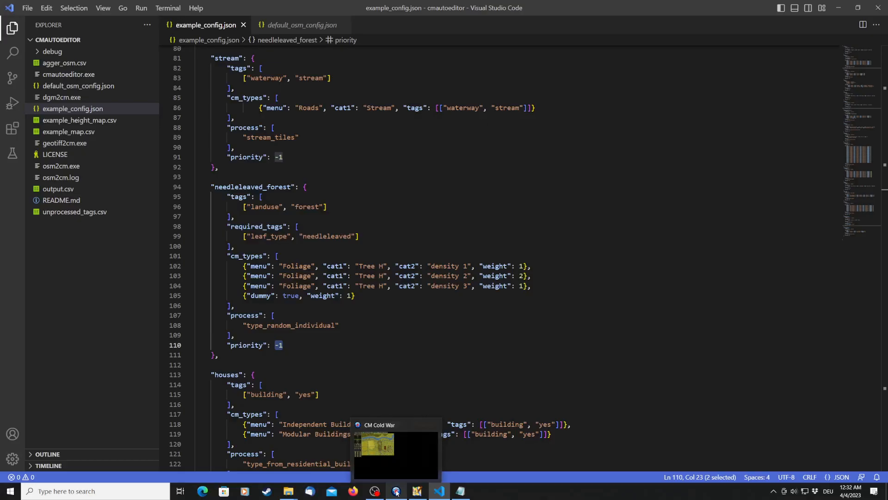
Step: Switch to the CM Cold War scenario editor, show the large river valley map in full and open its 3-D preview
click(396, 492)
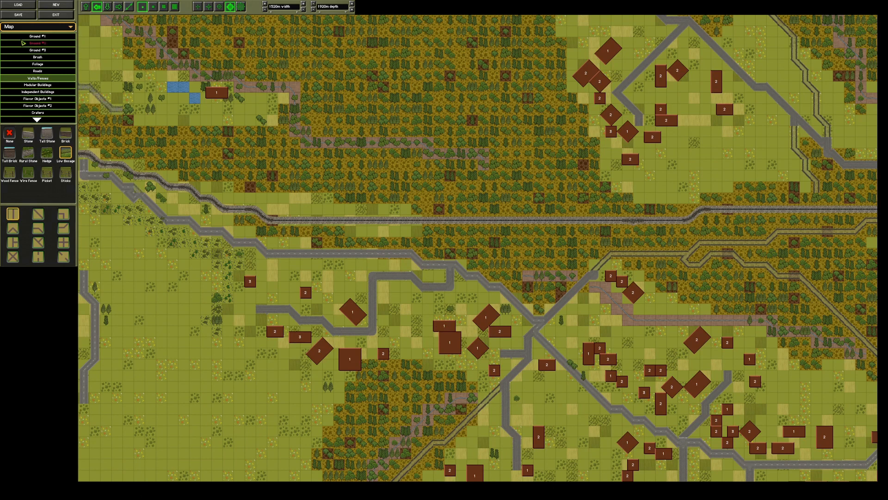
click(198, 7)
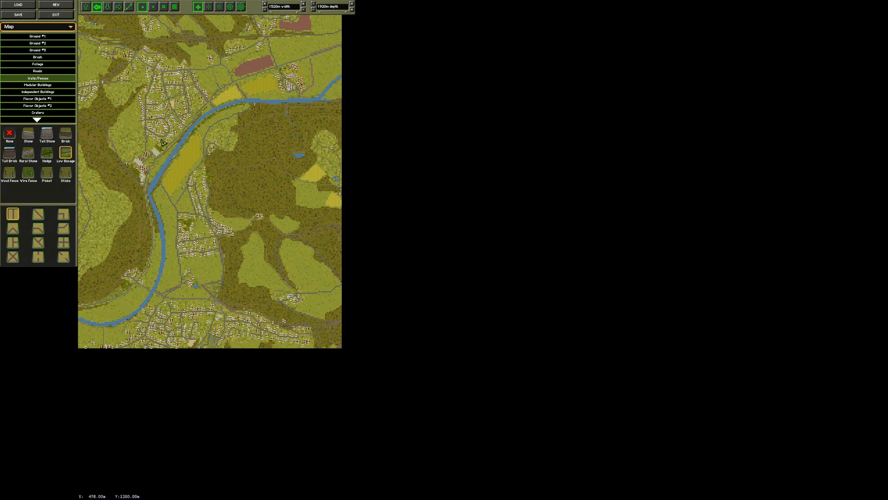
click(17, 28)
click(17, 48)
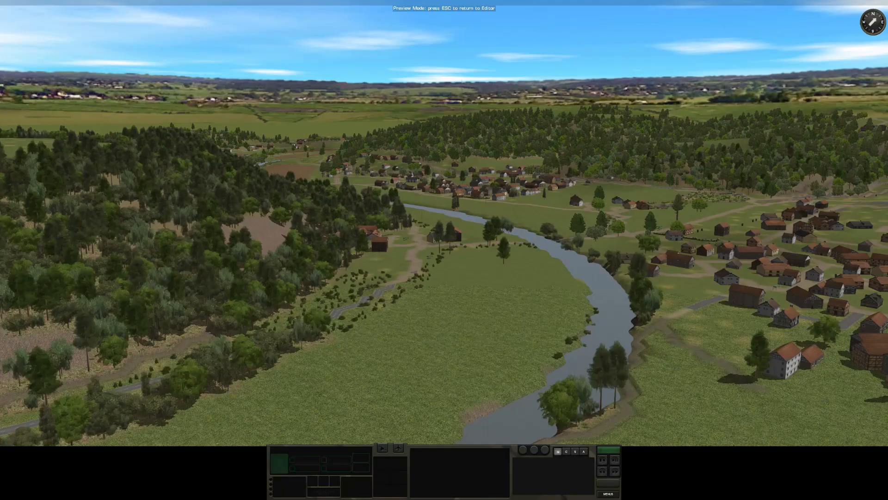
Step: Fly over the valley's forested hillside and look down on the meadow, the village and the river
key(w)
key(q)
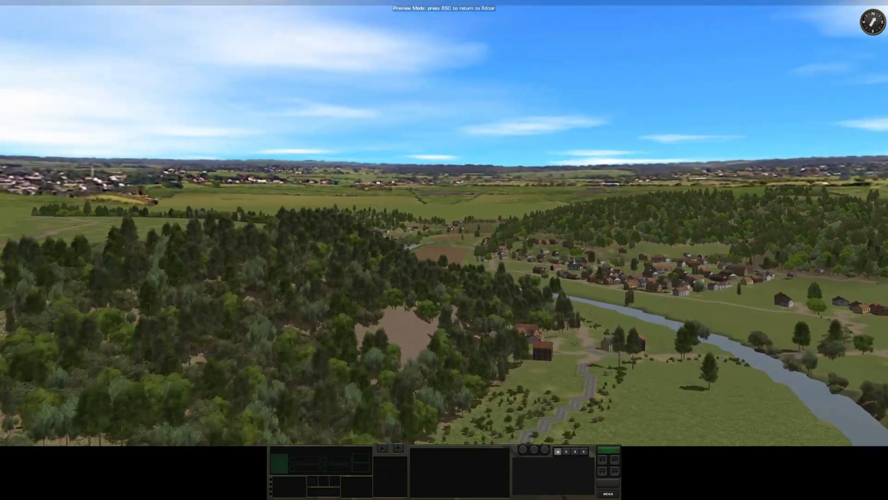
key(w)
key(q)
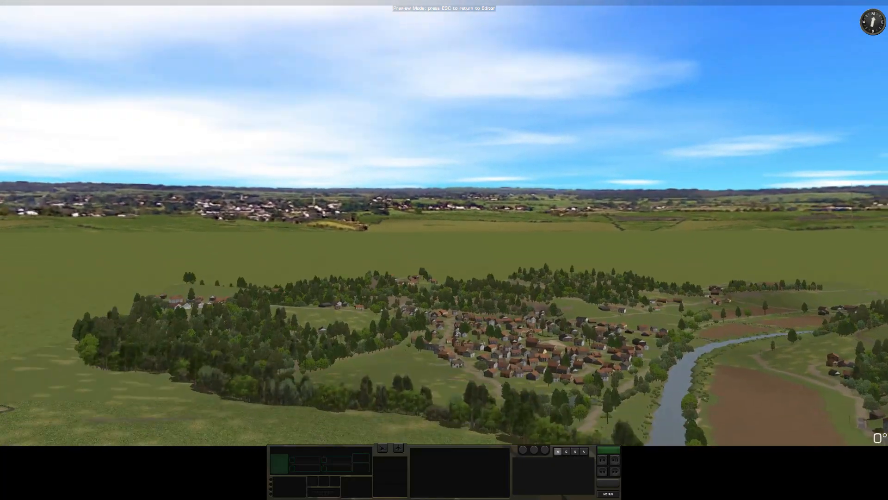
key(e)
key(f)
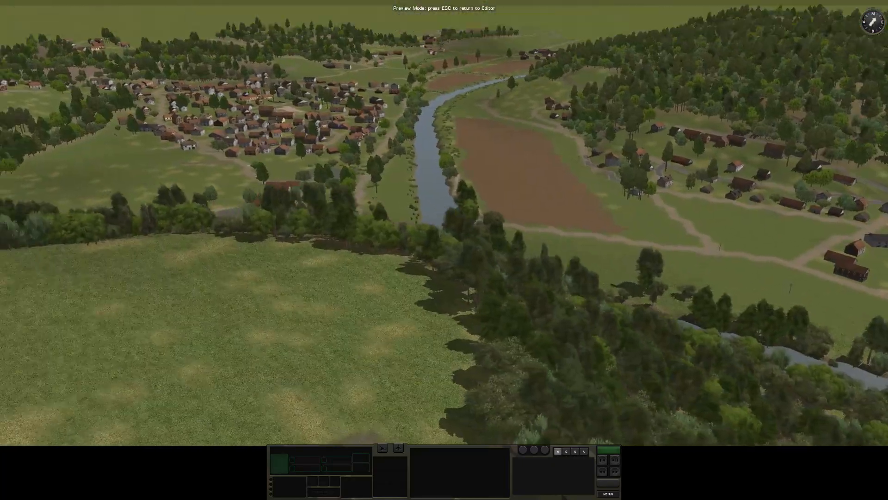
Step: Examine the valley panorama from the meadow, moving forward over the tree line towards the village, the river and the brown field
key(r)
key(a)
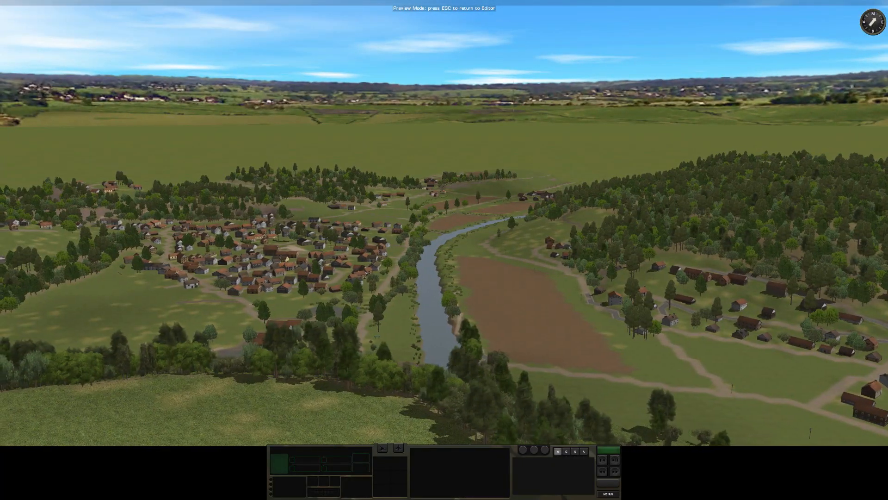
scroll(444, 250, up, 5)
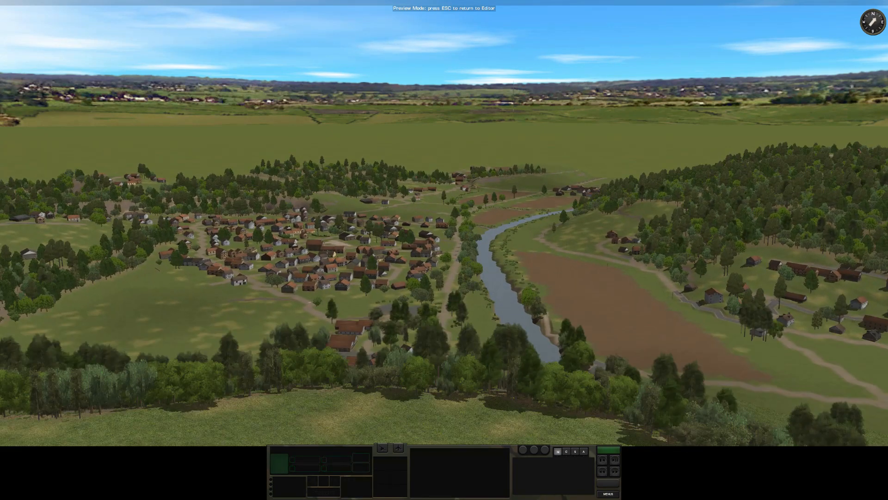
key(w)
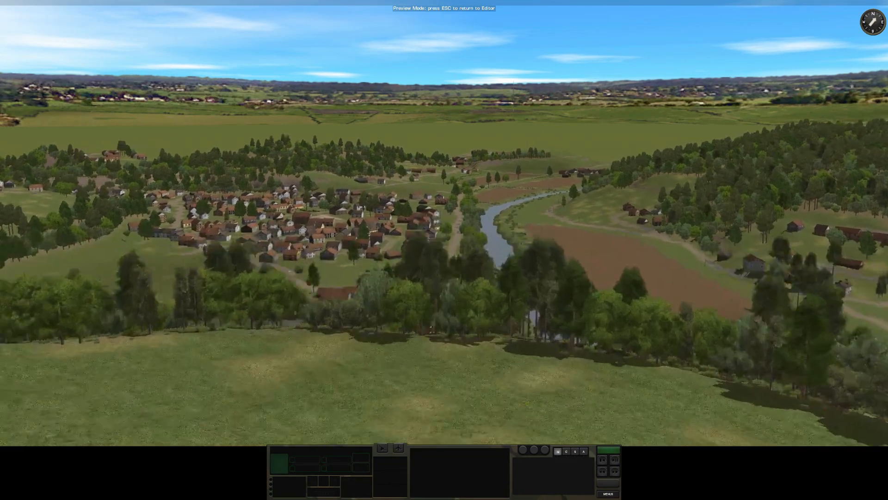
key(e)
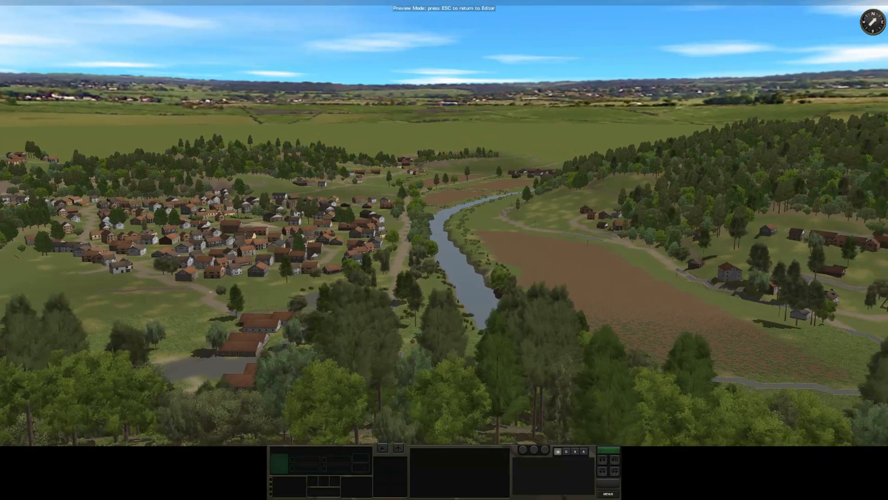
key(a)
key(w)
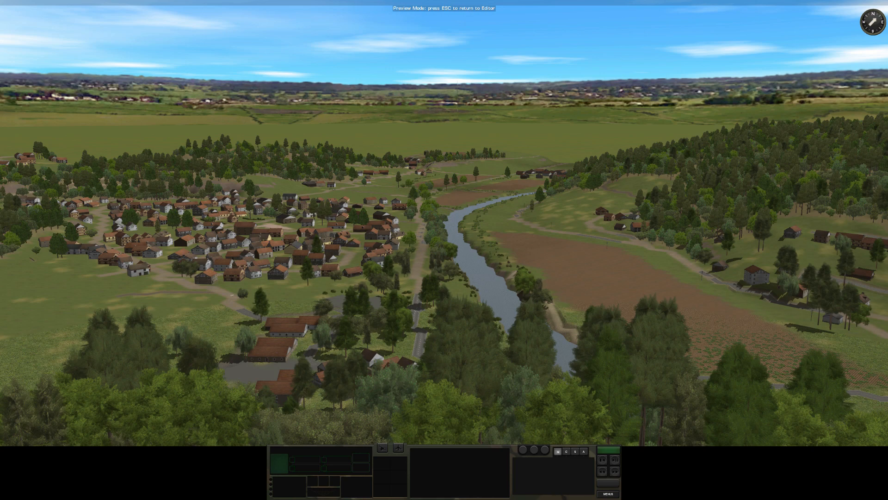
key(w)
key(q)
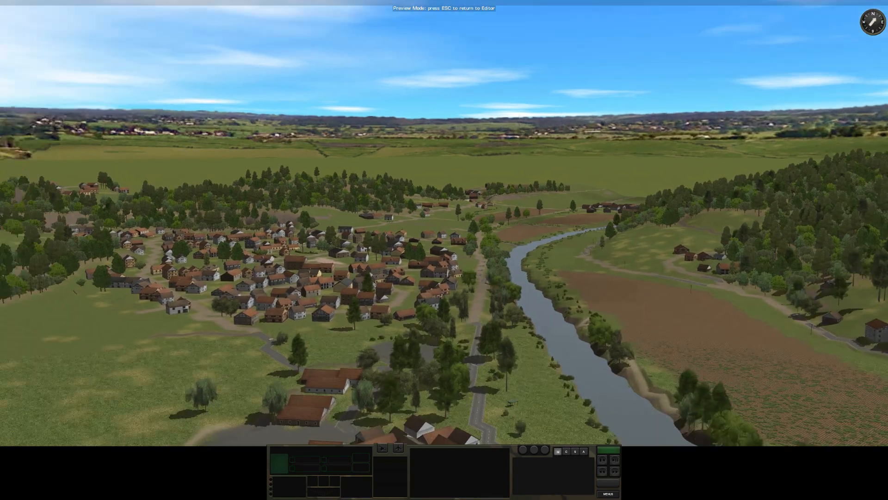
Step: Fly in low over the village houses, look around at the surrounding hills, and view the crop field across the river
key(w)
key(q)
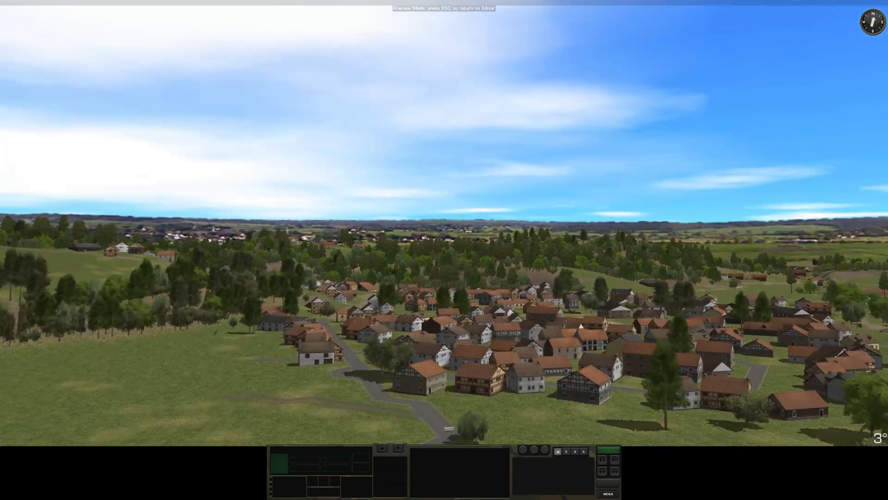
key(w)
key(e)
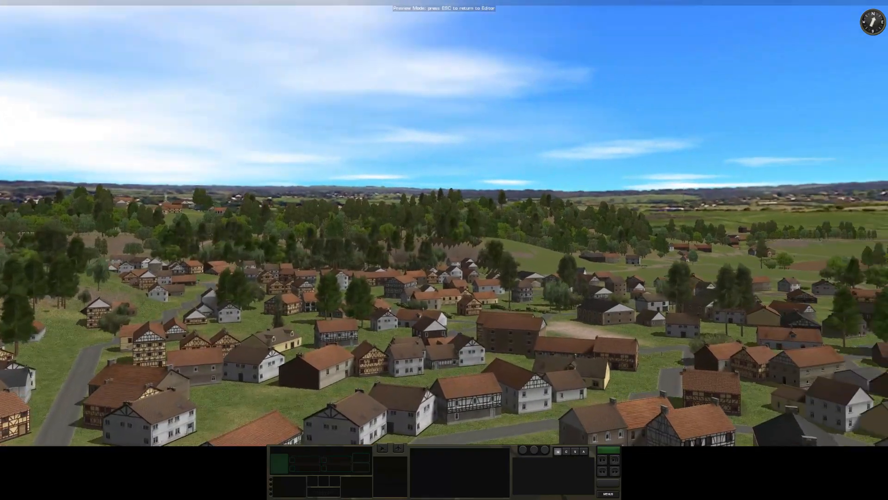
key(q)
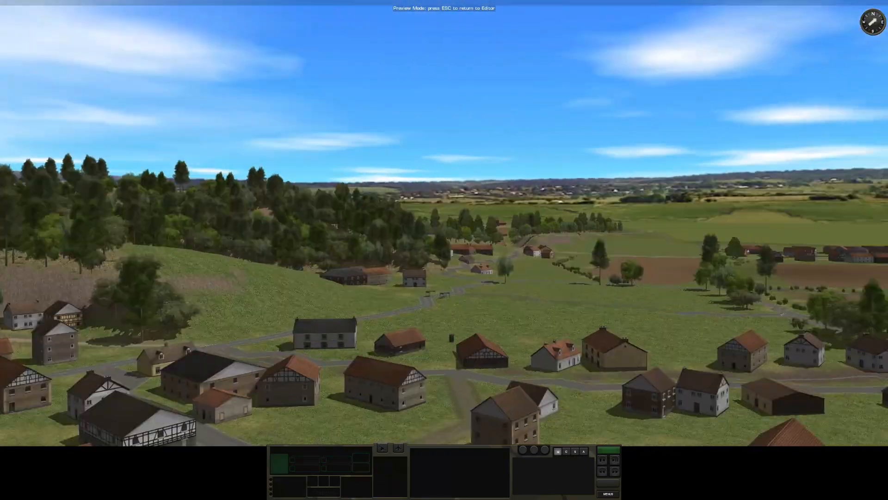
key(e)
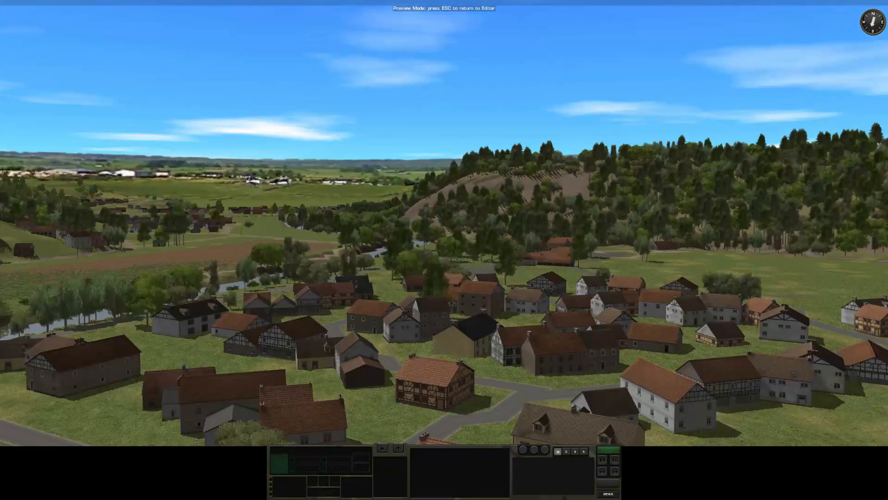
key(q)
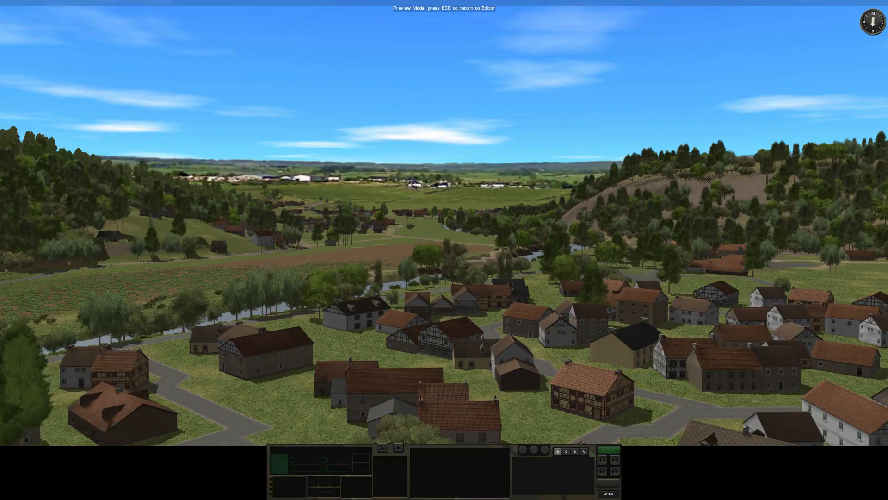
key(w)
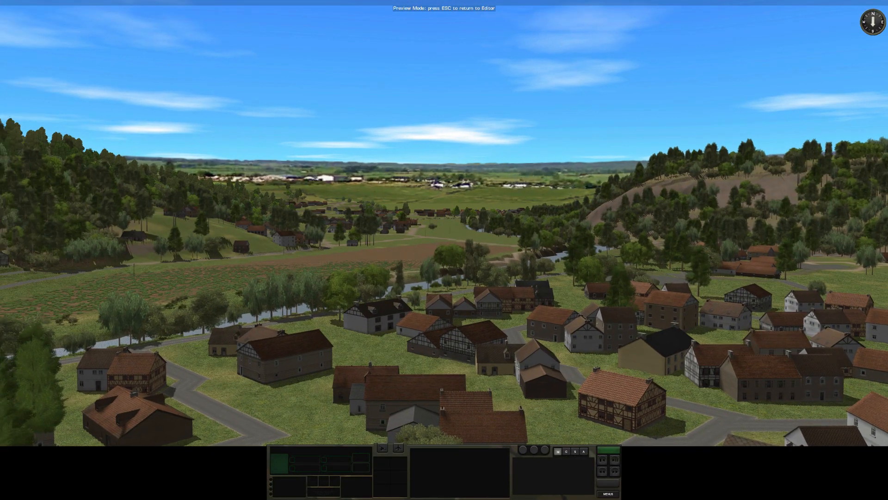
key(s)
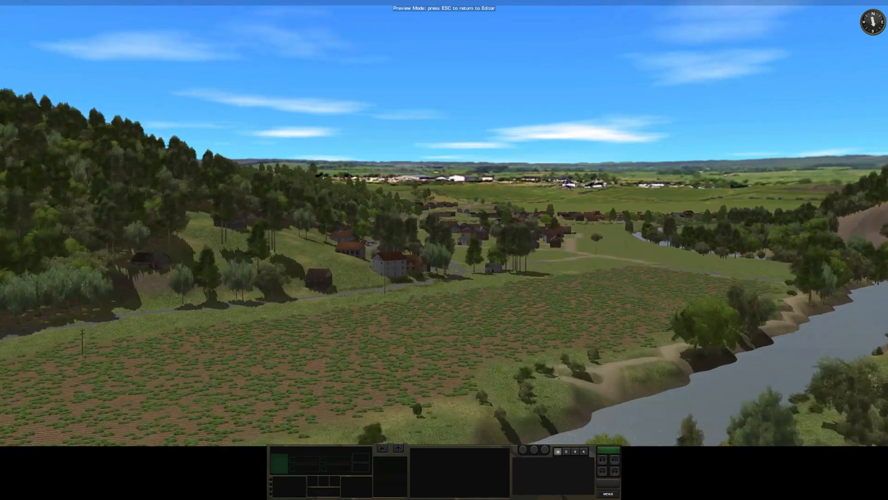